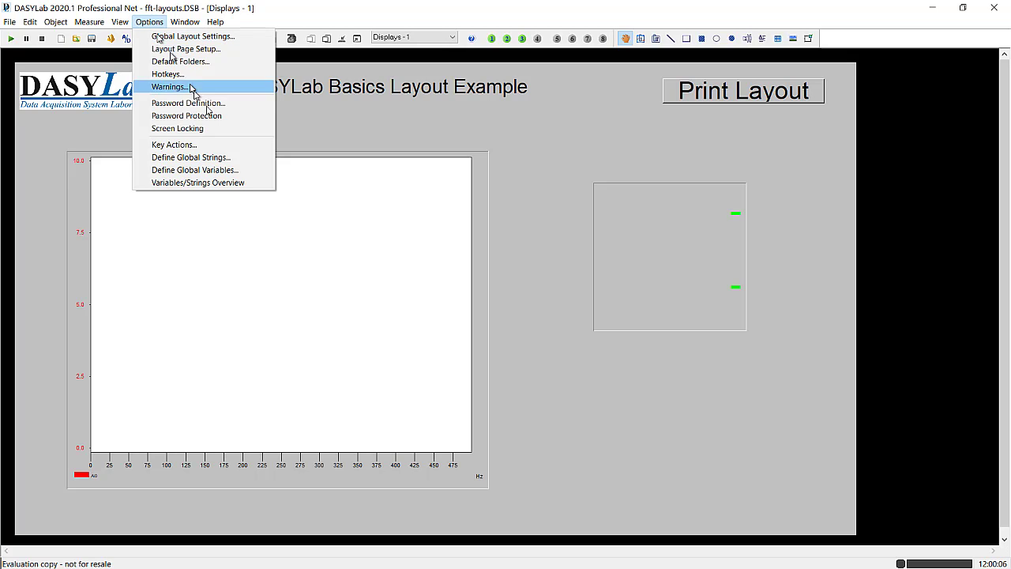
- Define global string 1 with the description "User Information" and require its value to be entered in the startup dialog
click(226, 161)
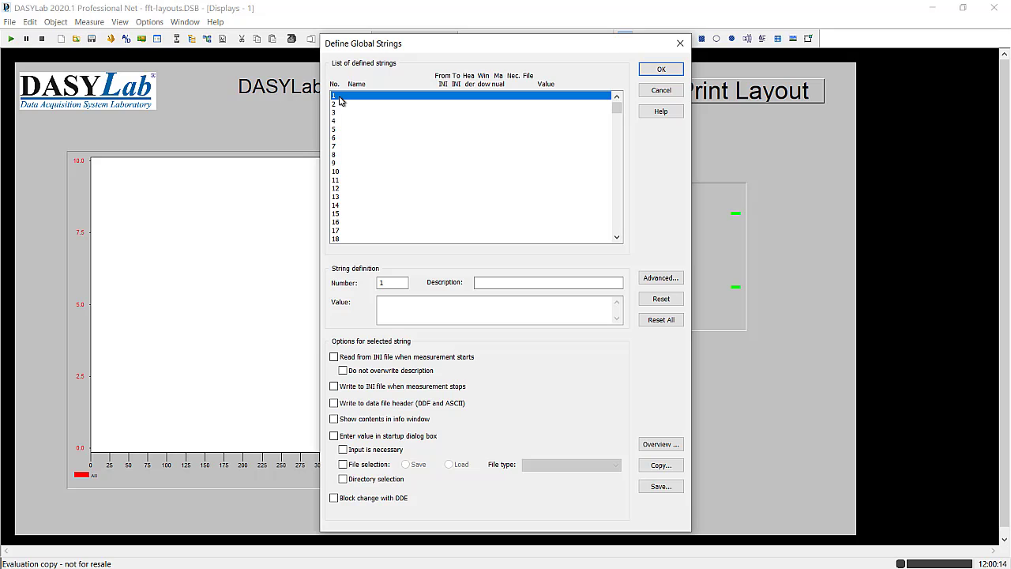
click(496, 284)
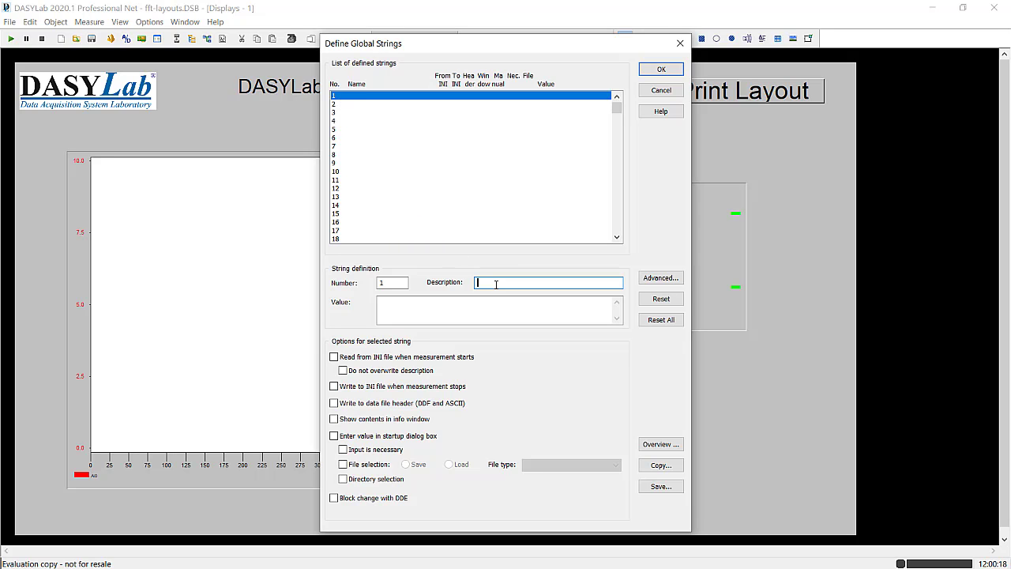
text(User M)
click(431, 304)
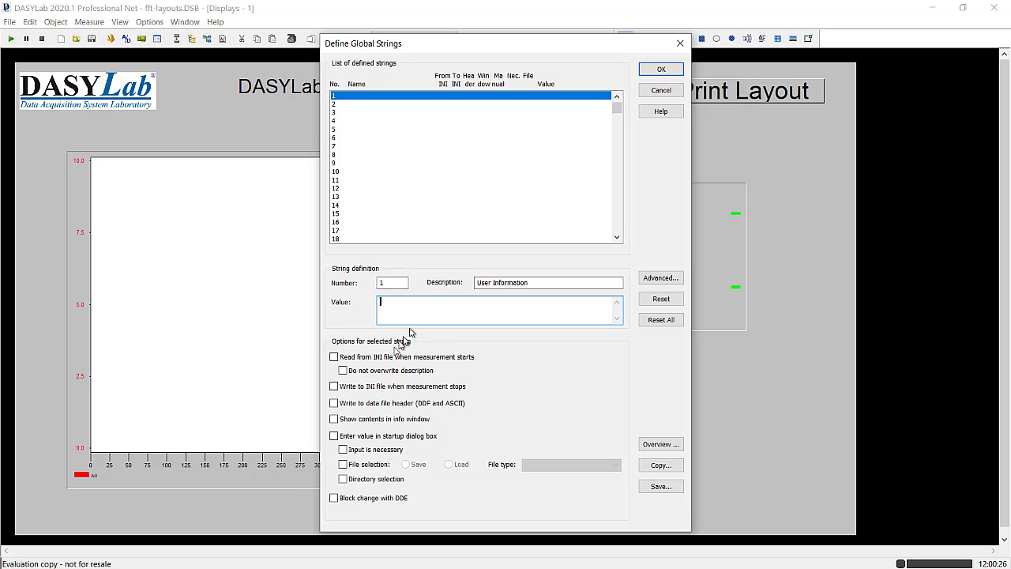
click(335, 438)
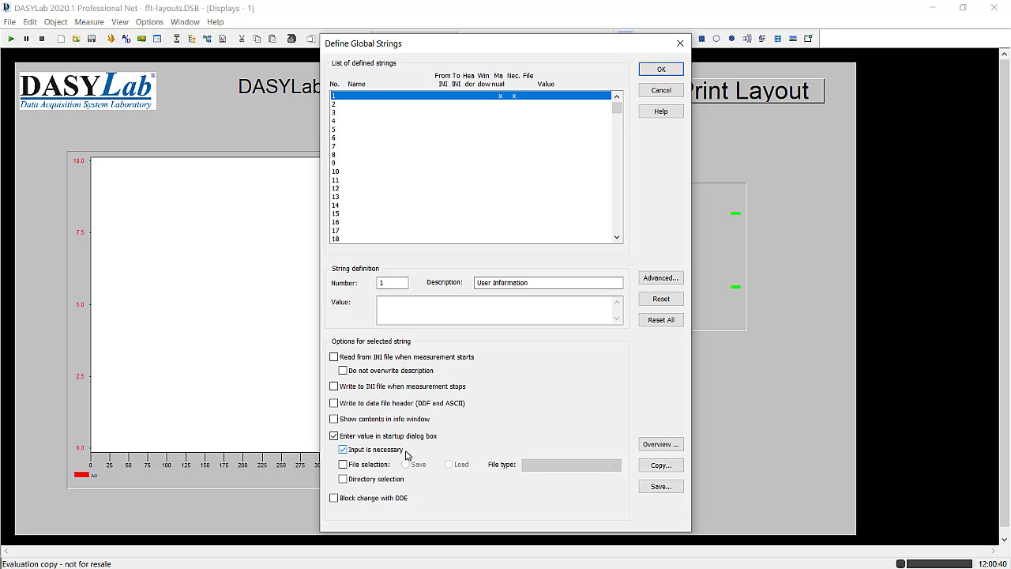
- Name global string 1 OPER_INFO in its advanced settings, leave its value empty and save the string definitions
click(659, 279)
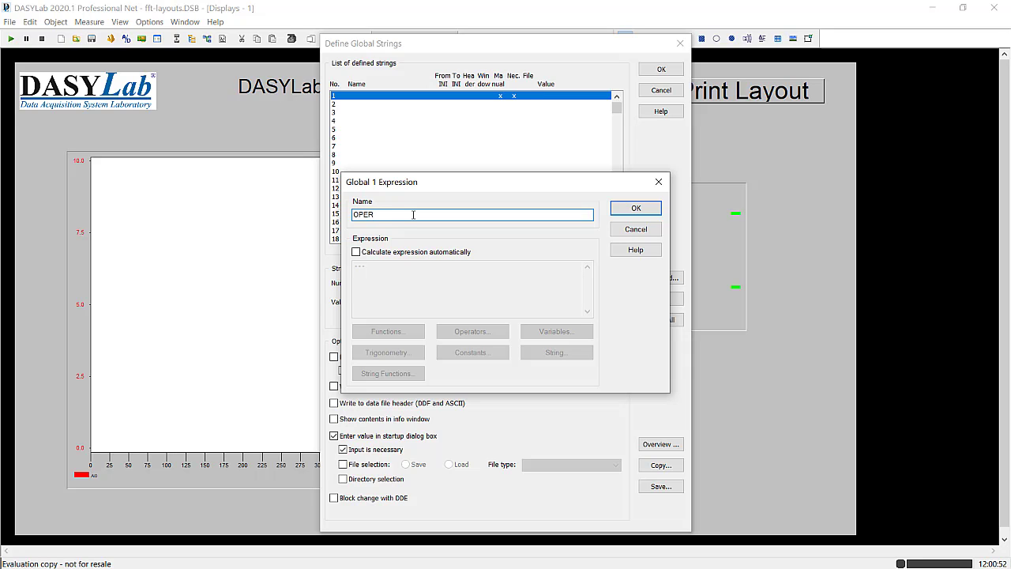
text(OPER_INFO)
click(635, 208)
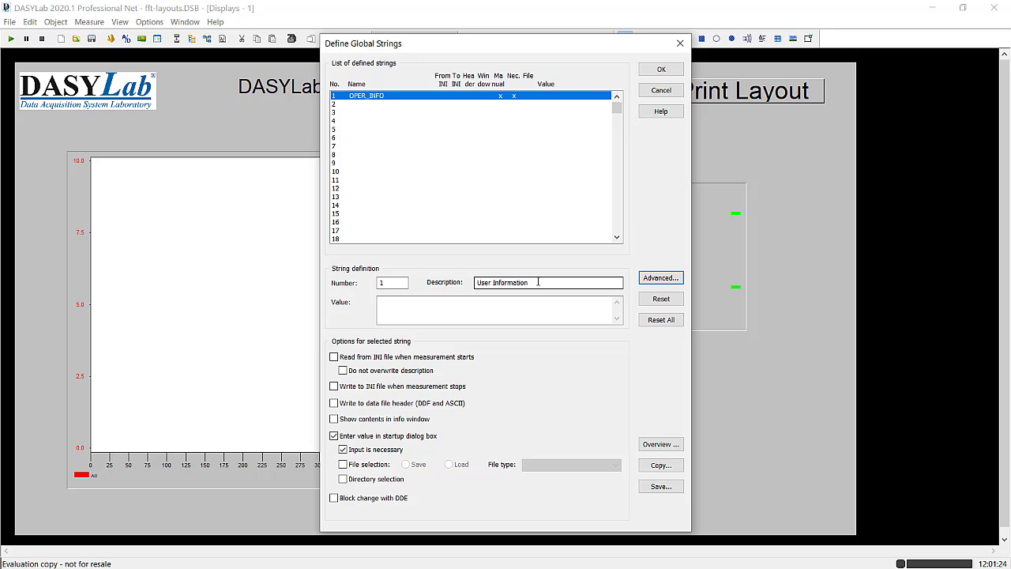
click(440, 301)
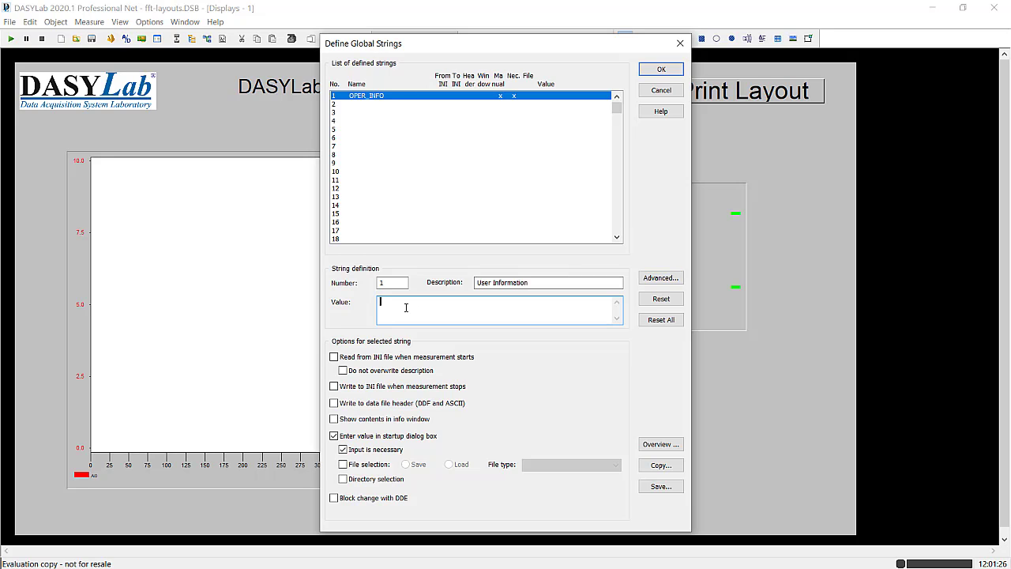
click(655, 70)
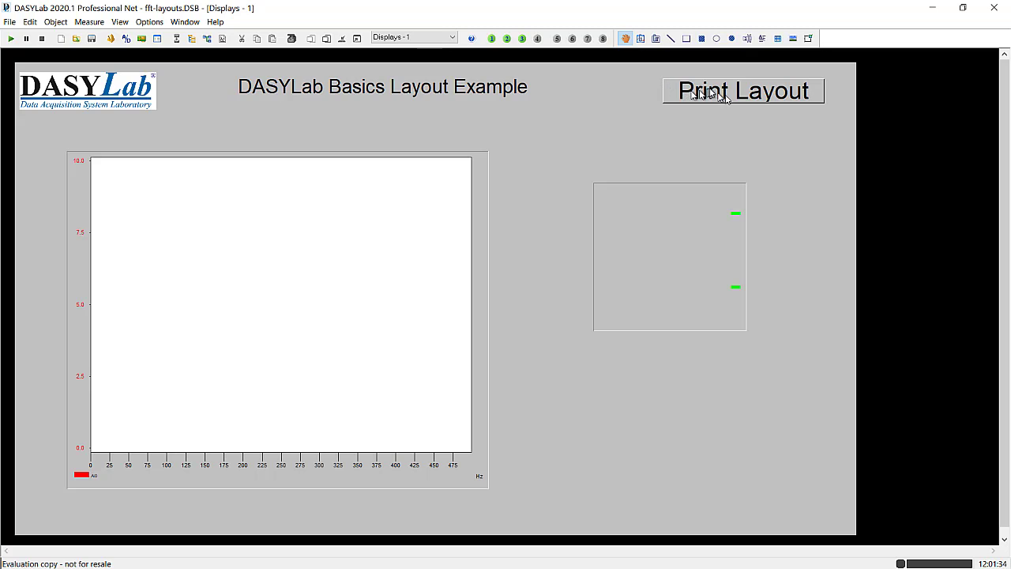
- Draw a text line about 120 × 16 mm beneath the Print Layout button and set its text to "User Info: "
click(747, 42)
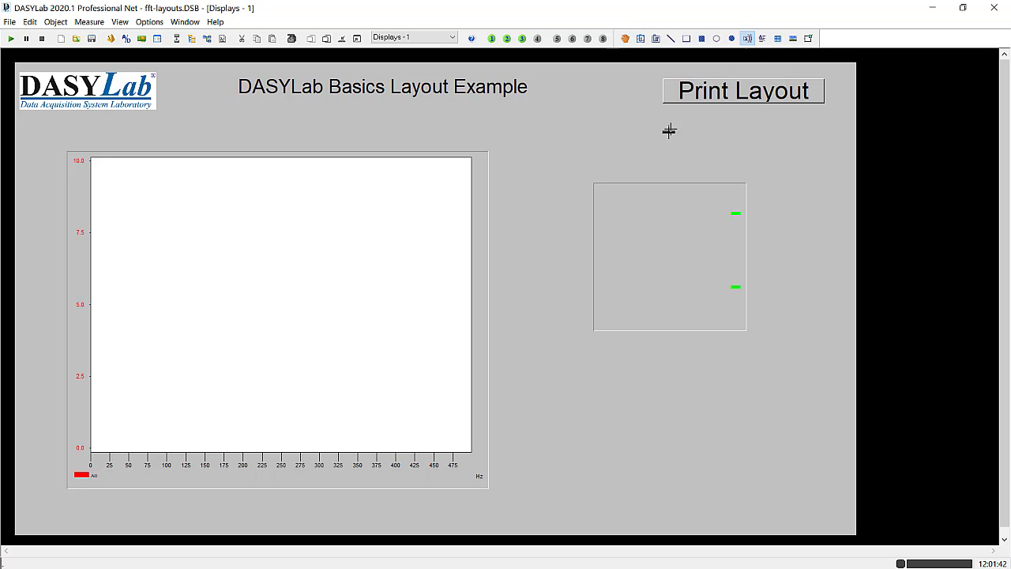
drag(667, 114, 826, 136)
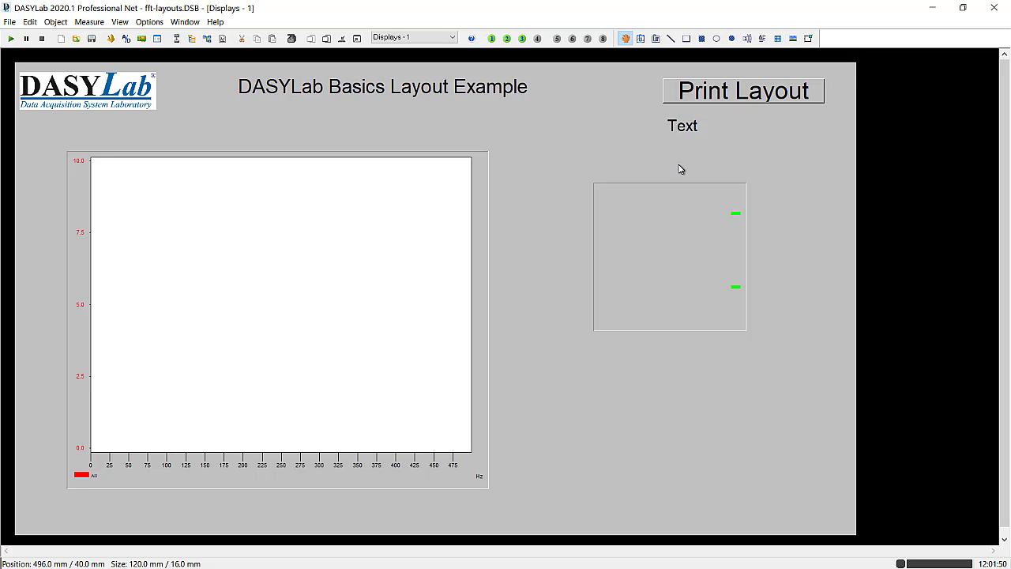
click(680, 126)
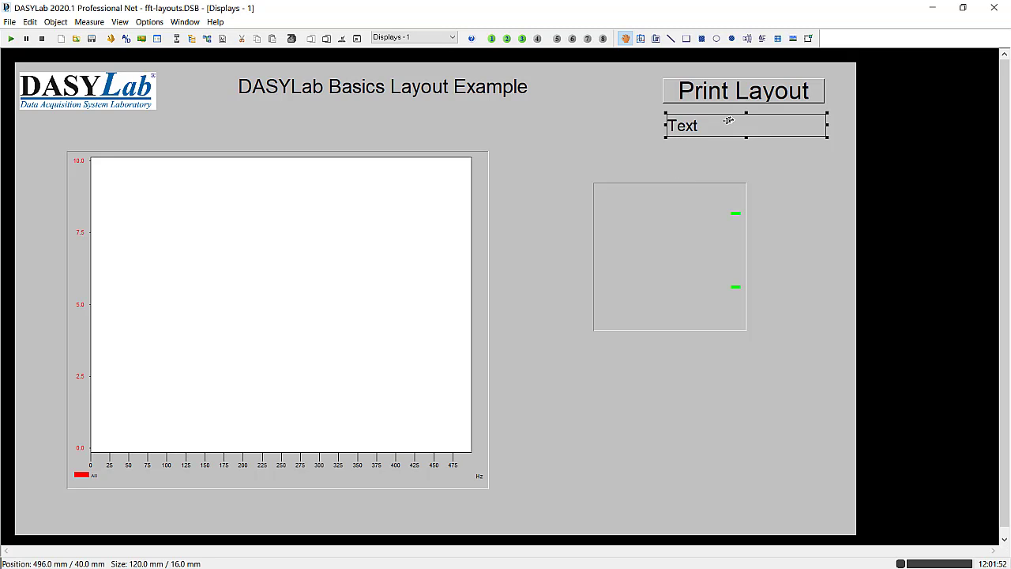
right_click(690, 127)
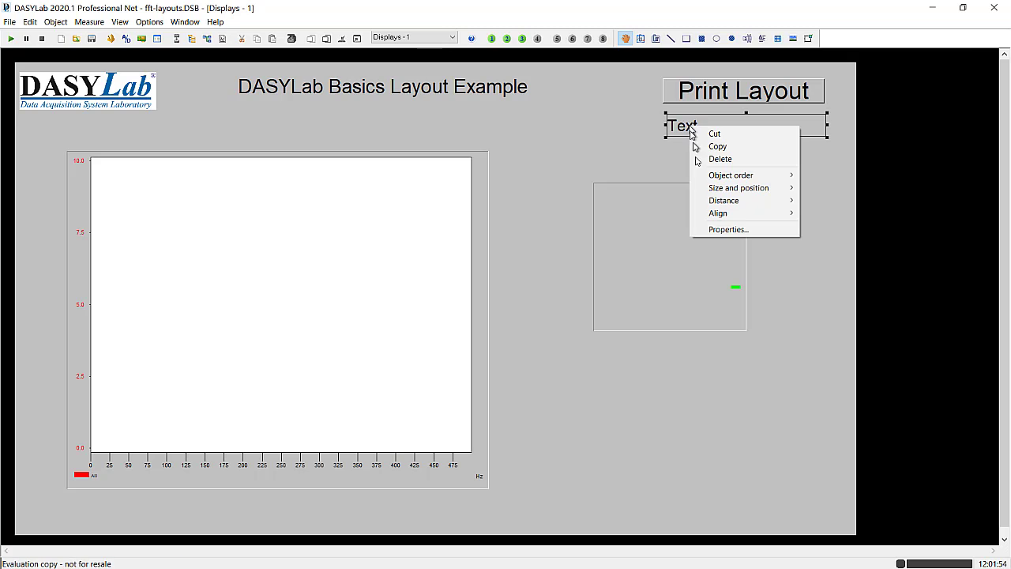
click(711, 229)
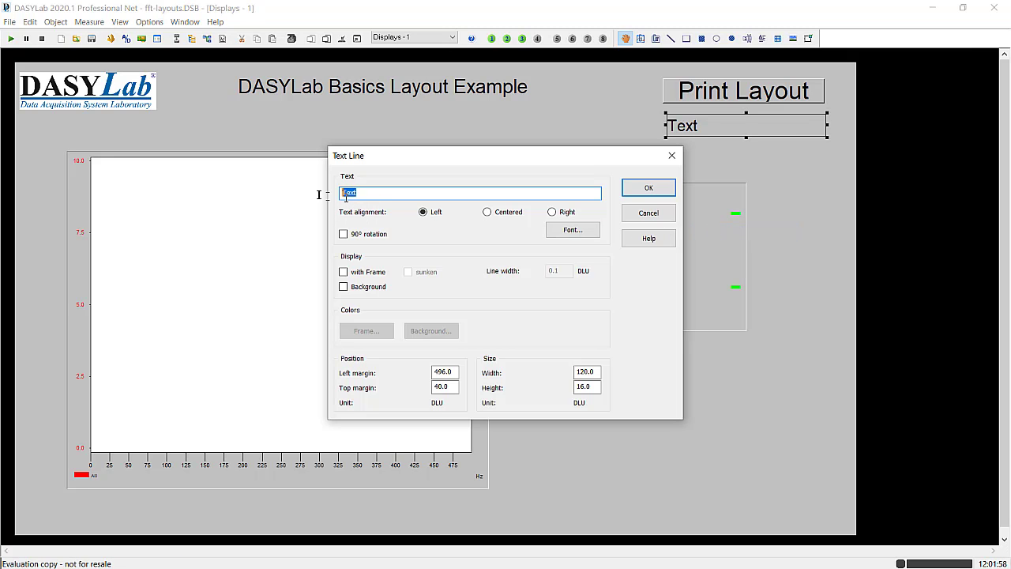
text(User Info:)
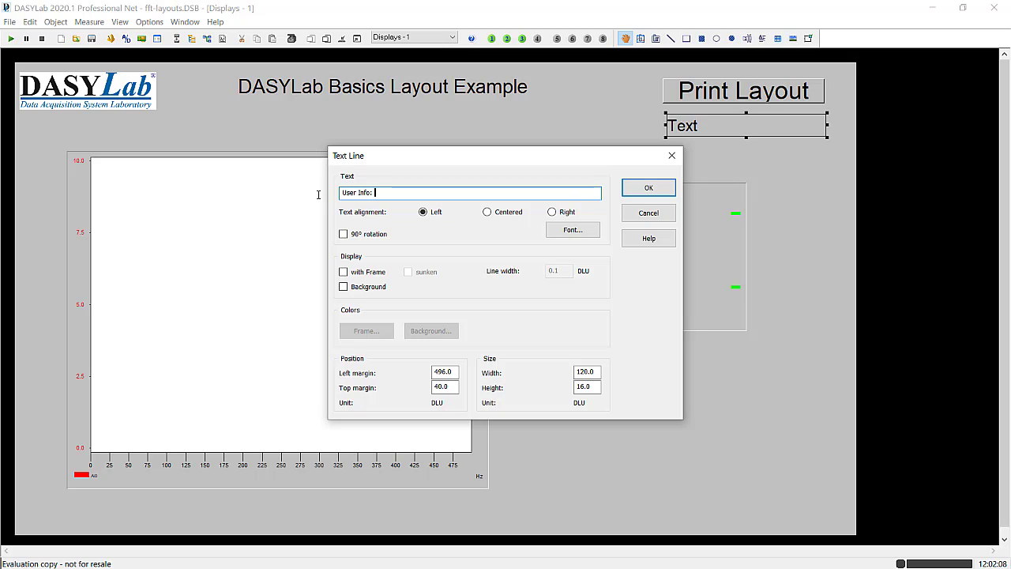
- Append the global string OPER_INFO to the "User Info:" text and reduce the text line's height to about 12 mm
right_click(386, 194)
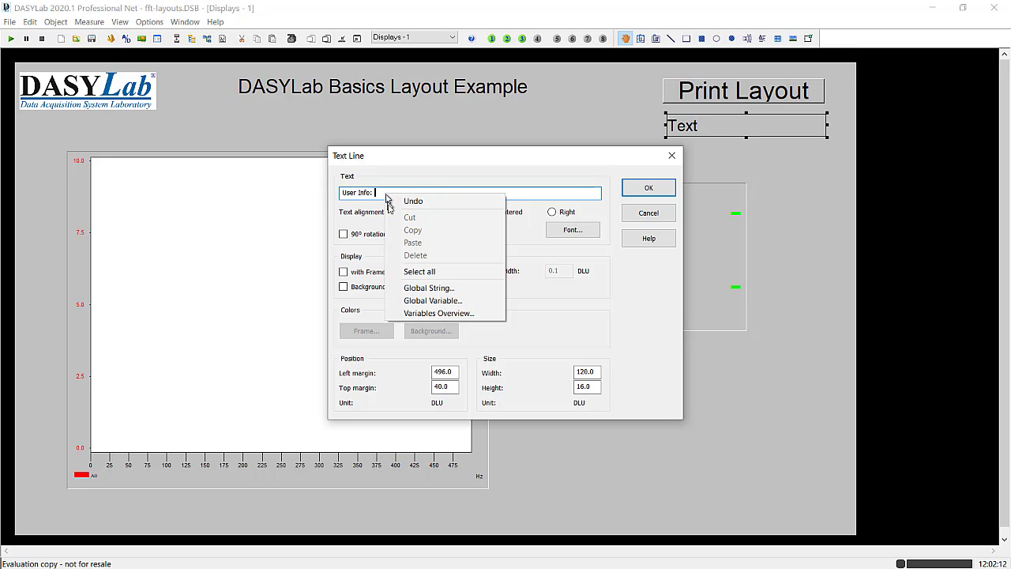
click(455, 288)
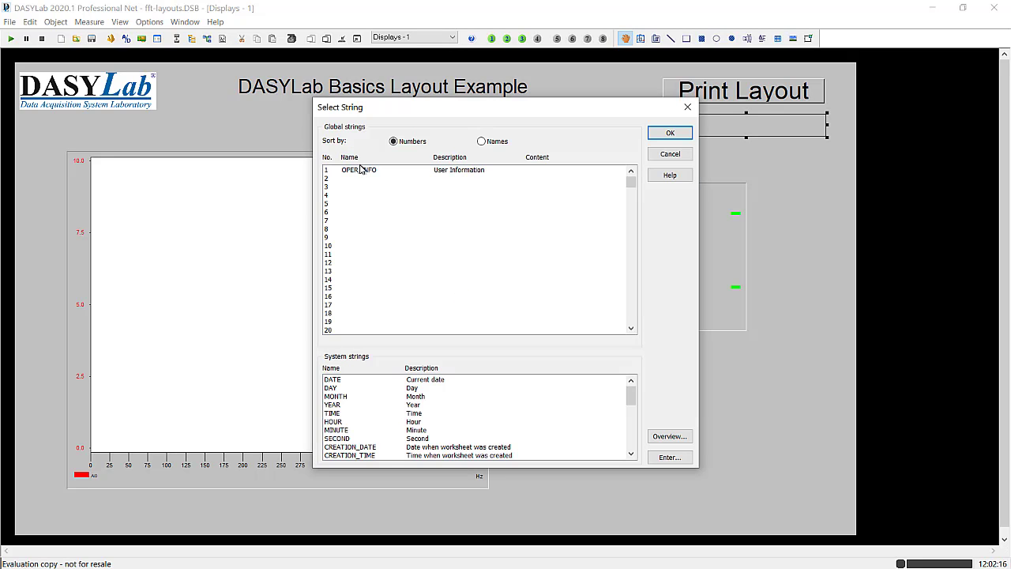
click(361, 170)
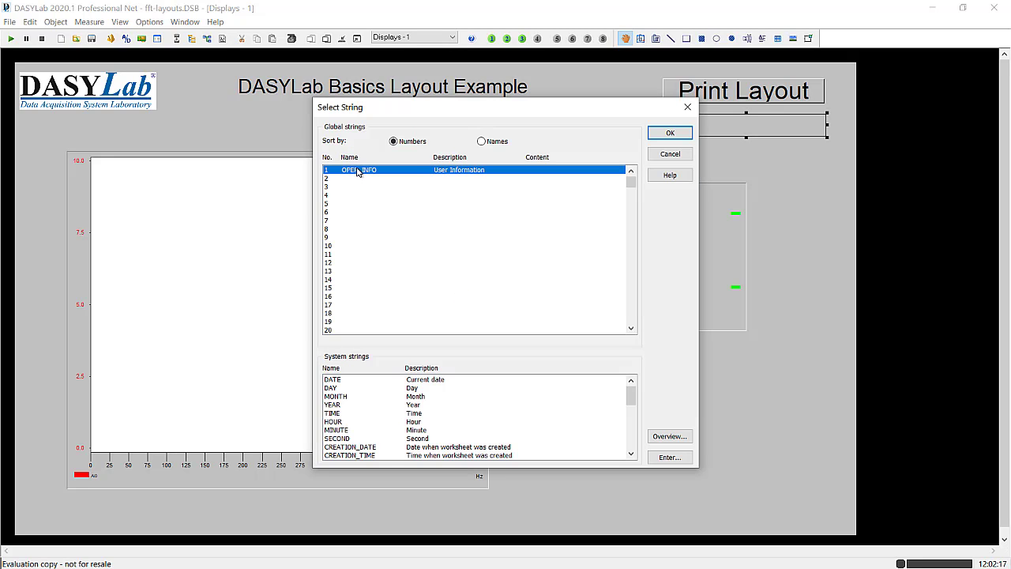
click(670, 133)
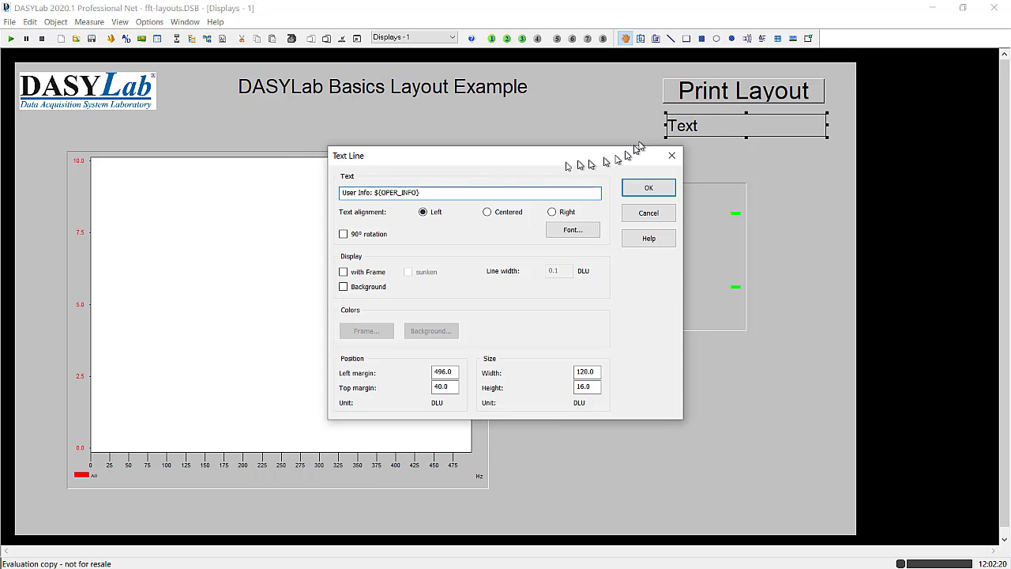
click(375, 196)
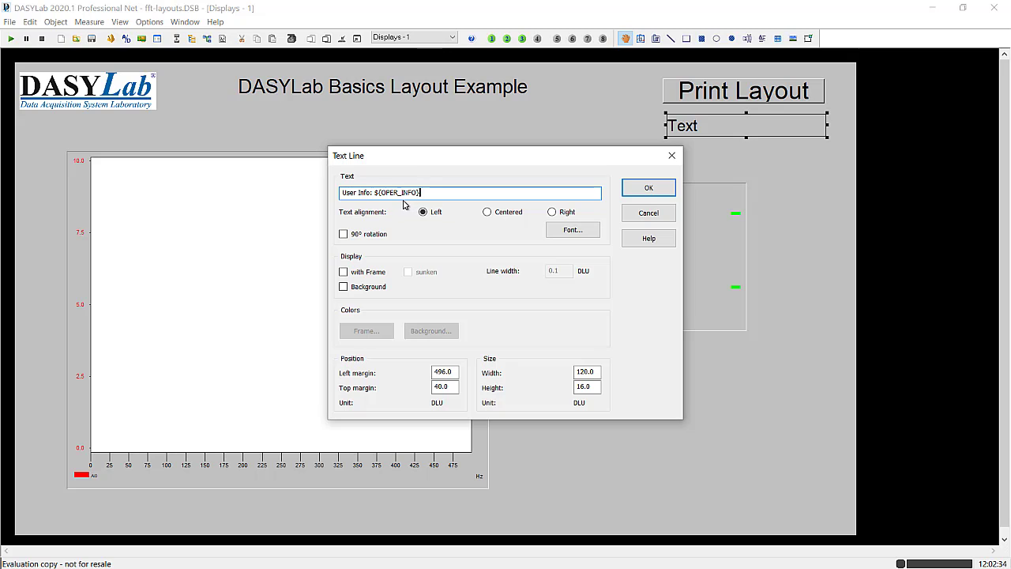
click(649, 188)
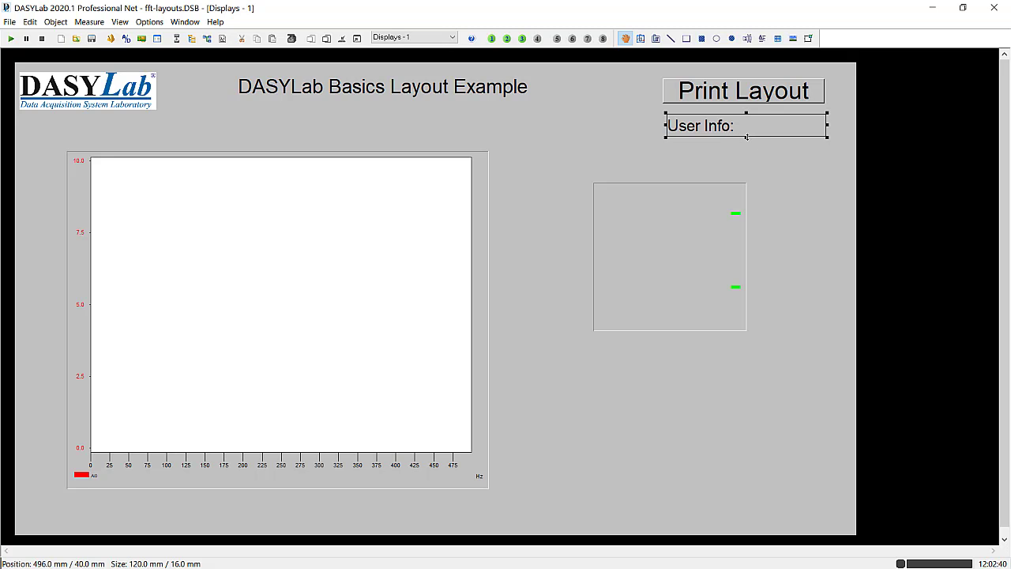
drag(746, 136, 746, 133)
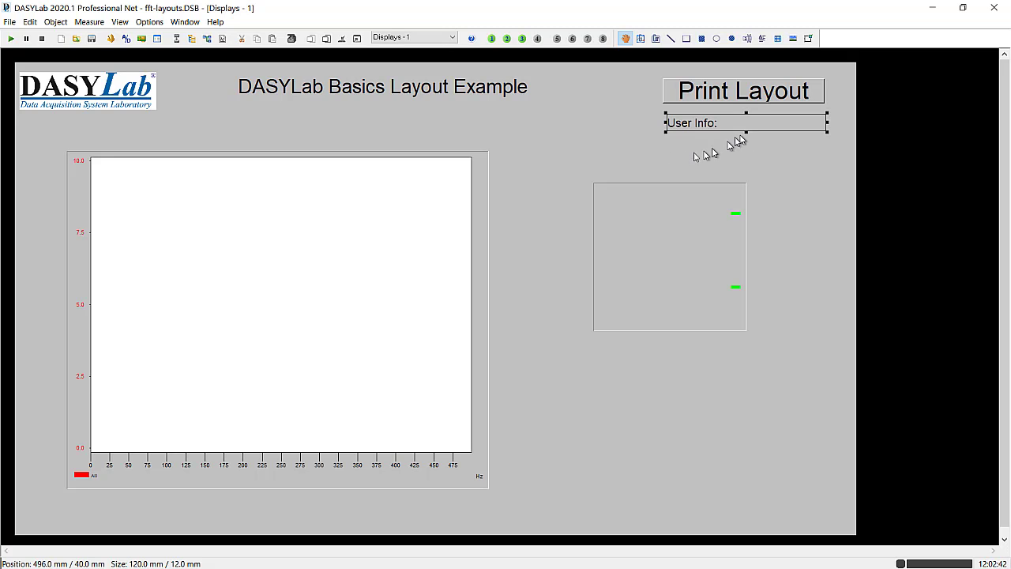
click(652, 156)
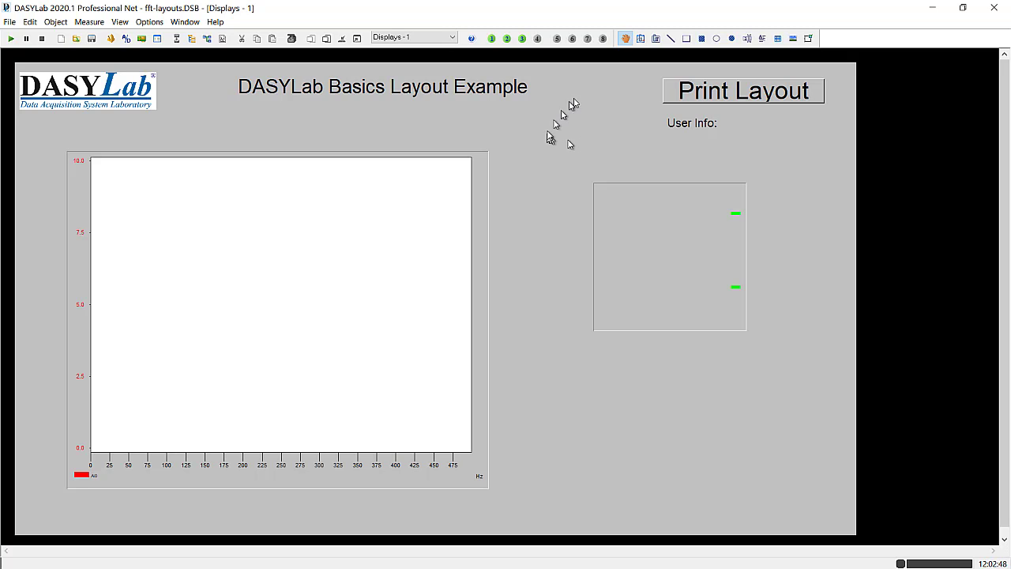
- Draw a text line about 104 × 12 mm beneath the DASYLab logo and replace its text with the system string DATE
click(747, 39)
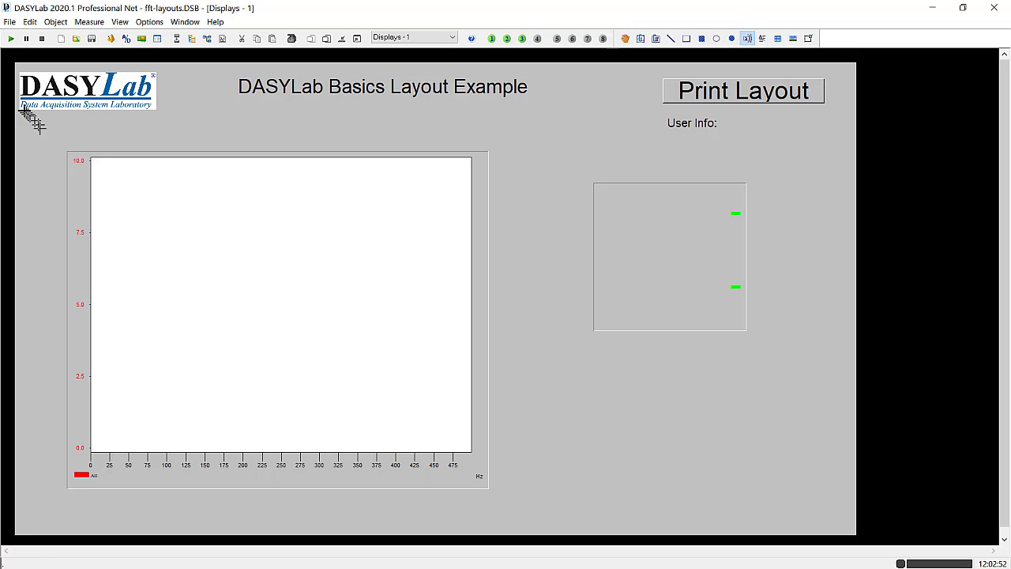
drag(20, 114, 159, 129)
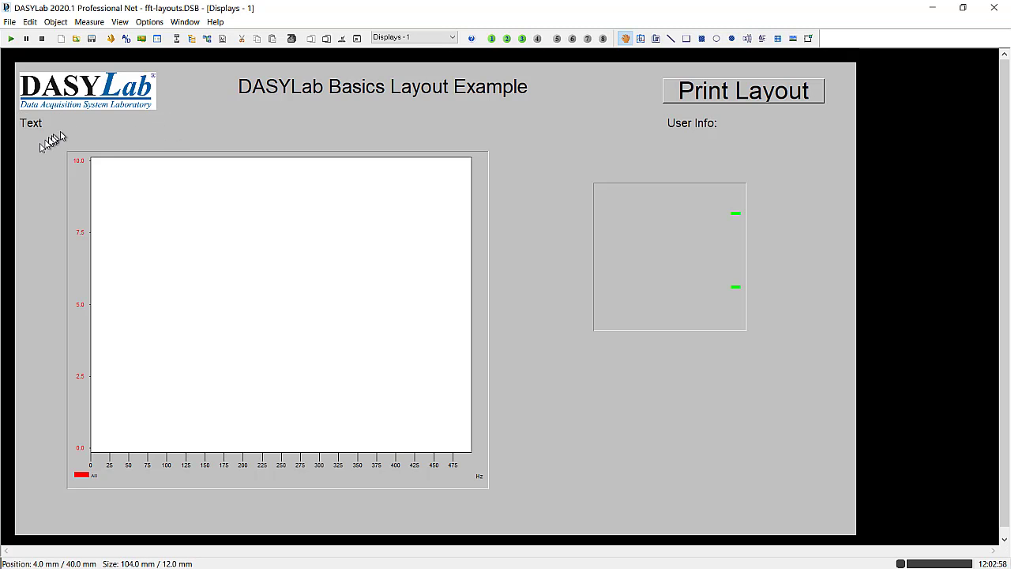
click(31, 120)
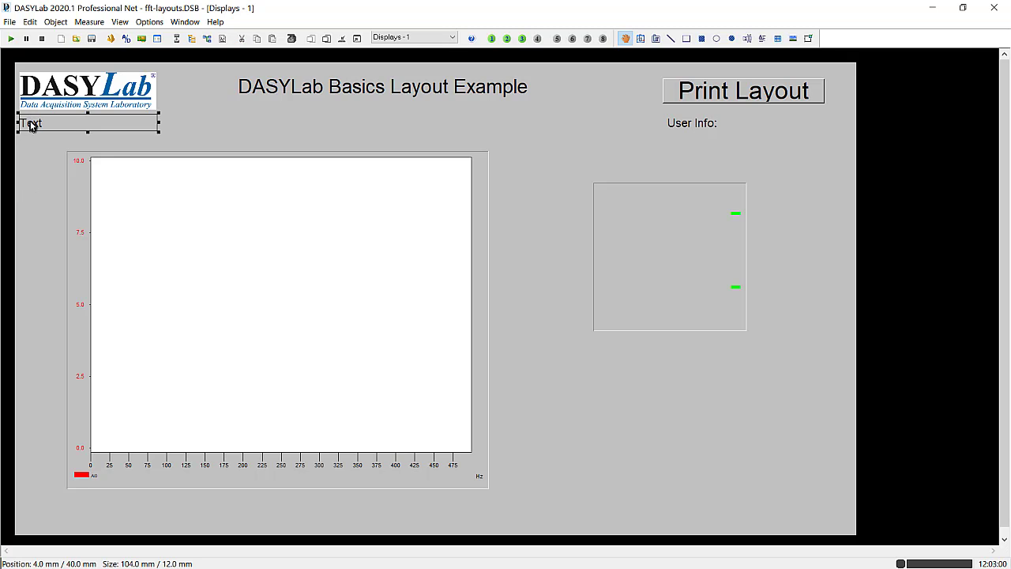
right_click(43, 120)
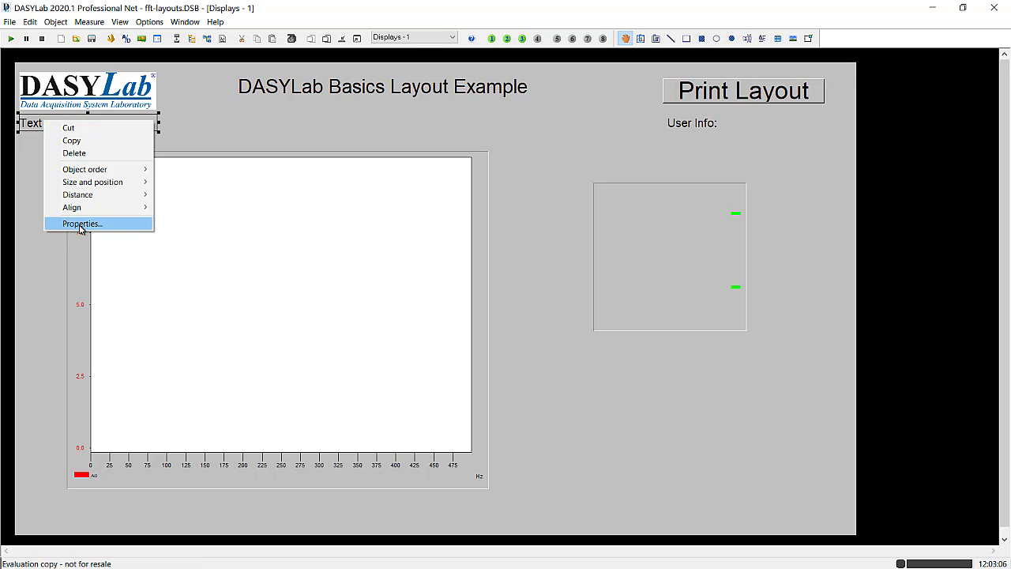
click(81, 224)
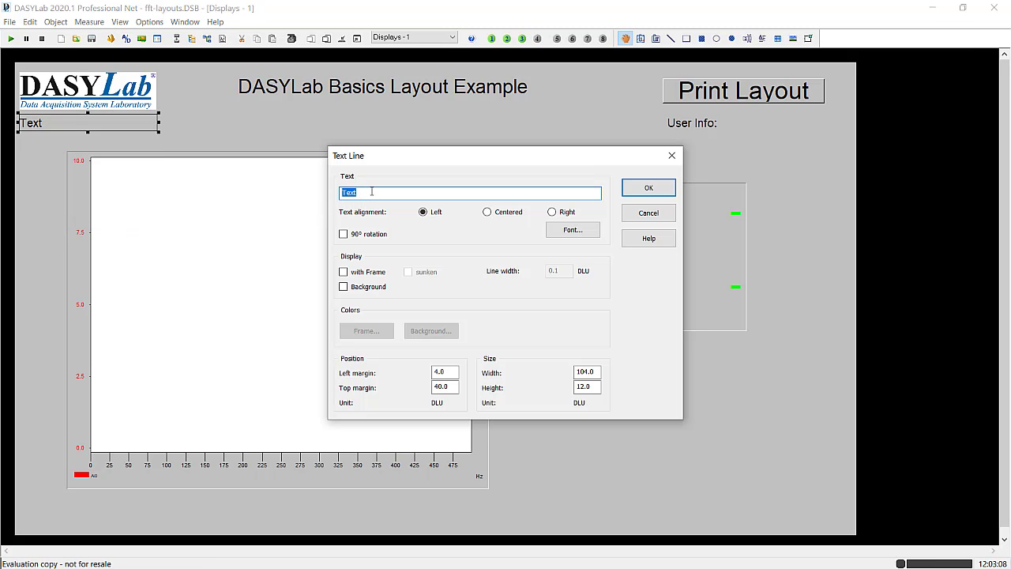
key(BackSpace)
right_click(371, 191)
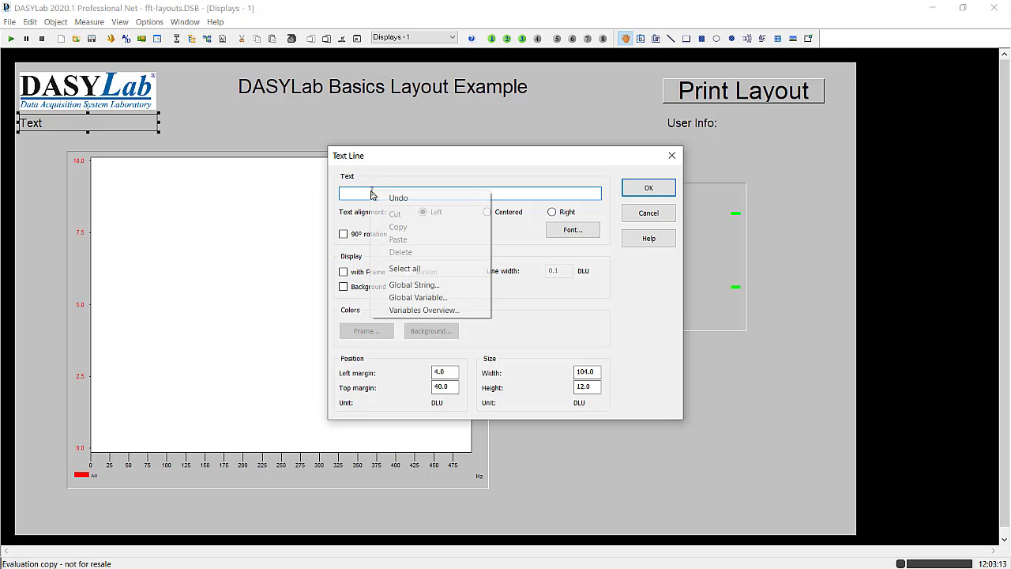
click(399, 286)
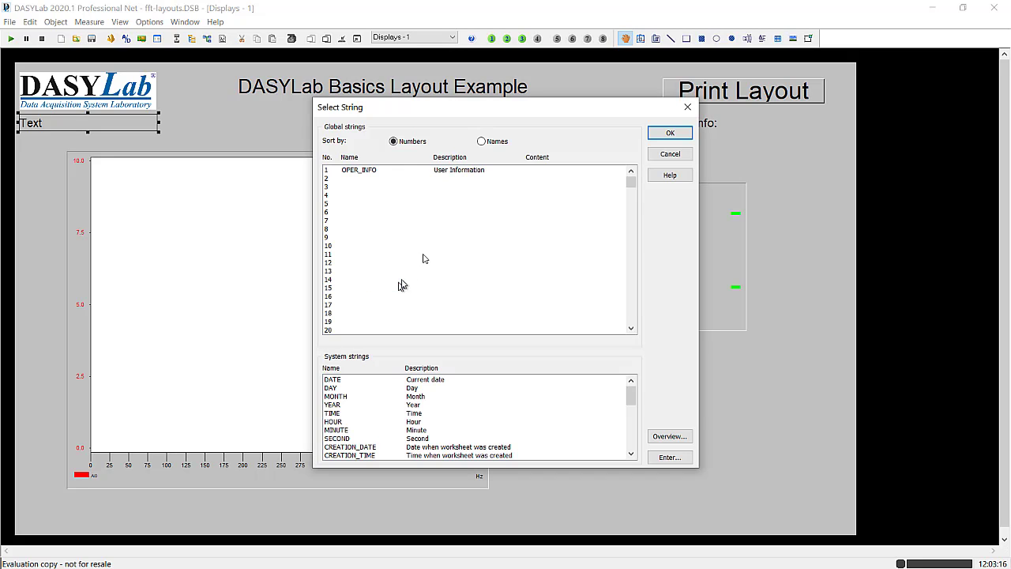
click(334, 380)
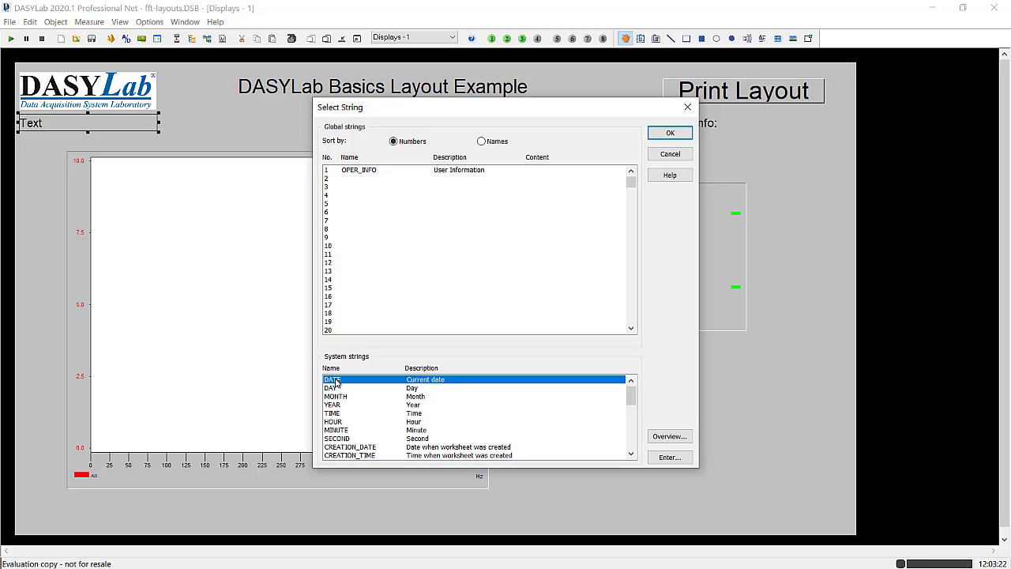
click(670, 133)
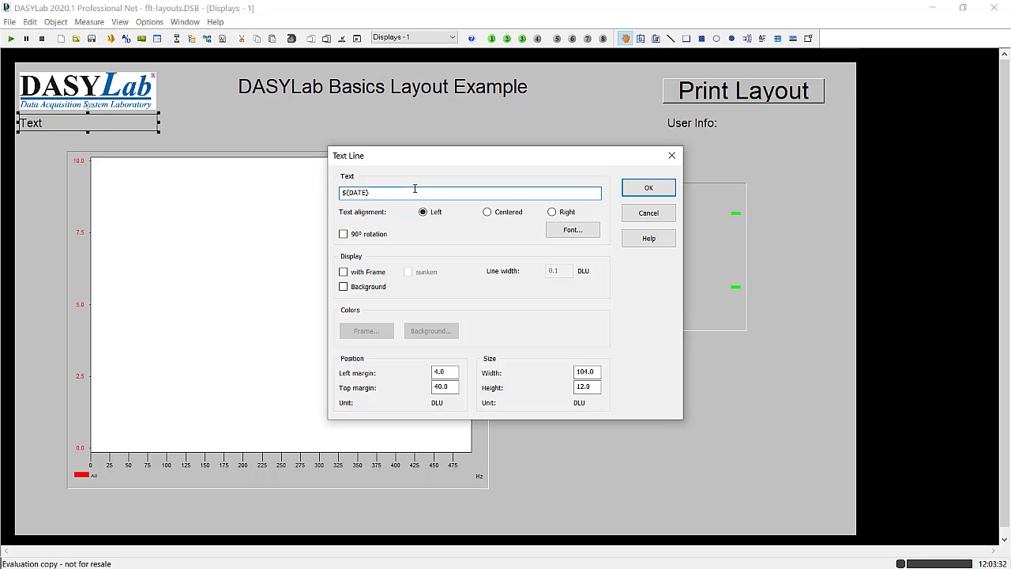
- Extend the date text with the separator " - " followed by the system string TIME
text(-)
right_click(384, 192)
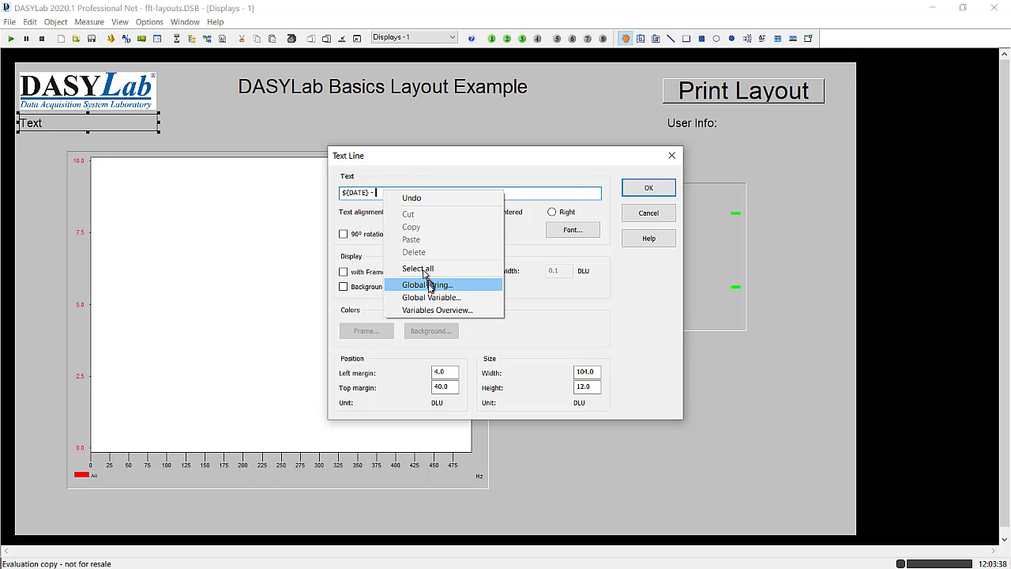
click(428, 285)
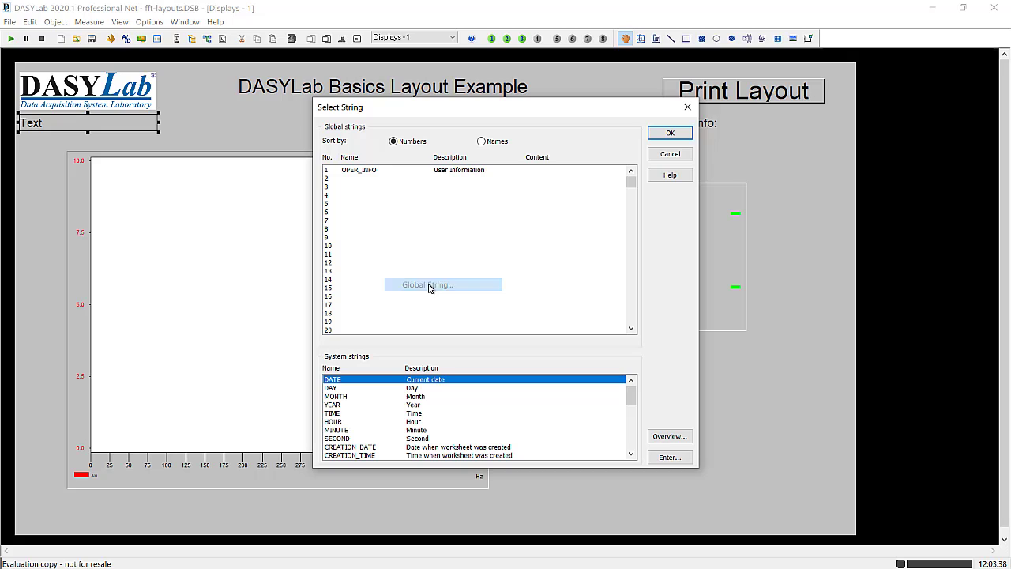
click(334, 413)
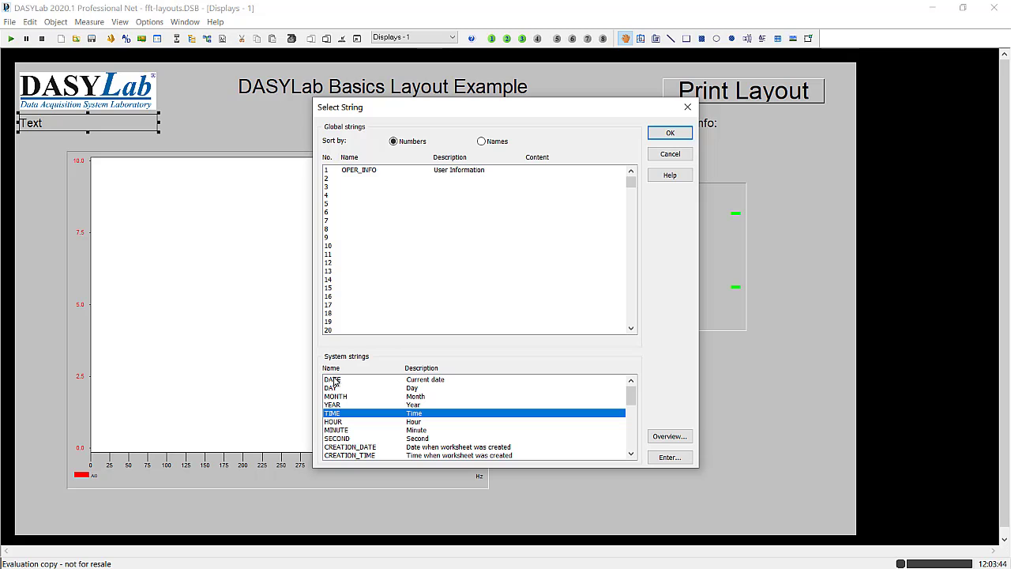
click(668, 132)
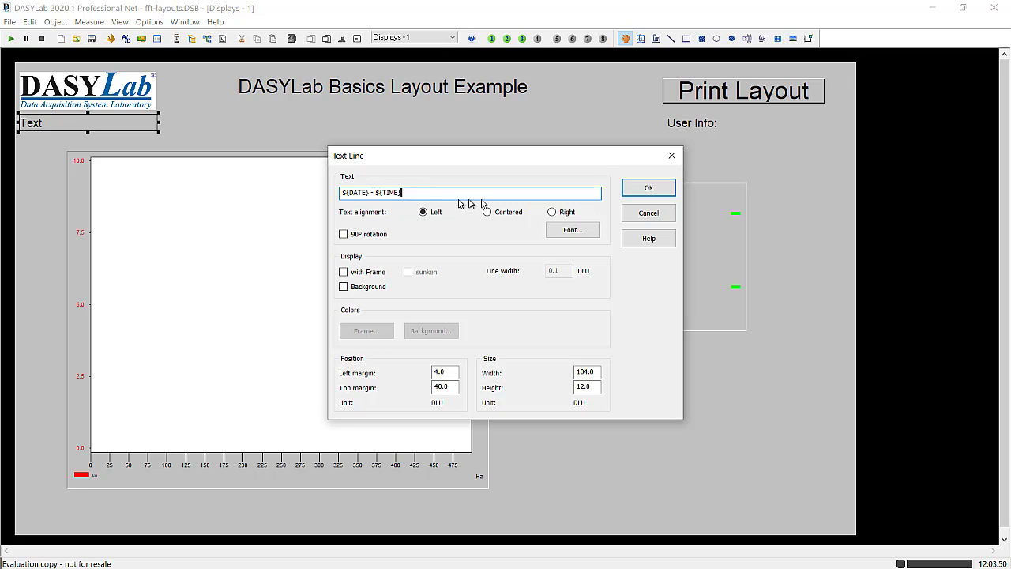
- Apply the date and time text to the text line beneath the DASYLab logo and deselect it
click(647, 190)
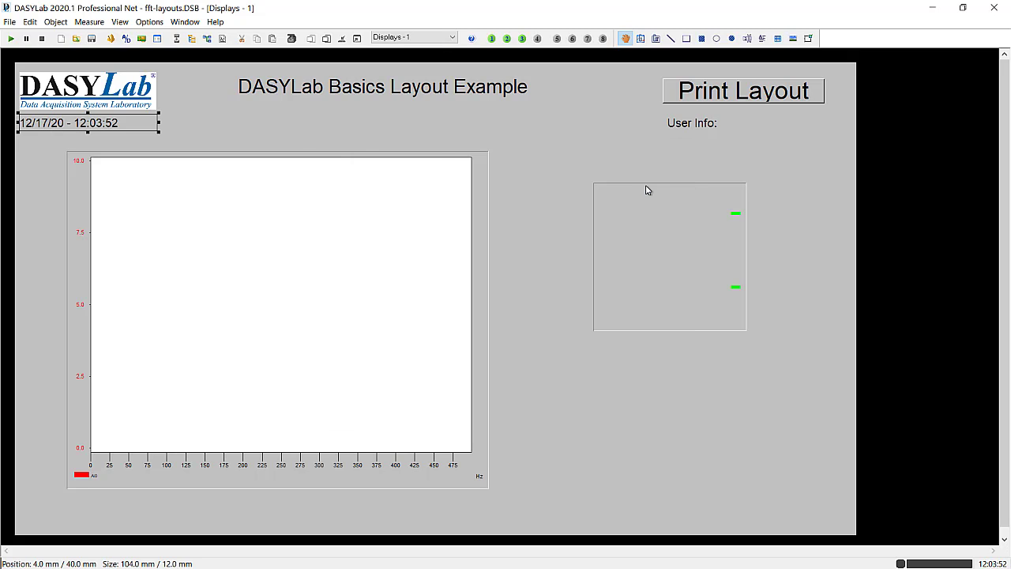
click(198, 119)
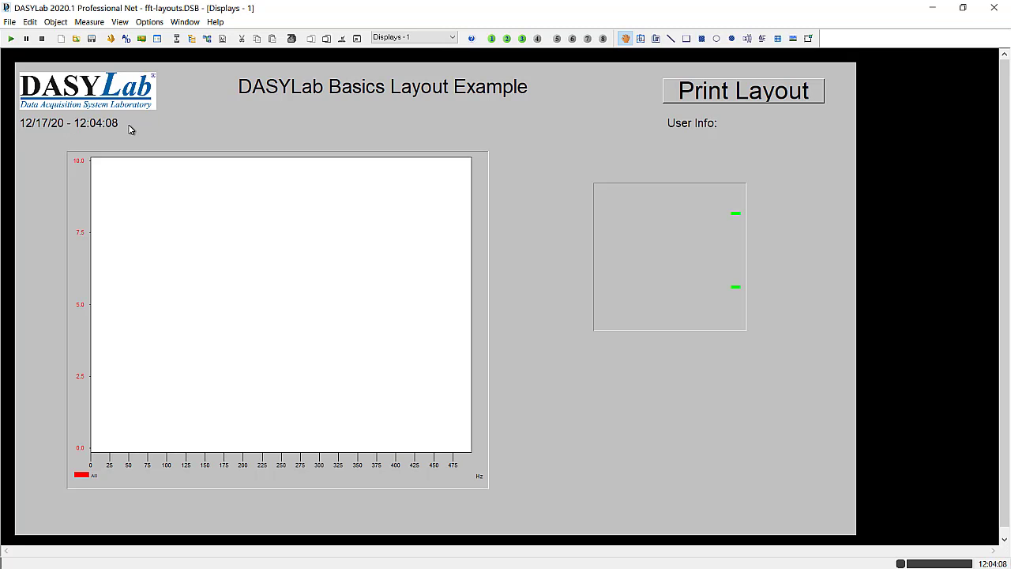
- Run the measurement with the operator's name entered as the user information, leave the full-screen layout and stop the measurement
click(12, 41)
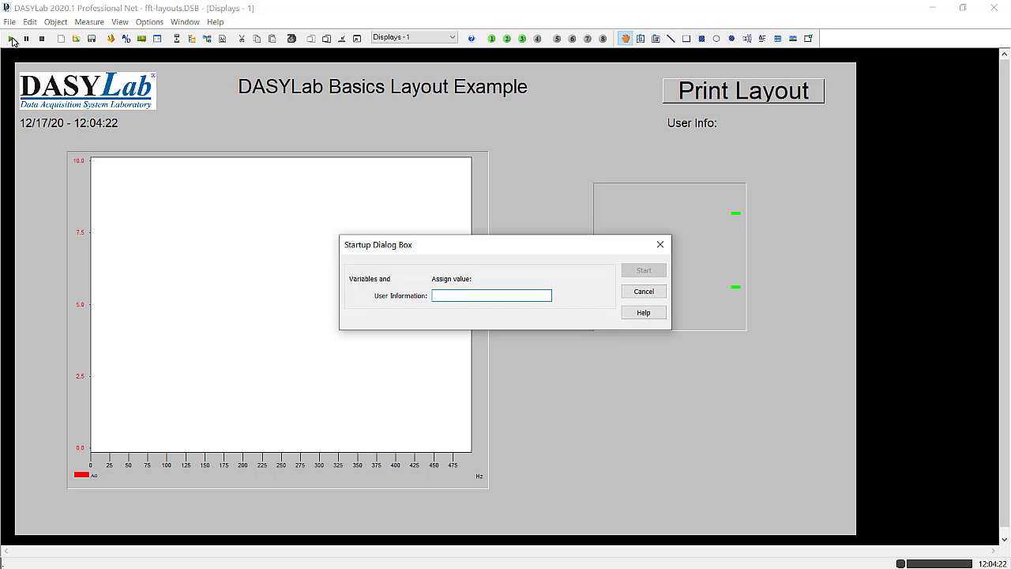
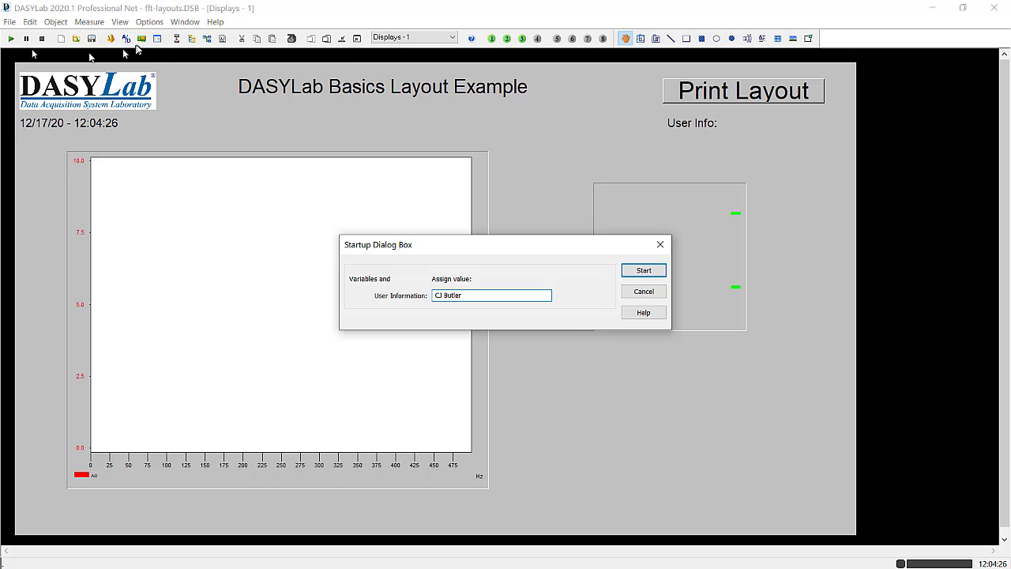
click(655, 273)
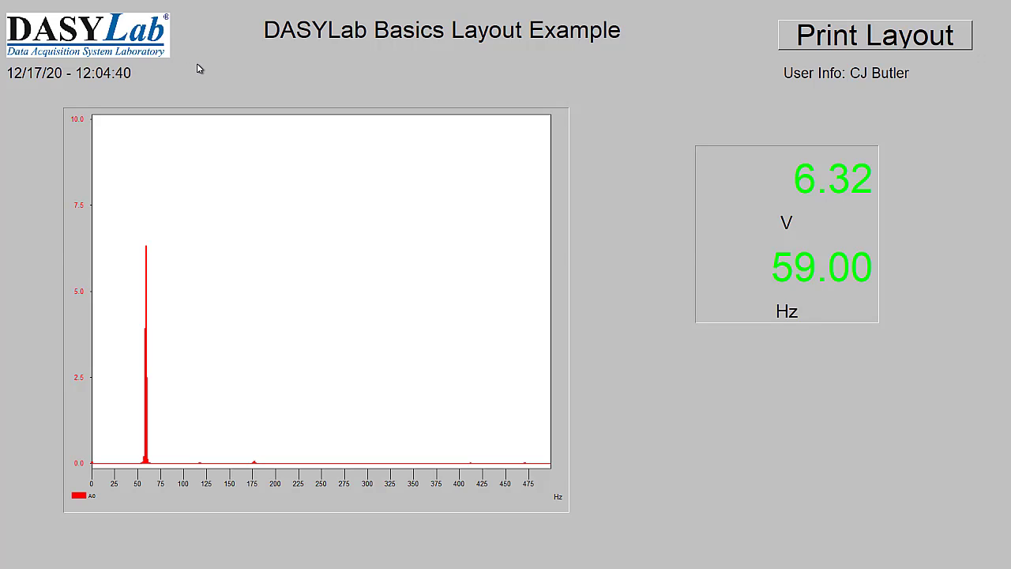
key(Escape)
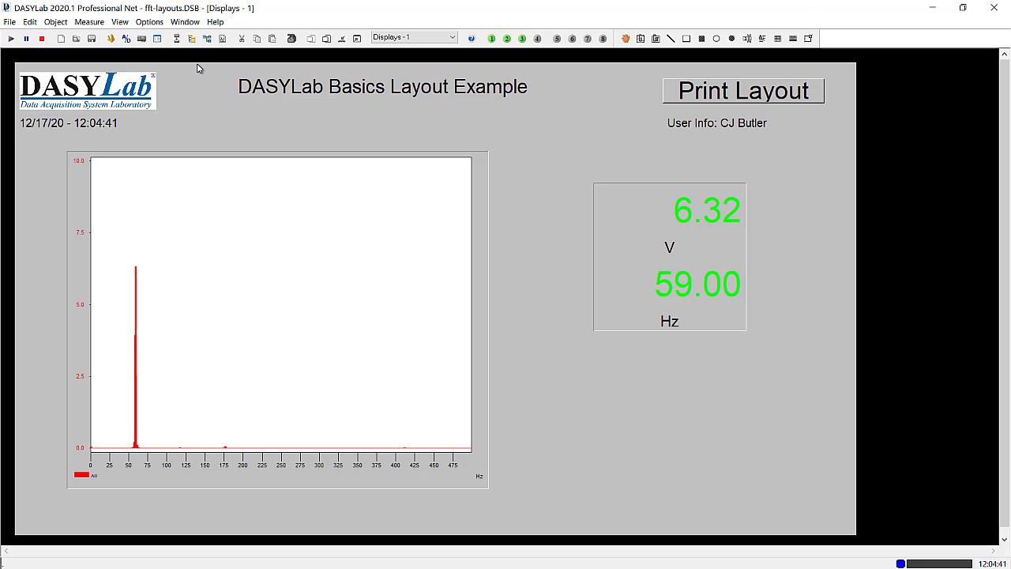
click(42, 39)
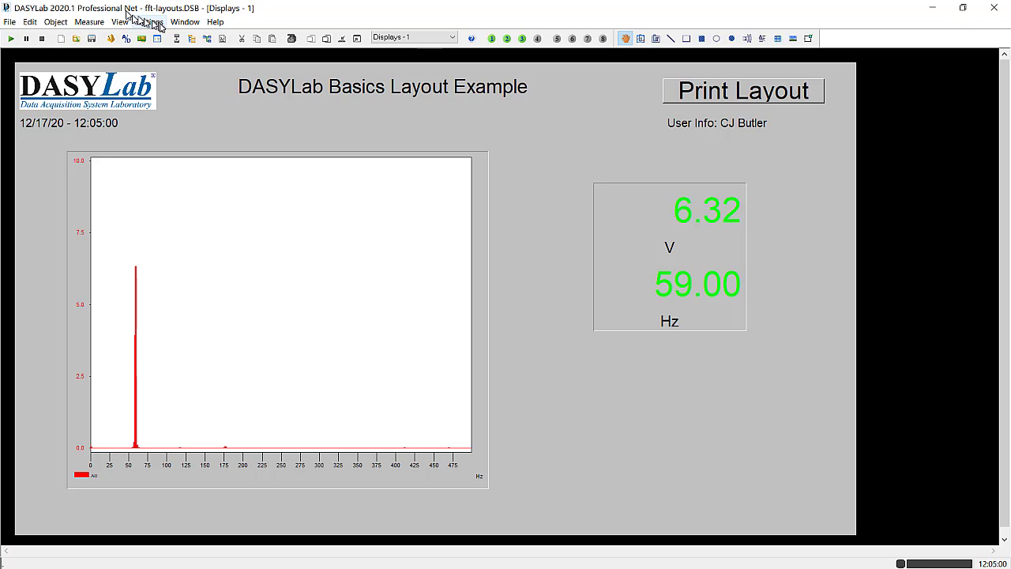
- Add a Switch module from the Control group to the worksheet
click(208, 39)
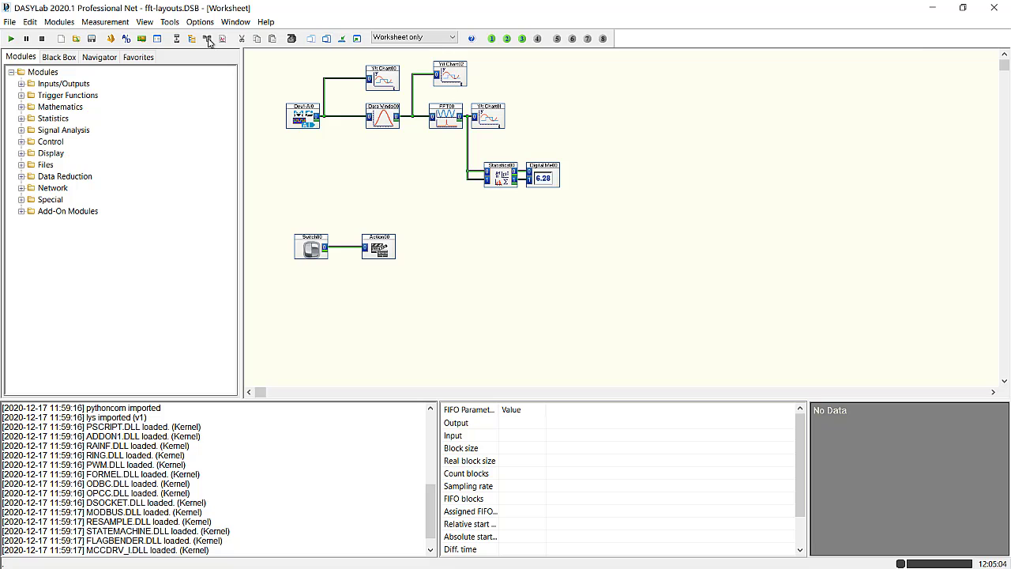
click(22, 141)
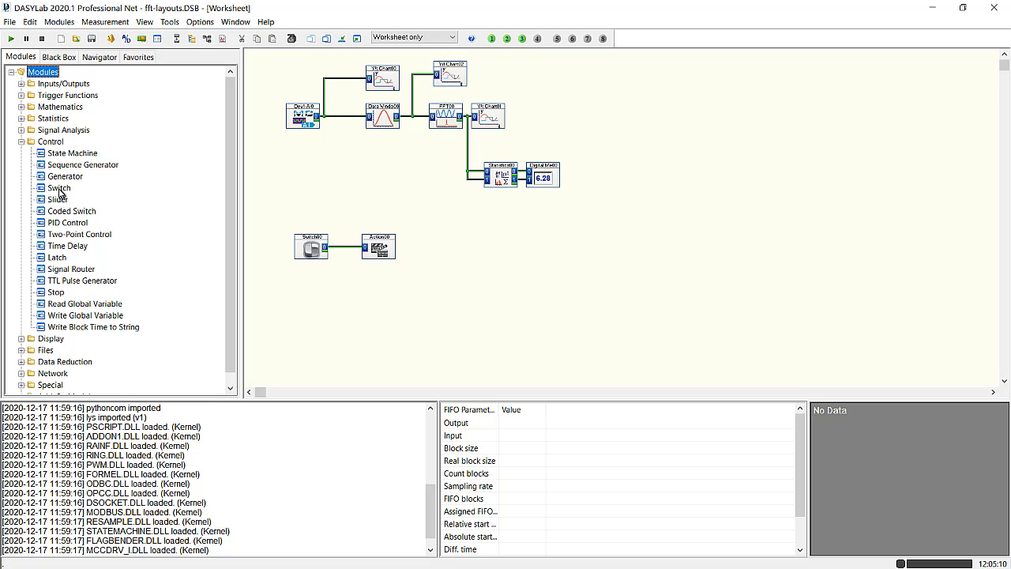
drag(59, 192, 310, 209)
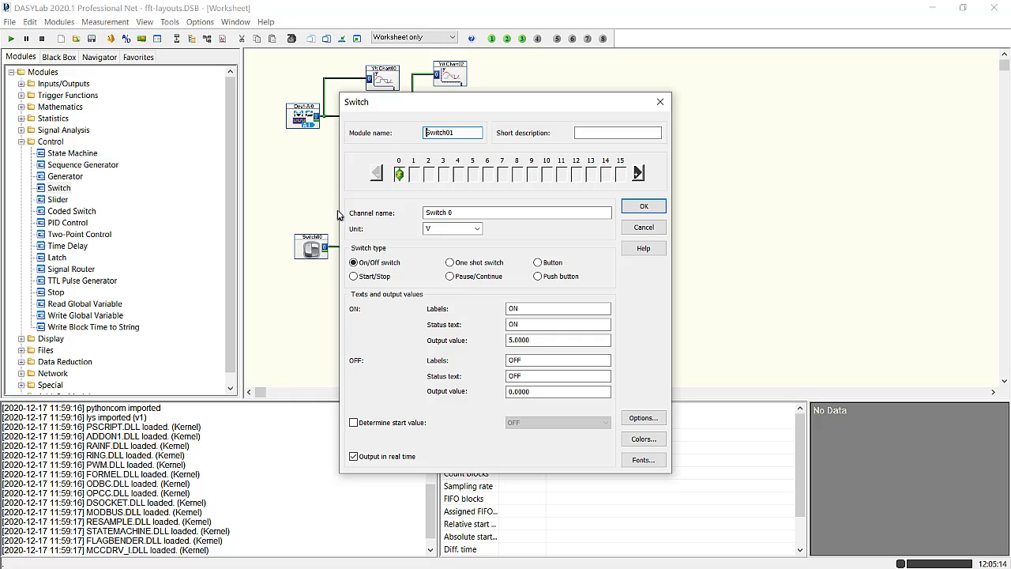
- Set the new switch's type to Start/Stop and turn off the display of its channel name and status text
click(354, 277)
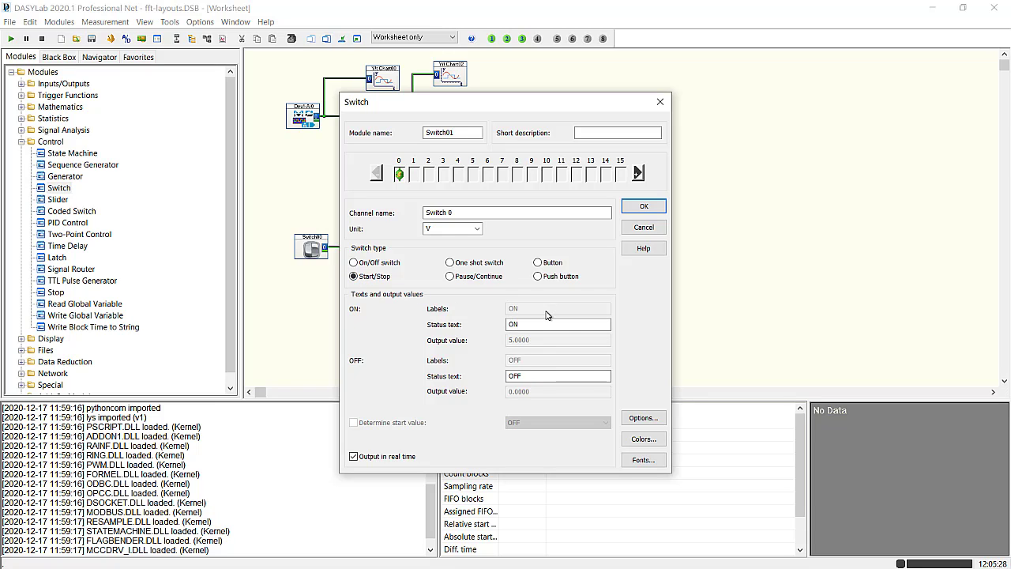
click(650, 419)
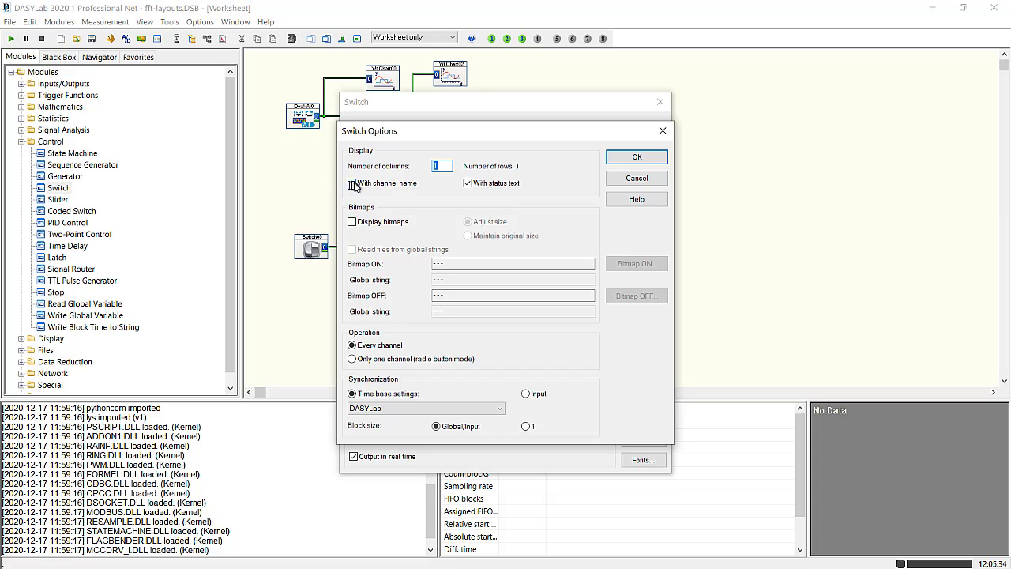
click(352, 183)
click(469, 183)
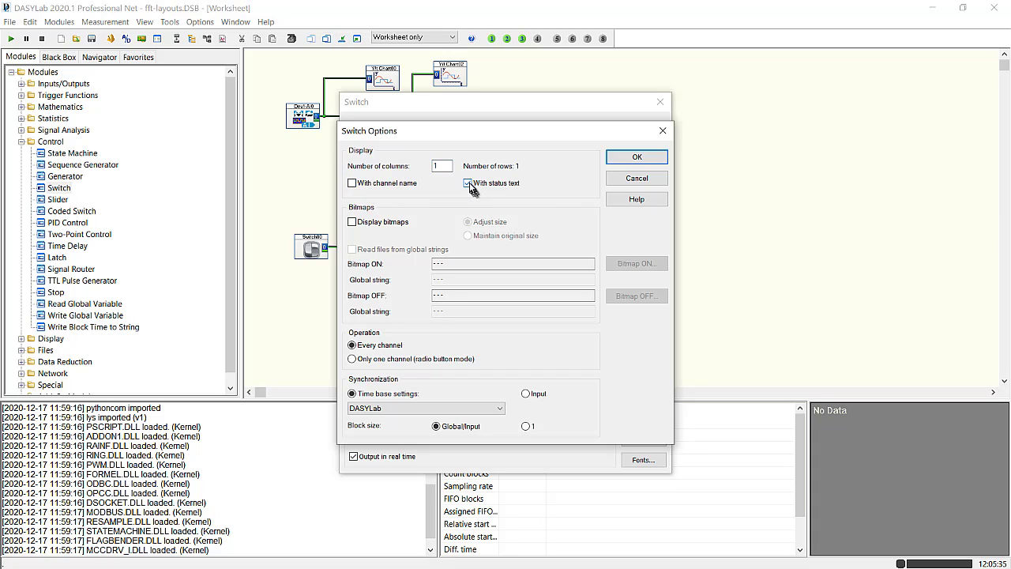
click(634, 157)
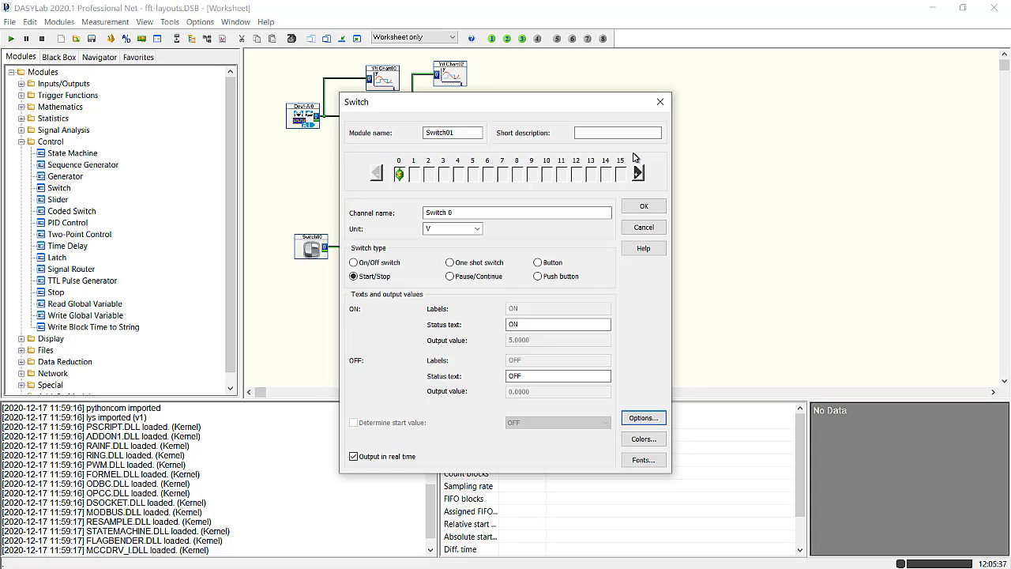
click(646, 207)
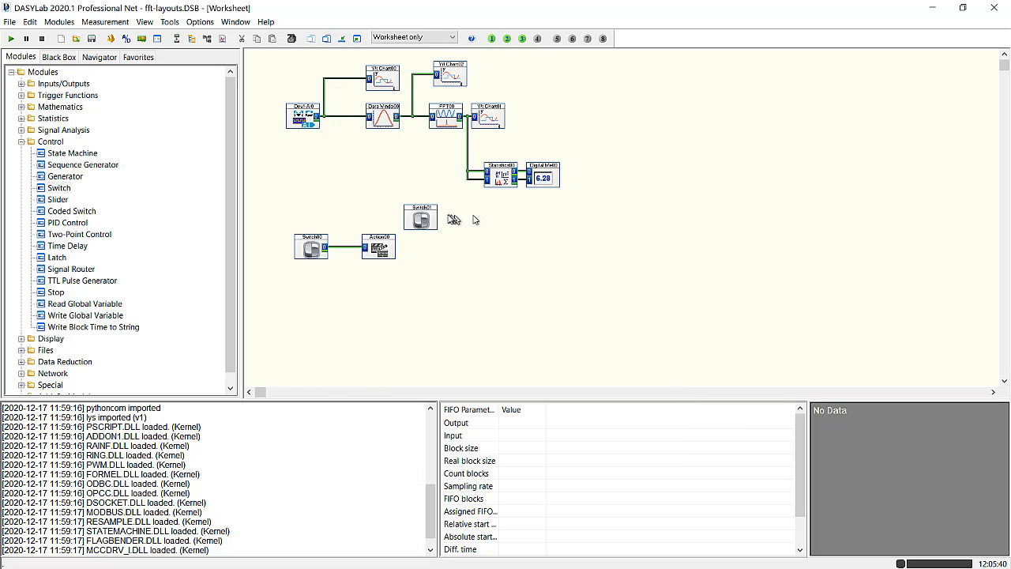
- Move the new switch module directly above Switch00 and name its channel "On/Off Switch"
drag(421, 220, 310, 210)
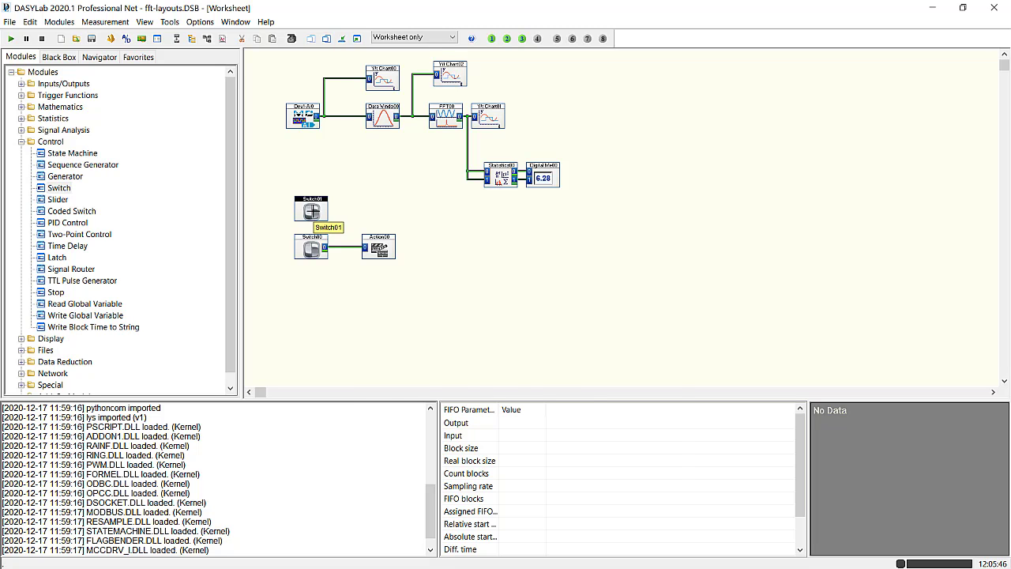
double_click(311, 210)
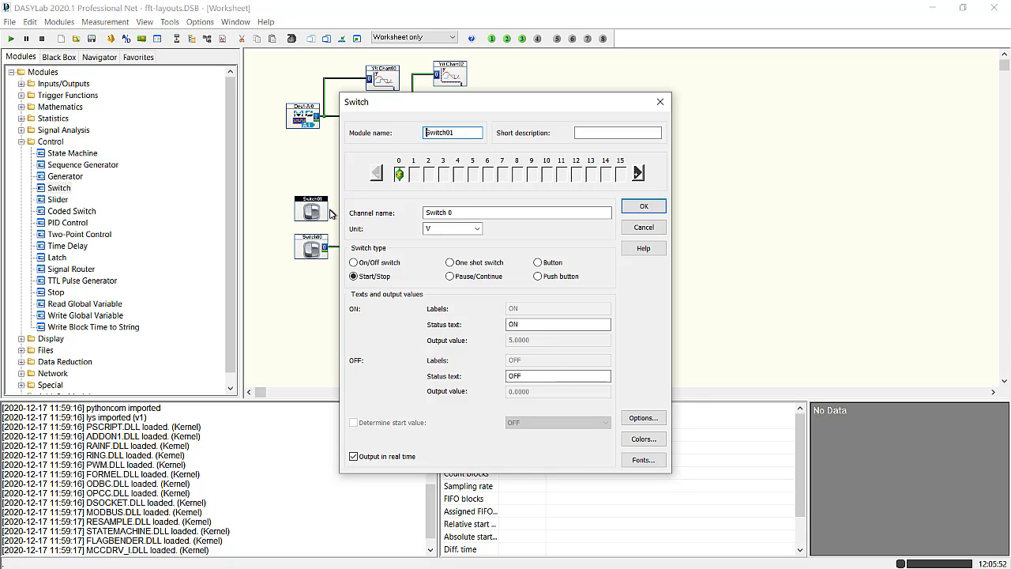
drag(457, 212, 409, 212)
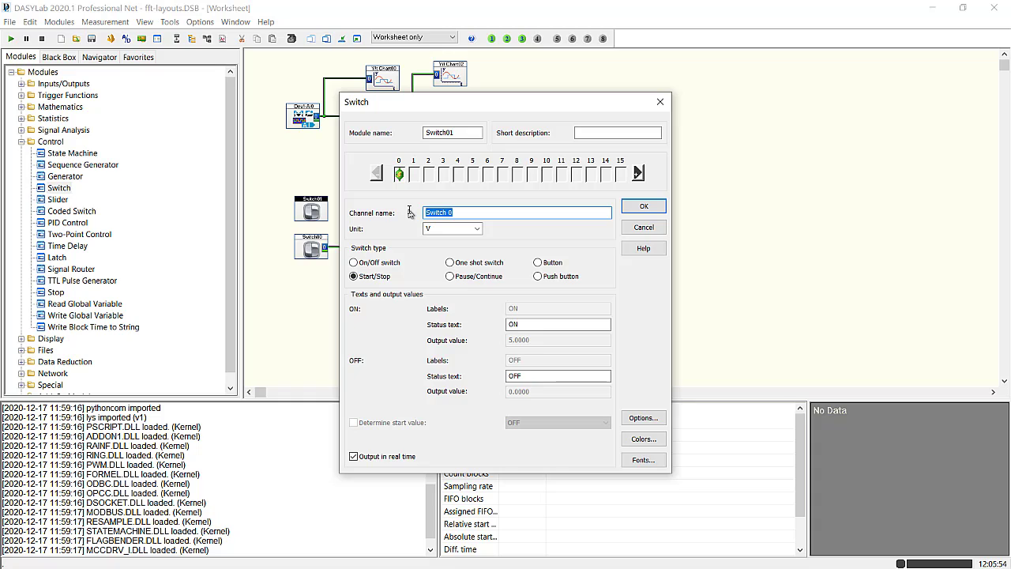
text(On/Off)
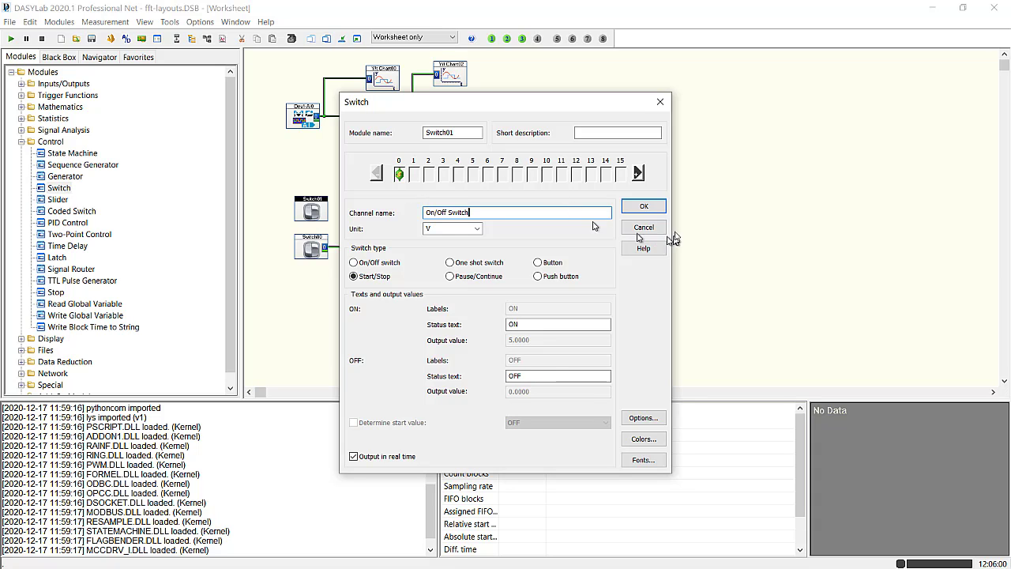
click(638, 207)
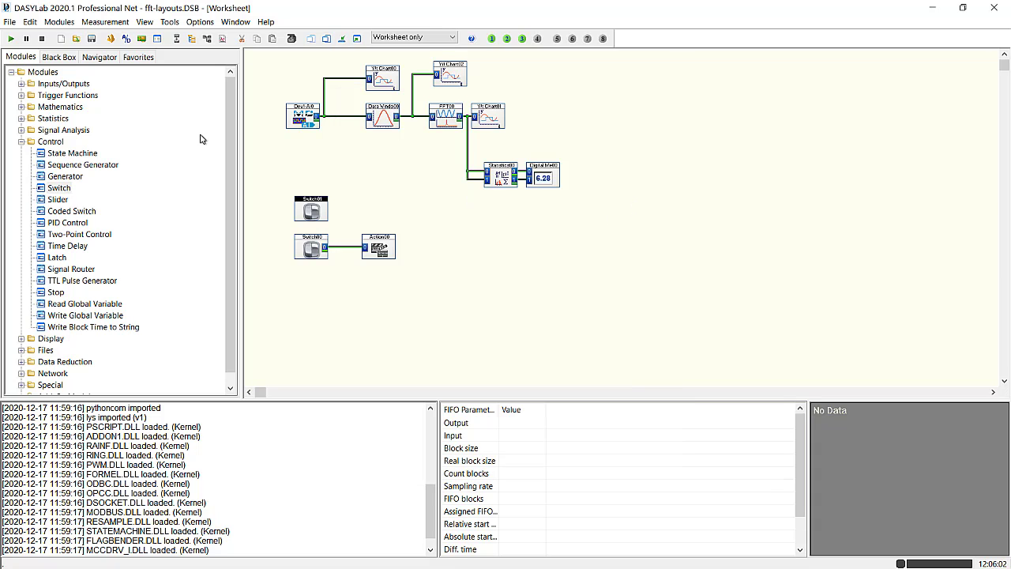
right_click(316, 207)
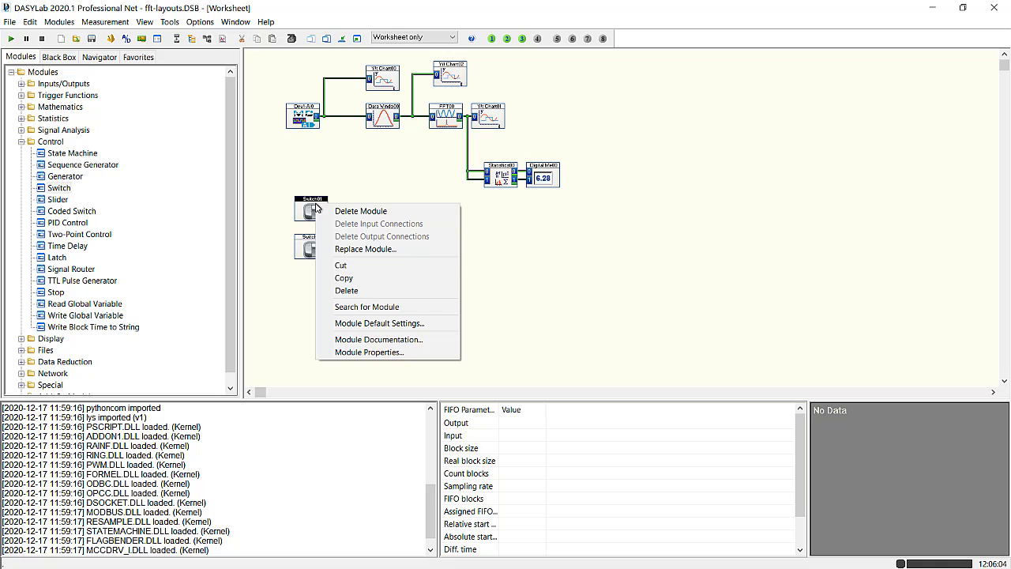
click(357, 352)
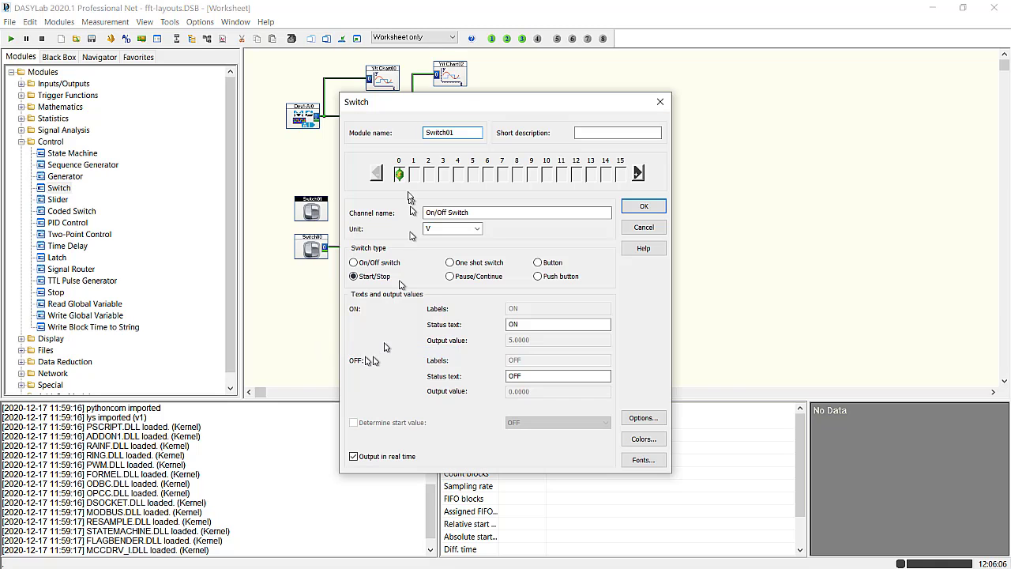
click(644, 207)
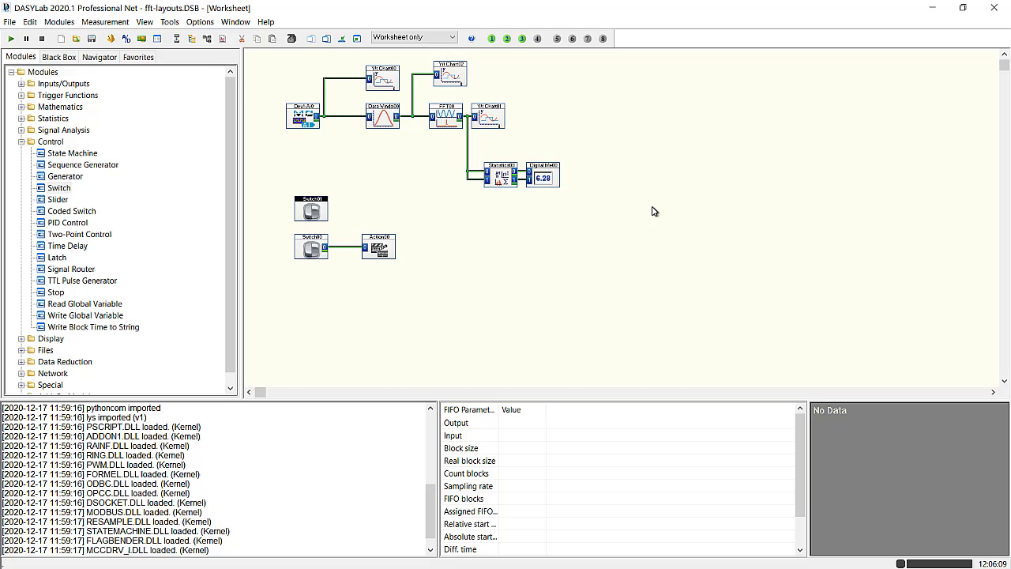
- Rename the new switch module "On/OffSwitch", reusing the channel name without its space
double_click(313, 209)
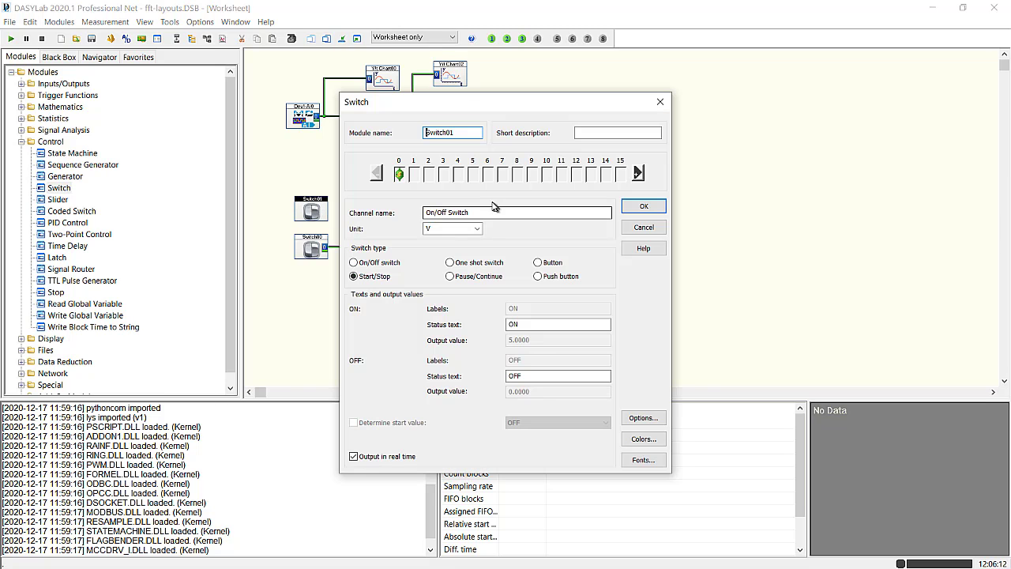
drag(481, 211, 376, 210)
key(ctrl+c)
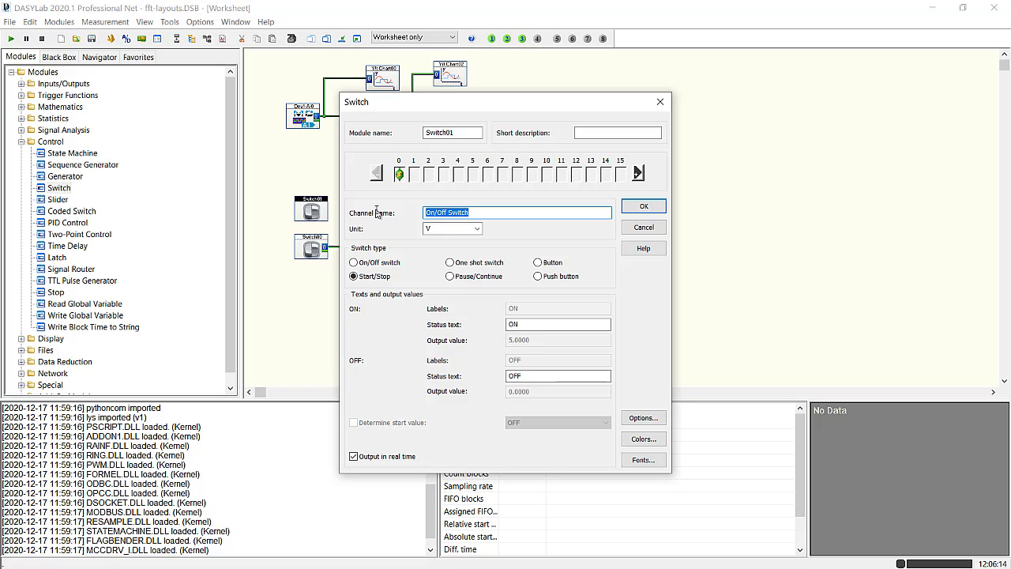
drag(473, 132, 401, 132)
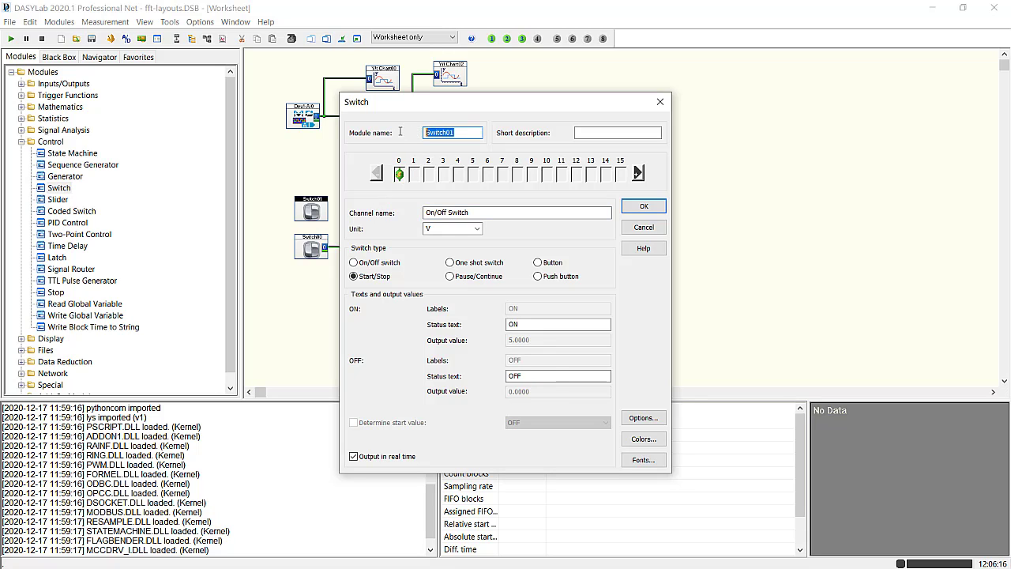
key(ctrl+v)
click(448, 131)
key(BackSpace)
click(642, 205)
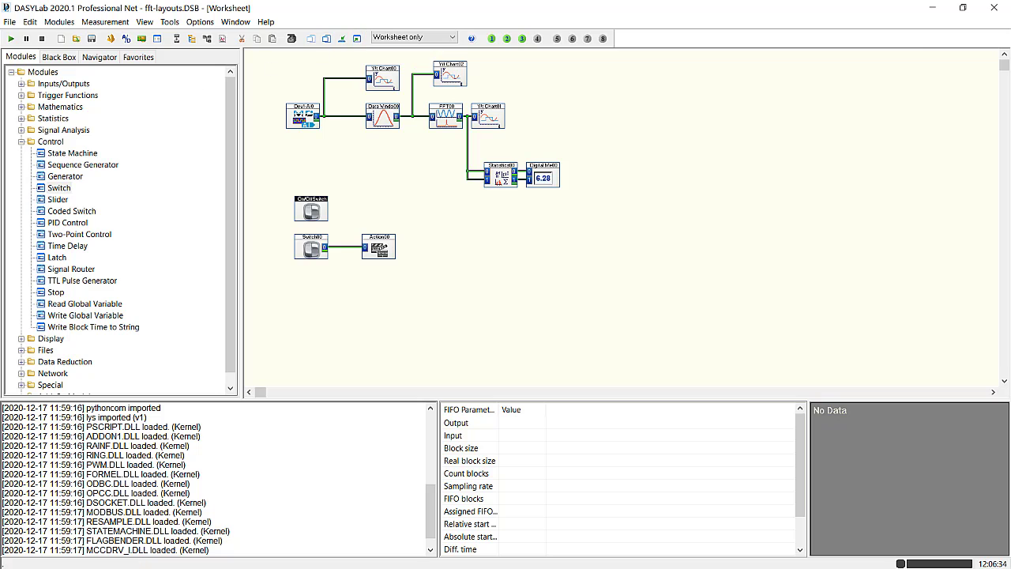
- Show the On/OffSwitch display window and enlarge it so its START and STOP buttons are taller and wider
click(357, 39)
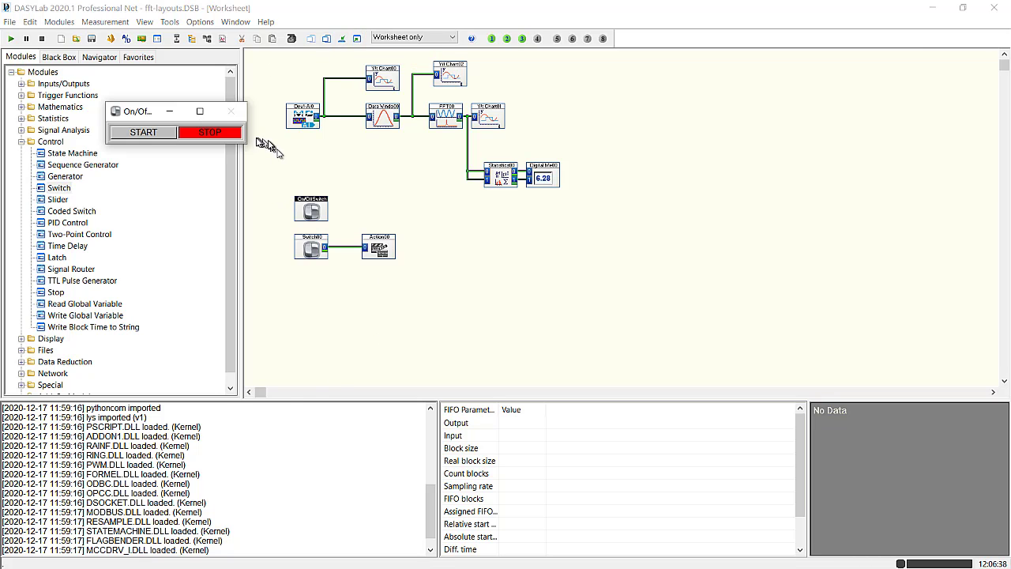
drag(246, 144, 301, 165)
drag(266, 169, 273, 164)
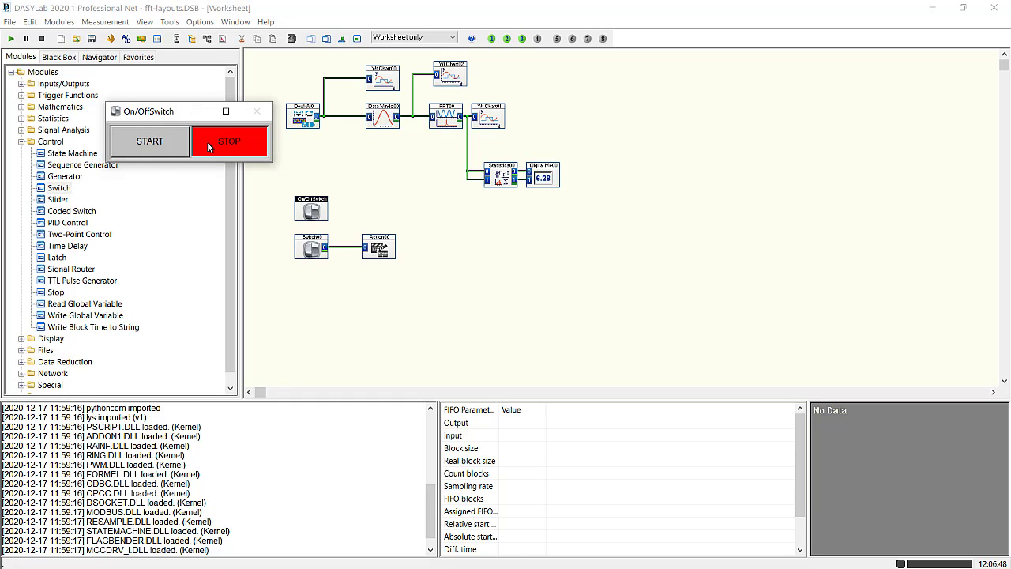
- Set the On/OffSwitch font mode to "Single font, automatic size"
right_click(312, 210)
click(364, 360)
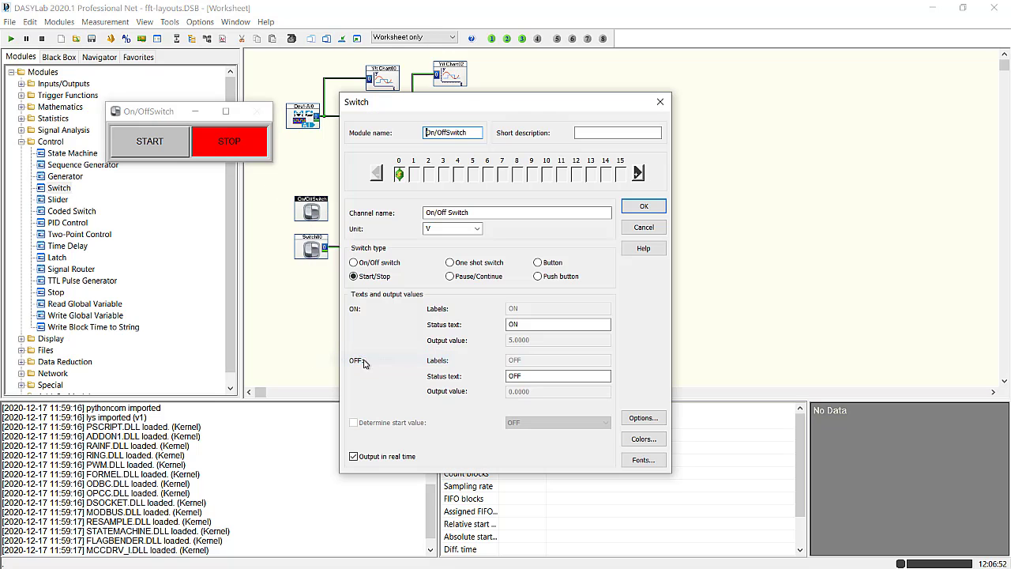
click(640, 461)
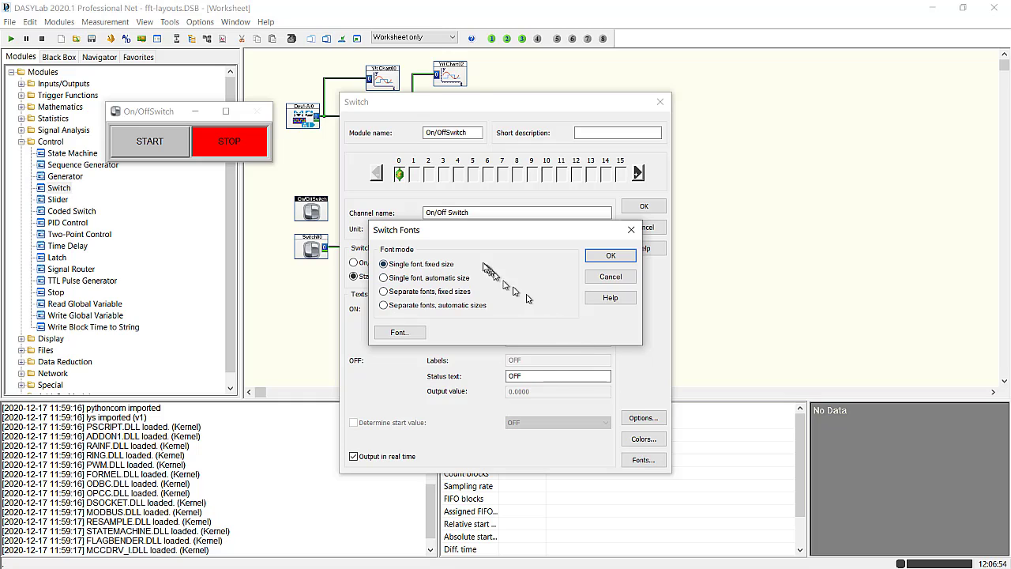
click(614, 256)
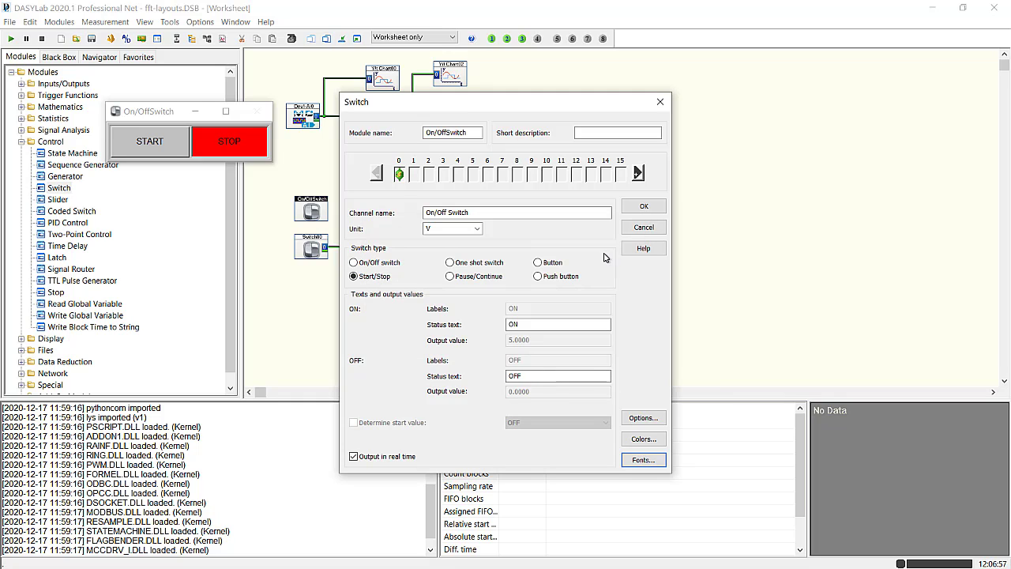
click(644, 205)
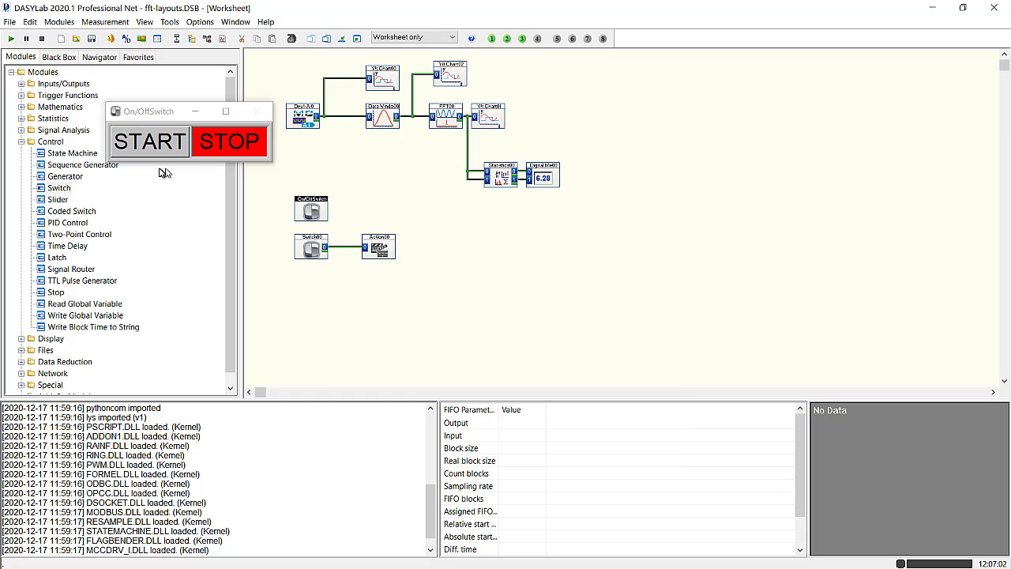
- Show the layout page and insert a link graph placeholder about 112 by 28 mm beneath the page title
click(222, 40)
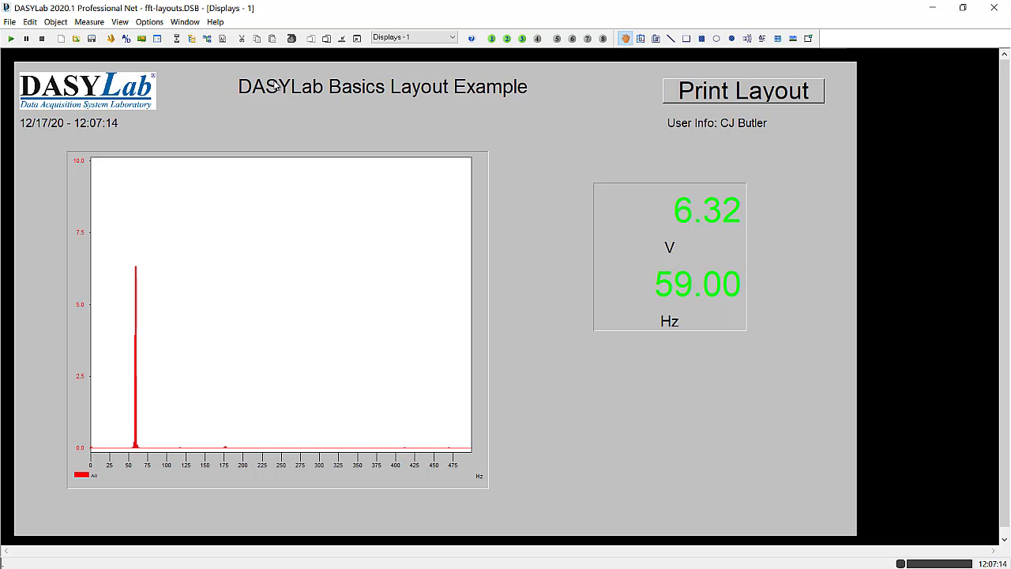
click(640, 41)
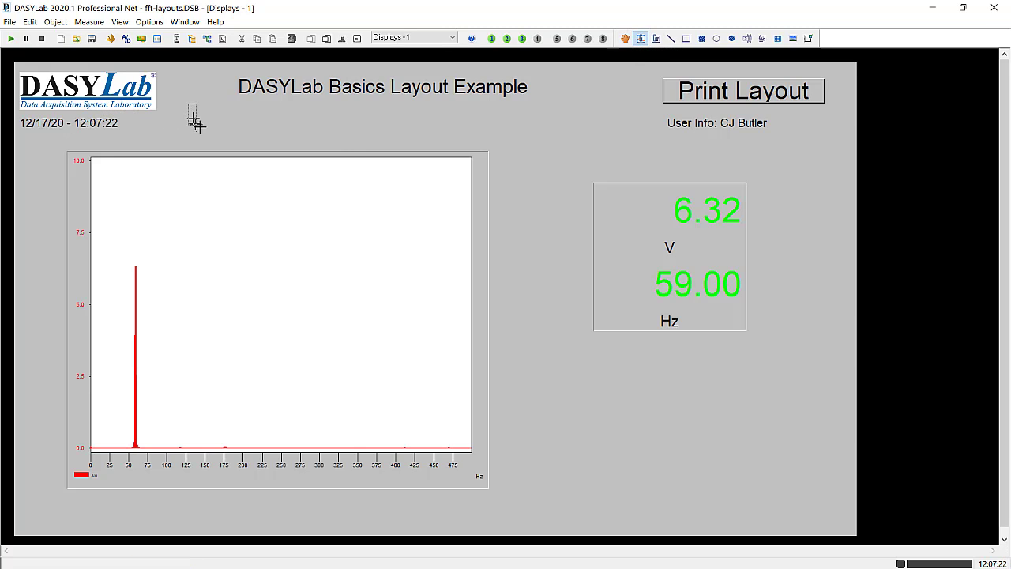
drag(195, 122, 336, 141)
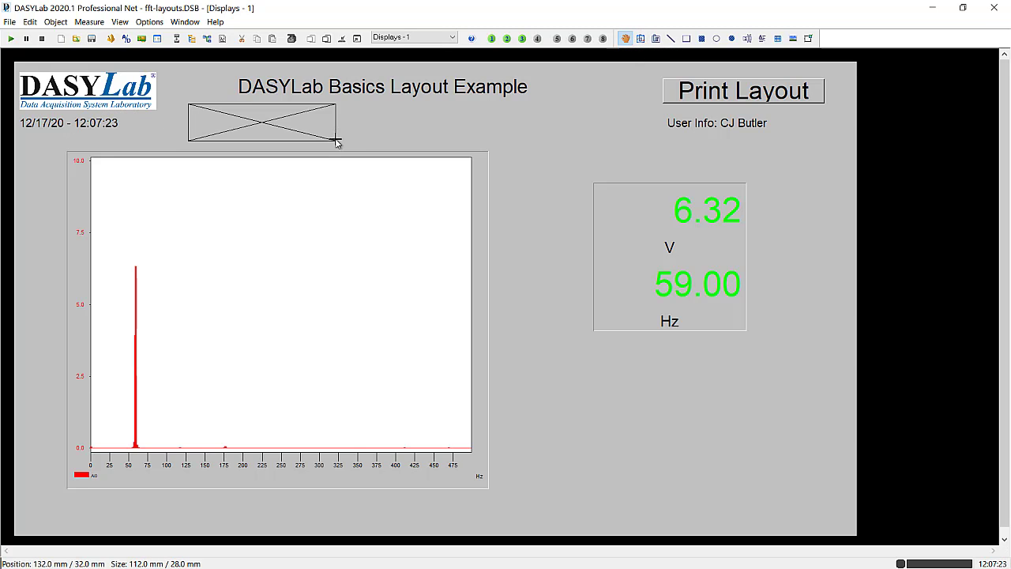
- Link the new graph placeholder to the On/OffSwitch module
right_click(247, 121)
click(271, 227)
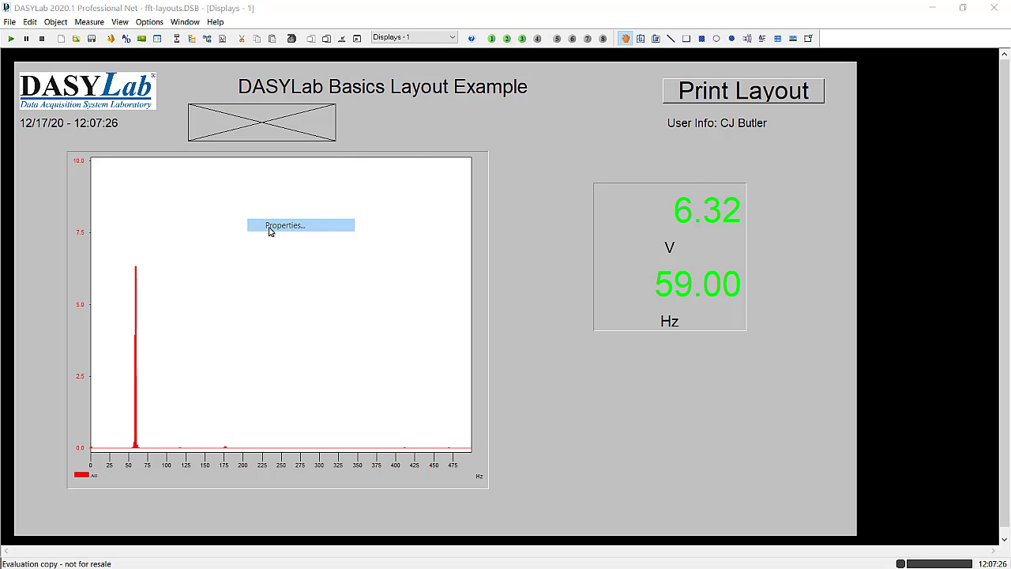
click(419, 183)
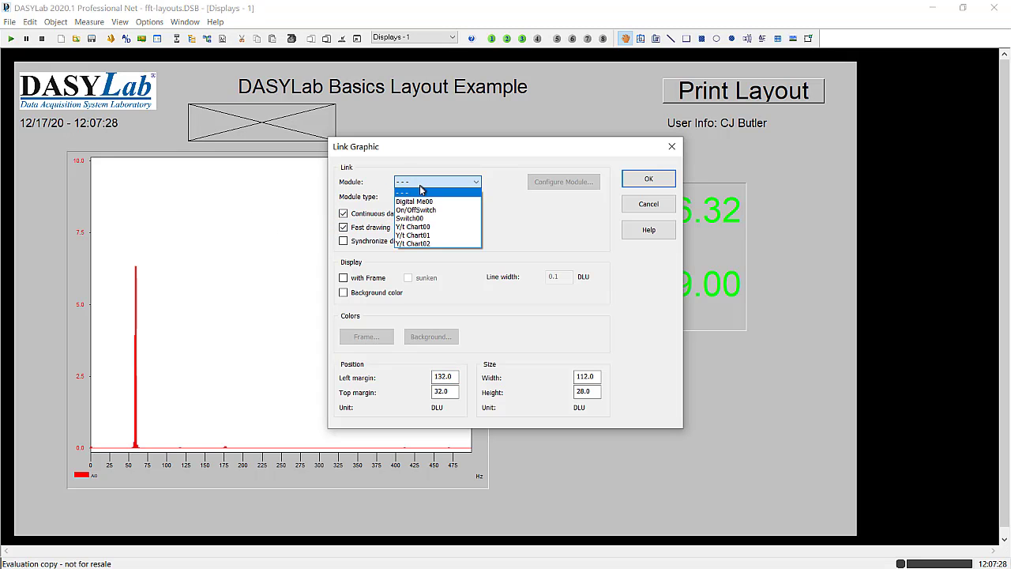
click(421, 210)
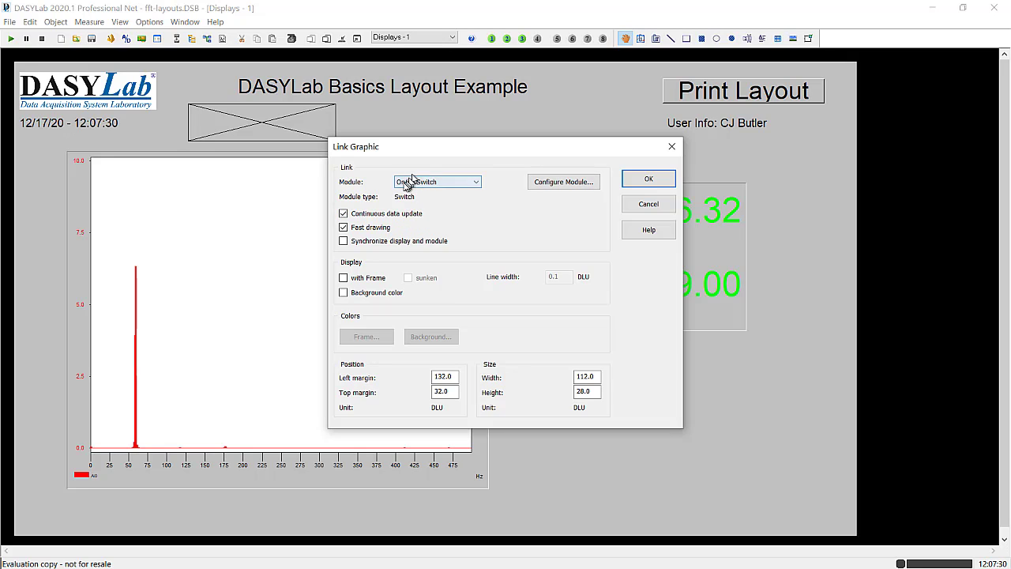
click(649, 179)
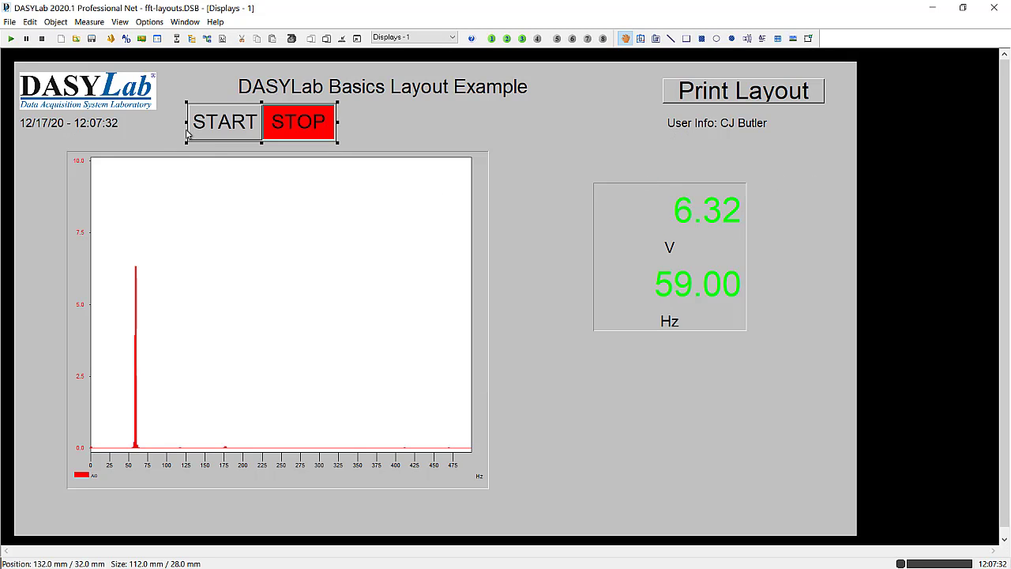
- Move the Print Layout button below the user info line and put the START/STOP switch in its place in the page's upper-right corner
drag(226, 120, 513, 112)
drag(794, 87, 777, 154)
drag(594, 117, 803, 93)
- Move the user info line to just below the page title, at about 224 mm / 32 mm
click(725, 123)
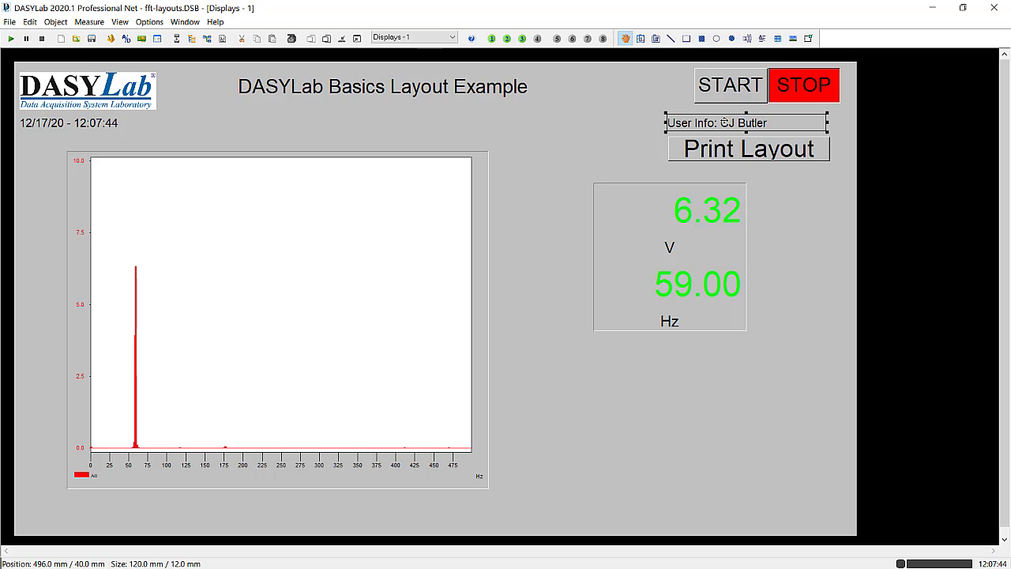
drag(726, 123, 366, 111)
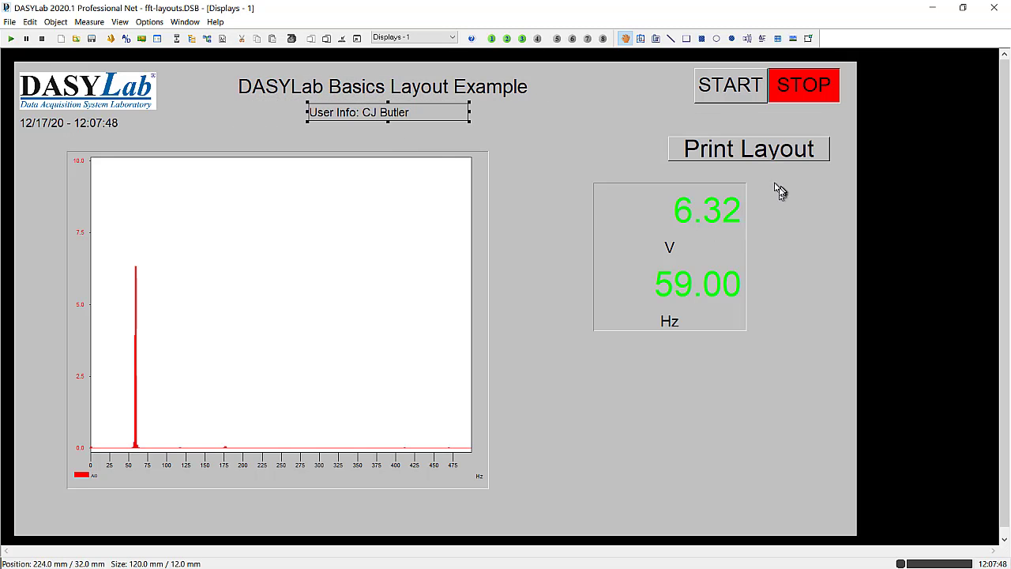
- Place the Print Layout button directly under the START/STOP switch, narrow it to about 112 mm and widen the switch to about 116 mm
drag(749, 151, 755, 125)
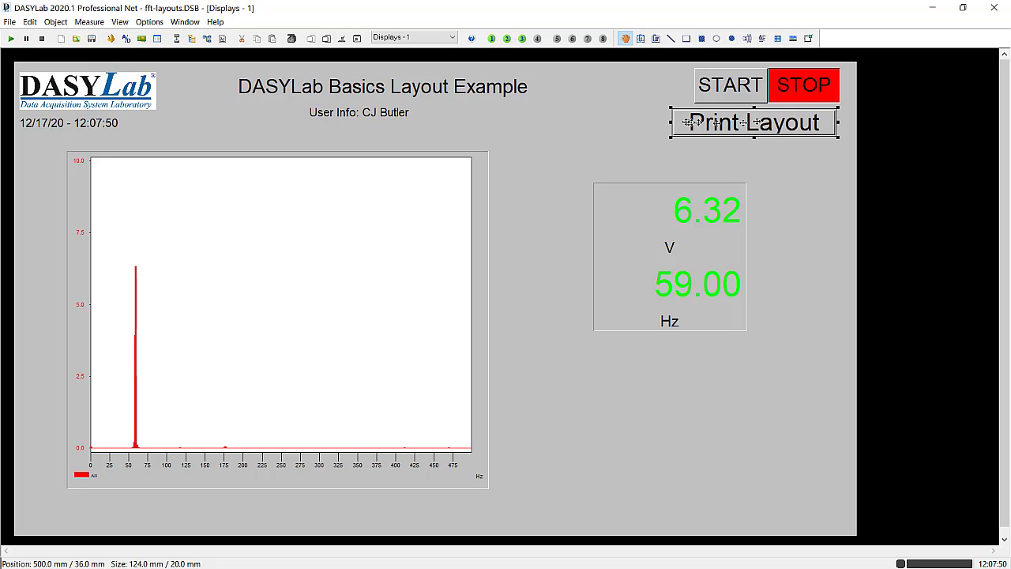
drag(668, 122, 684, 122)
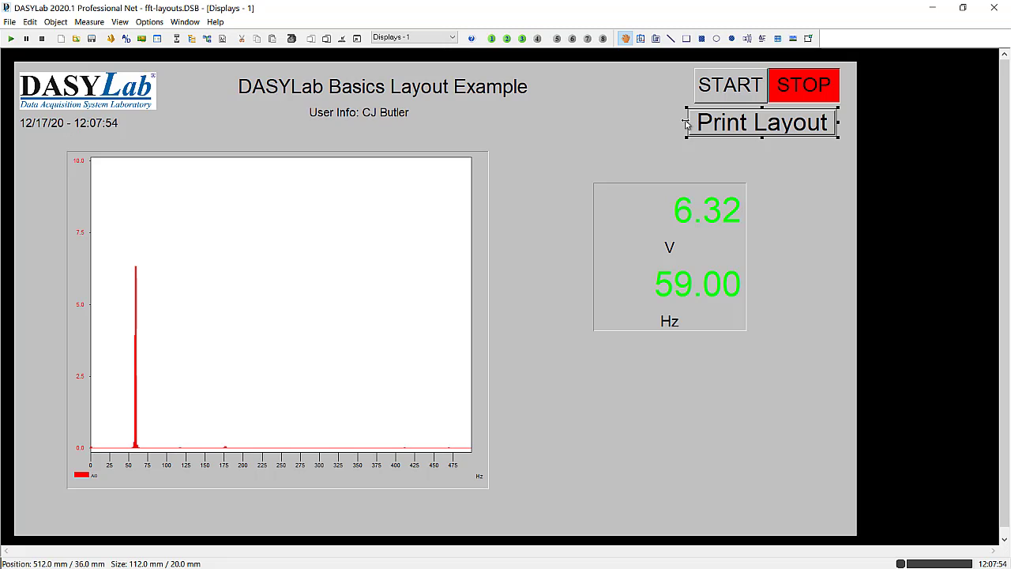
click(703, 96)
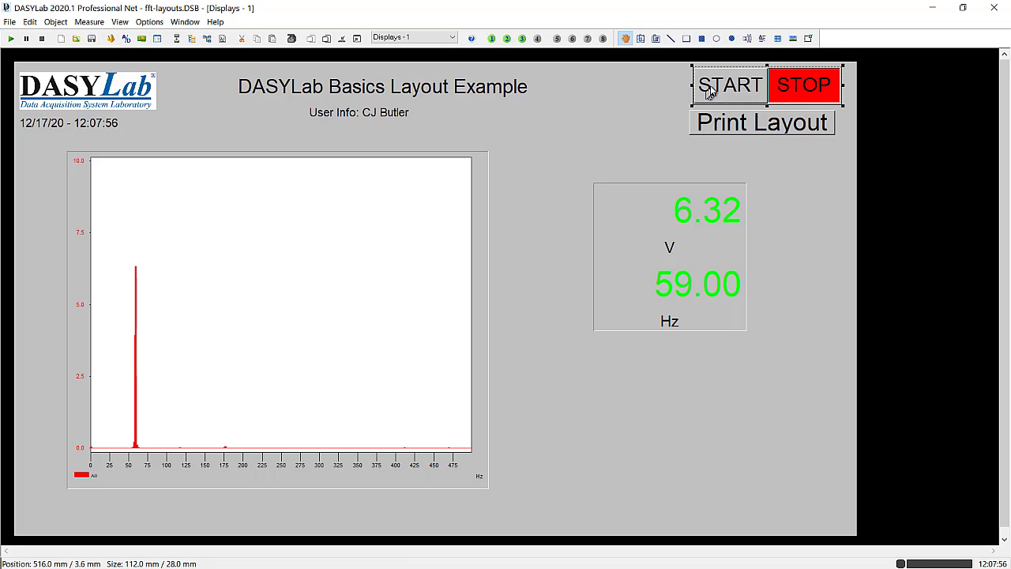
drag(690, 86, 684, 85)
click(623, 135)
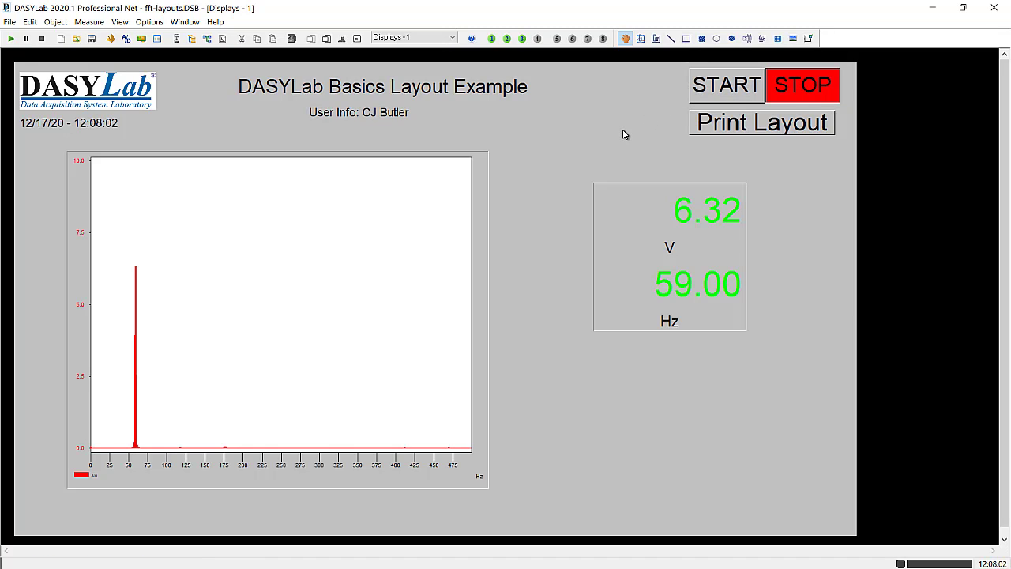
- Give the START/STOP switch and the Print Layout button the same width
click(743, 88)
shift+click(737, 127)
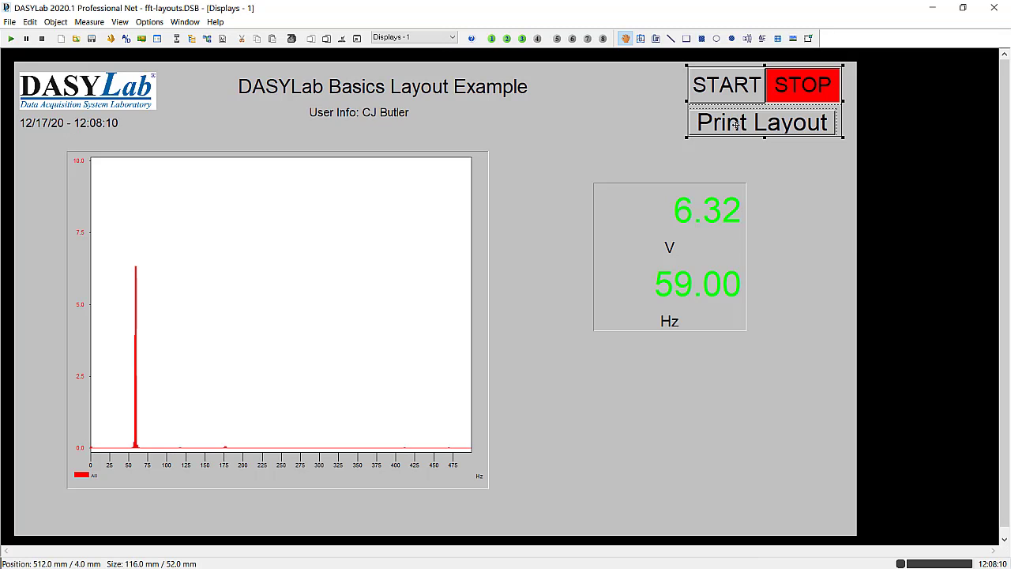
right_click(737, 128)
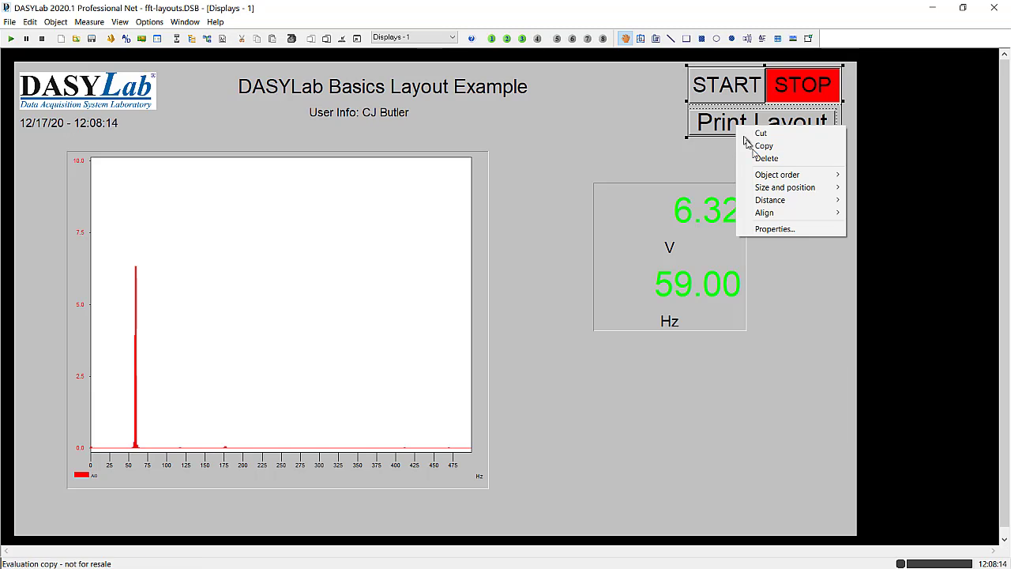
mouse_move(774, 187)
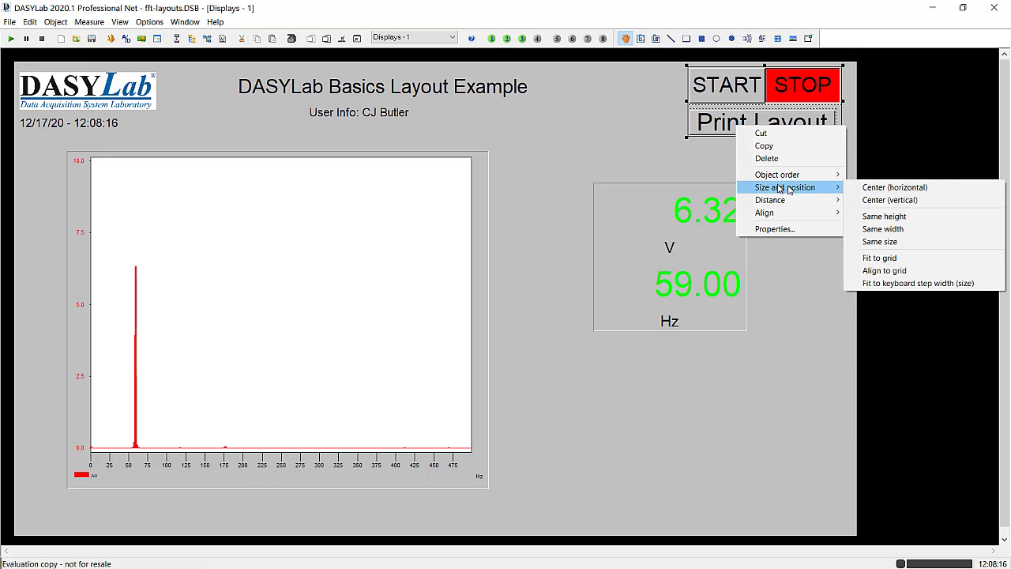
click(897, 229)
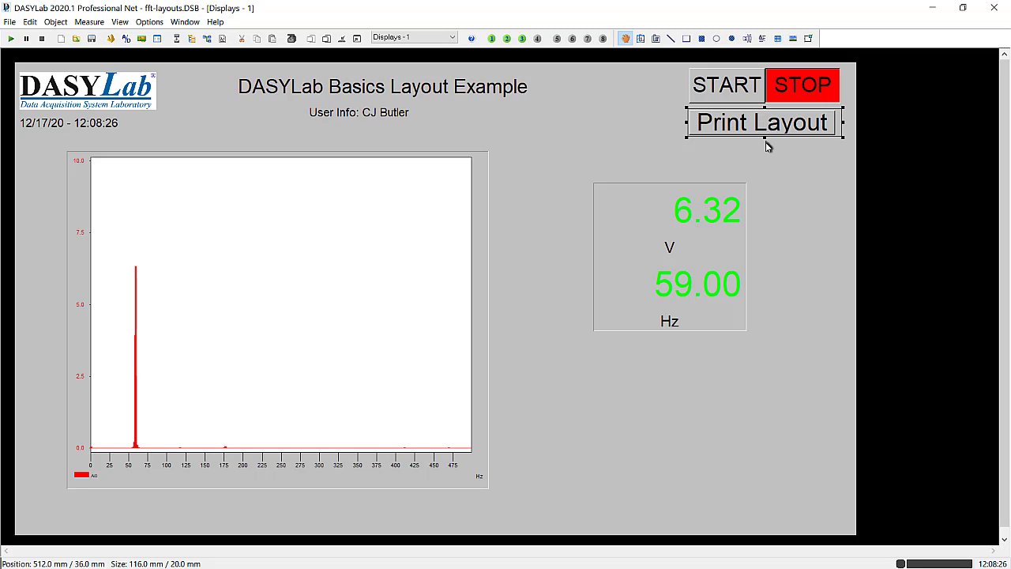
- Try giving the START/STOP switch and the Print Layout button the same height
click(723, 84)
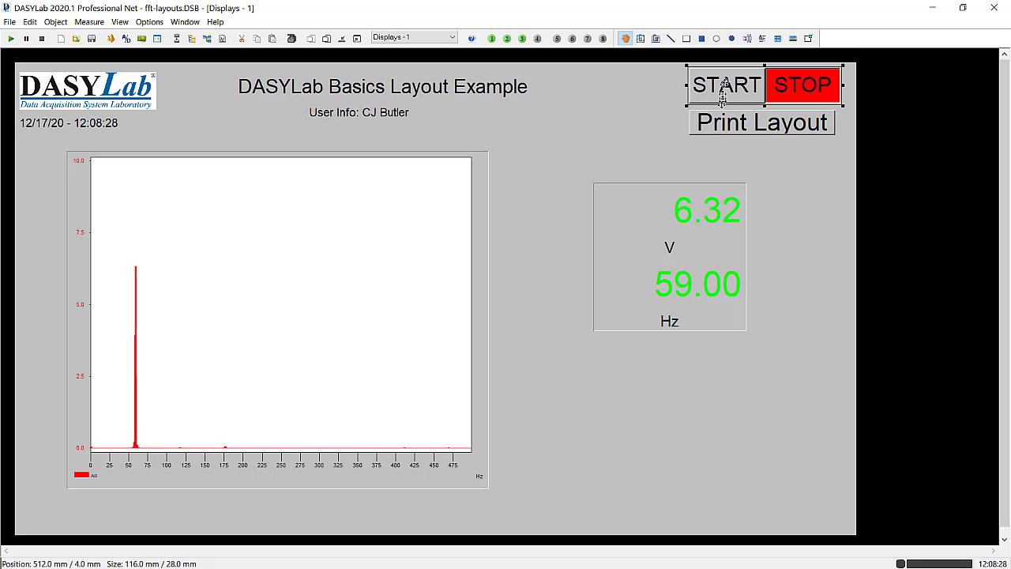
shift+click(720, 128)
right_click(727, 119)
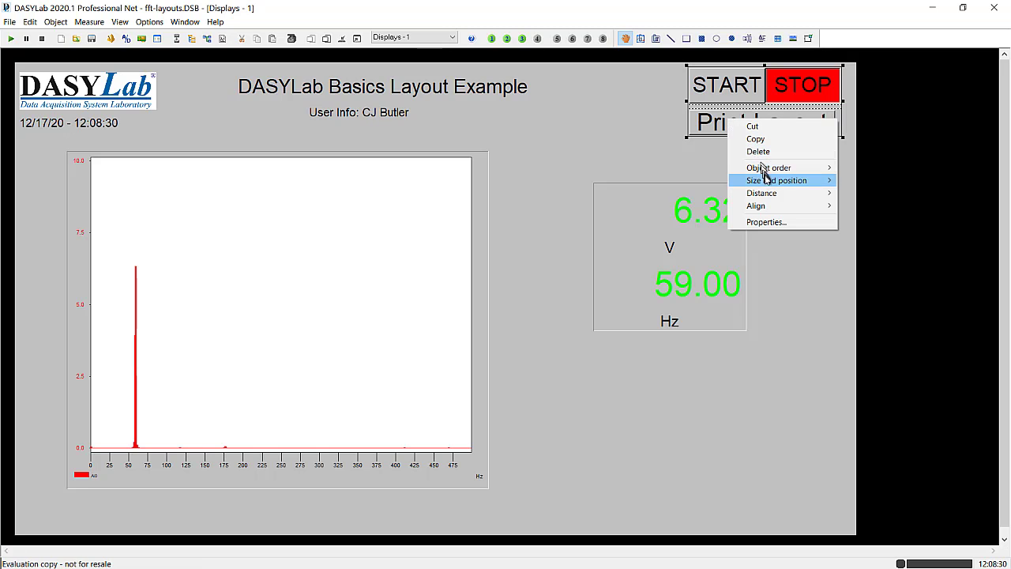
mouse_move(766, 182)
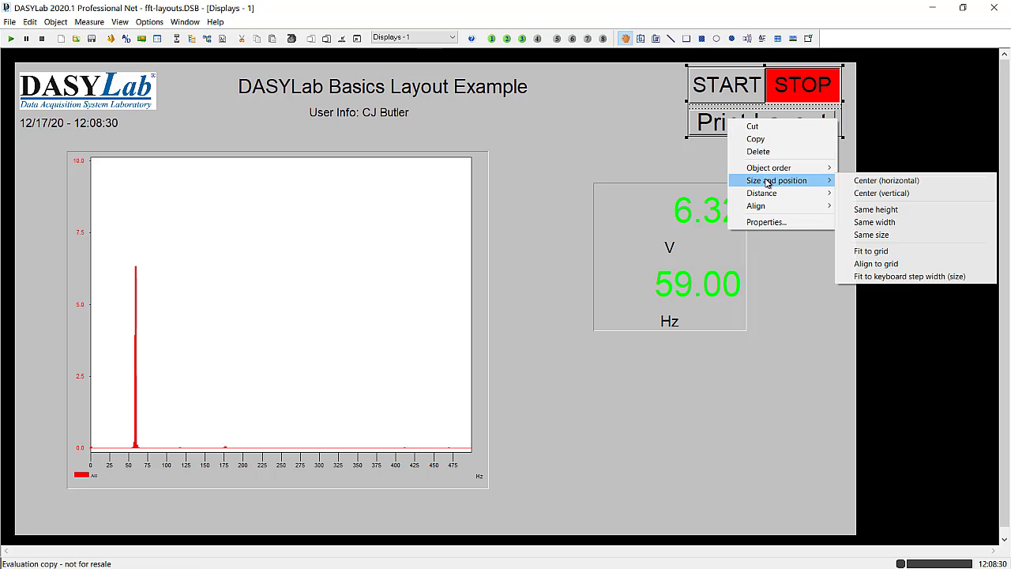
click(869, 209)
click(811, 197)
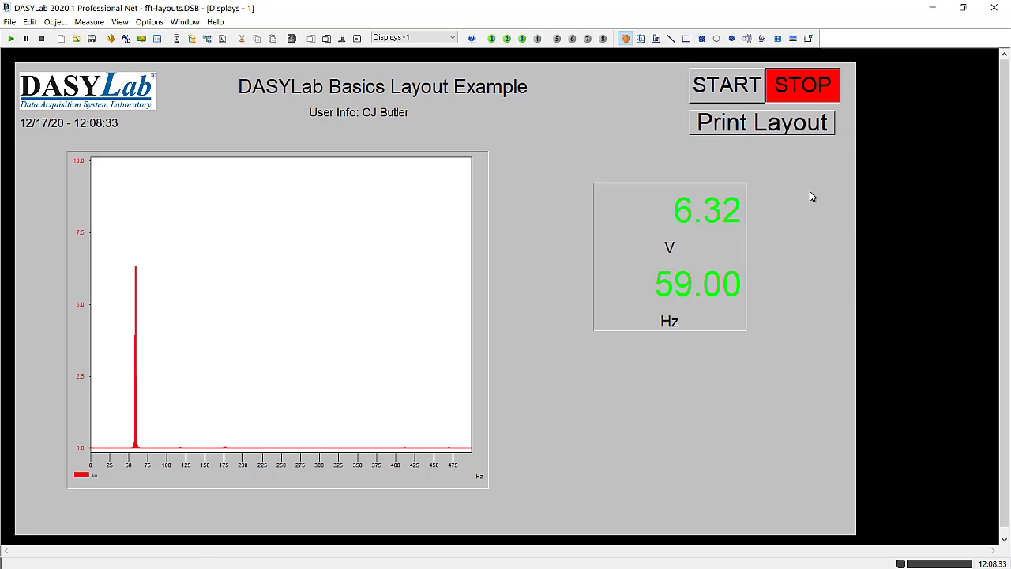
- Shrink the Print Layout button's height back to about 20 mm by raising its lower edge
click(762, 126)
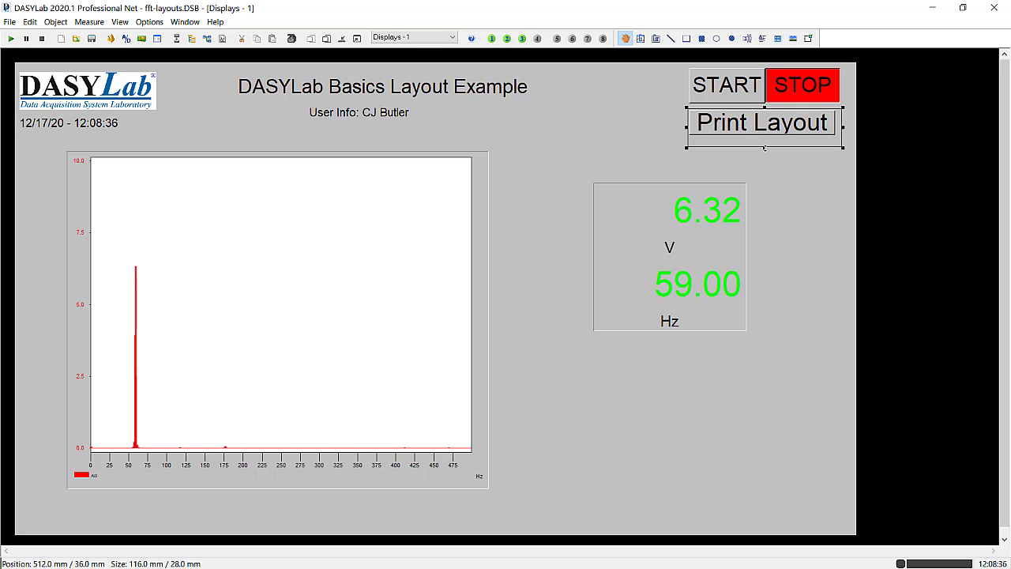
mouse_move(765, 147)
mouse_down()
mouse_move(765, 166)
mouse_move(763, 137)
mouse_up()
click(794, 155)
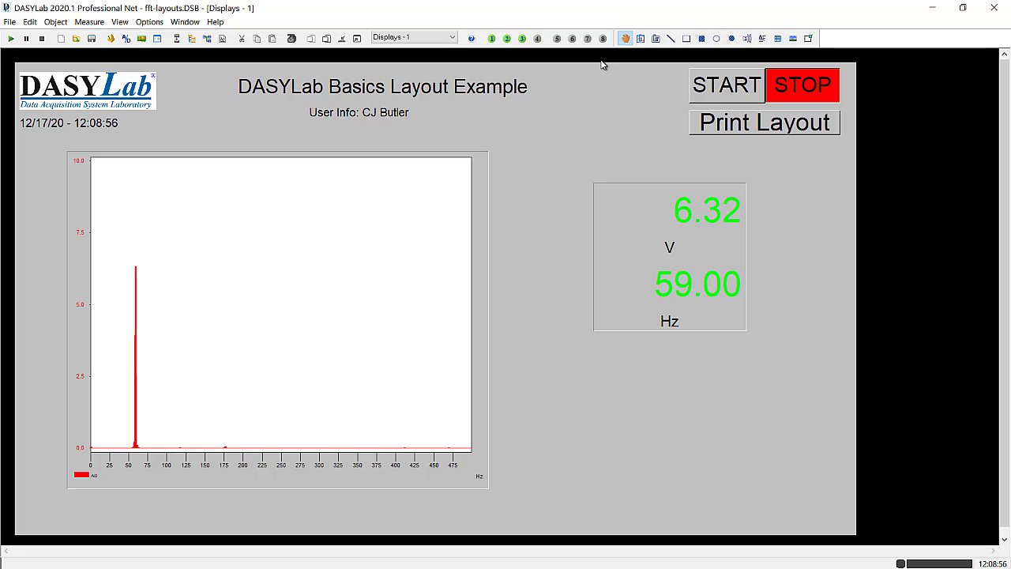
click(706, 88)
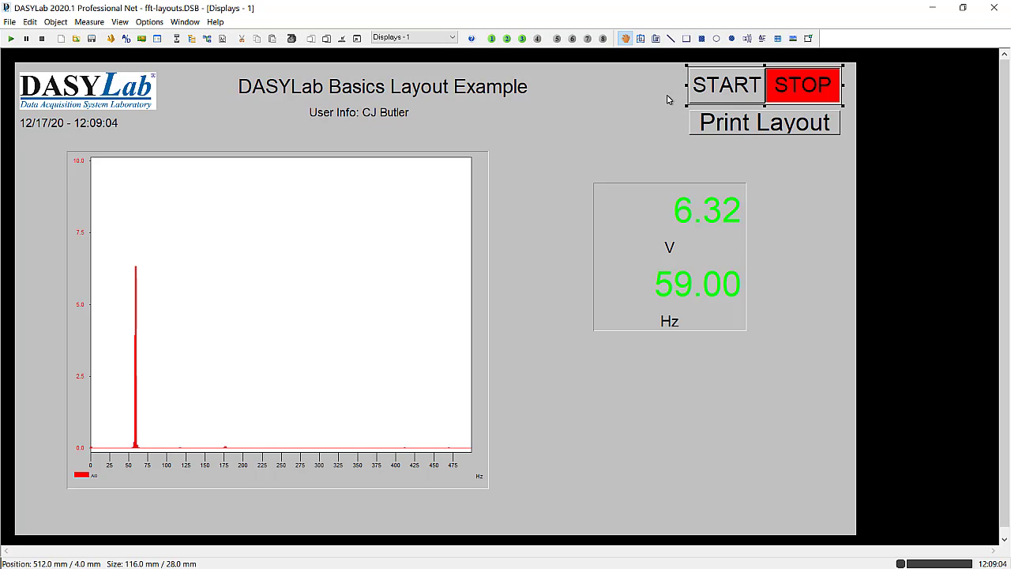
click(618, 102)
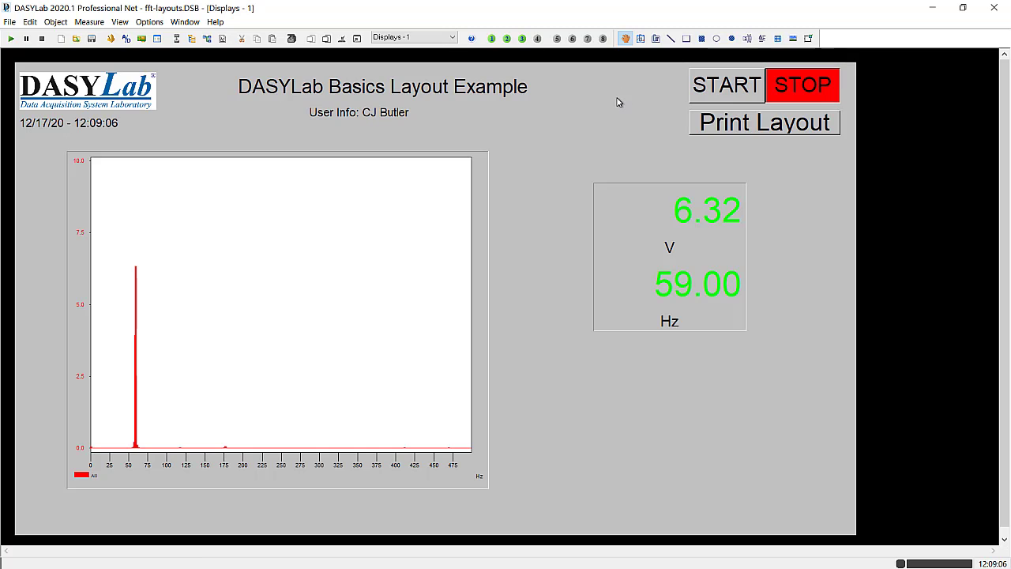
- Set the mouse use in the global layout settings to "Only to operate instruments"
click(150, 22)
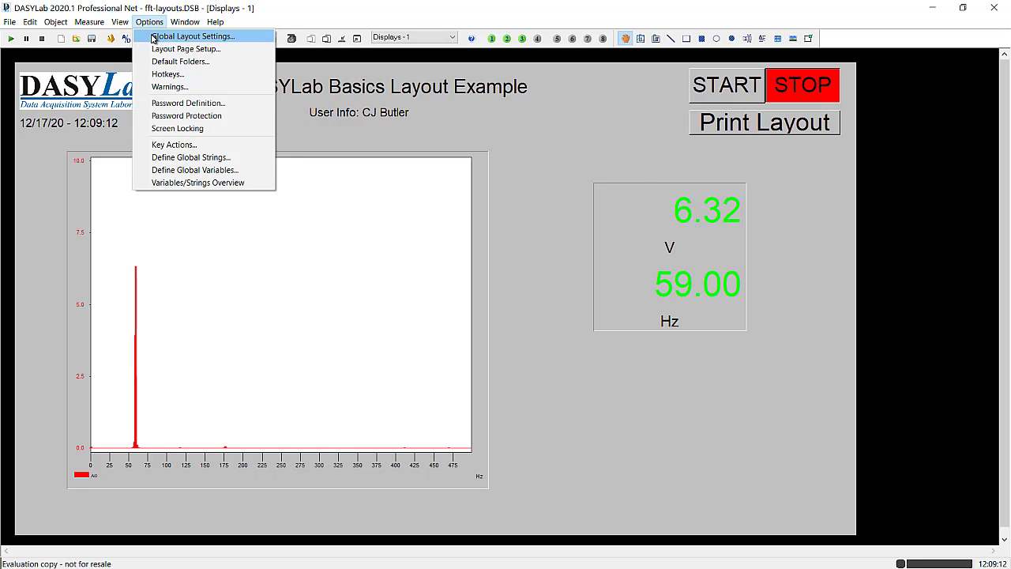
click(154, 38)
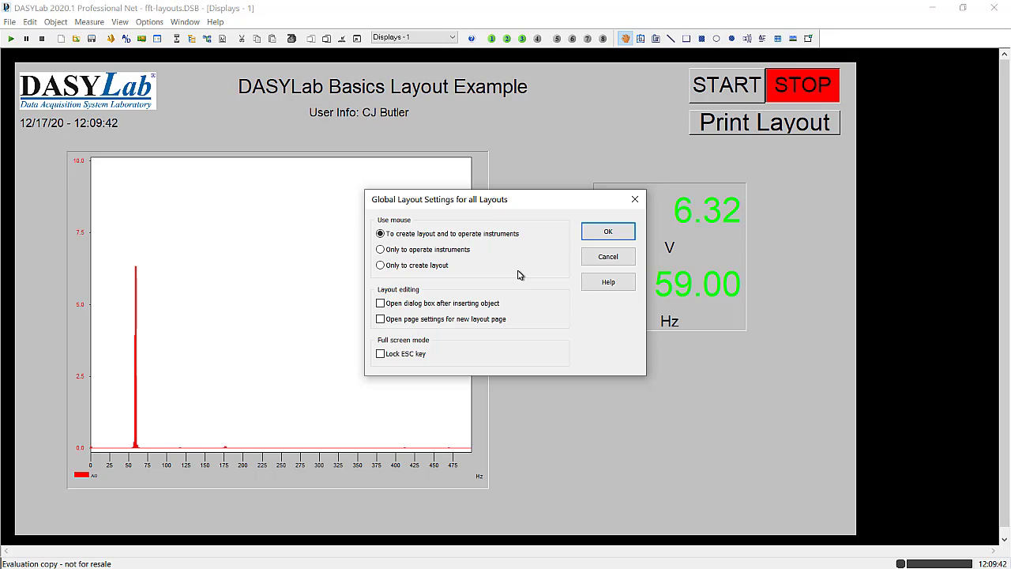
click(382, 251)
click(601, 232)
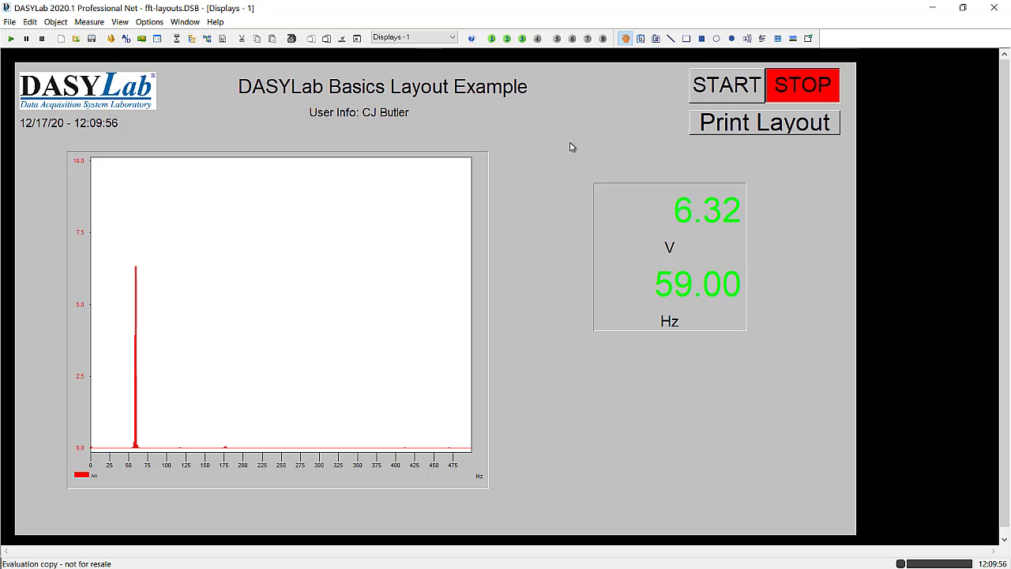
- Start the measurement with the layout's START switch, accepting the existing user information, and stop it with the STOP switch
click(721, 93)
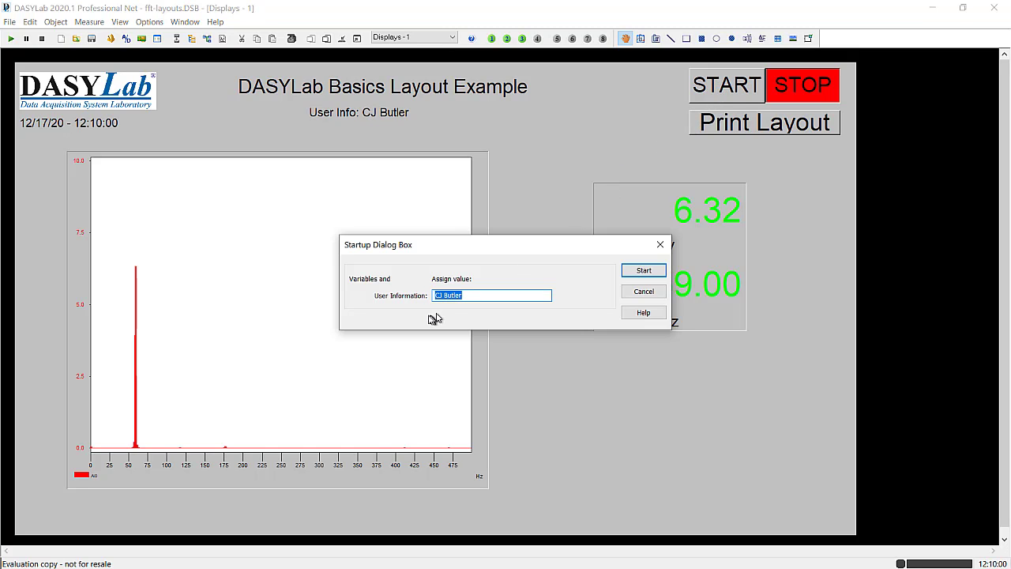
click(645, 273)
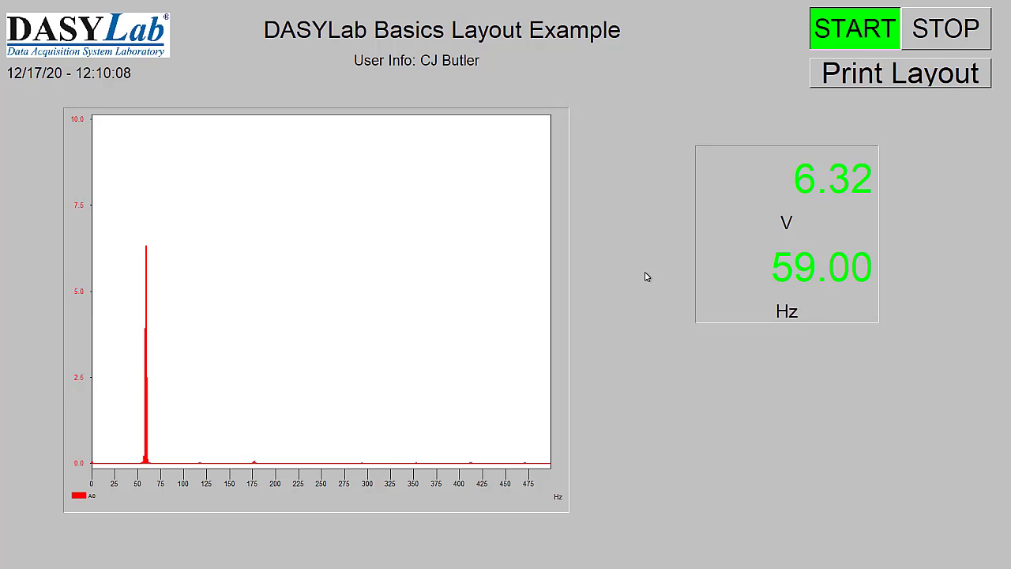
click(967, 37)
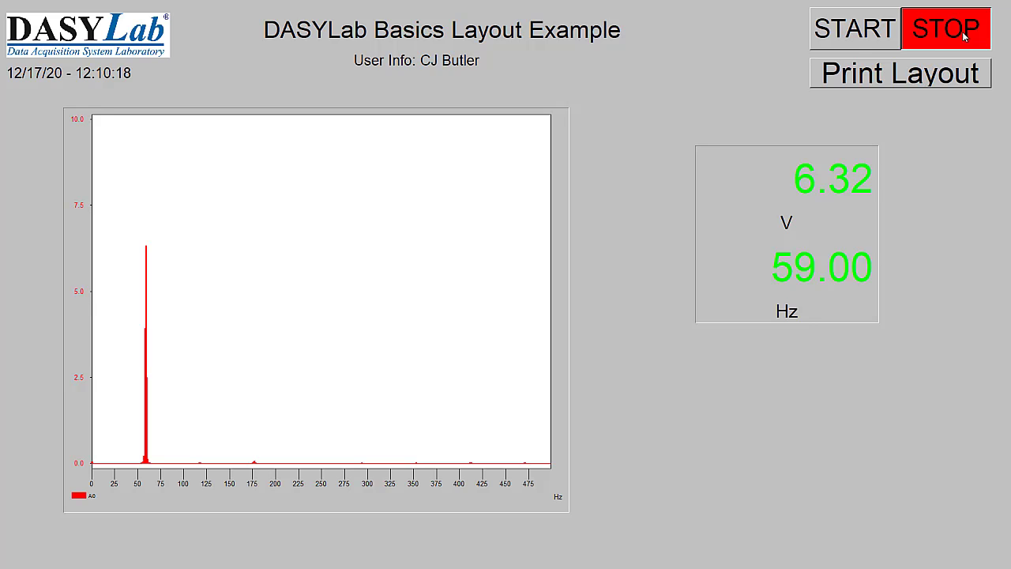
- Run the measurement a second time from the full-screen layout with the same user information and stop it again
click(846, 32)
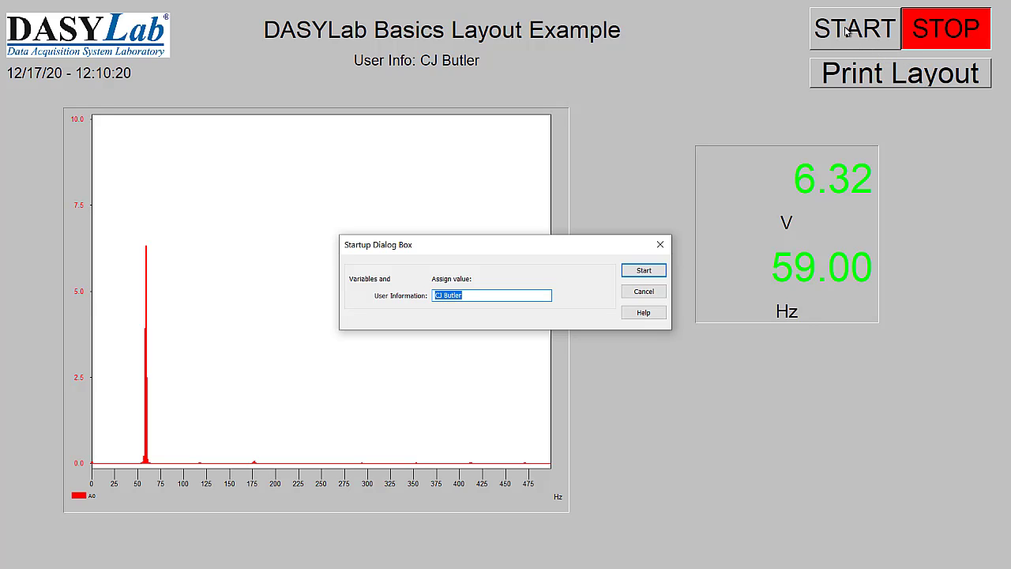
click(640, 271)
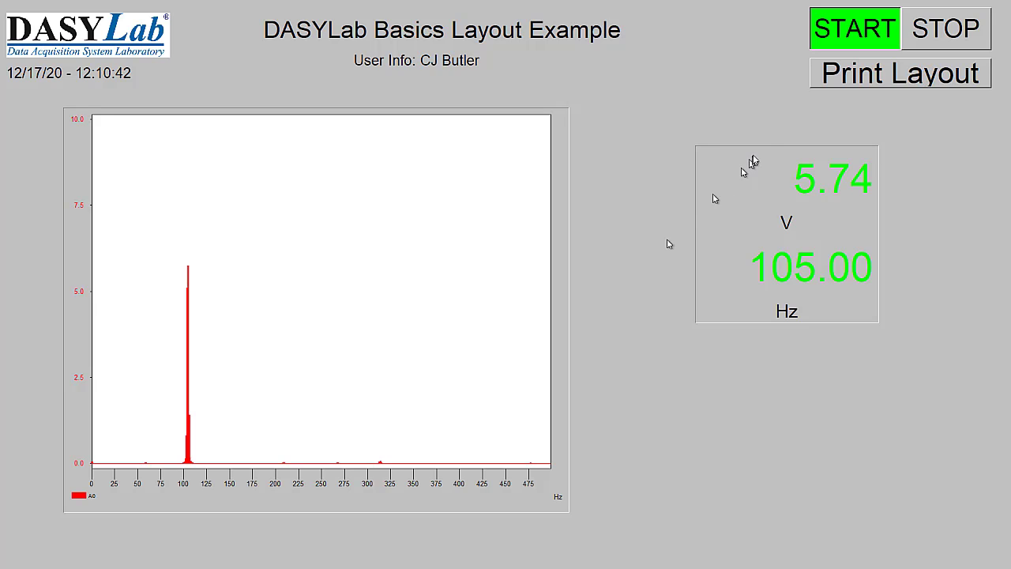
click(951, 31)
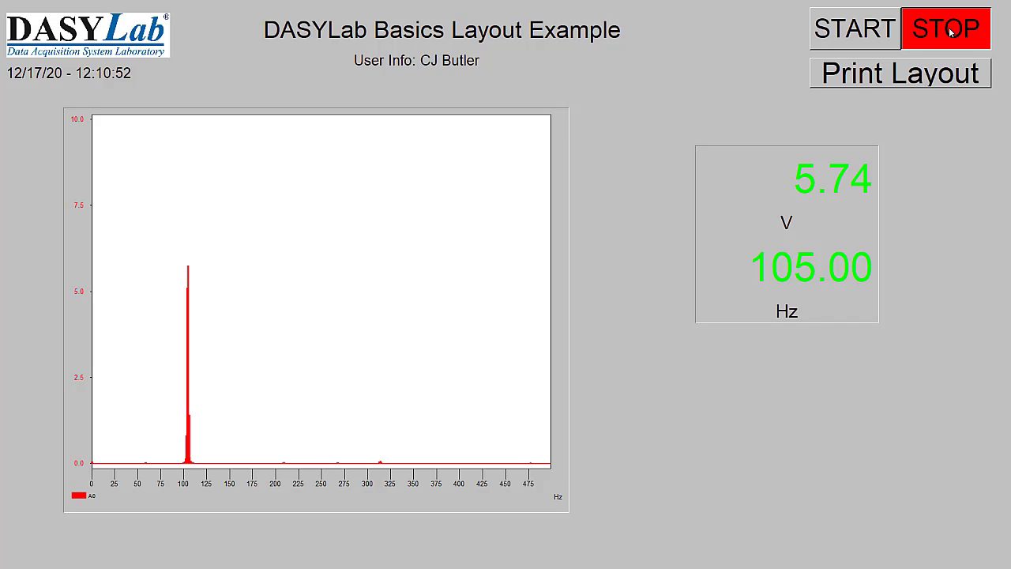
- Stop the measurement with the STOP switch in the full-screen layout
click(952, 30)
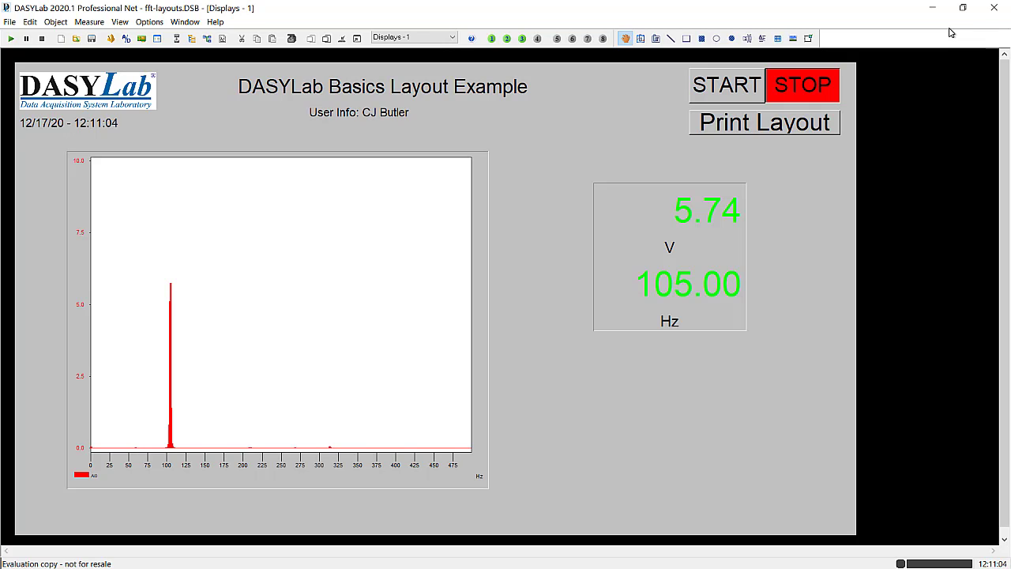
- Try to place a table in the layout
click(778, 41)
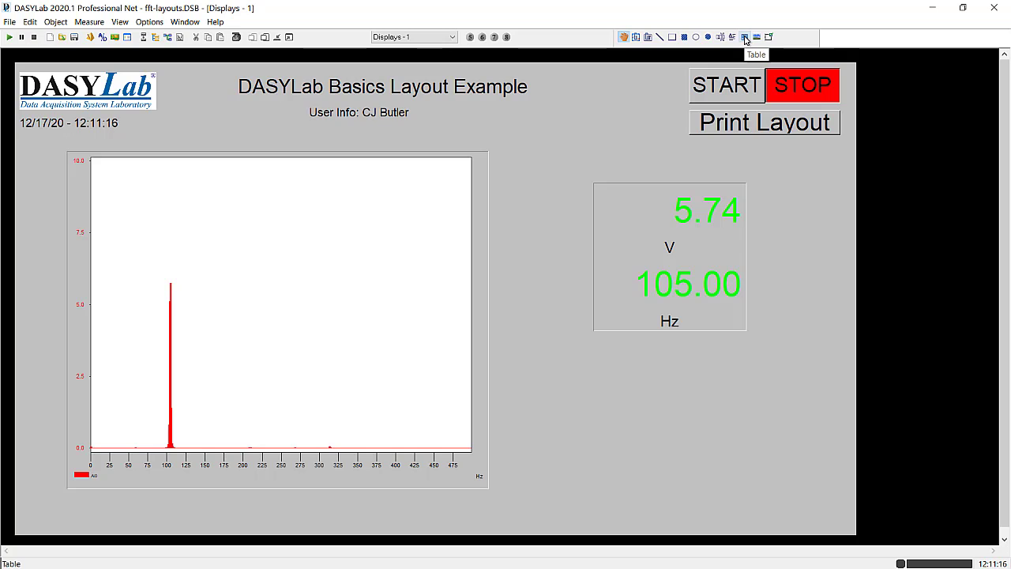
click(745, 37)
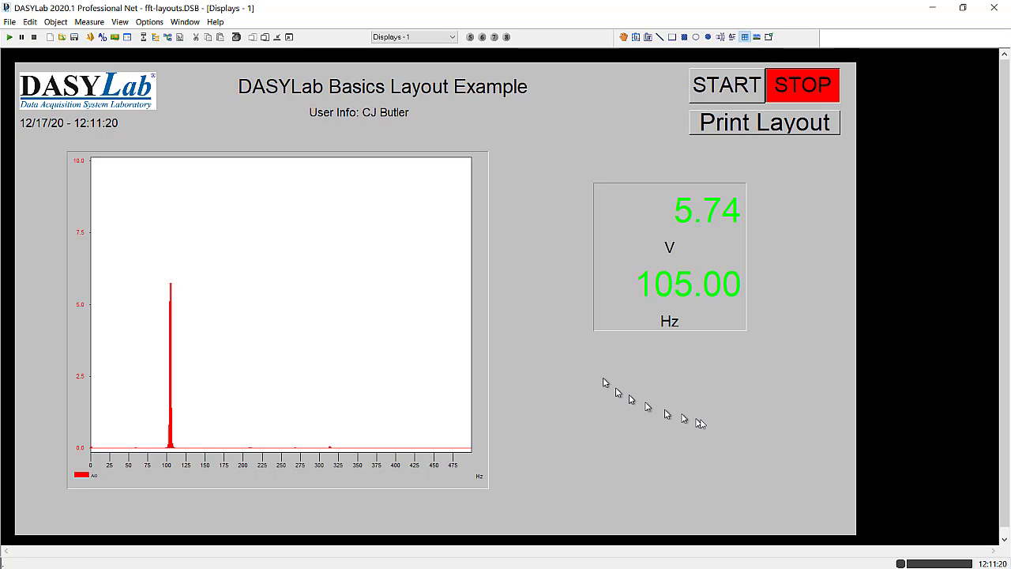
click(745, 36)
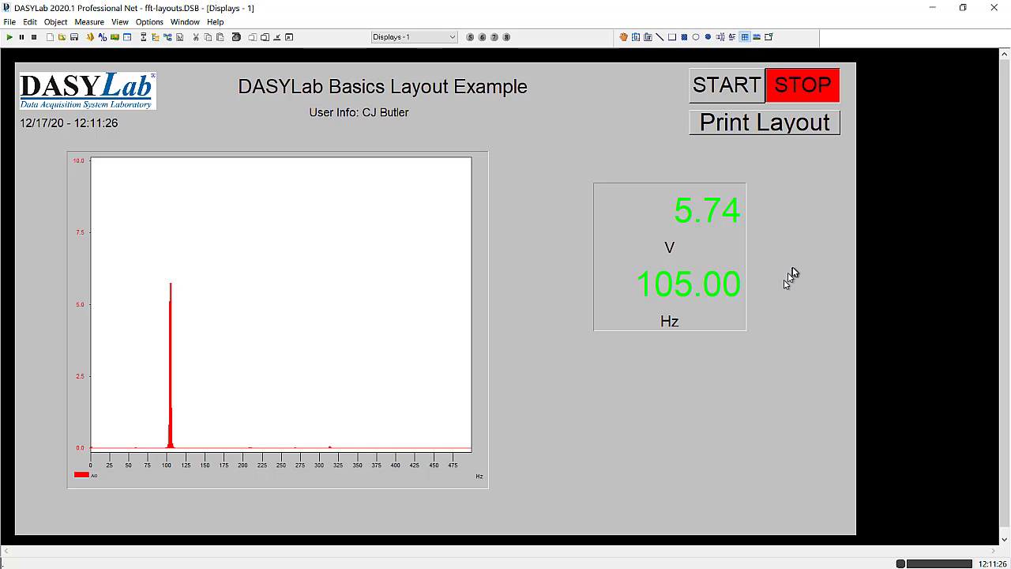
- Set the mouse use in the global layout settings to "To create layout and to operate instruments"
click(149, 21)
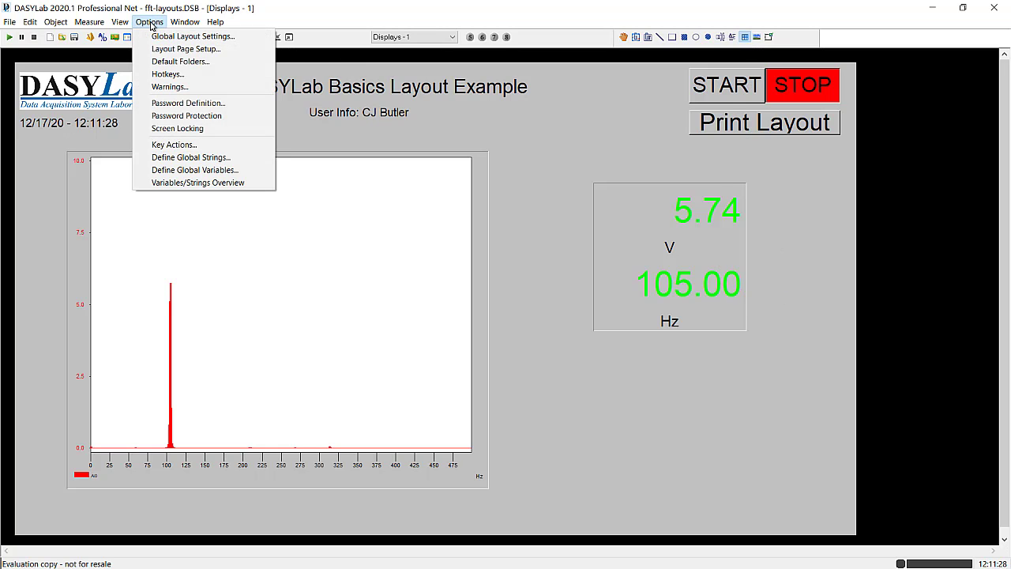
click(158, 36)
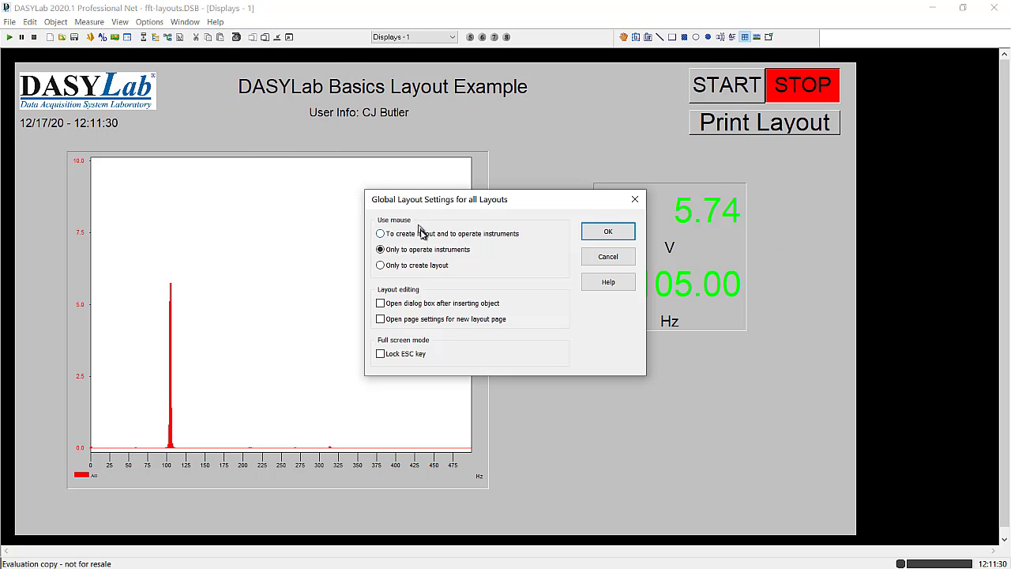
click(608, 232)
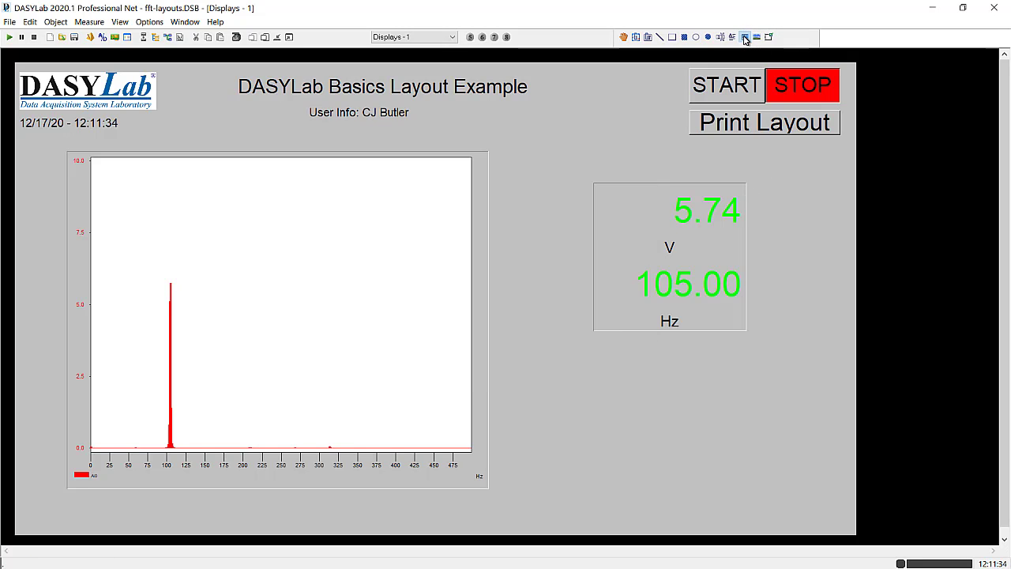
- Draw a table about 112 mm wide and 32 mm high below the digital voltage and frequency display
click(744, 38)
drag(594, 363, 739, 401)
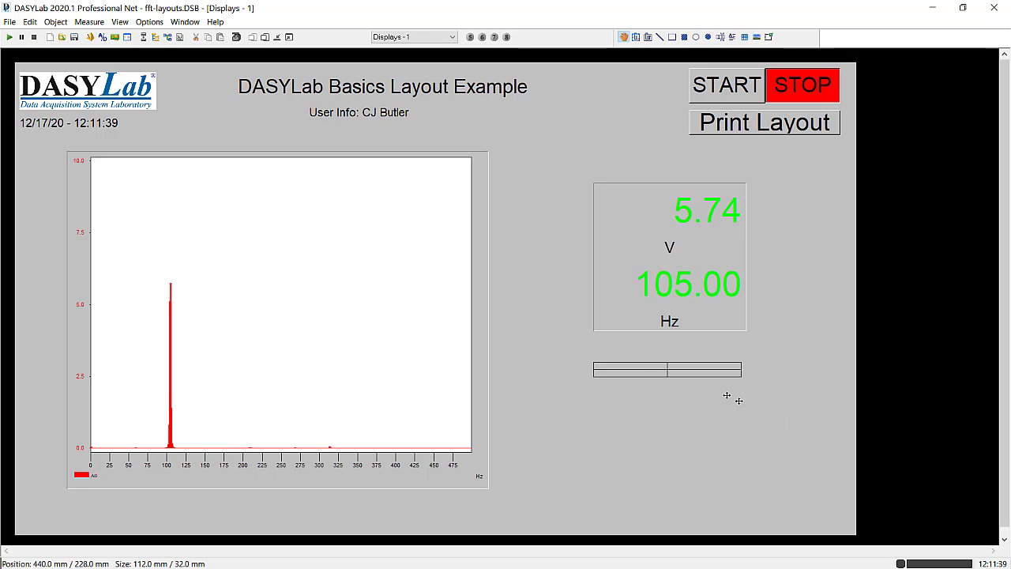
- Set the table's column 0, row 0 cell to "Operator Information" with Variable editing, and enable auto scaling of font and line height
right_click(665, 370)
click(695, 474)
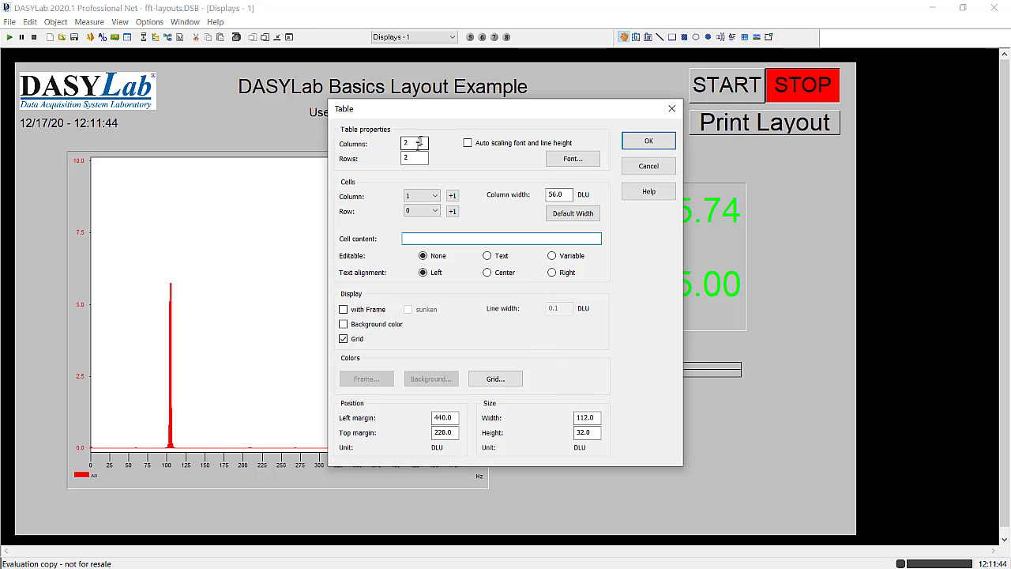
click(419, 197)
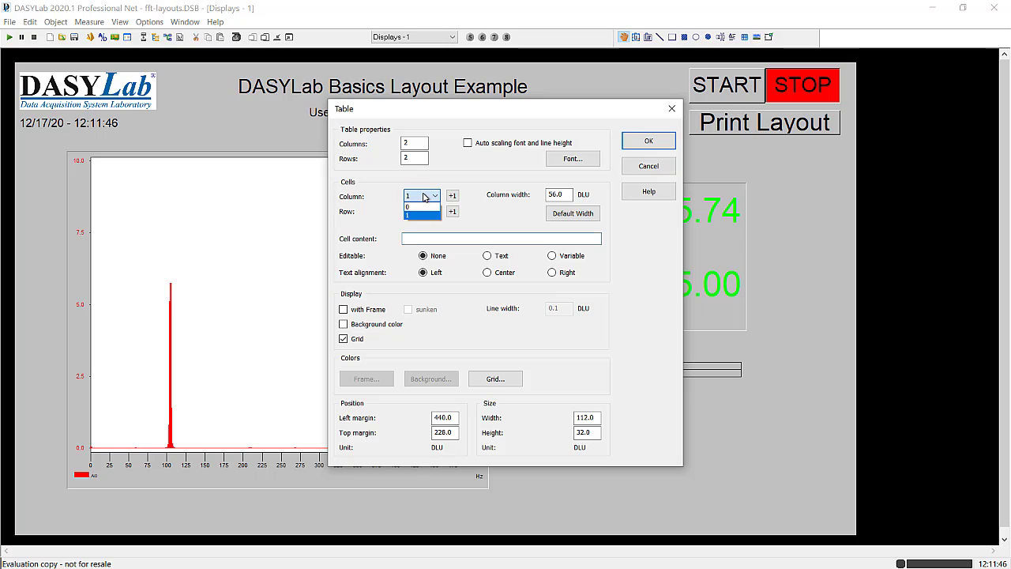
click(417, 207)
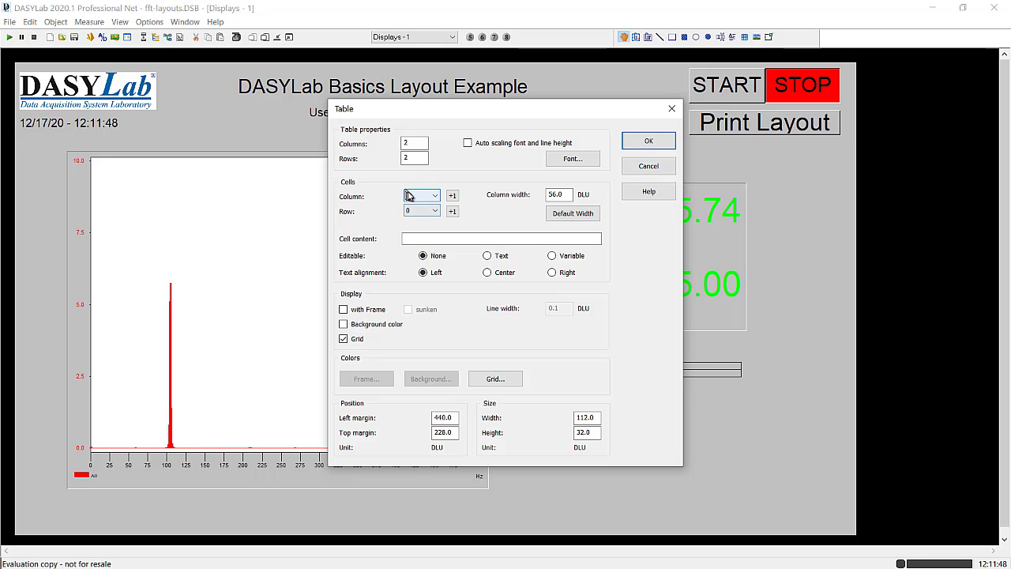
click(412, 238)
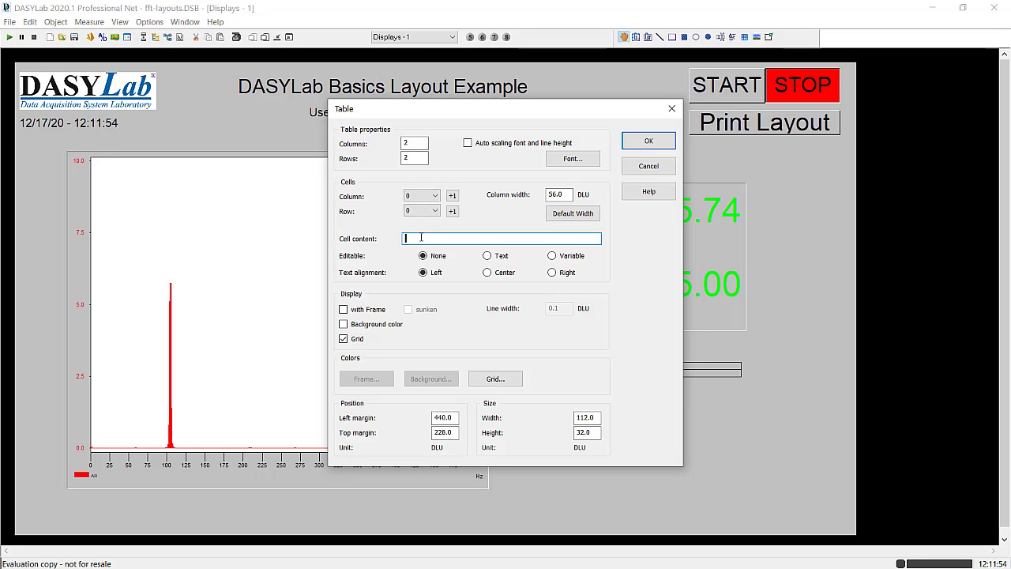
text(Operator Information)
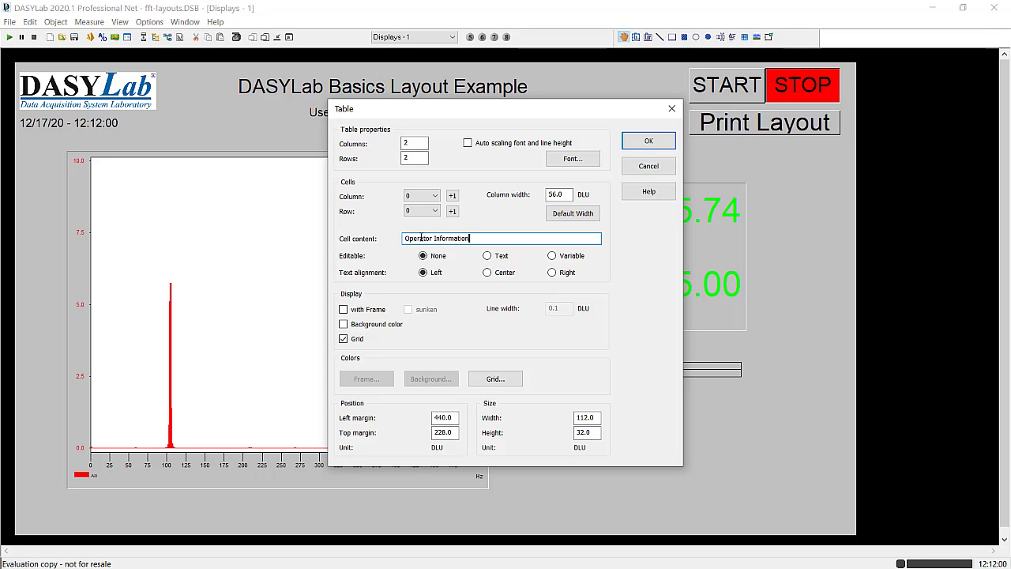
click(553, 258)
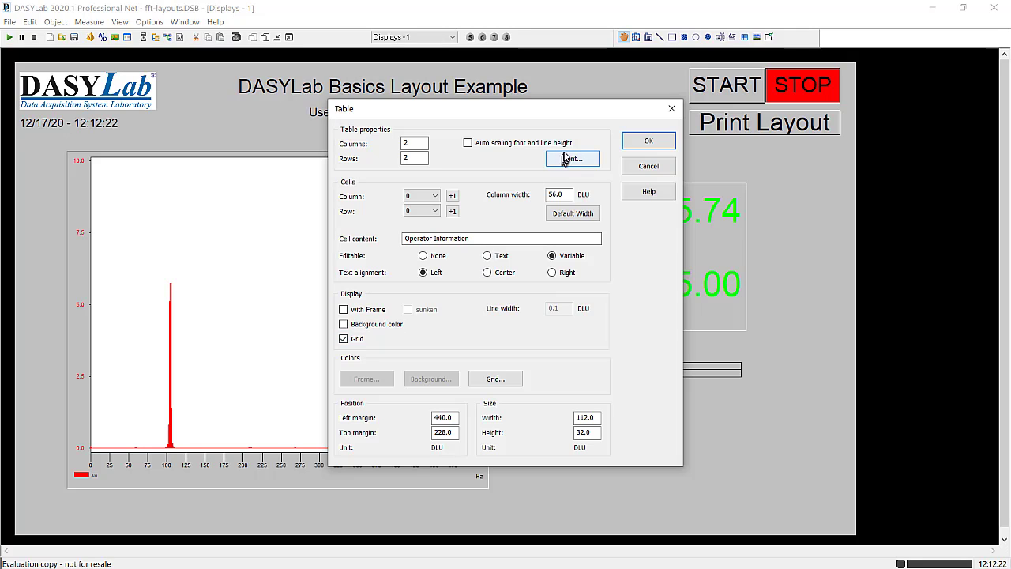
click(467, 144)
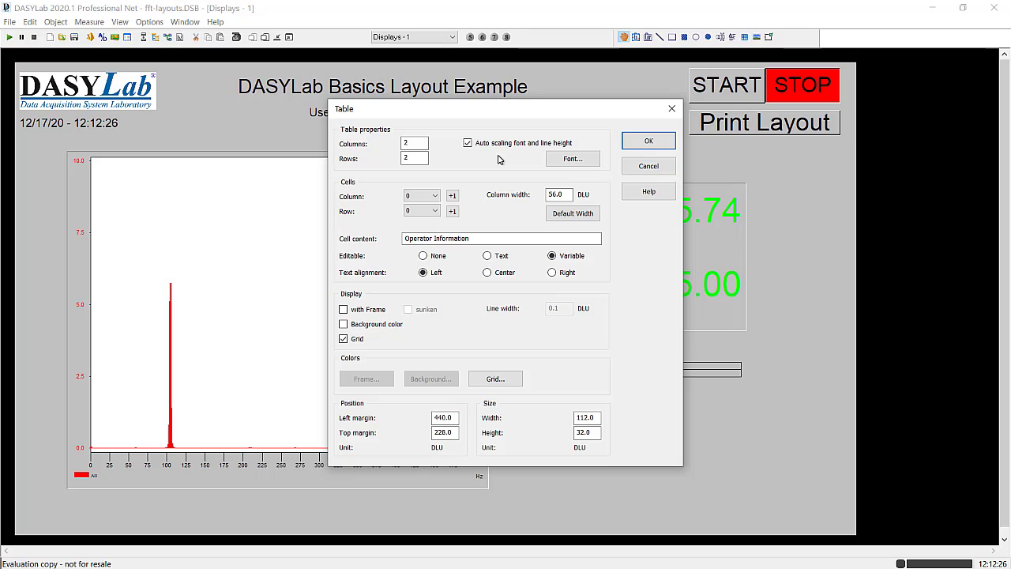
- Set the Editable option of the "Operator Information" cell to None
click(452, 197)
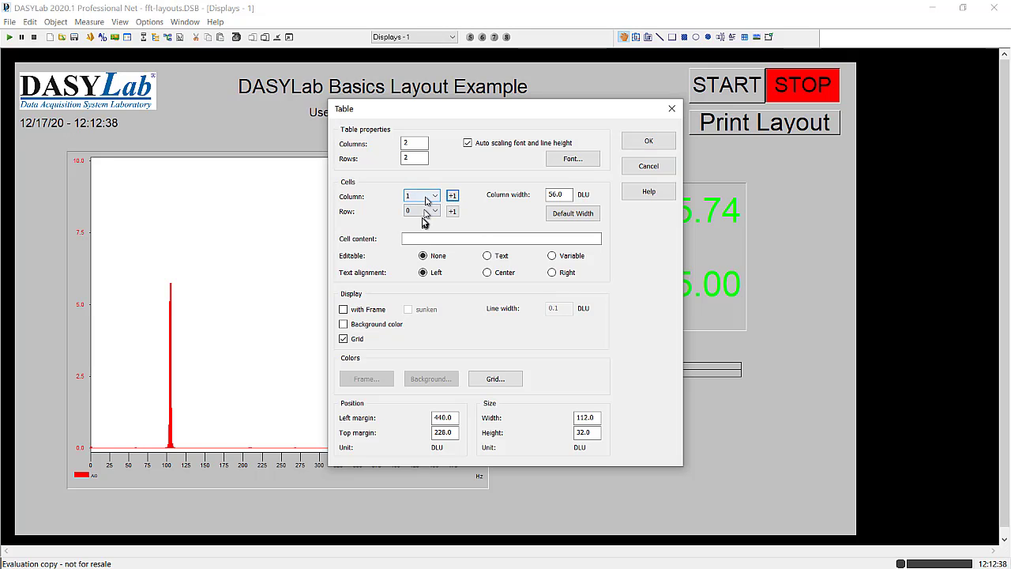
click(418, 238)
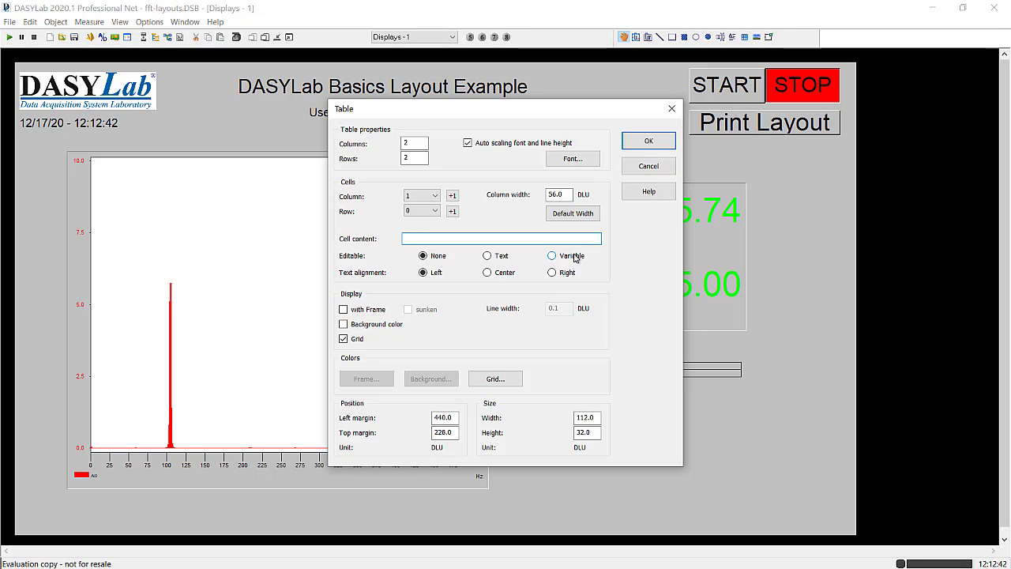
click(420, 196)
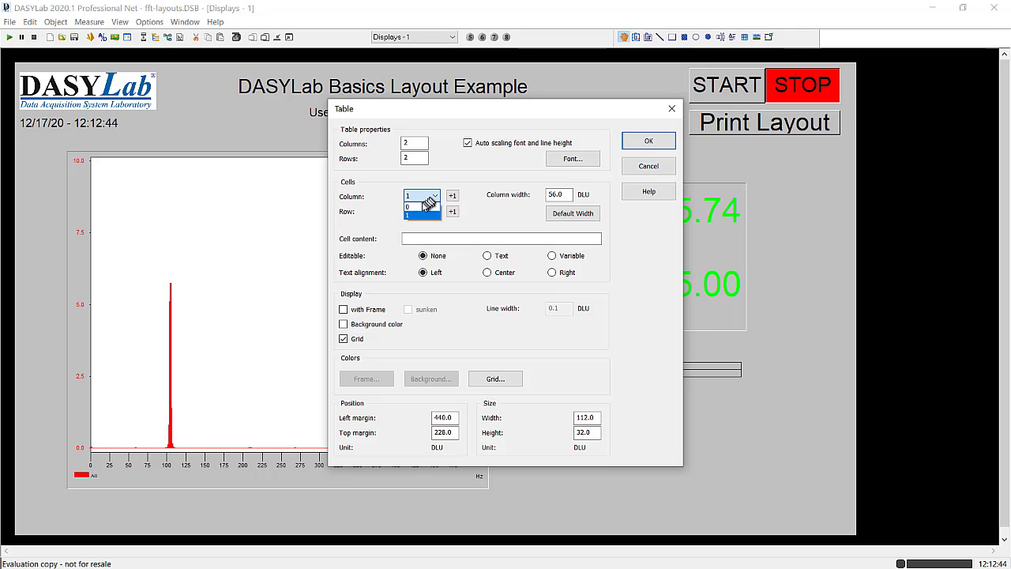
click(420, 209)
click(417, 238)
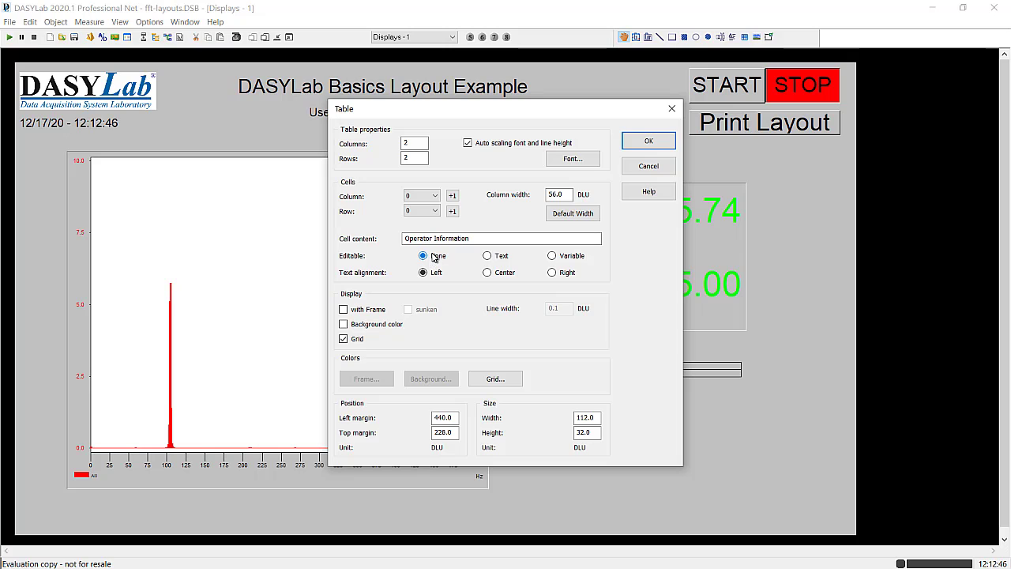
- Make the cell at column 1, row 0 editable as Variable and insert the global string OPER_INFO as its content
click(451, 195)
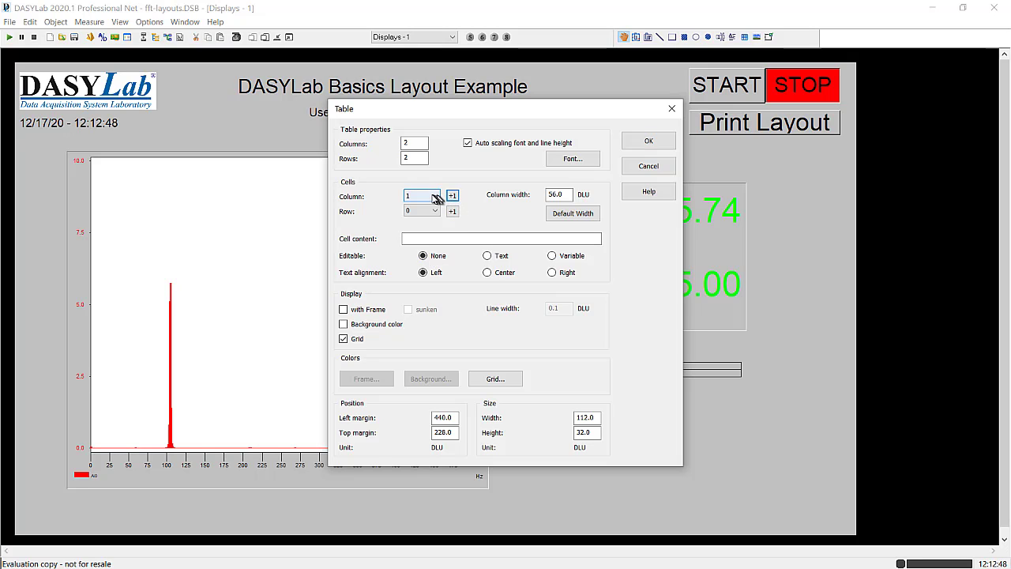
click(571, 255)
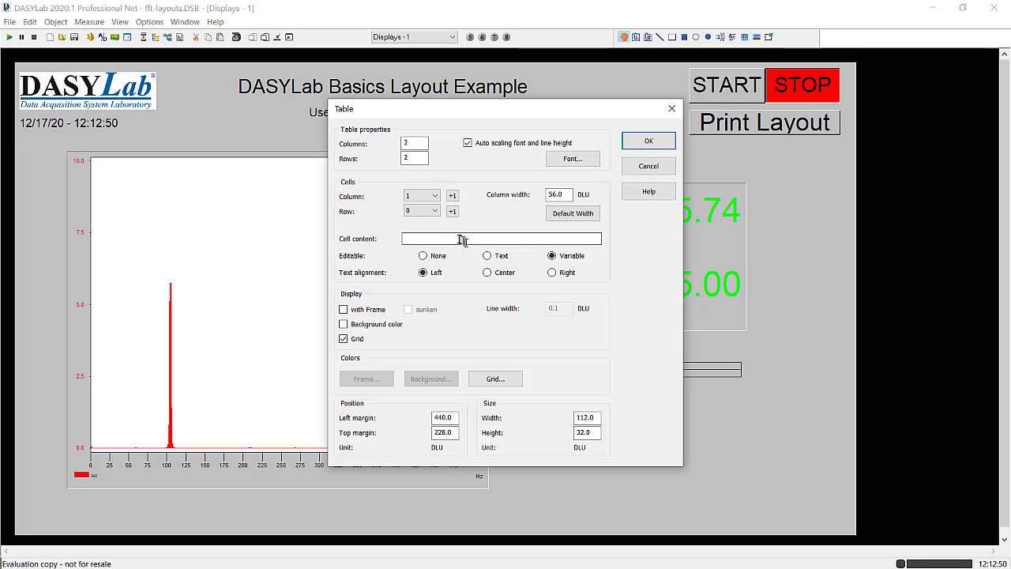
click(456, 238)
right_click(456, 237)
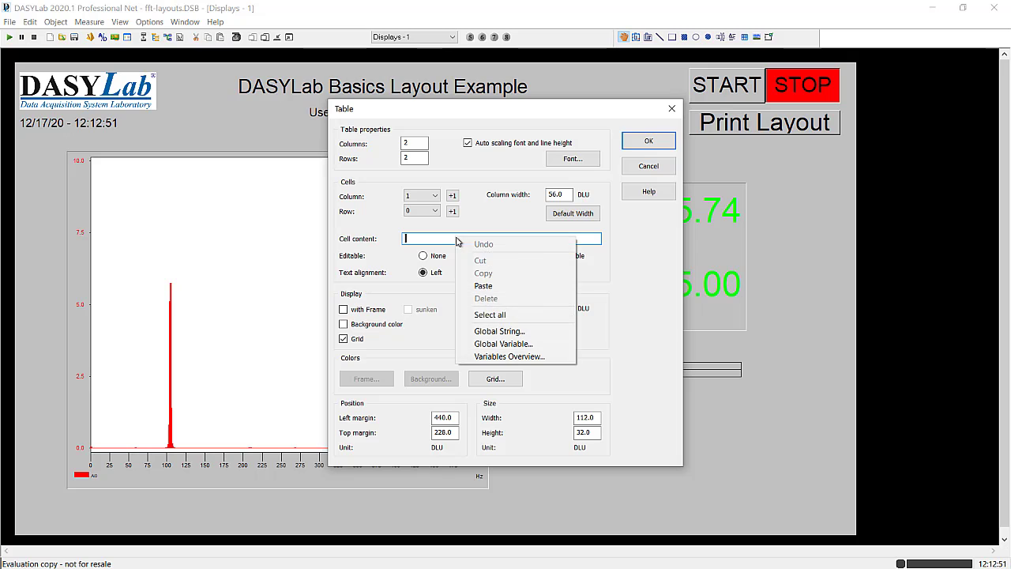
click(493, 332)
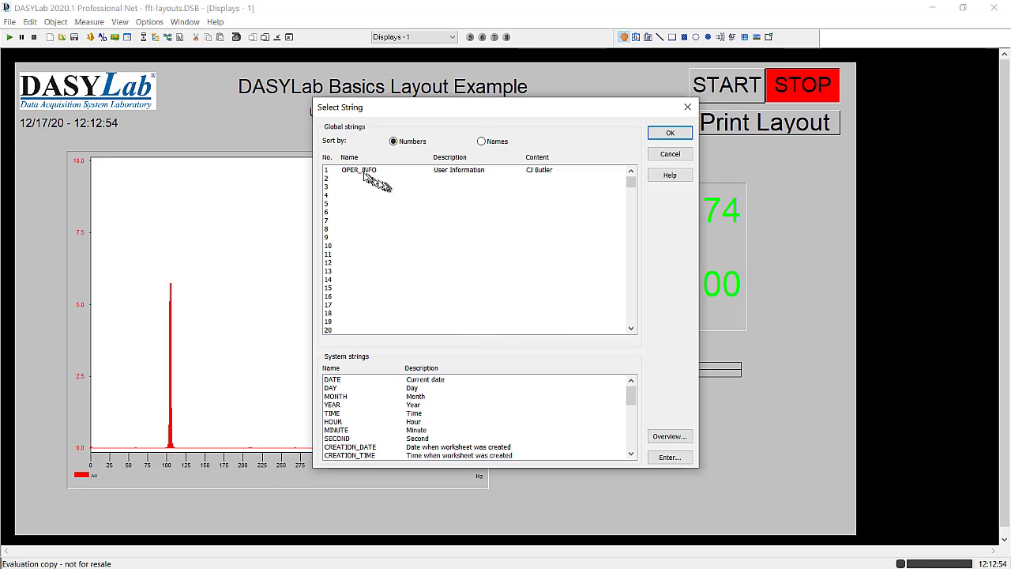
click(361, 171)
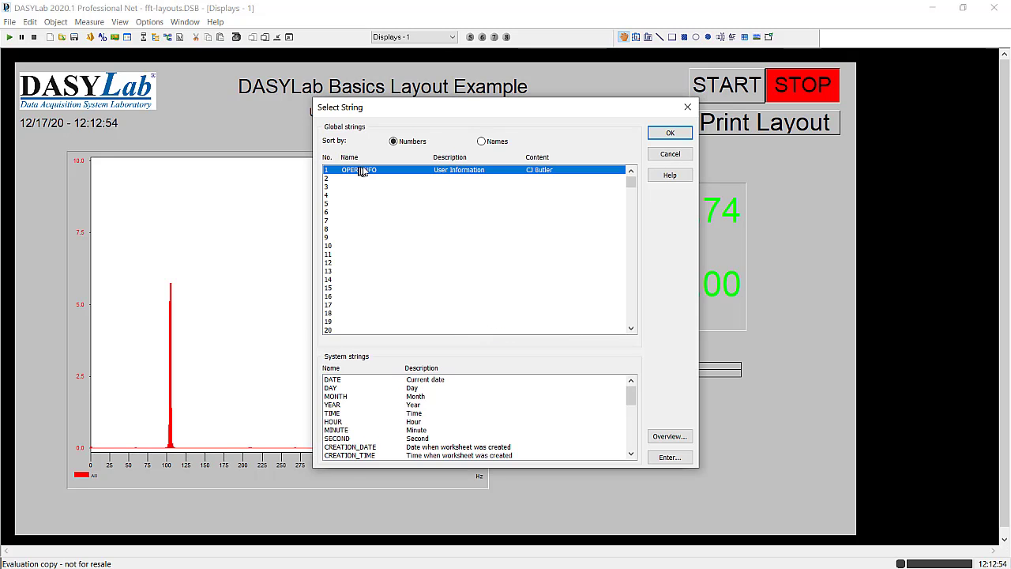
click(669, 133)
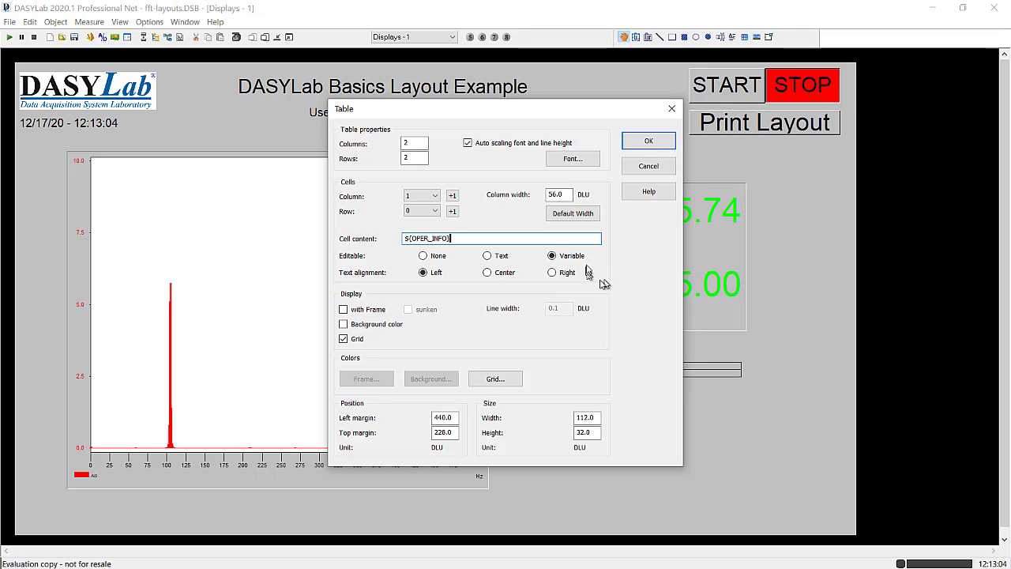
- Check the contents of the table's row 0 cells in both columns and apply the table settings
click(452, 196)
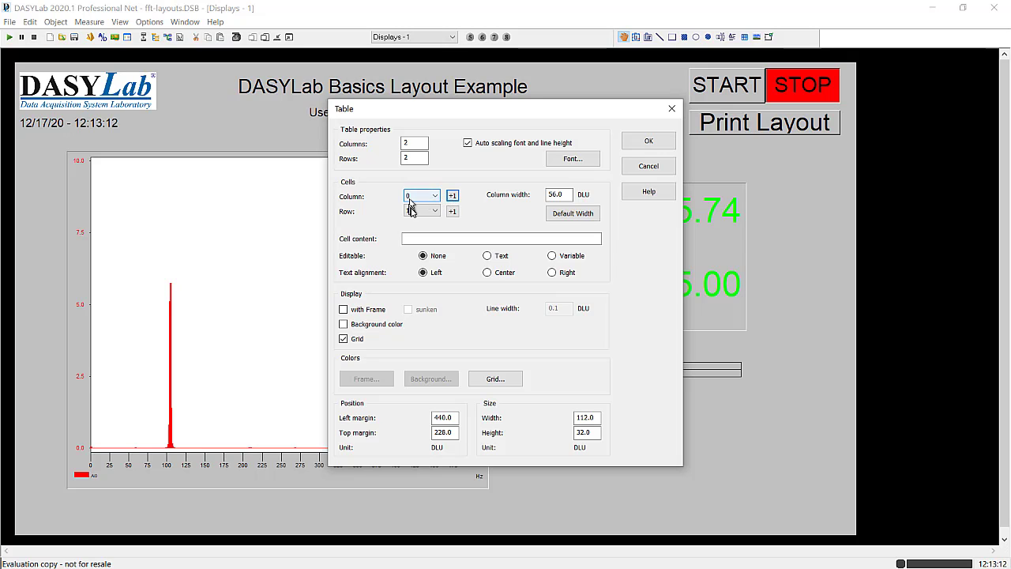
click(452, 211)
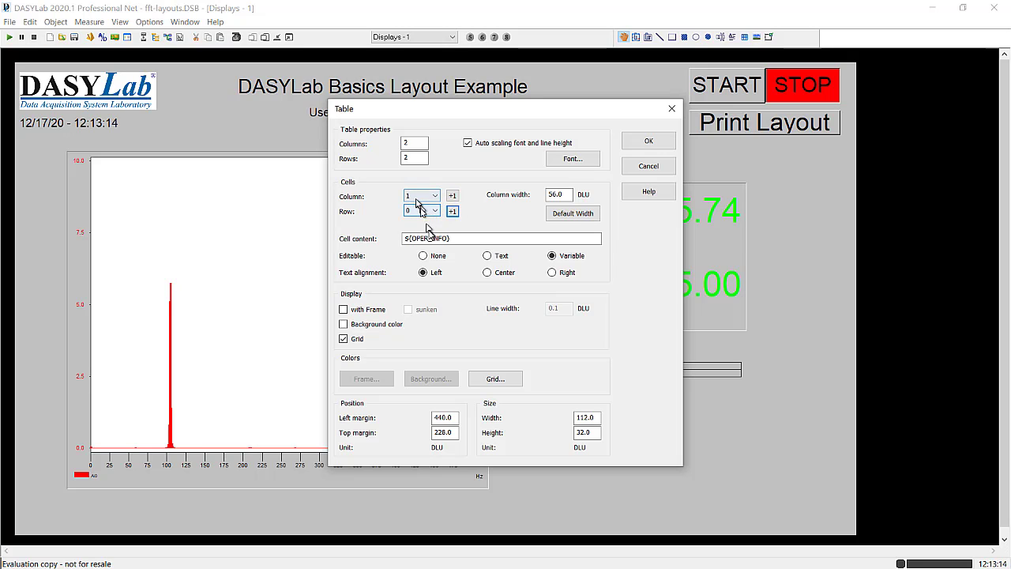
click(431, 195)
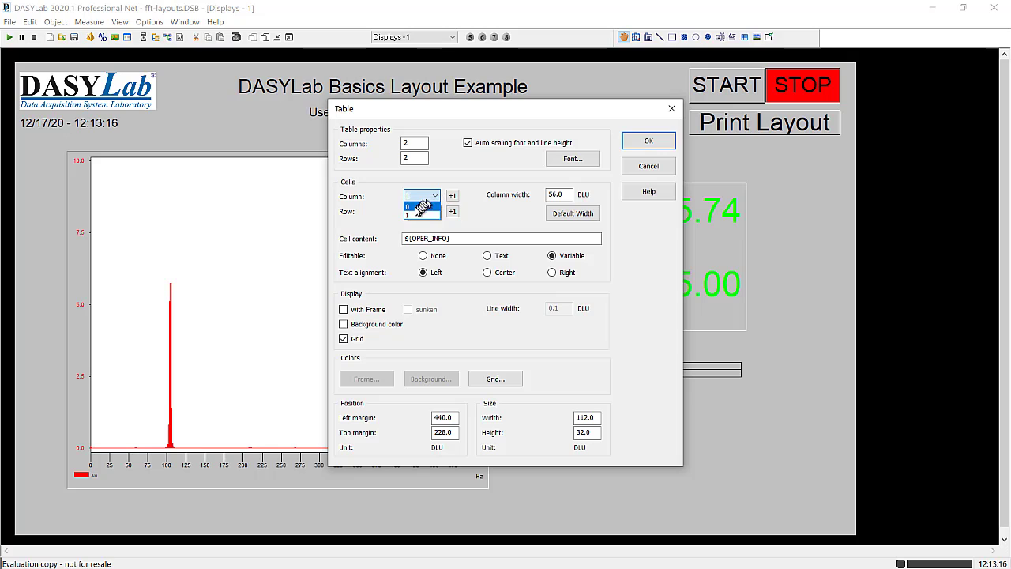
click(419, 204)
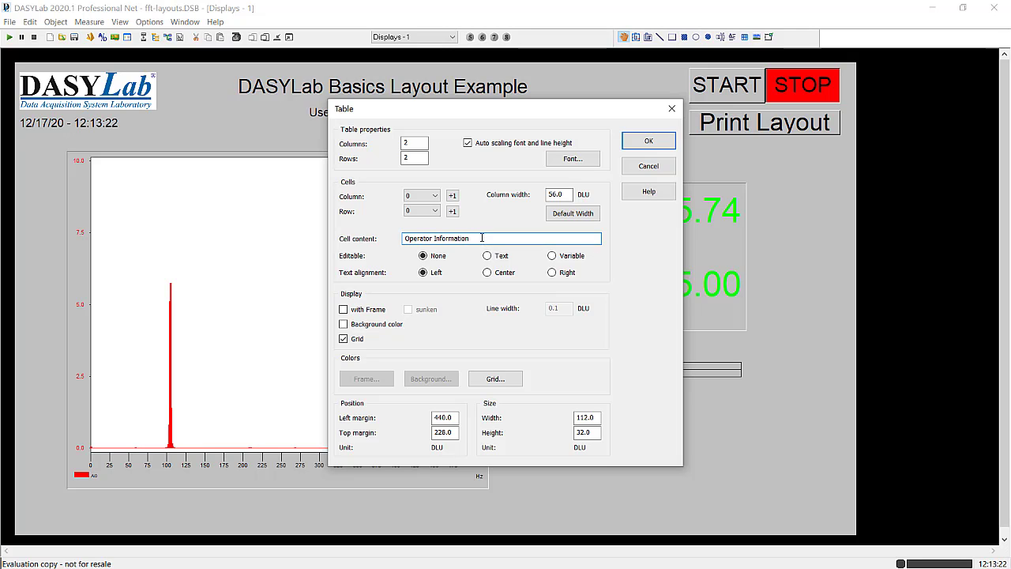
click(430, 196)
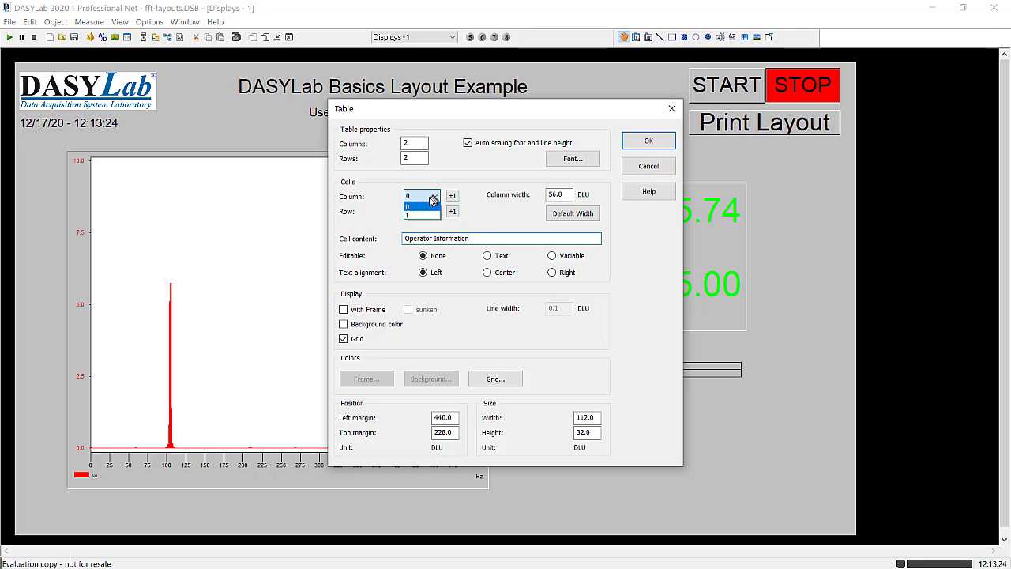
click(416, 215)
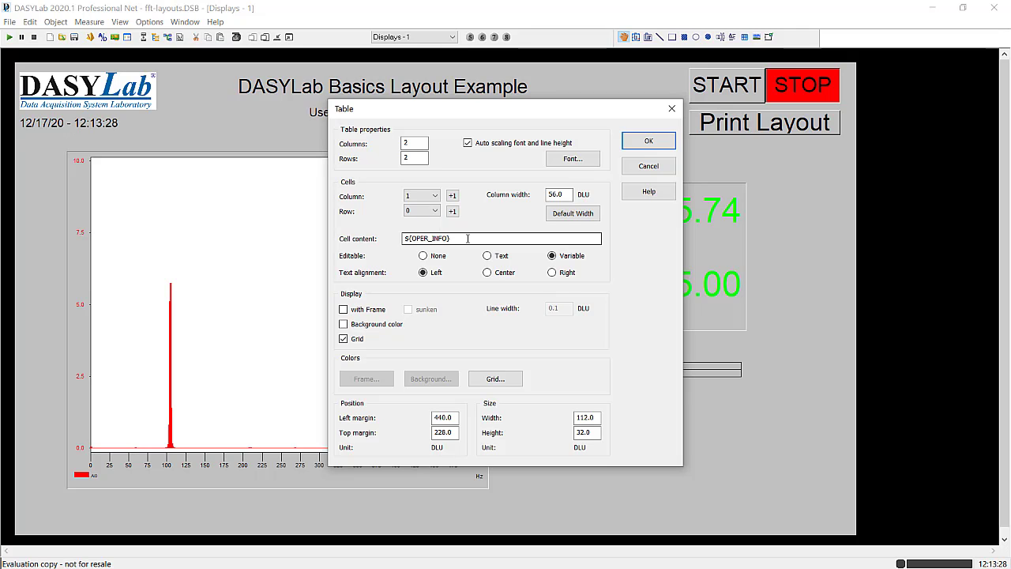
click(405, 238)
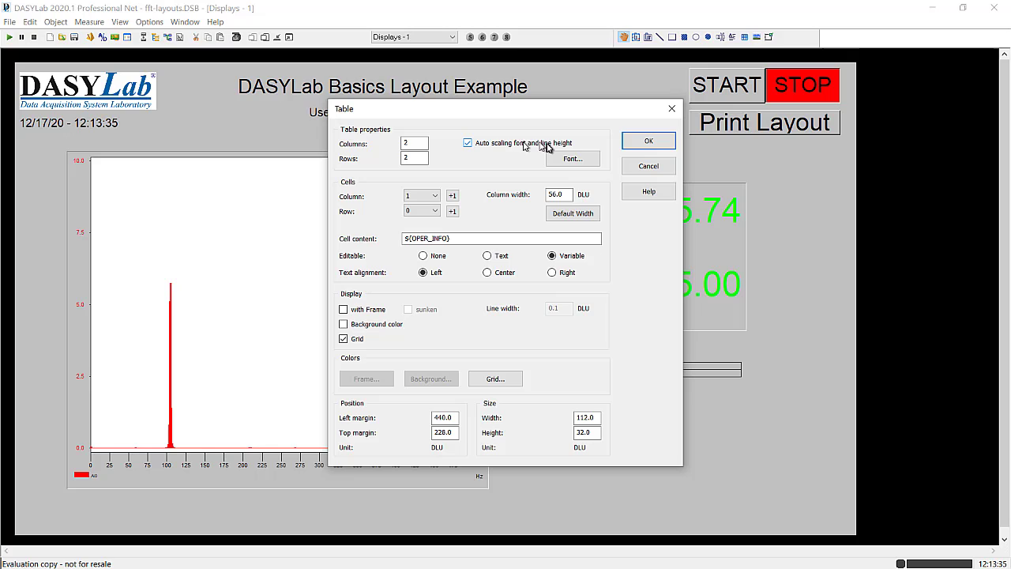
click(649, 140)
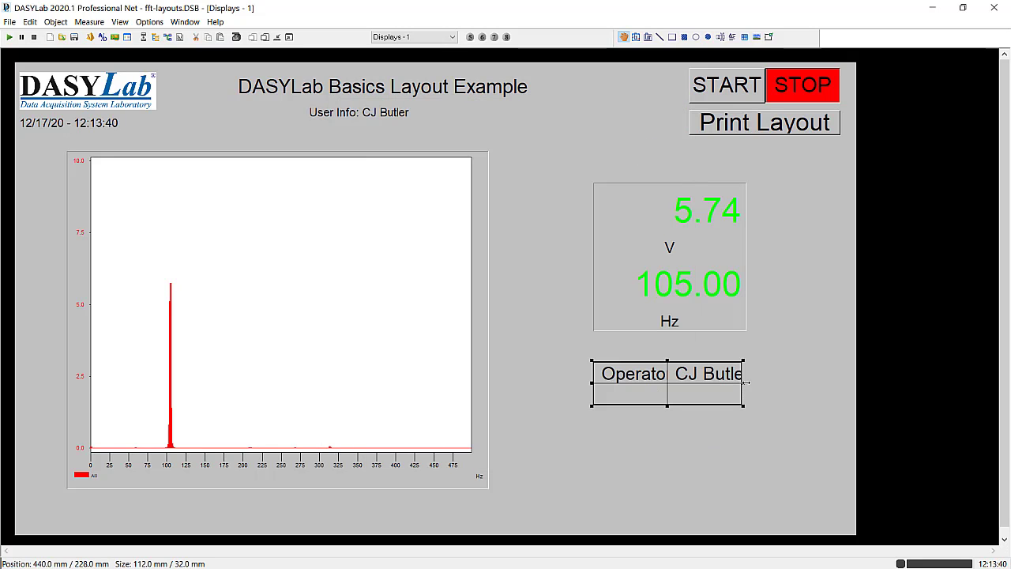
- Resize the table to about 120 mm wide and 20 mm high
drag(745, 383, 786, 383)
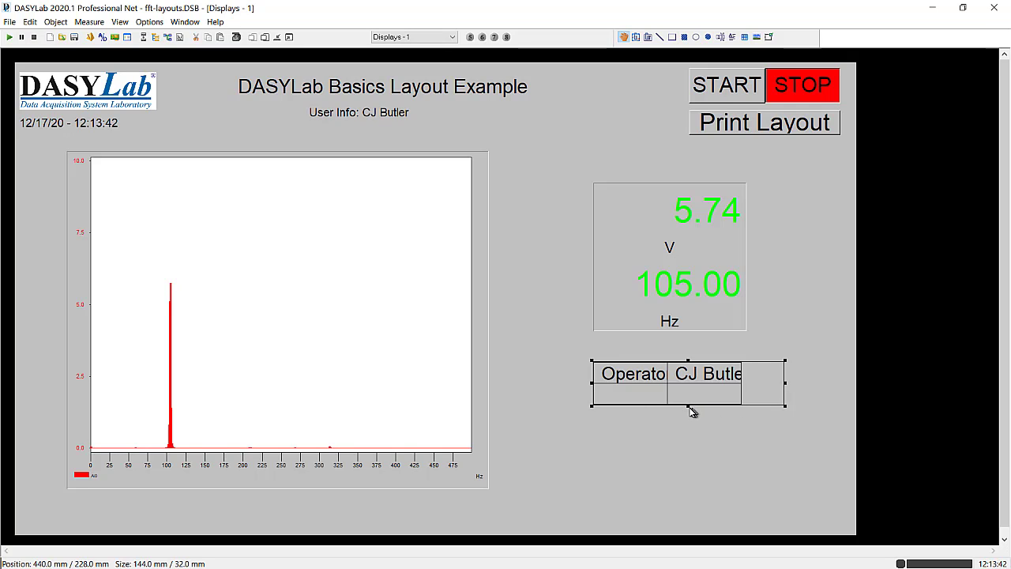
drag(688, 406, 688, 388)
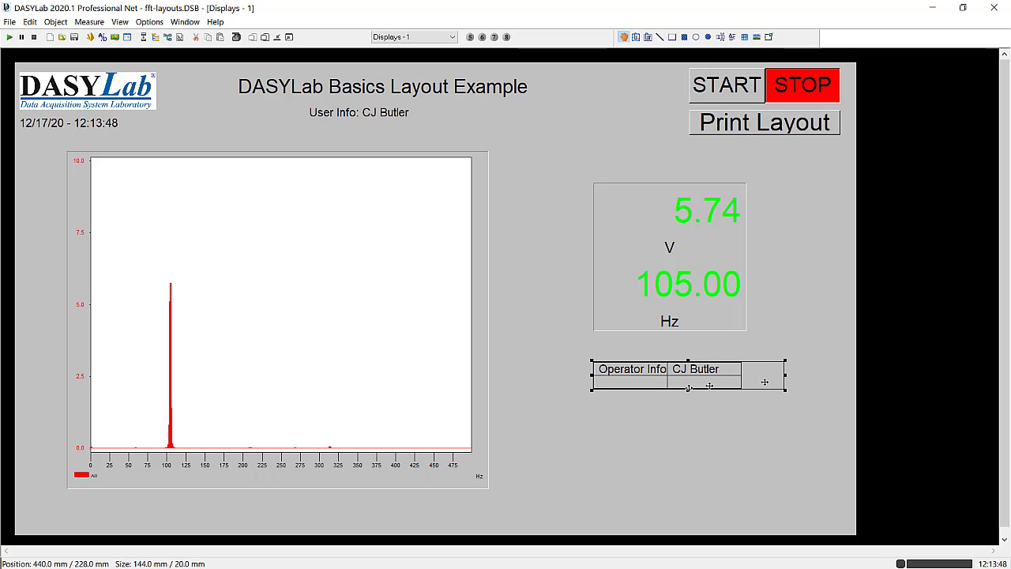
drag(785, 375, 753, 377)
double_click(691, 374)
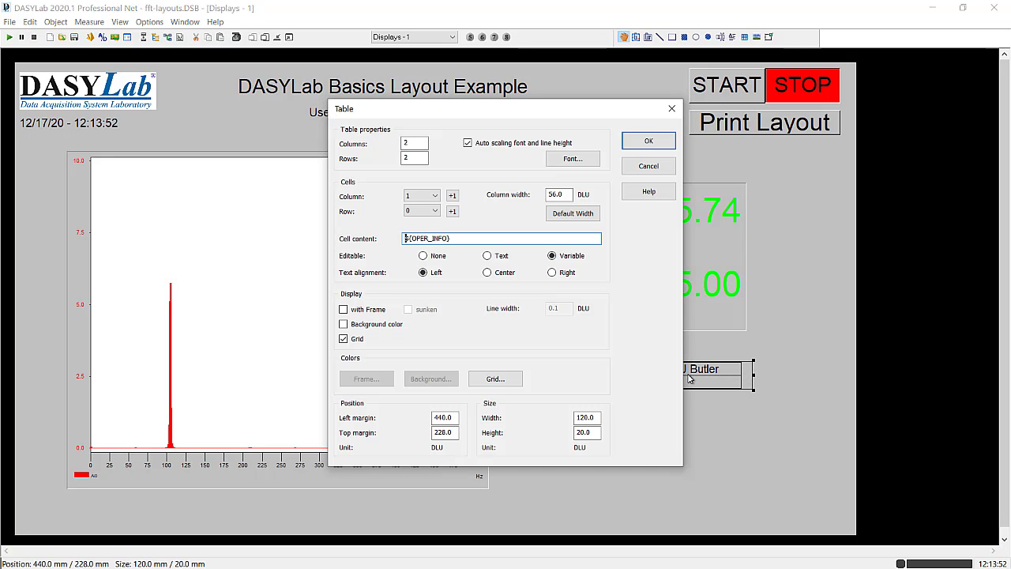
click(489, 145)
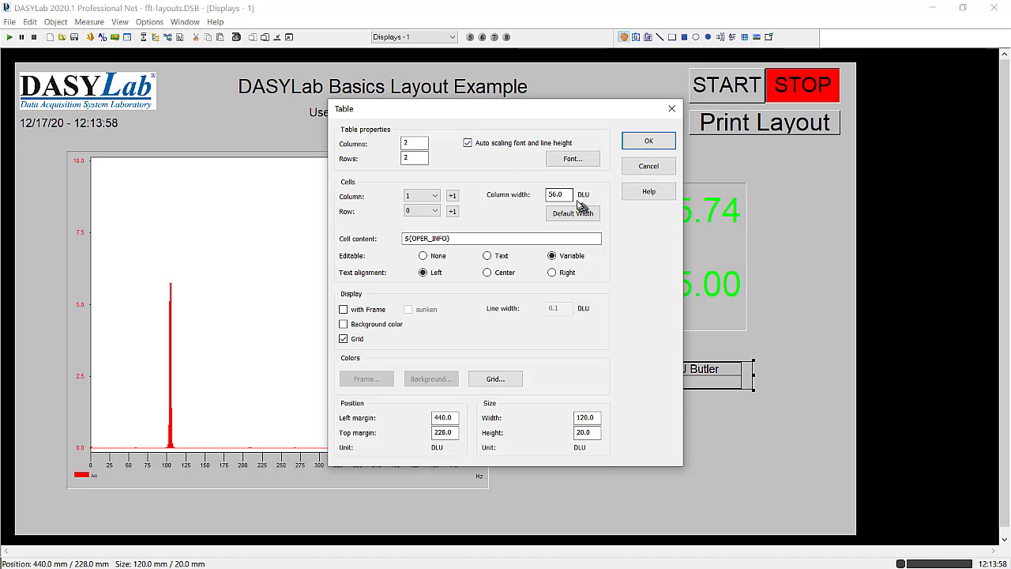
click(650, 142)
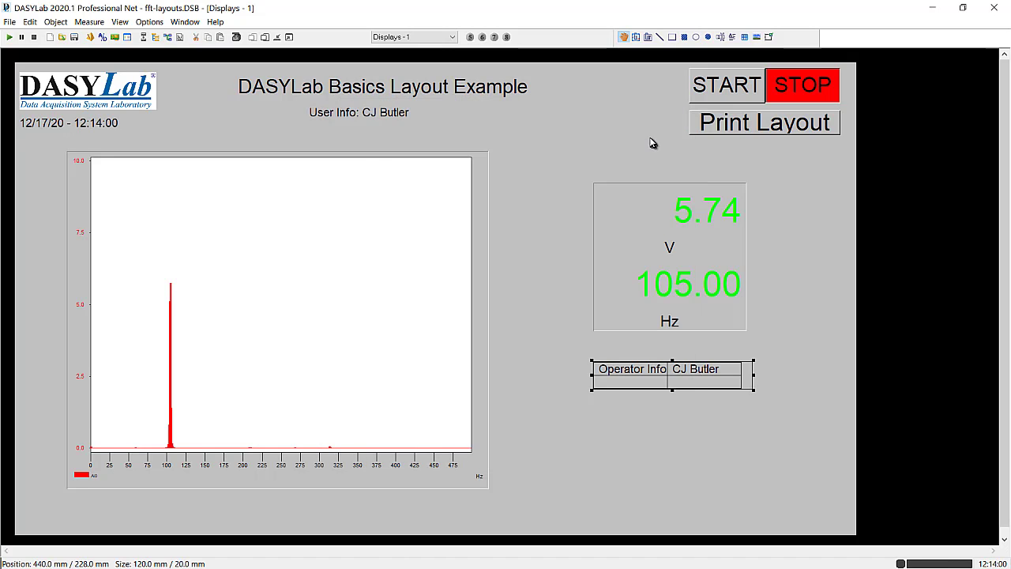
- Set the width of table column 1 to 75 DLU and widen the table to about 152 mm
double_click(694, 371)
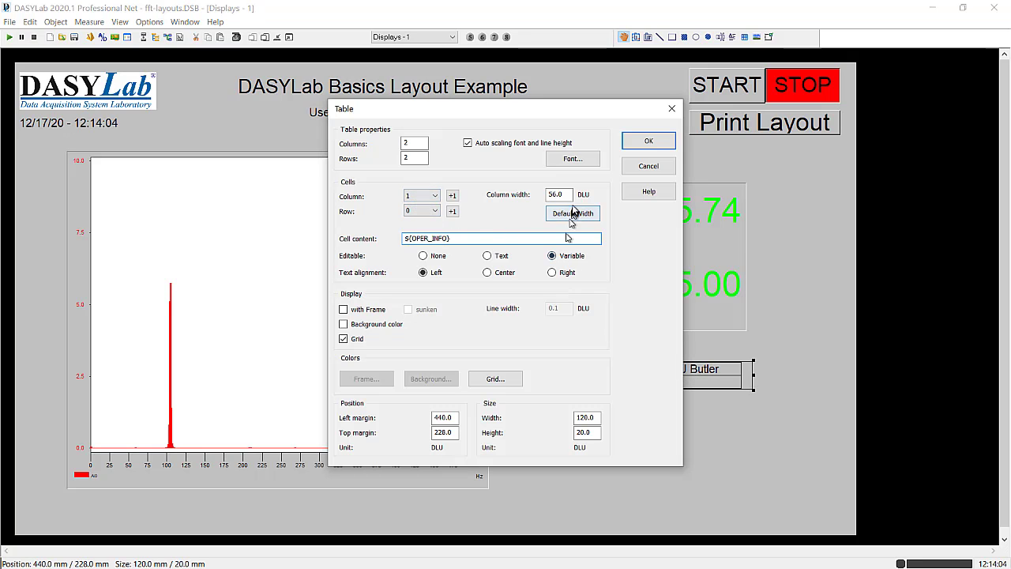
drag(562, 195, 537, 199)
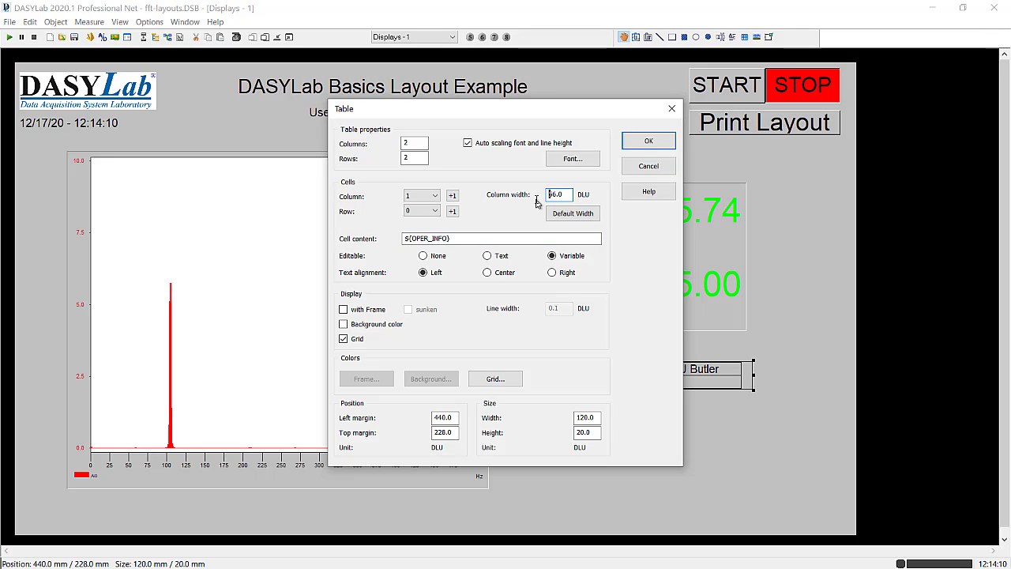
click(557, 194)
drag(569, 194, 528, 202)
click(637, 144)
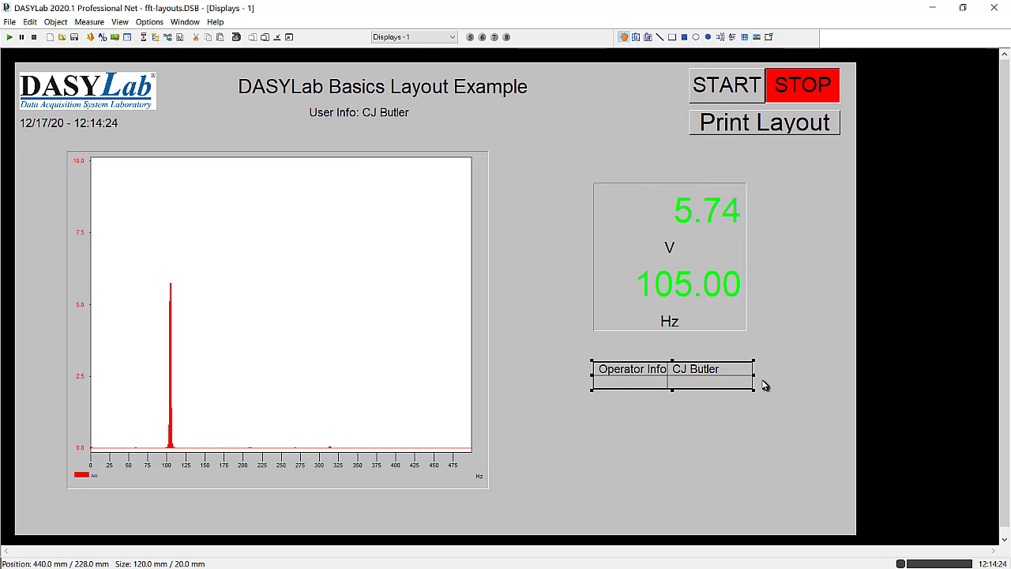
drag(754, 374, 796, 376)
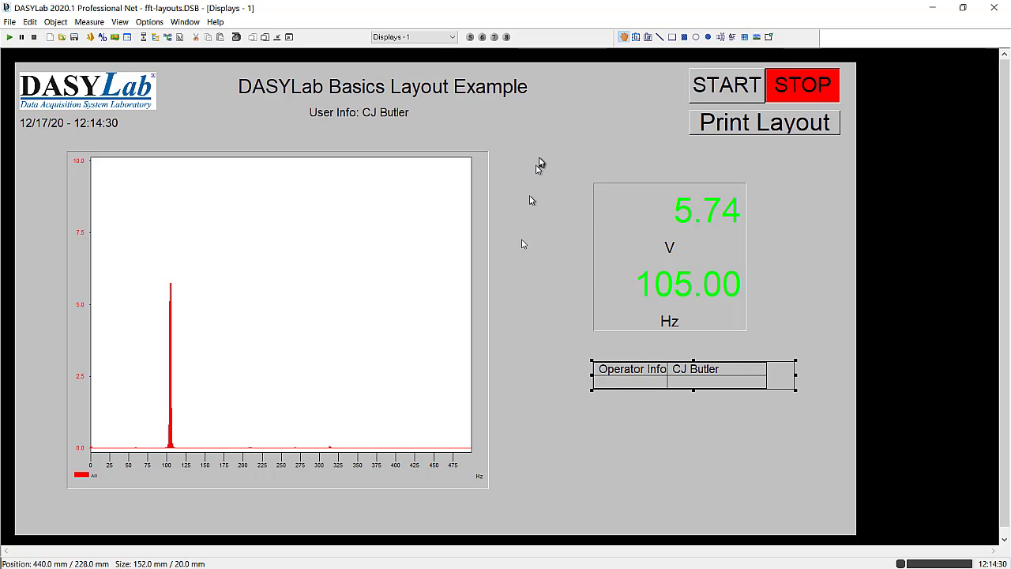
- Start the measurement with XXXX as the User Information value
click(10, 39)
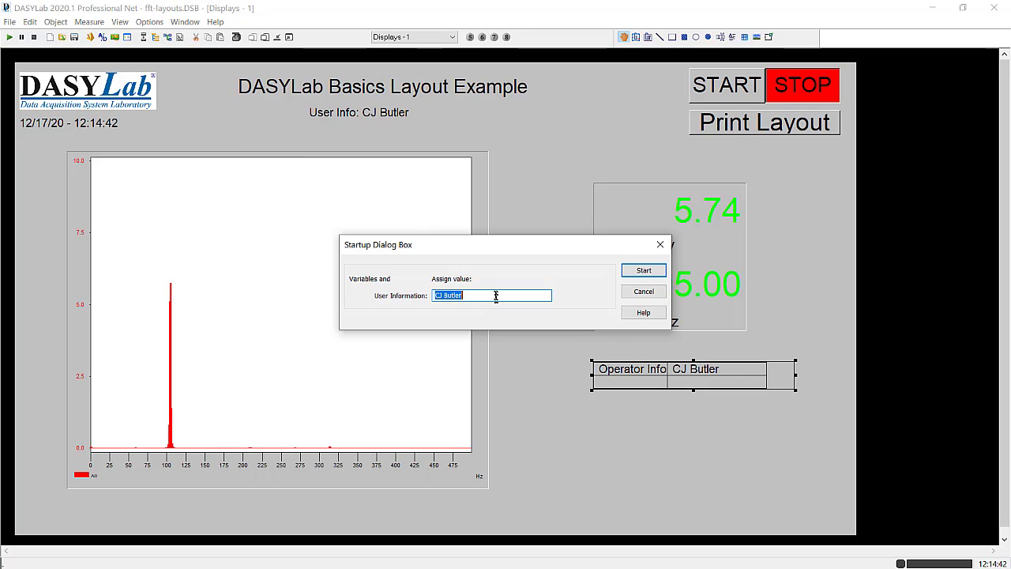
text(XXXX)
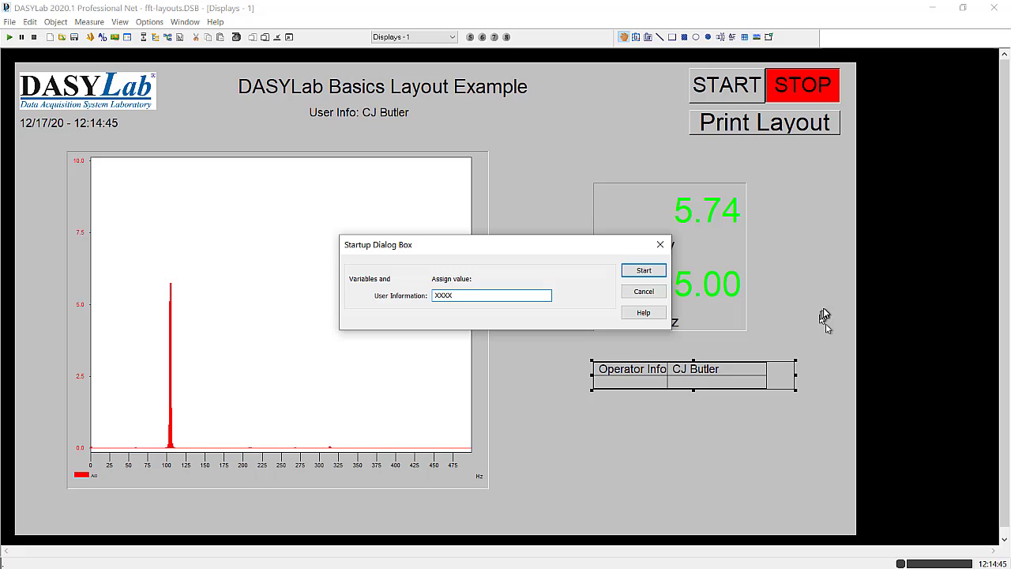
click(644, 271)
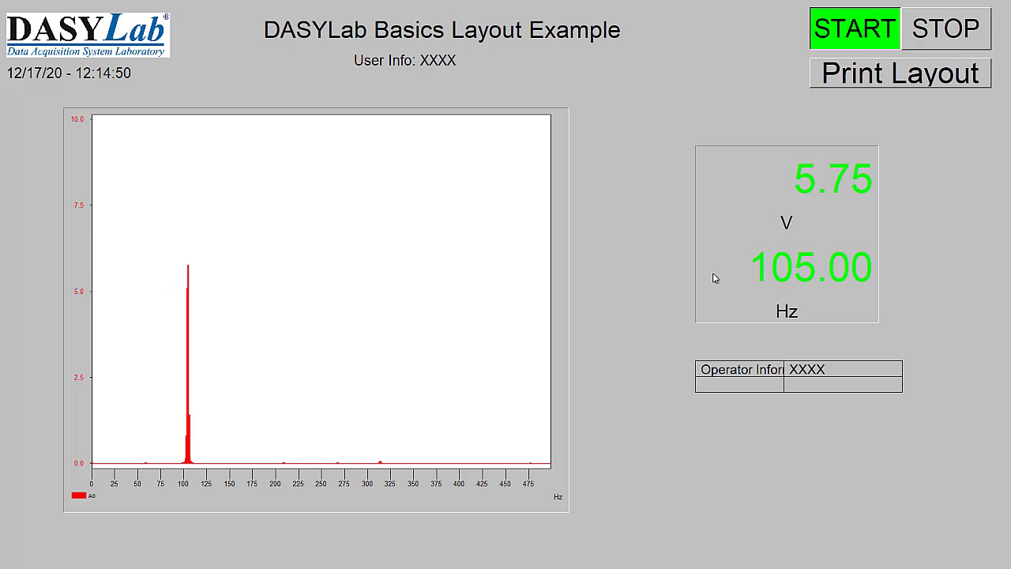
- Replace the operator information in the running layout's table with the operator's surname followed by "Training", and stop the measurement
click(819, 370)
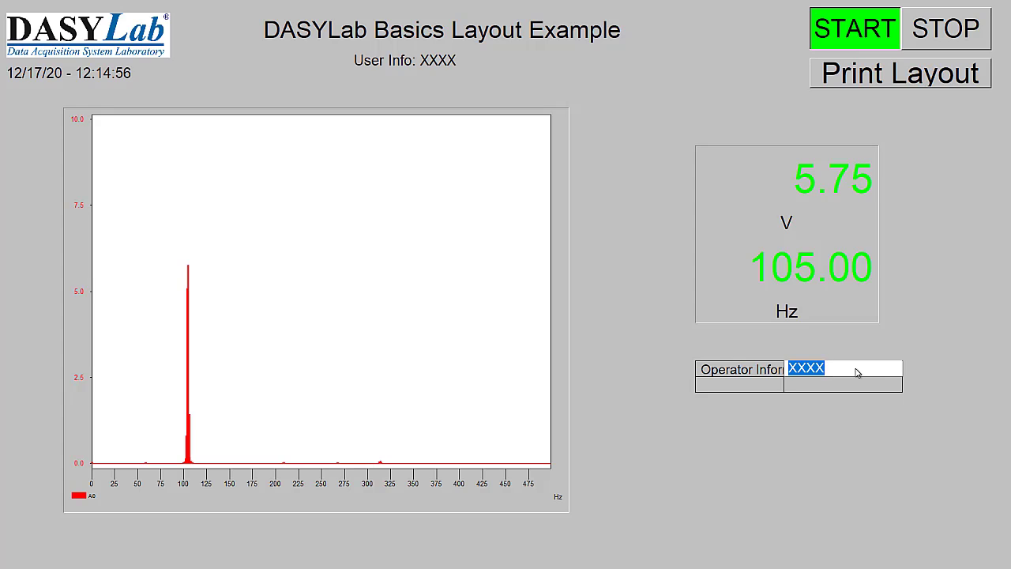
key(BackSpace)
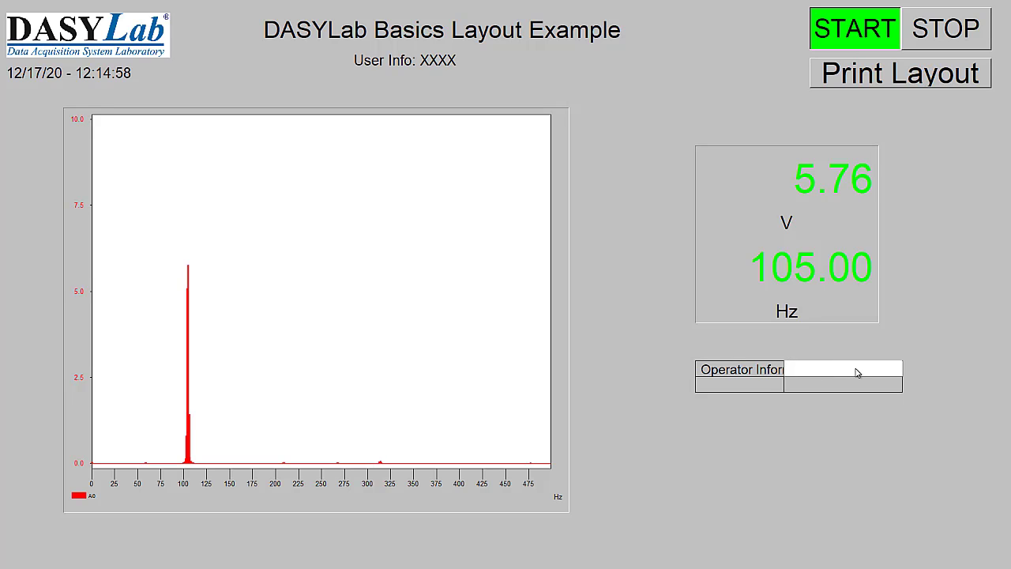
text(Butler )
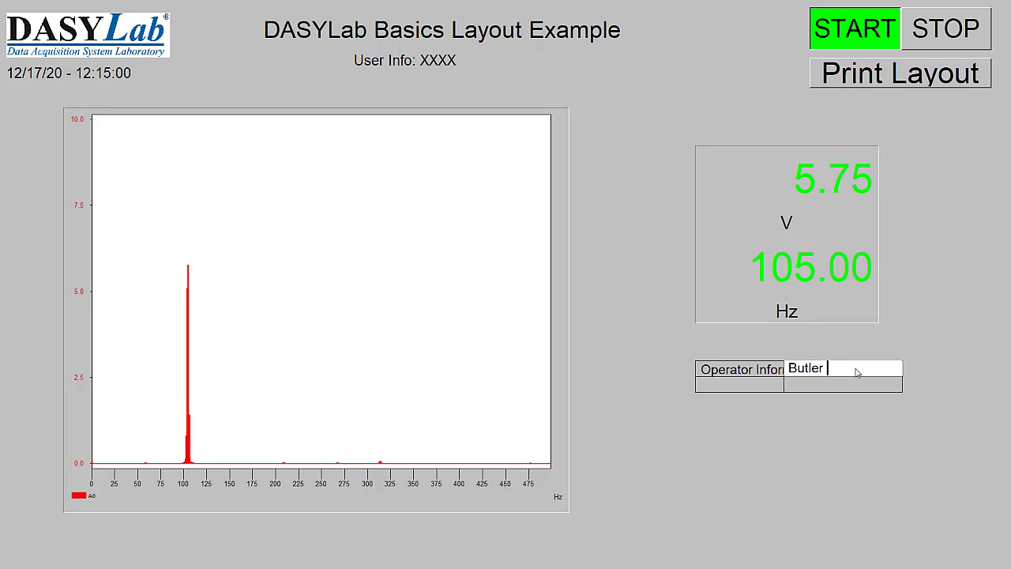
text(Trai)
key(BackSpace)
key(BackSpace)
key(BackSpace)
text(ng)
key(Return)
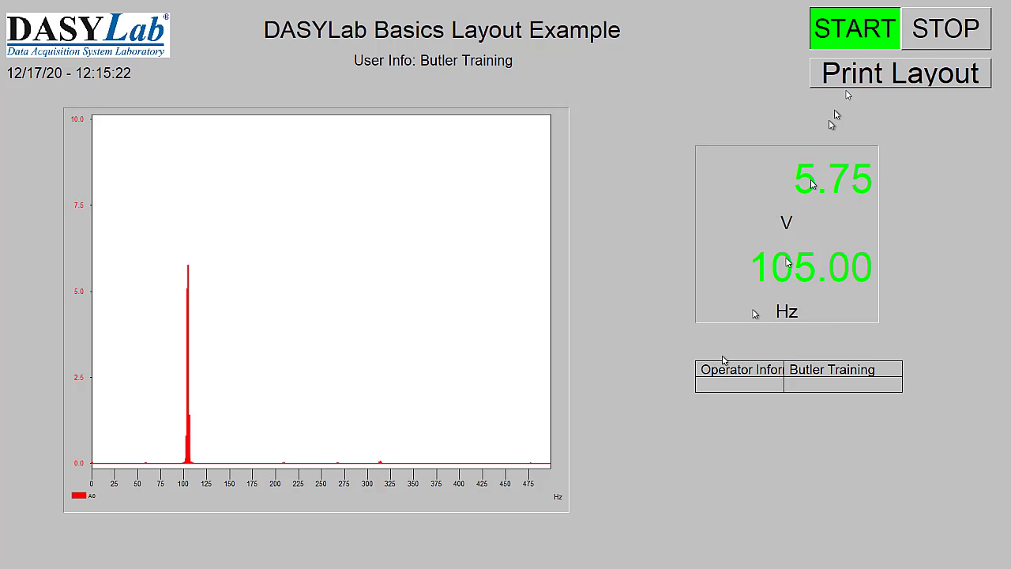
click(954, 33)
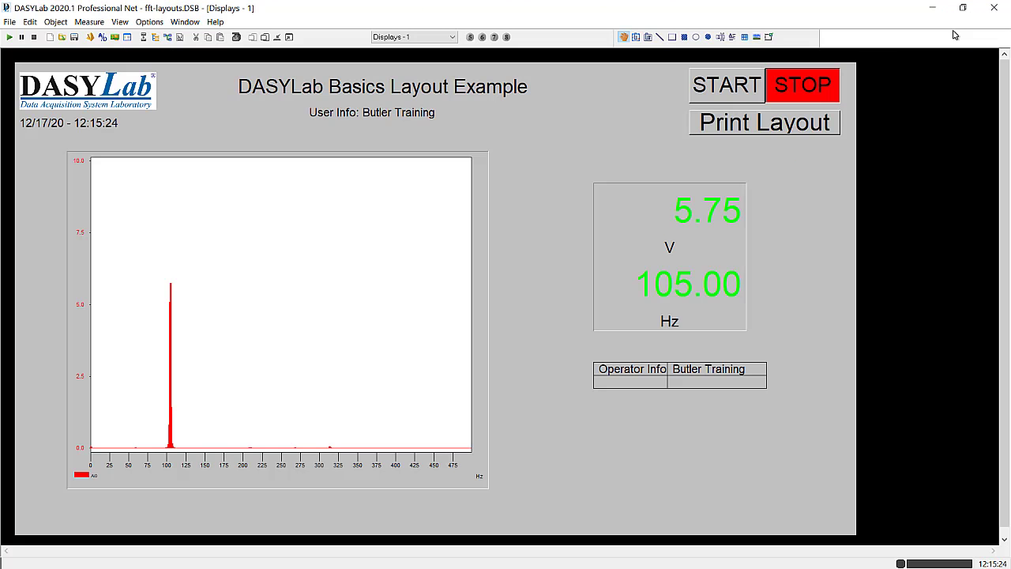
- Resize the operator information table to about 172 mm wide and 12 mm high
click(697, 382)
double_click(697, 383)
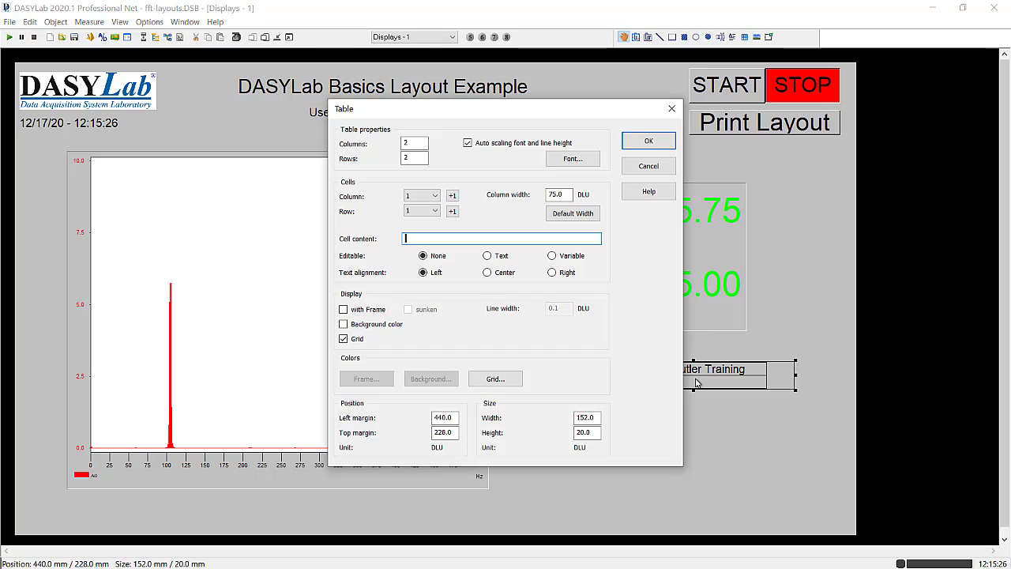
click(664, 143)
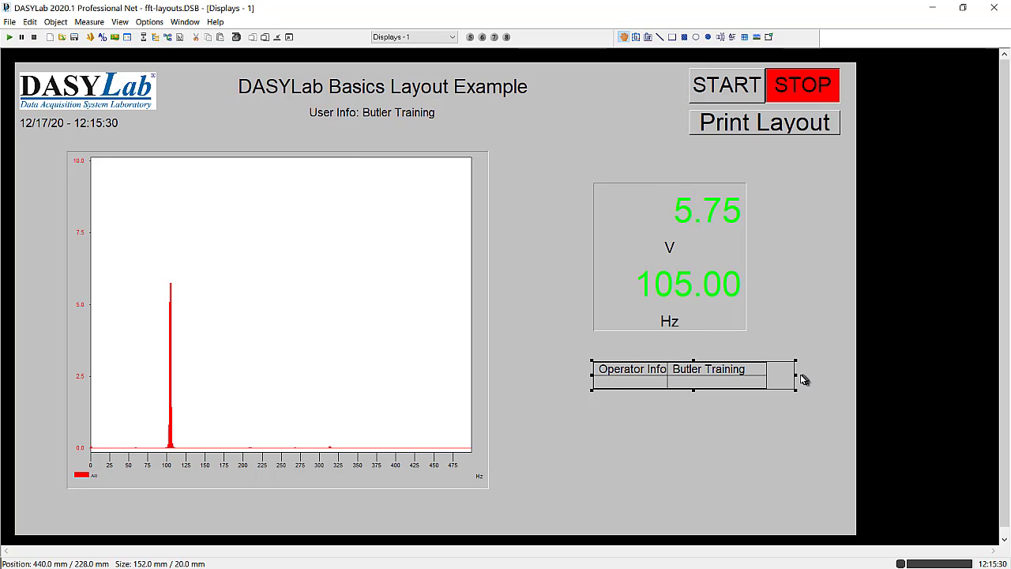
drag(797, 374, 823, 374)
drag(707, 390, 708, 381)
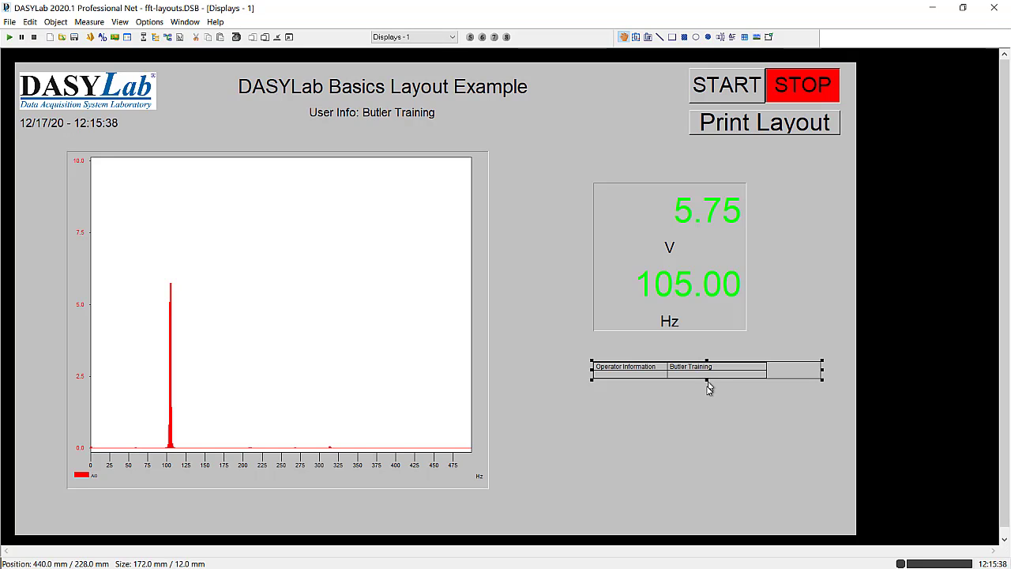
click(707, 404)
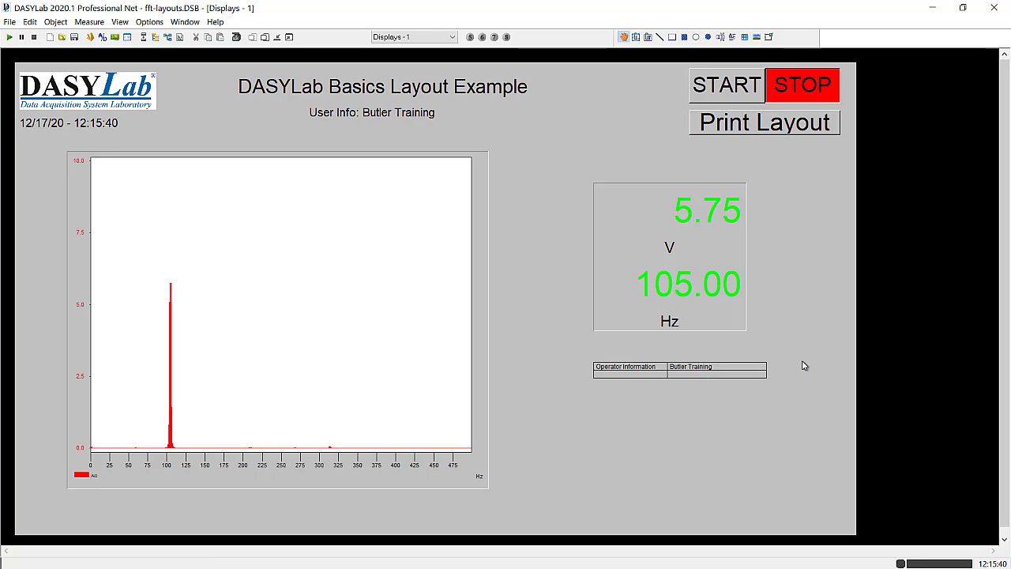
- Turn off automatic scaling of the table's font and line height and set its font size to 20
double_click(675, 375)
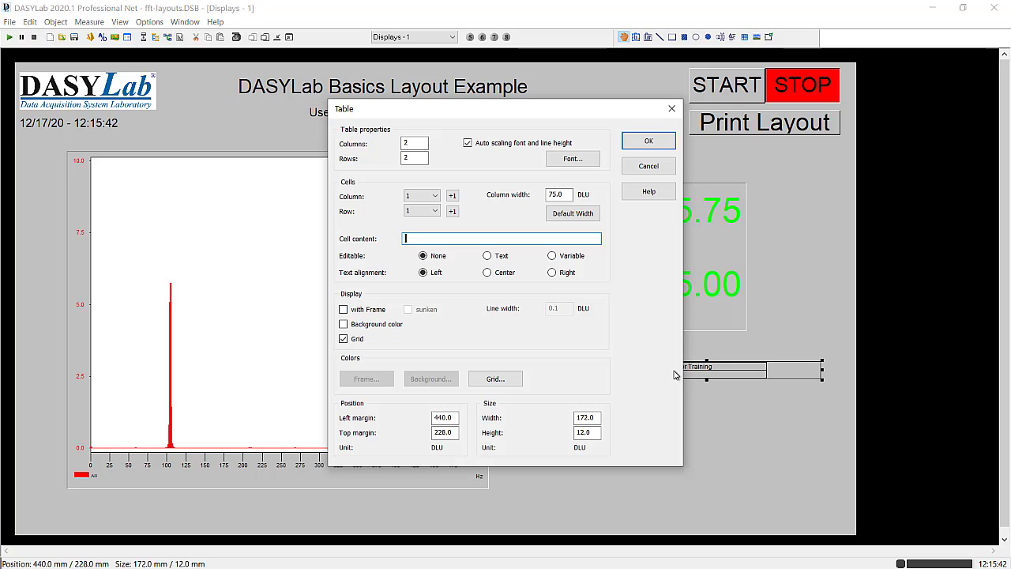
click(488, 146)
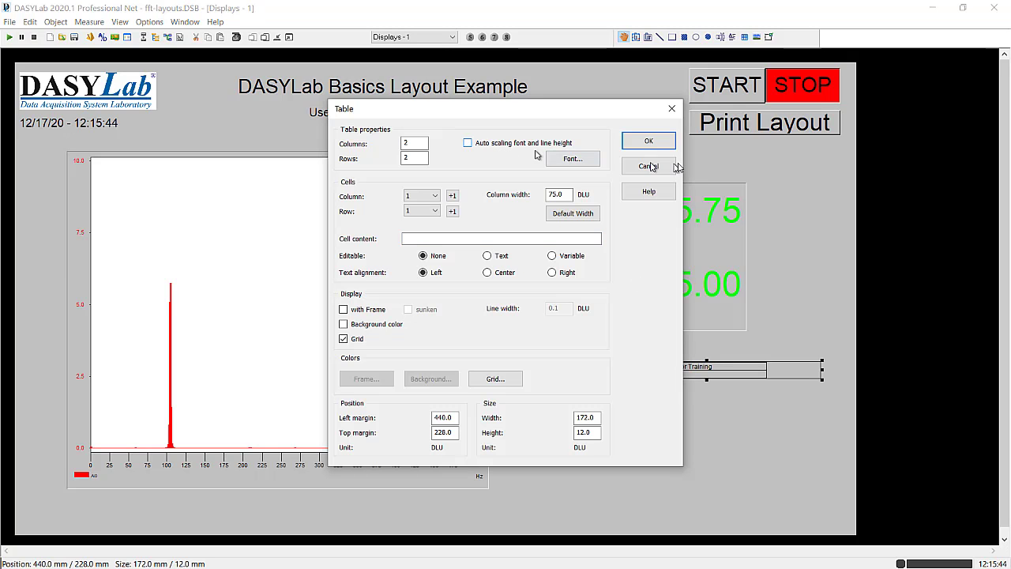
click(574, 162)
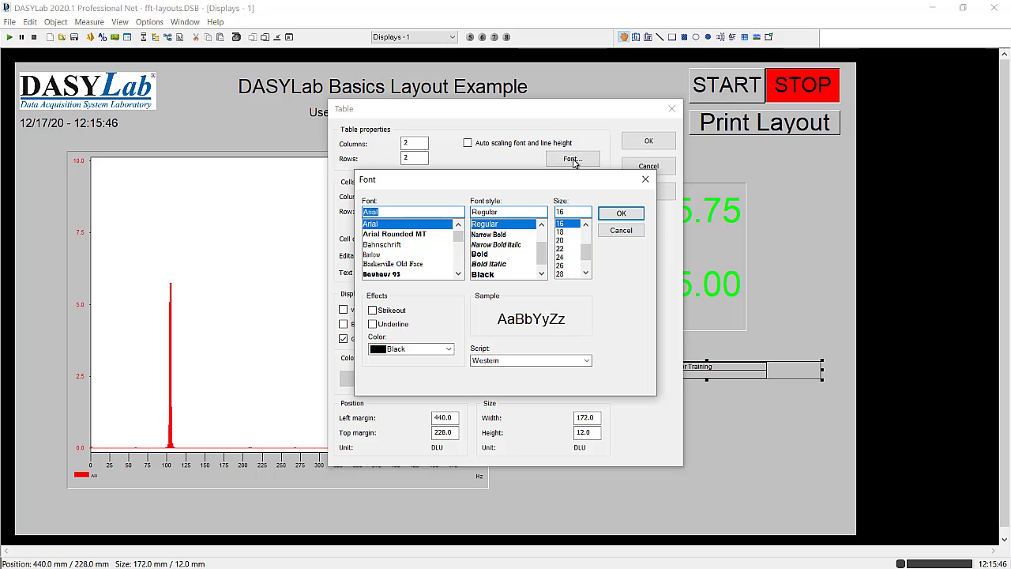
click(561, 240)
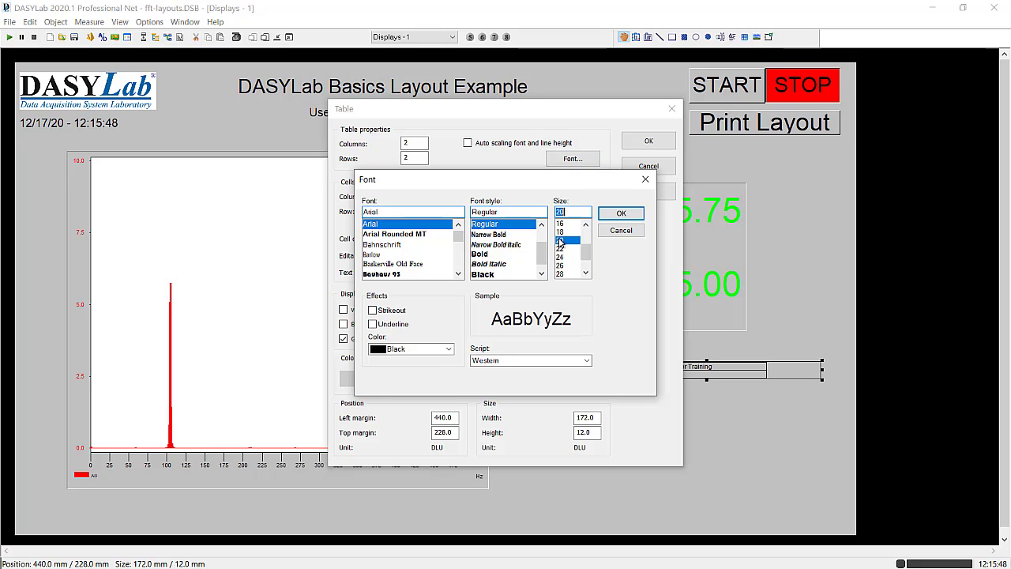
click(620, 214)
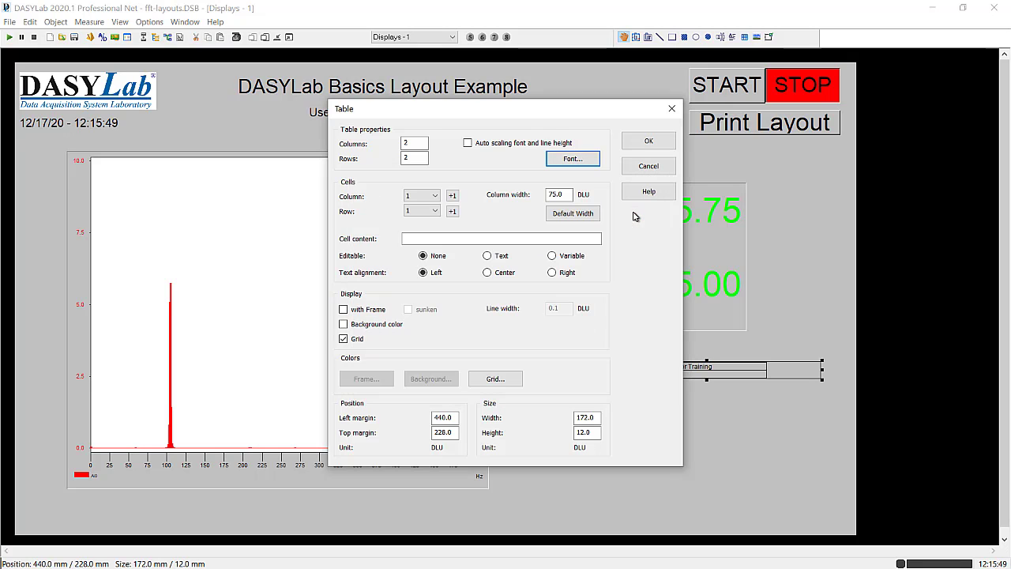
- Reset the table columns to the default width and apply the table settings
click(573, 211)
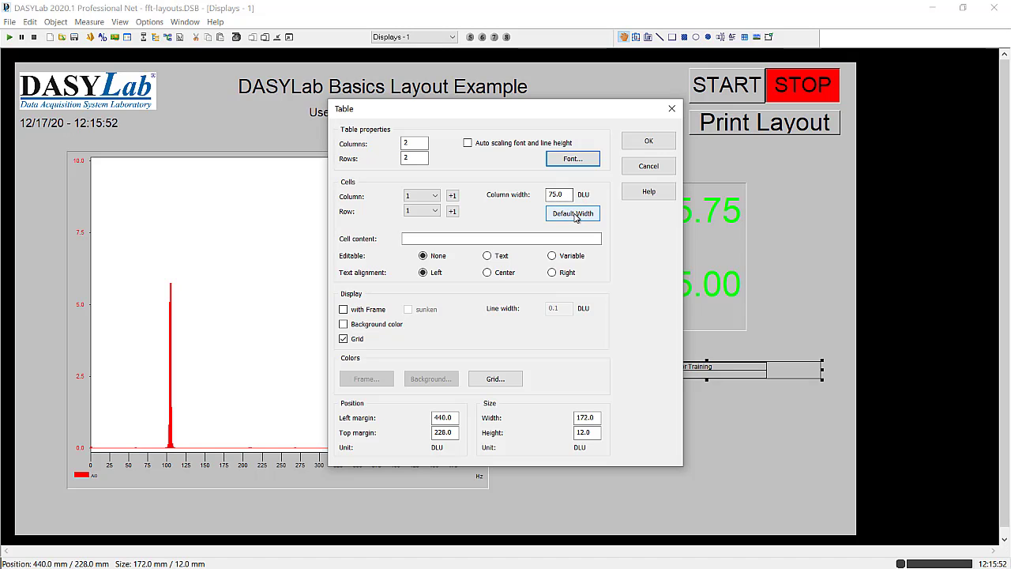
click(645, 141)
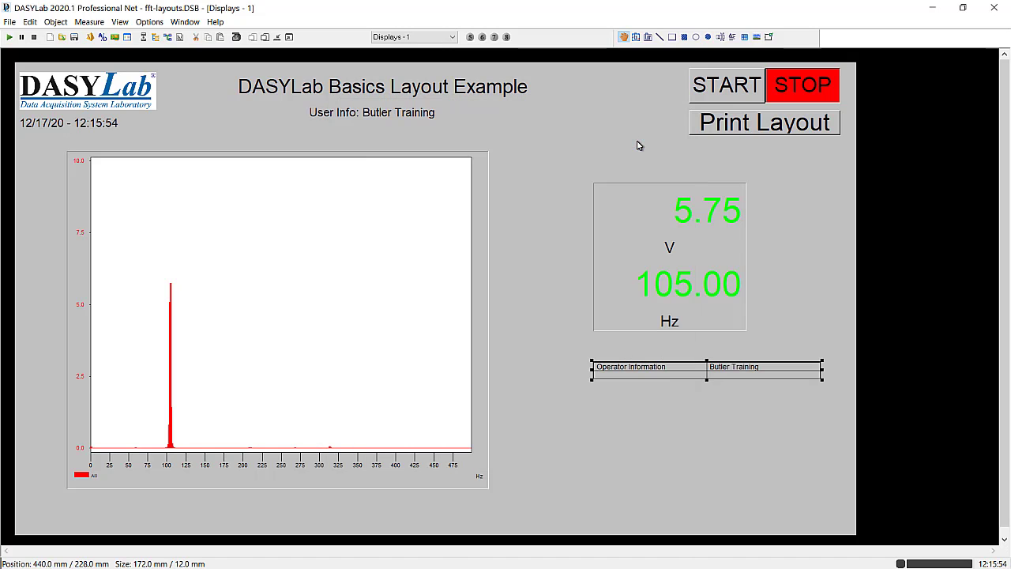
click(711, 403)
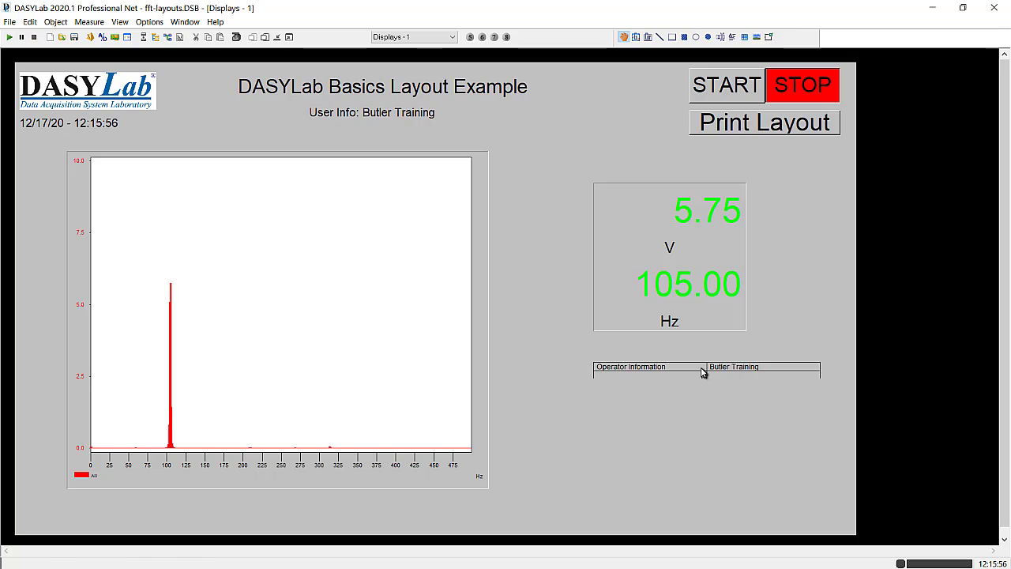
- Increase the table's height to about 16 mm and set the width of the "Operator Information" column to 60 DLU
click(701, 371)
drag(706, 380, 706, 409)
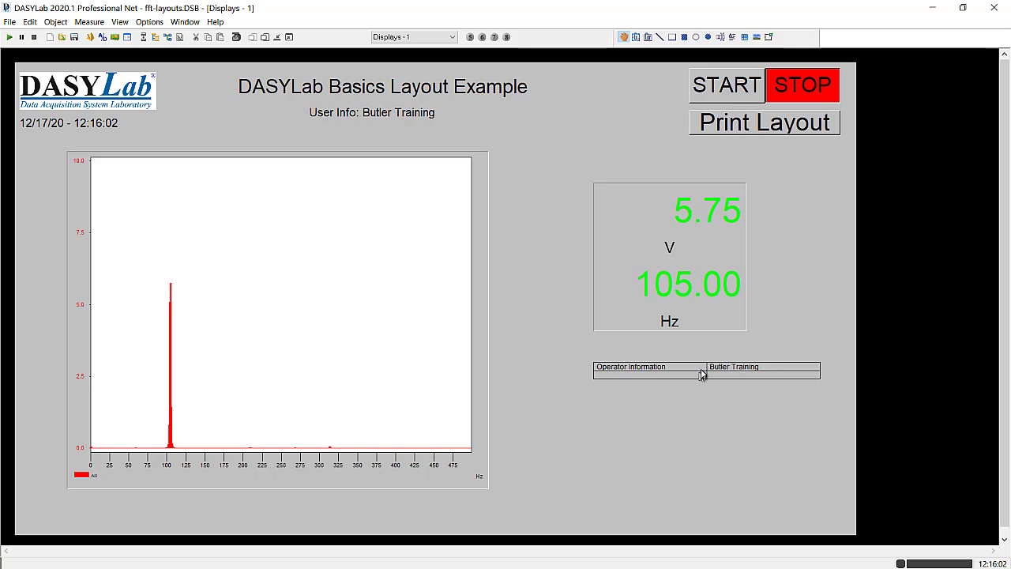
double_click(647, 370)
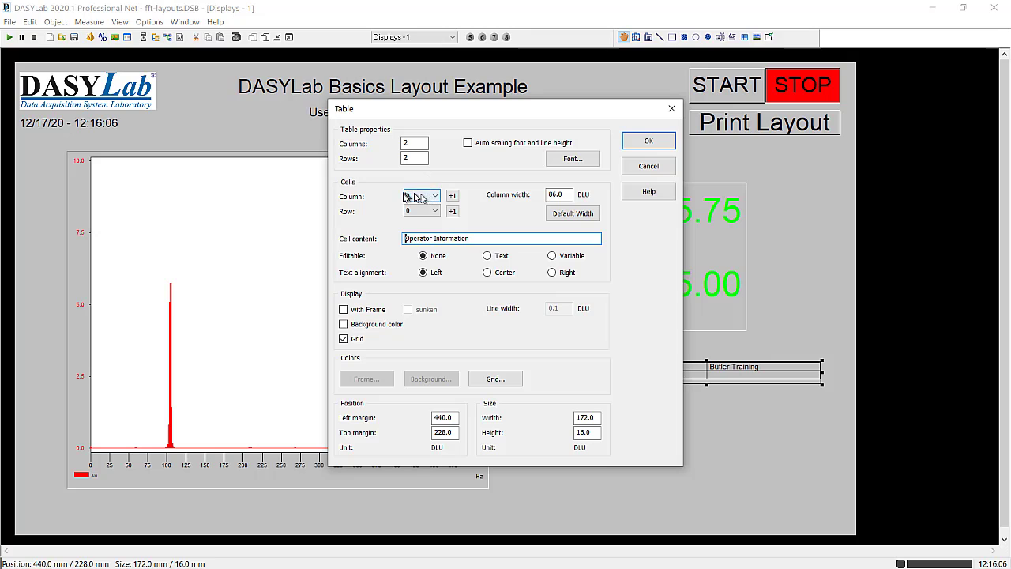
drag(568, 194, 542, 194)
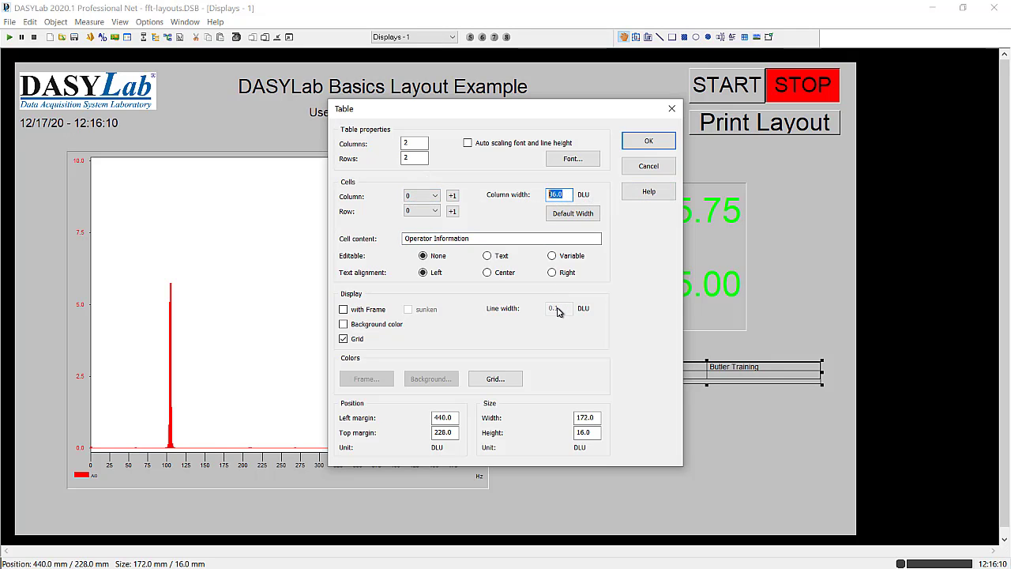
text(60)
click(648, 140)
click(653, 421)
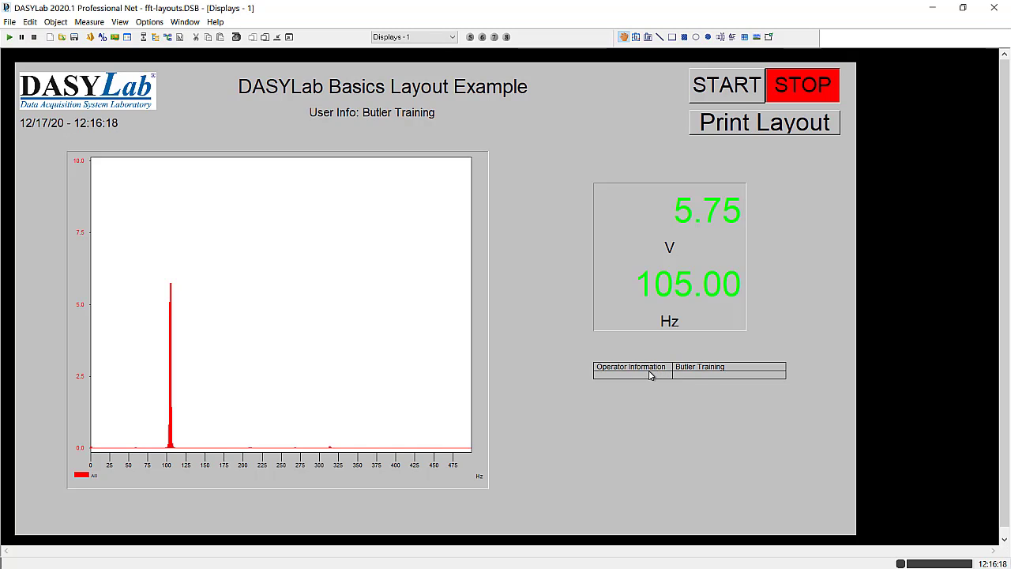
- Increase the operator information table's height to about 20 mm and set its font size to 24
click(650, 375)
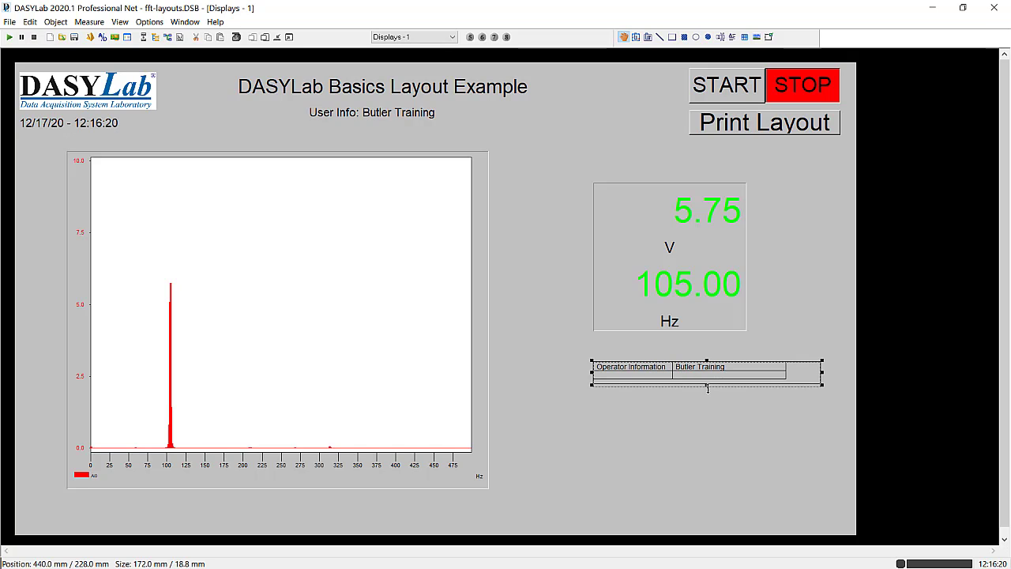
drag(708, 389, 707, 393)
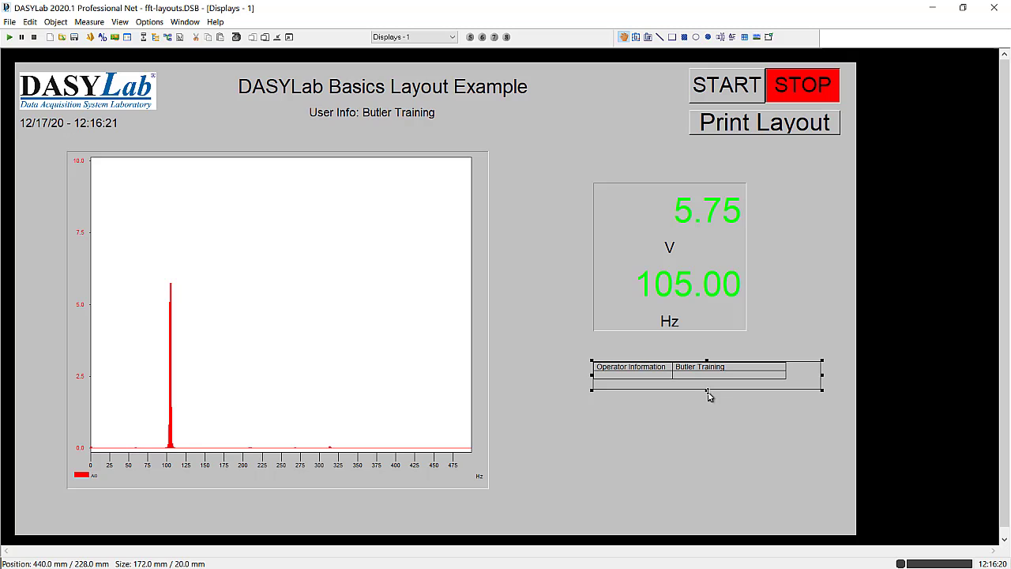
double_click(666, 369)
click(568, 160)
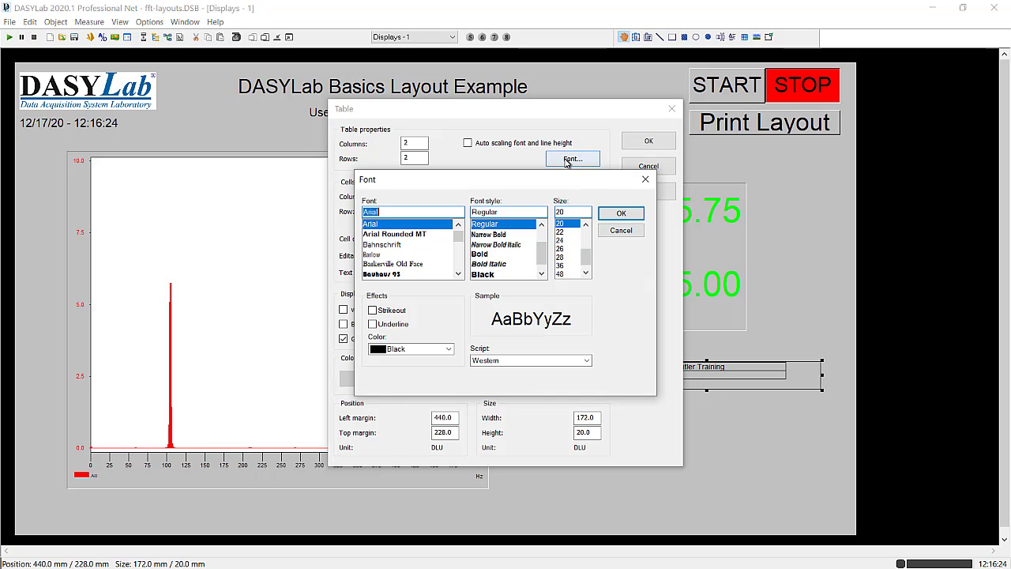
click(562, 239)
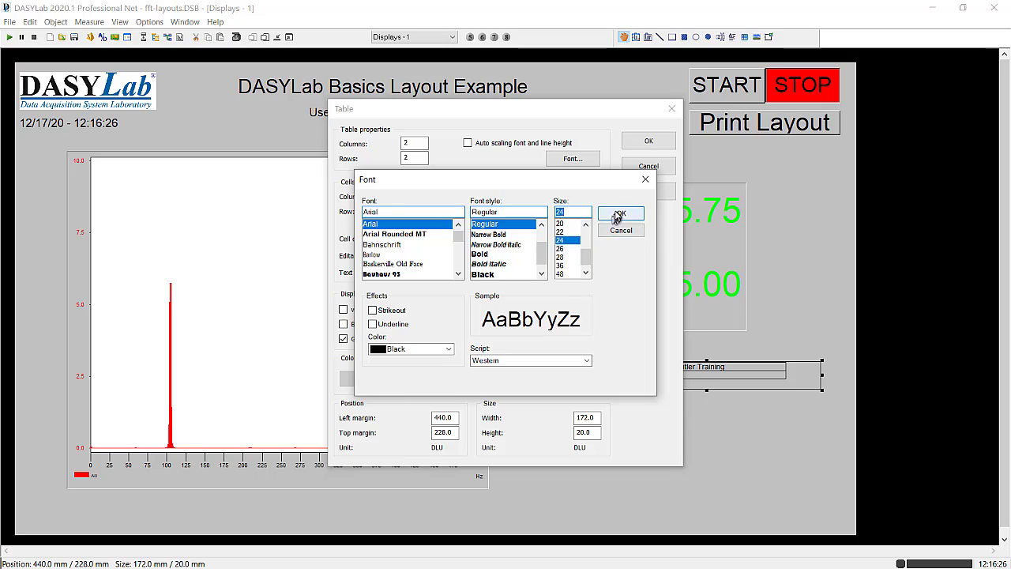
click(619, 216)
click(646, 142)
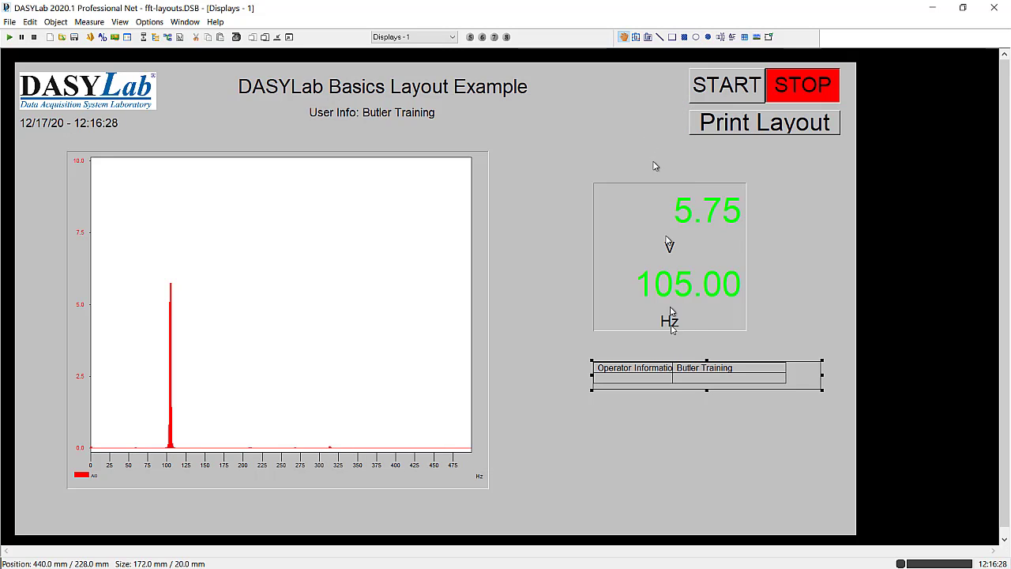
- Reset the operator information table's columns to the default width and apply the table settings
double_click(676, 378)
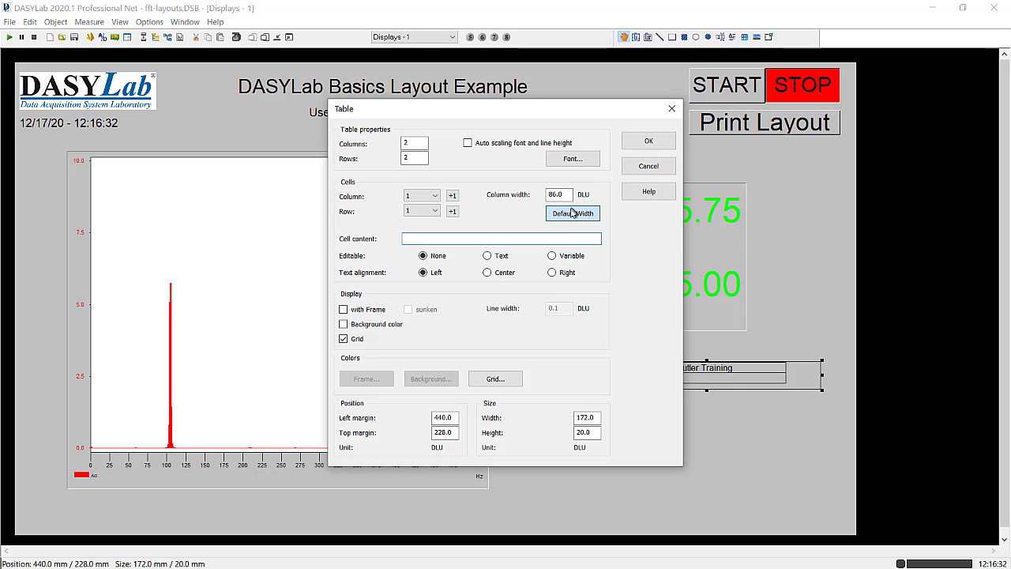
click(571, 215)
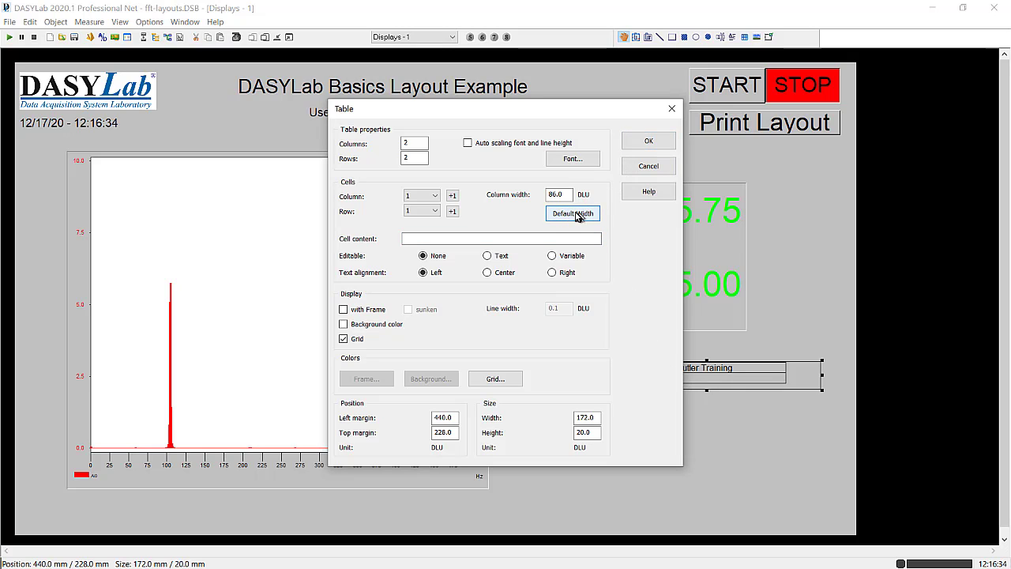
click(645, 144)
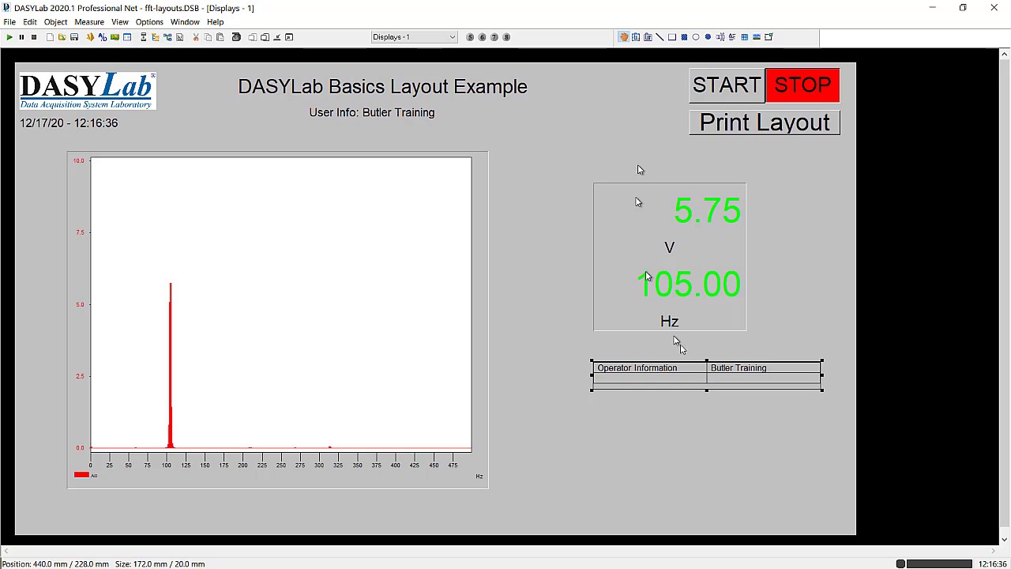
click(711, 410)
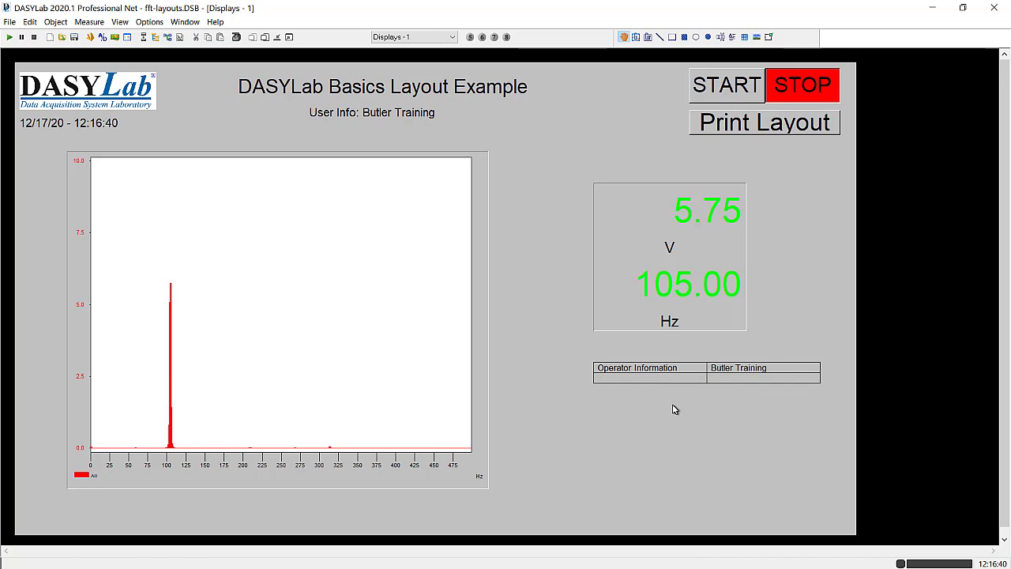
- Move the operator information table well below the digital meter display, leaving a gap for explanatory text above it
drag(675, 370, 696, 150)
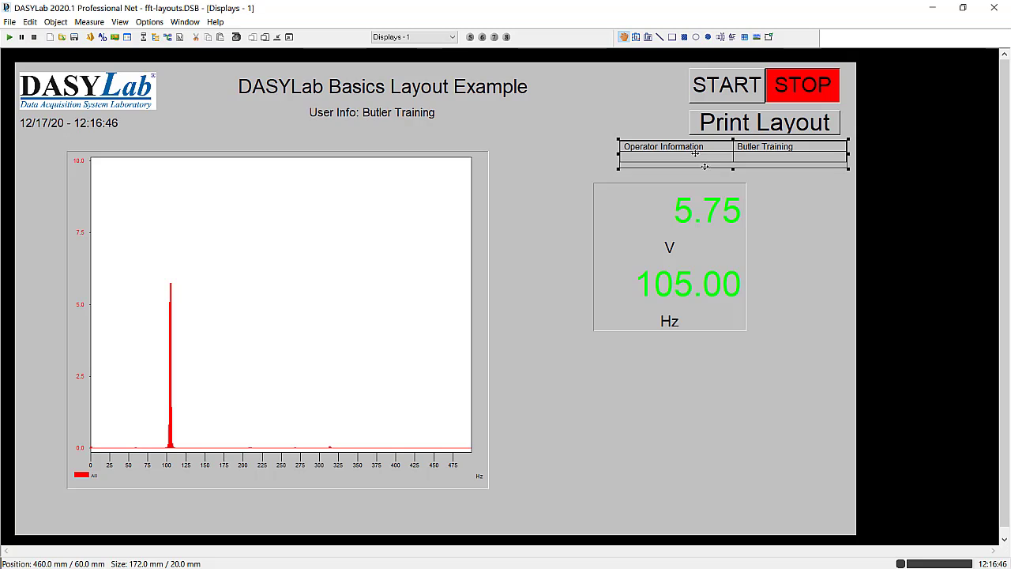
click(829, 198)
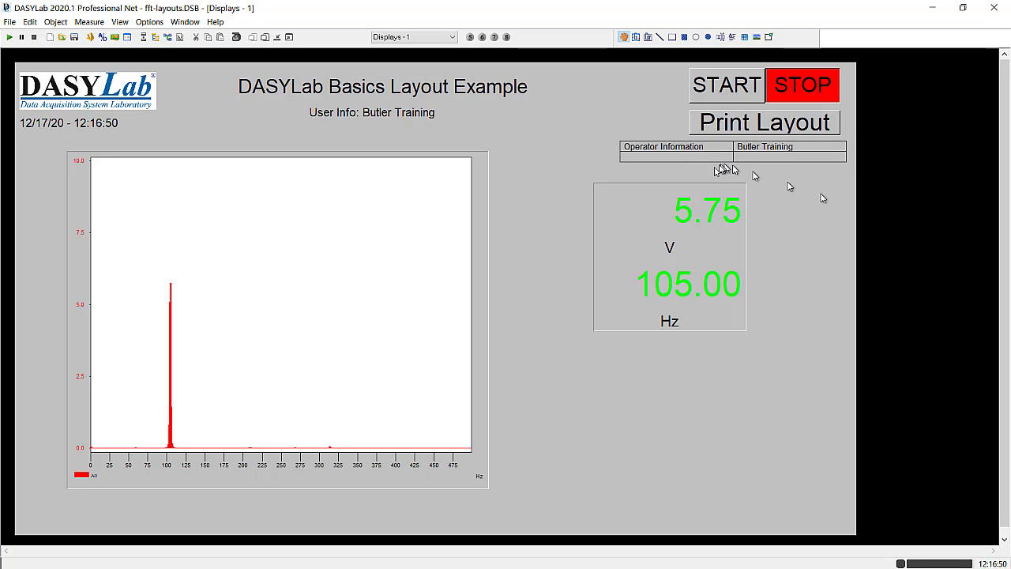
drag(714, 153, 711, 411)
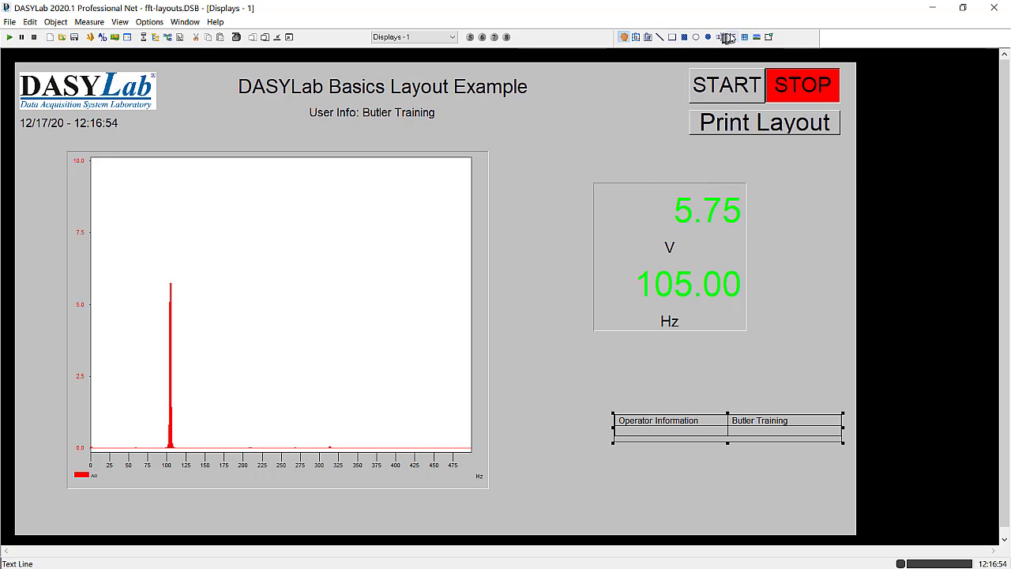
- Draw a text block about 172 mm wide and 28 mm high above the table and set its font size to 18
click(732, 38)
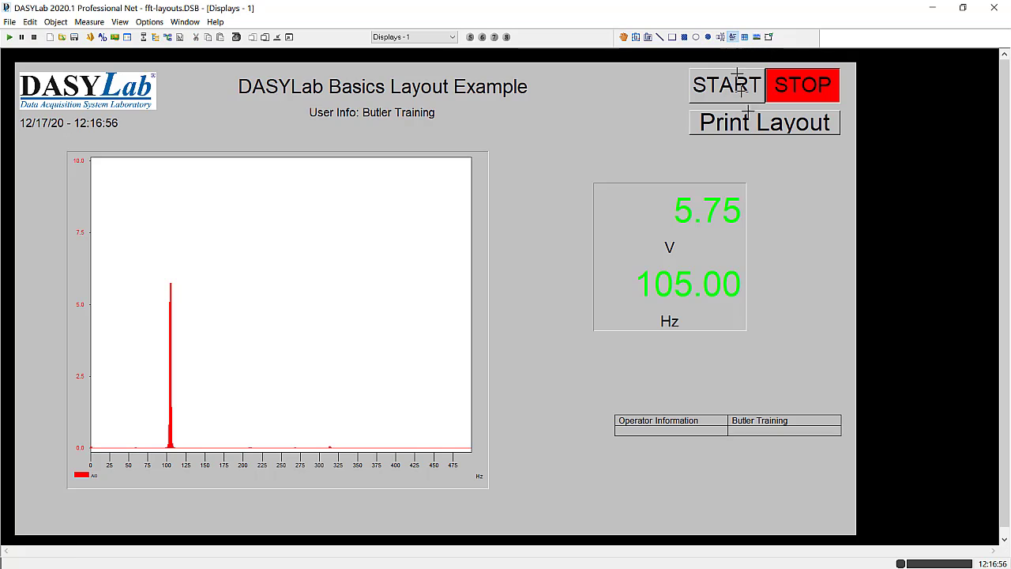
drag(609, 367, 839, 403)
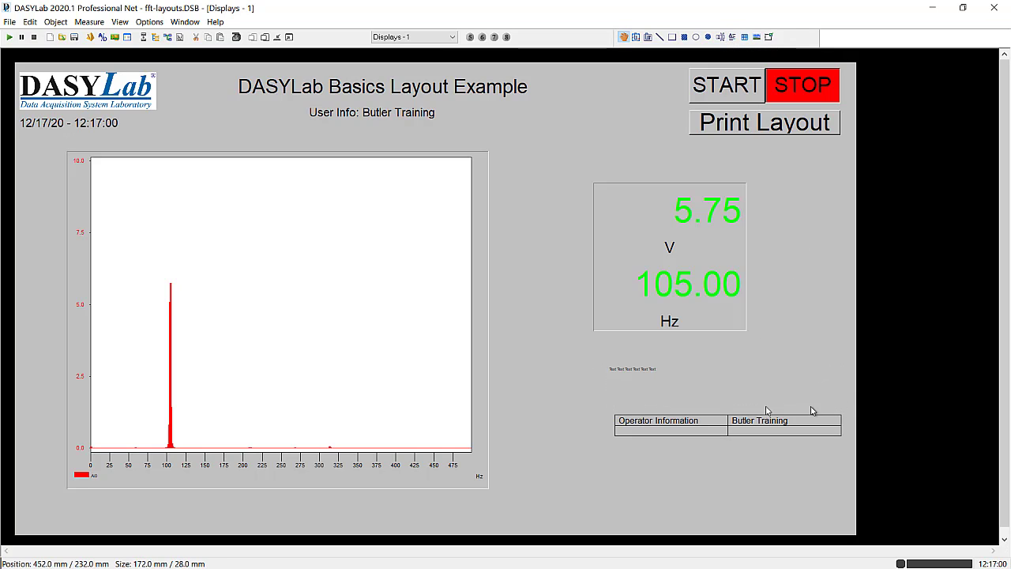
click(637, 387)
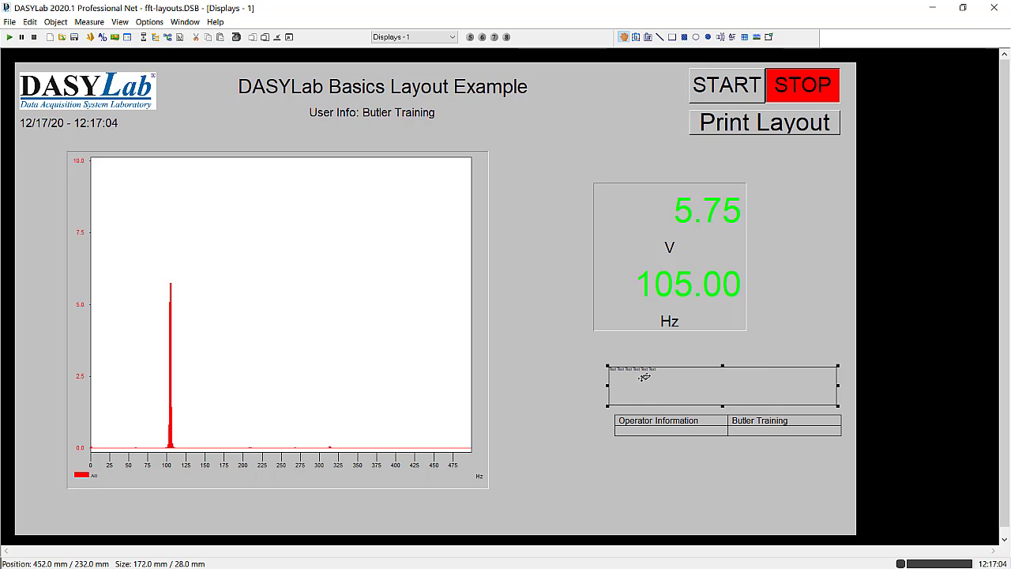
right_click(648, 379)
click(689, 479)
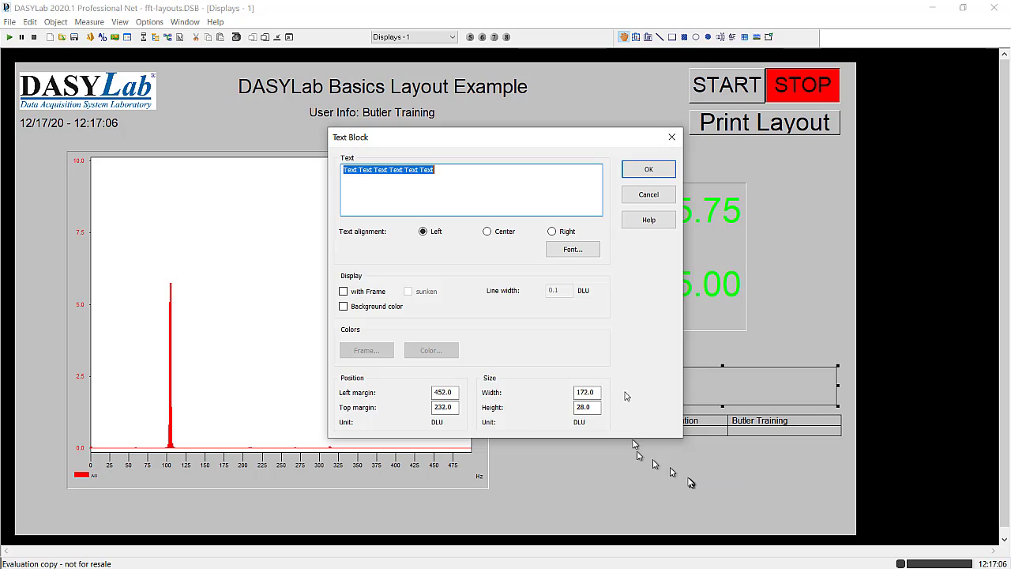
click(581, 255)
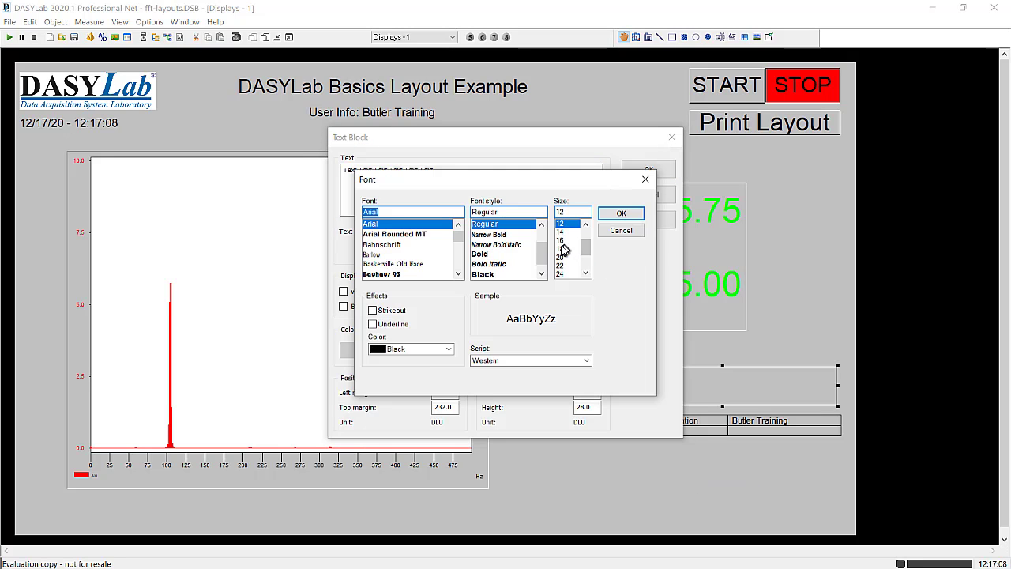
click(561, 251)
click(621, 213)
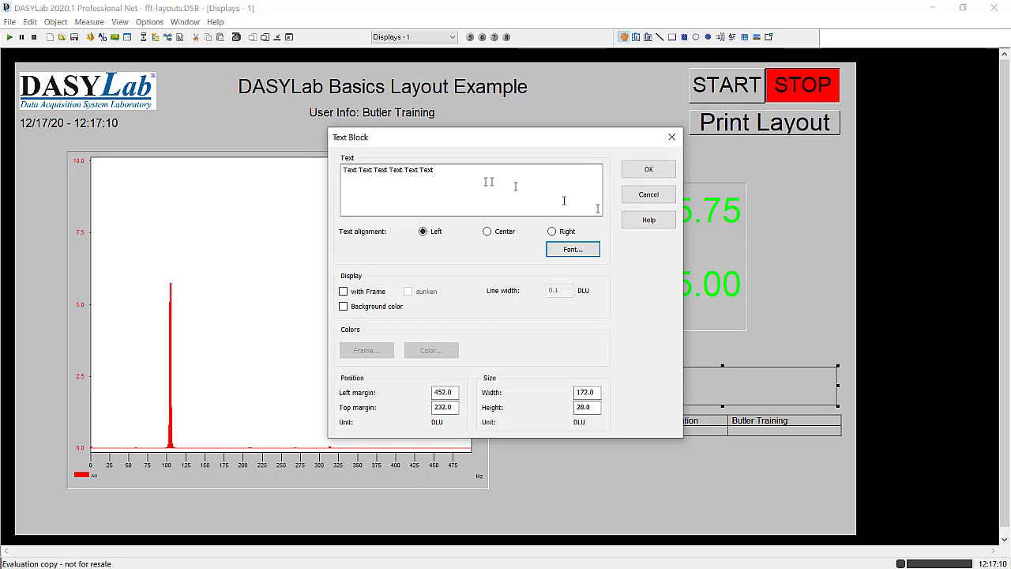
- Enter "Information can be entered directly into this table" in the text block, narrow it to about 76 mm and align it with the table's left edge
drag(444, 175, 278, 179)
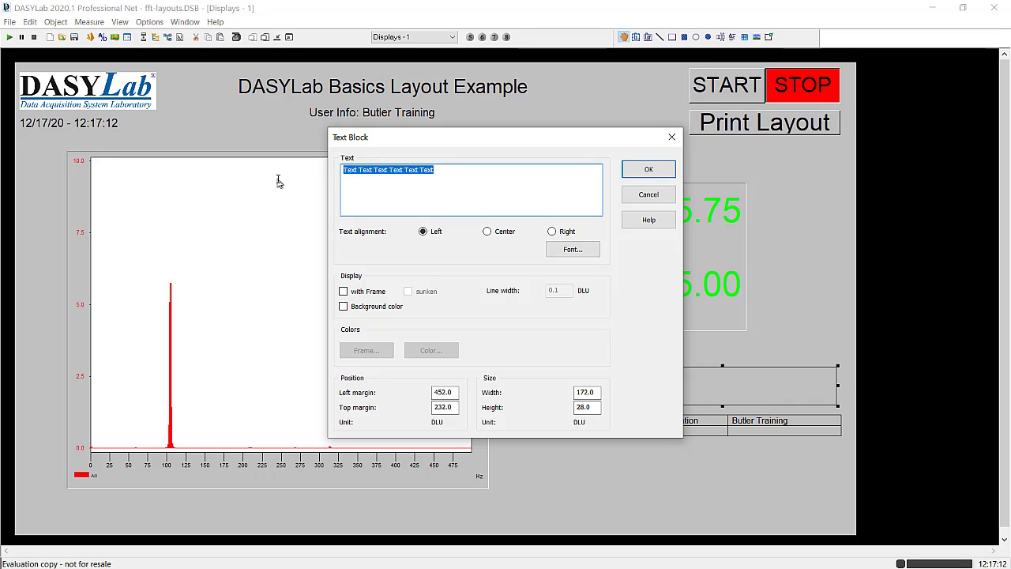
text(Informat)
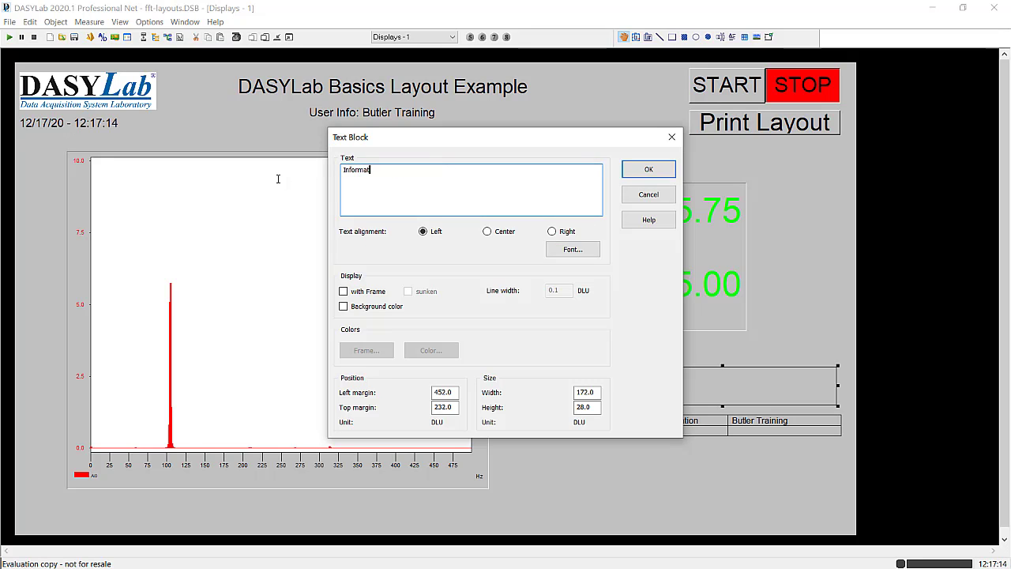
text(ion can be entered directly into this table)
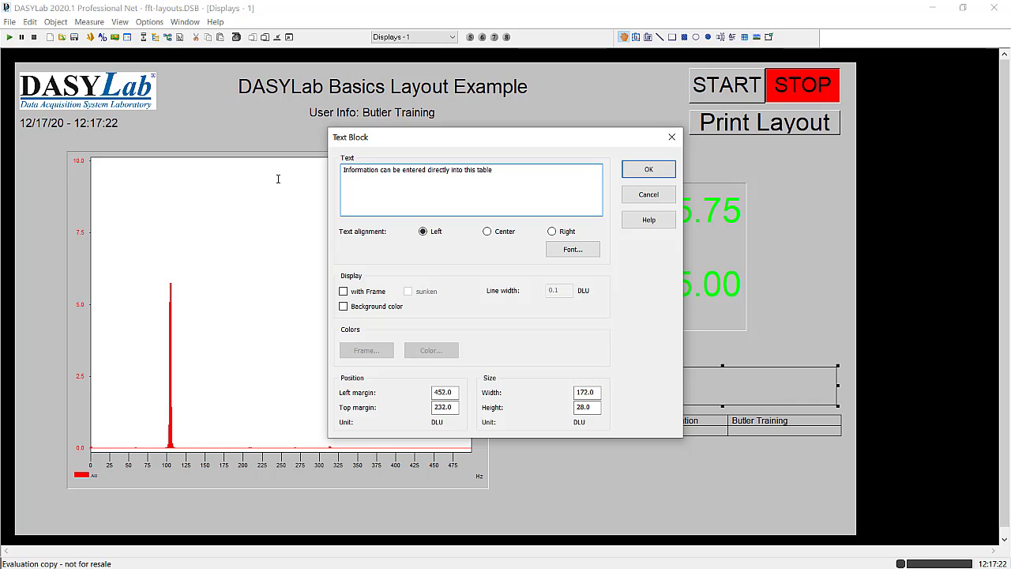
click(650, 170)
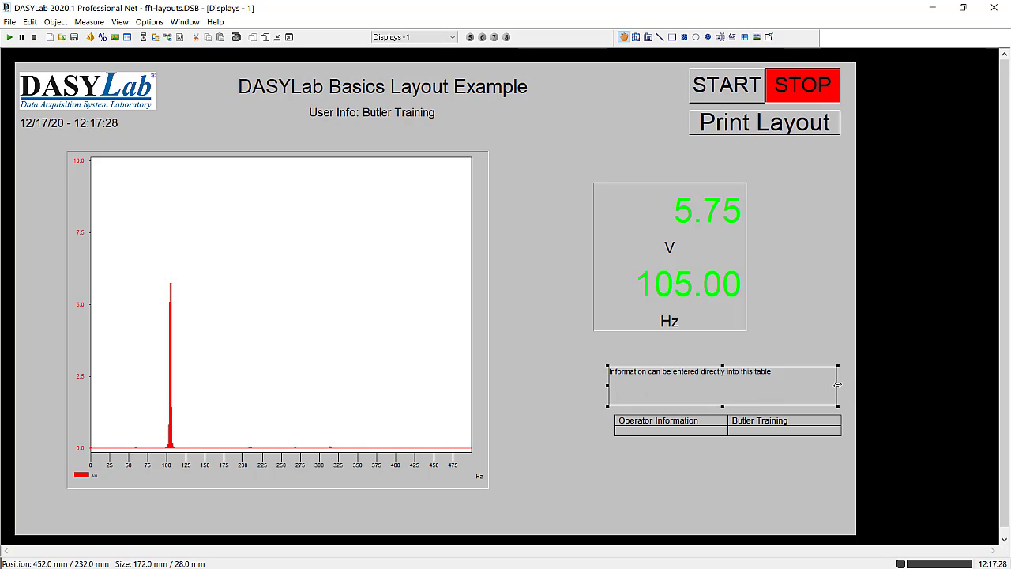
drag(835, 385, 712, 385)
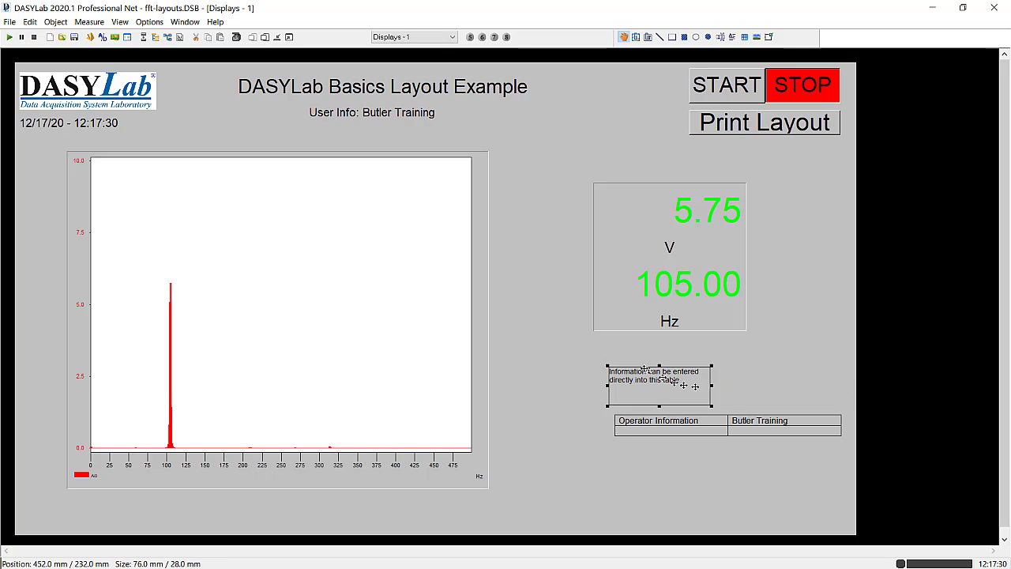
drag(621, 383, 685, 381)
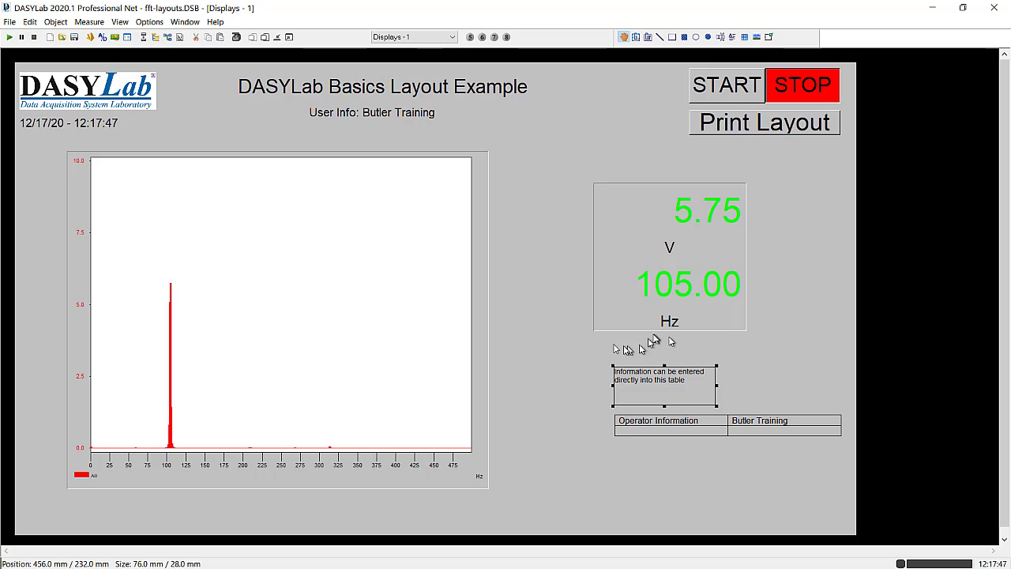
- Copy the date/time and user info texts together from the Displays - 1 page onto the REPORT - 2 page
click(89, 126)
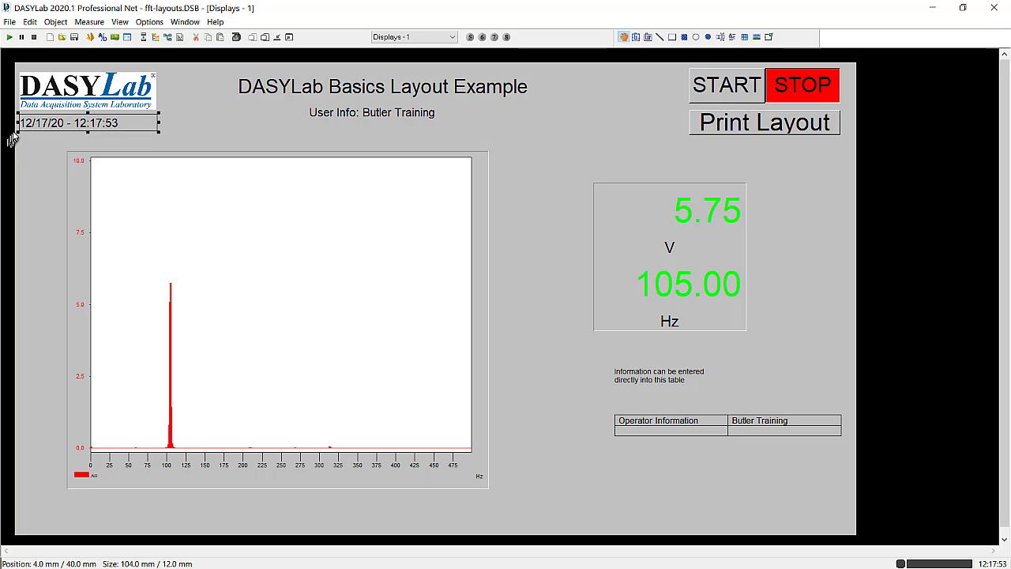
shift+click(381, 117)
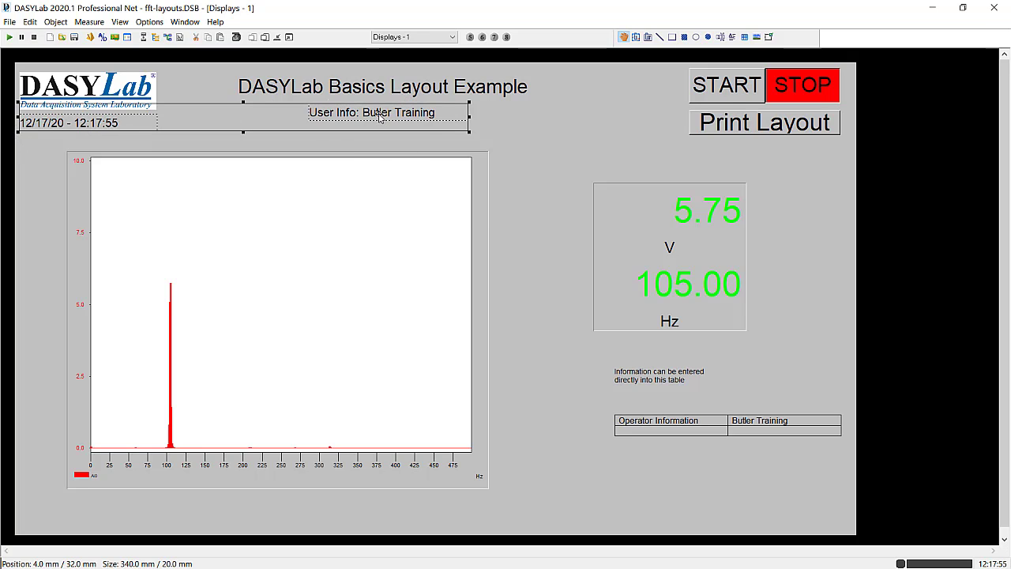
right_click(380, 116)
click(405, 136)
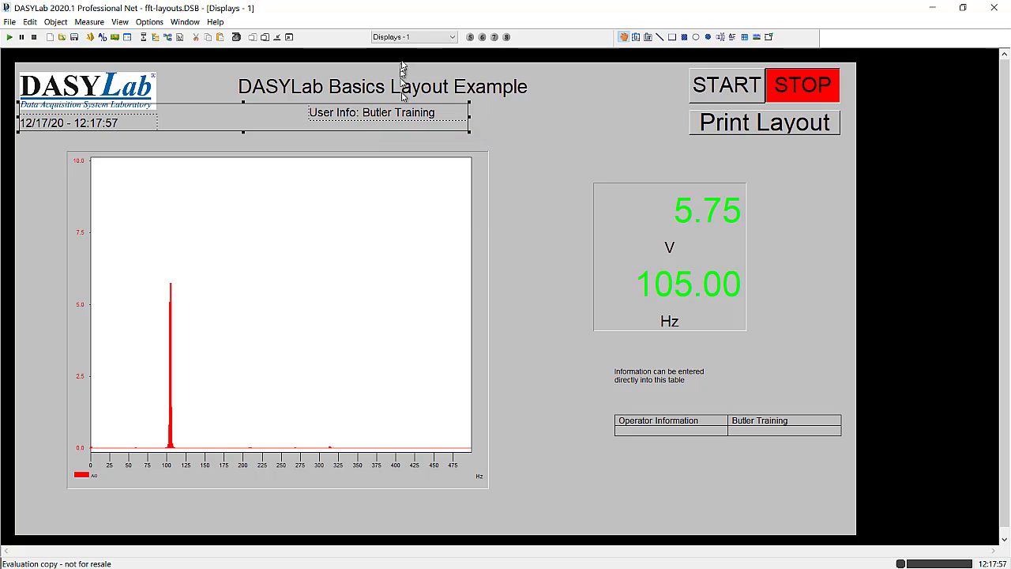
click(406, 38)
click(400, 57)
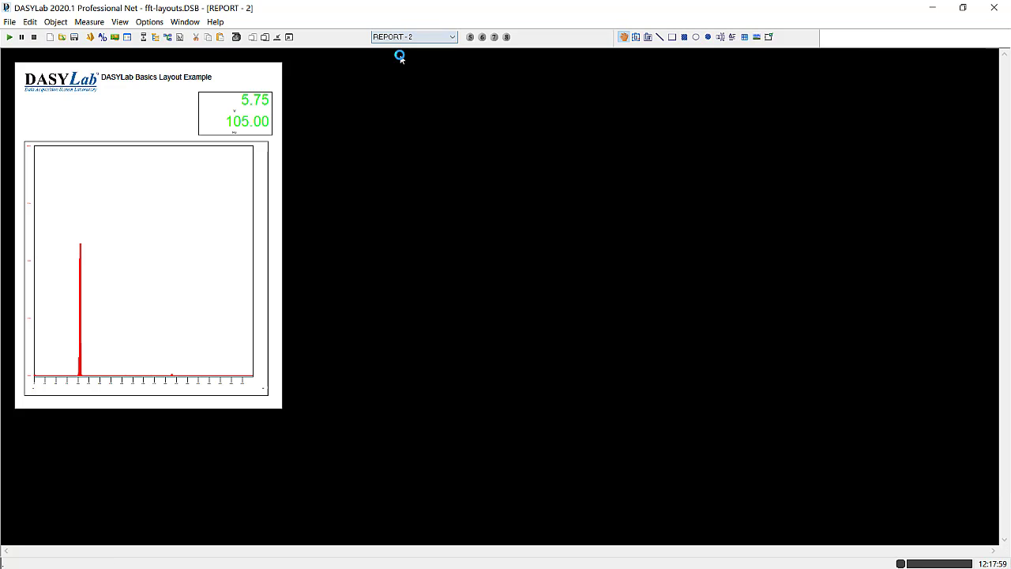
right_click(67, 117)
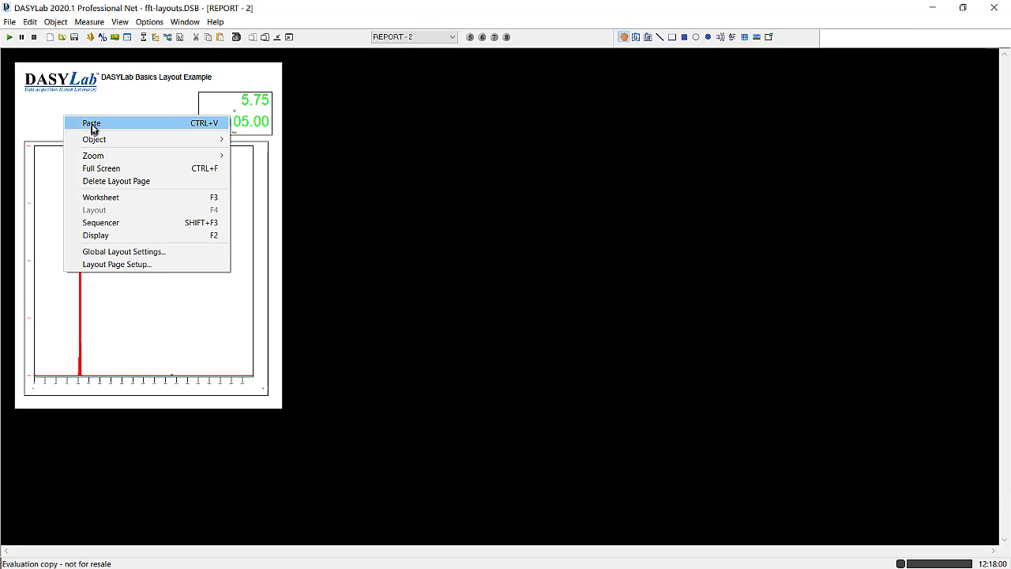
click(92, 124)
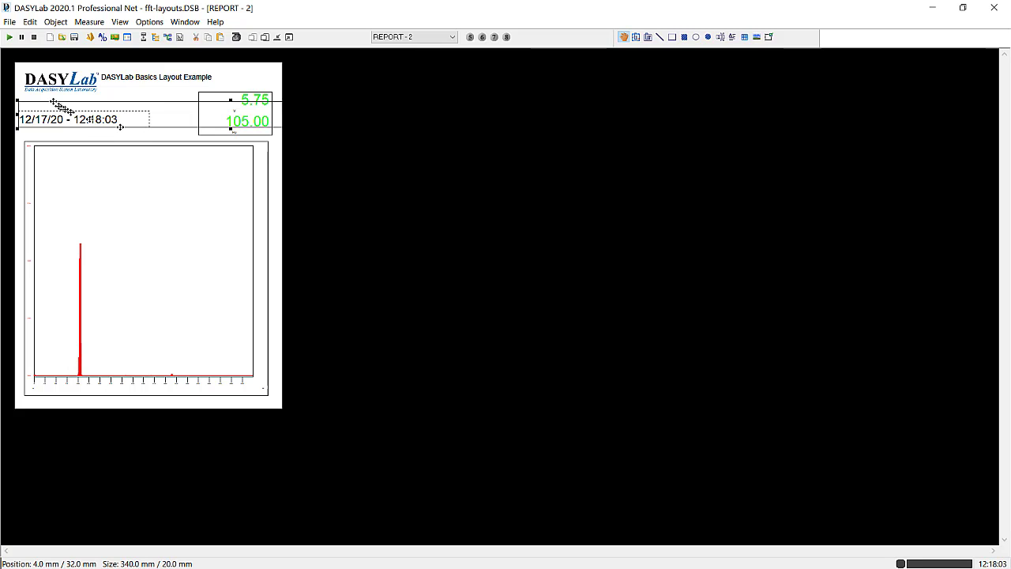
- Shrink the pasted date/time and user info texts and stack them beneath the logo on the report
drag(18, 100, 205, 110)
drag(266, 114, 81, 104)
click(93, 136)
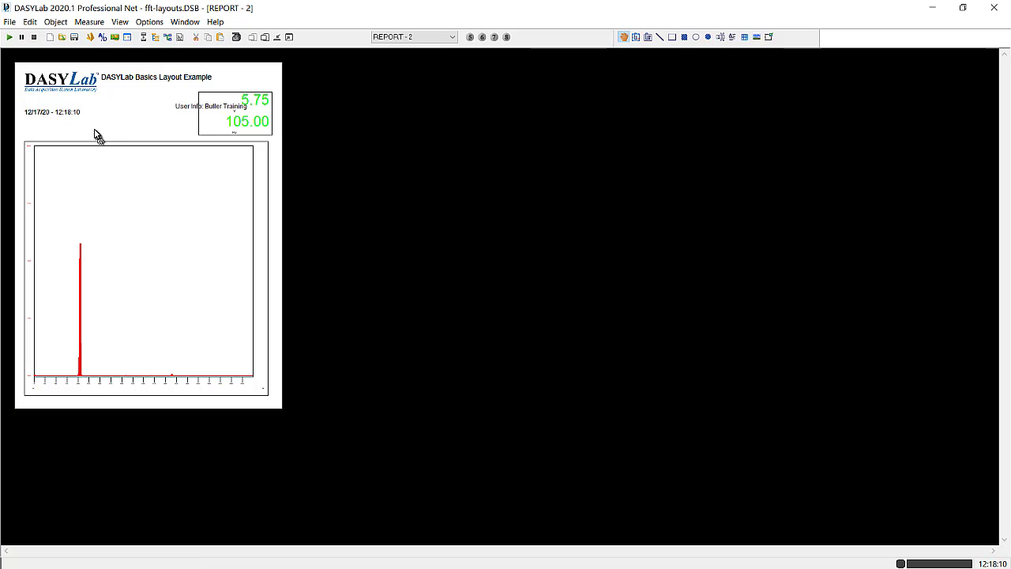
click(37, 111)
drag(40, 110, 39, 99)
drag(185, 112, 43, 112)
click(68, 136)
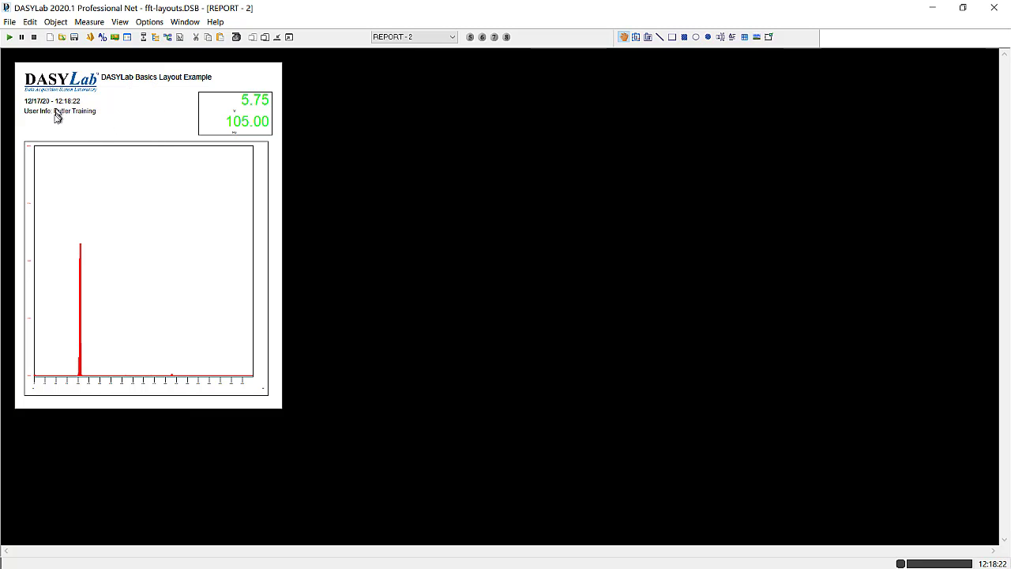
- Turn off the frame around the digital meter graphic on the report page
double_click(226, 102)
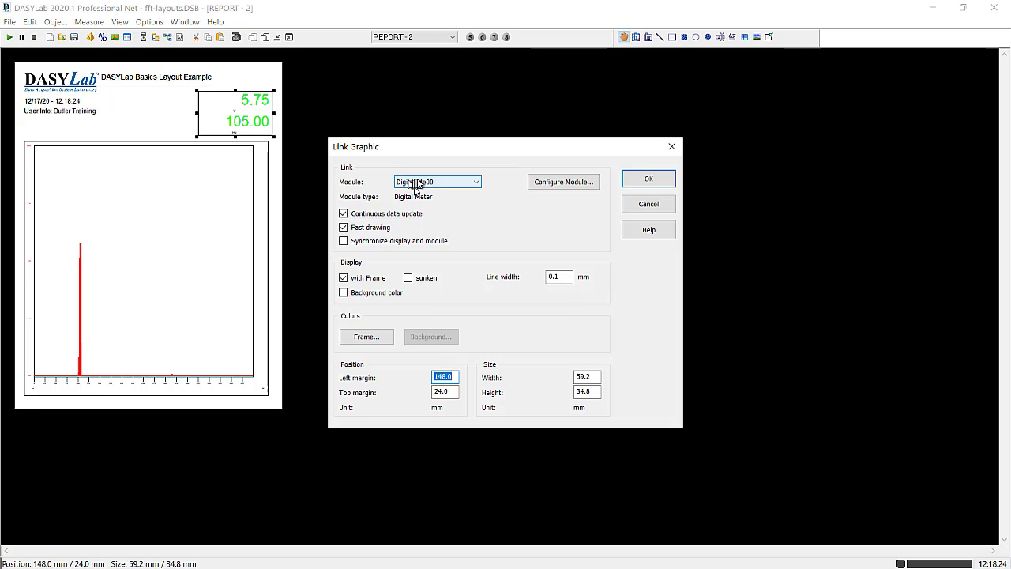
click(371, 279)
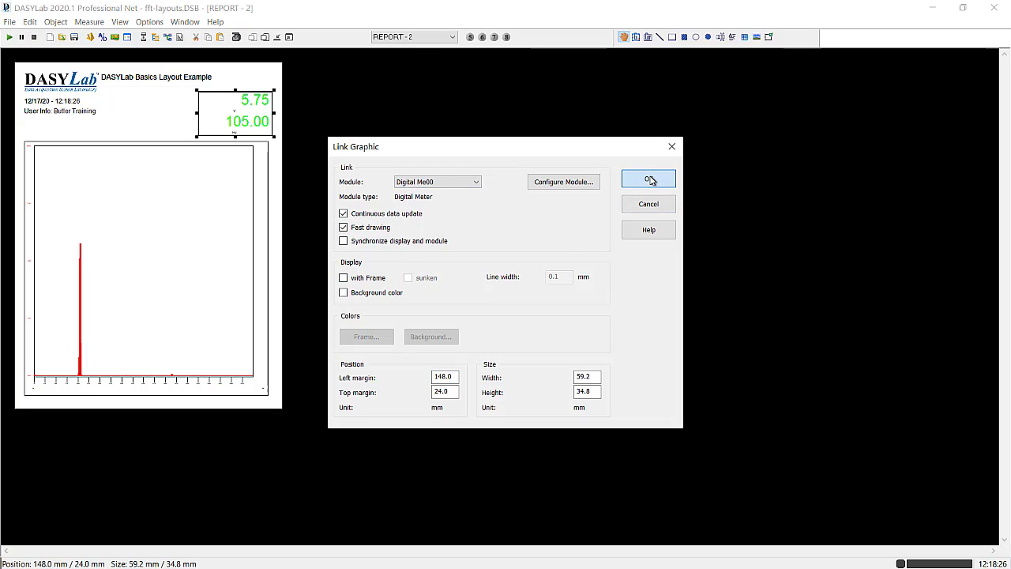
click(649, 181)
click(135, 120)
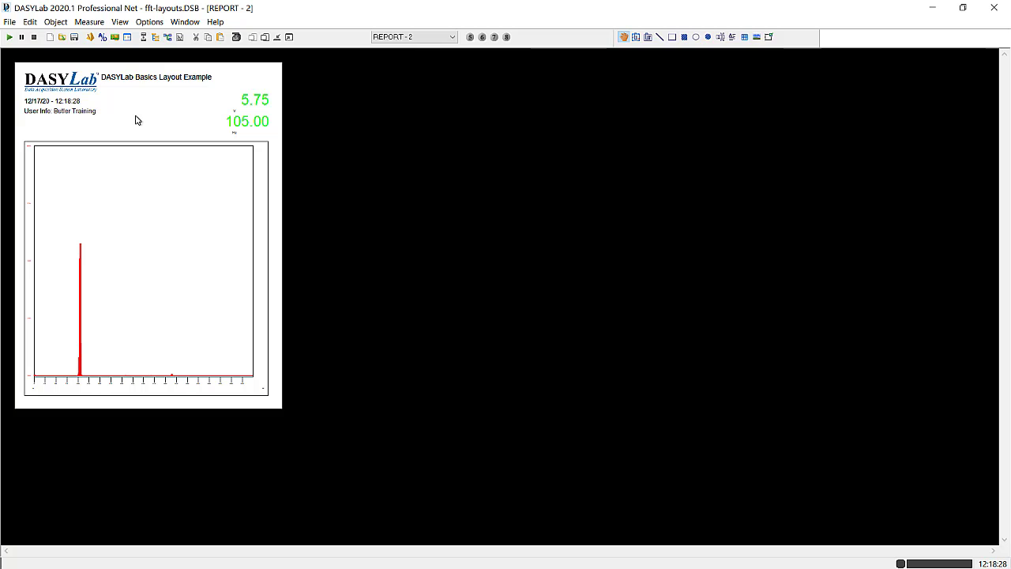
- Turn off the frame around the Y/t chart graphic on the report page
double_click(158, 295)
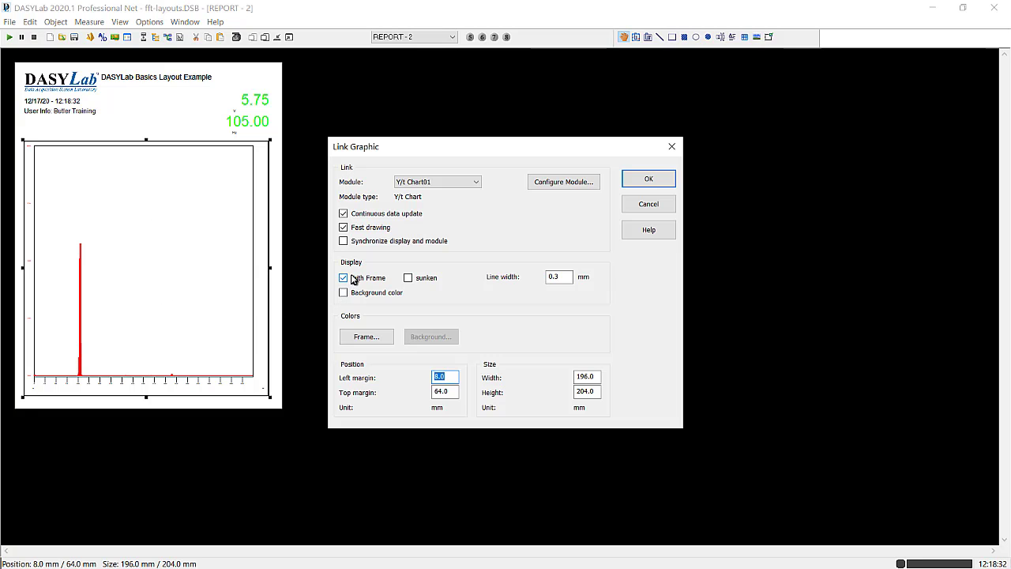
click(343, 278)
click(649, 181)
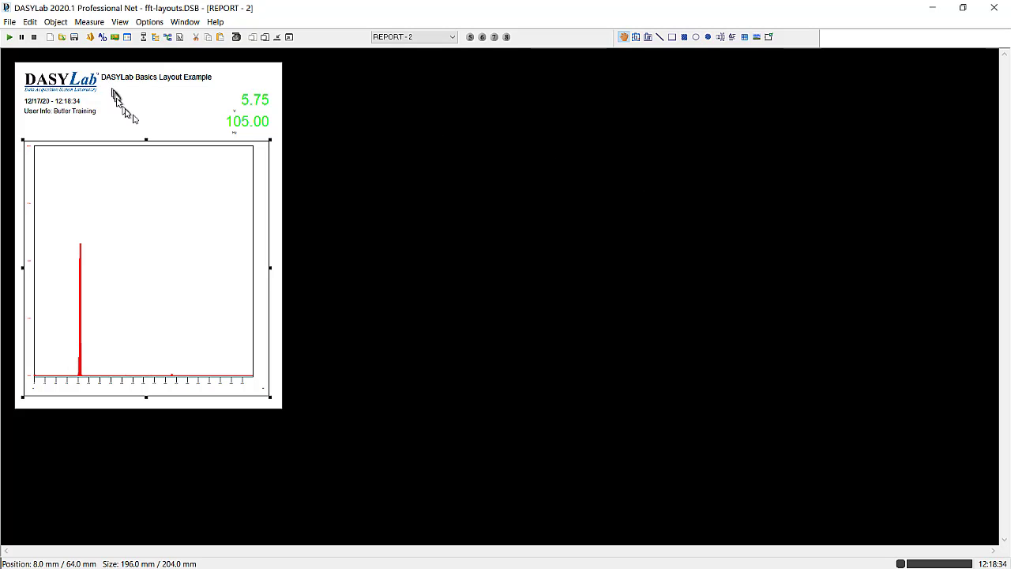
click(154, 122)
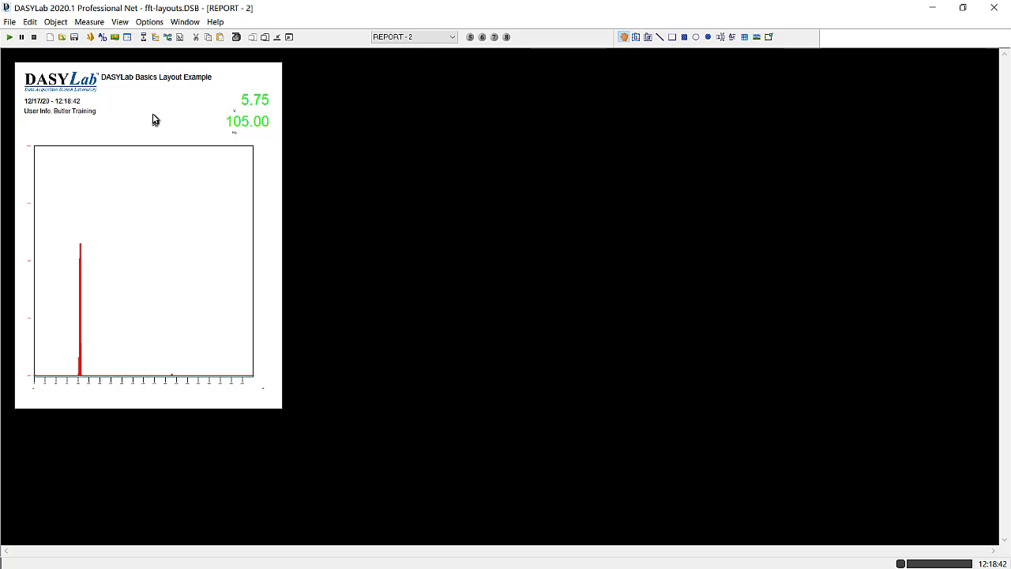
- Set the REPORT layout page's background color to light gray in the page setup
double_click(154, 119)
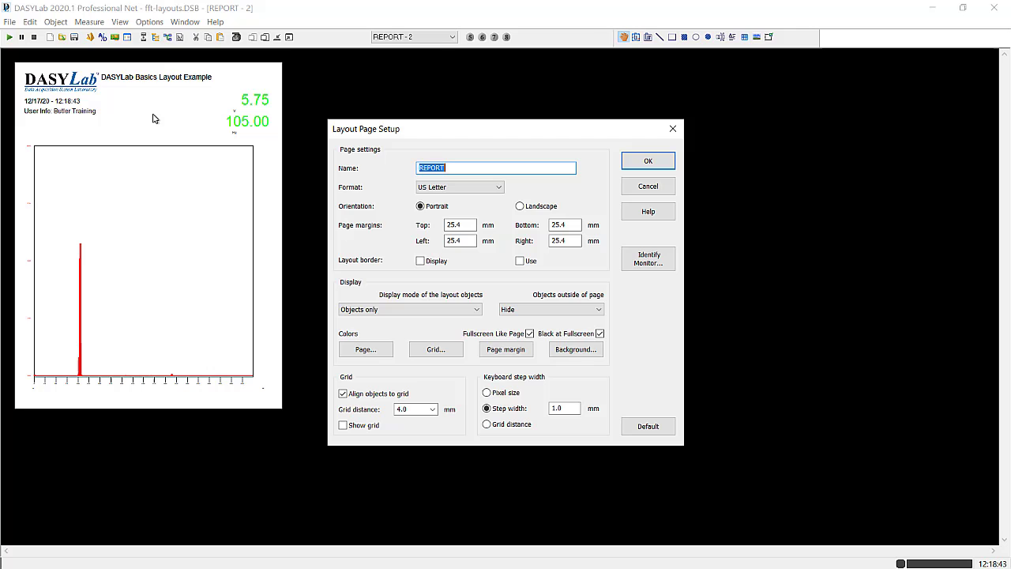
click(377, 350)
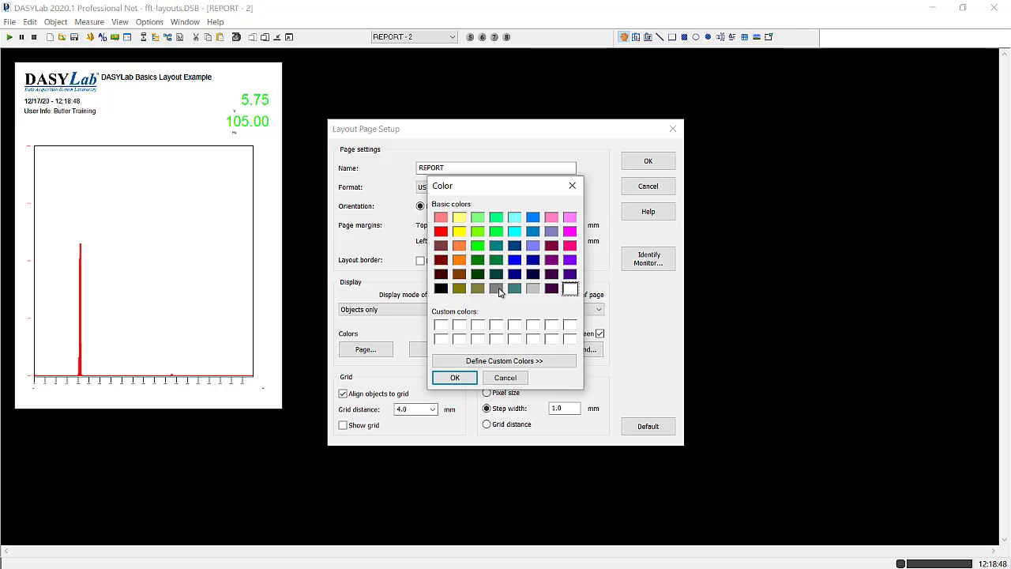
click(533, 289)
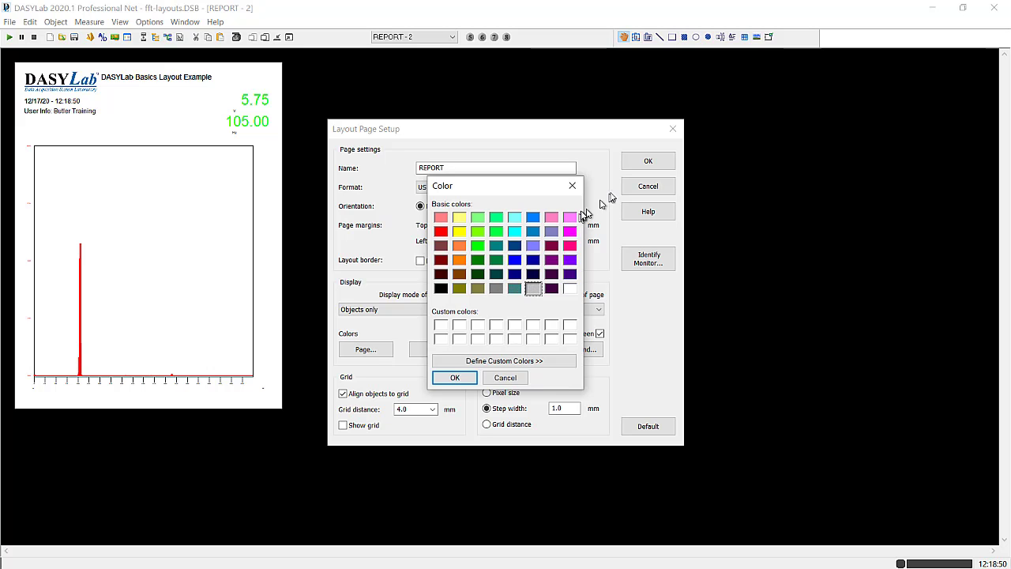
click(460, 378)
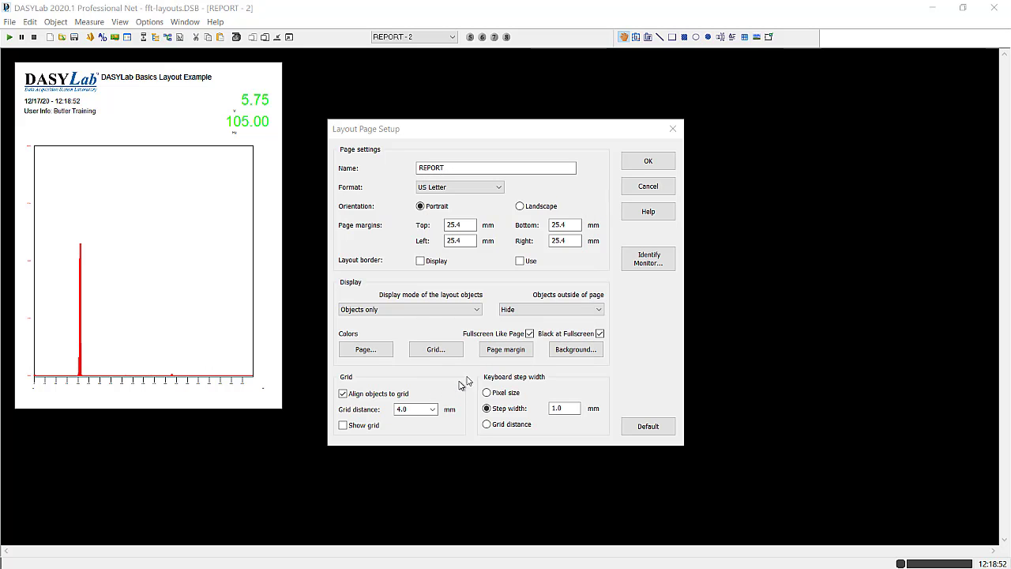
click(648, 160)
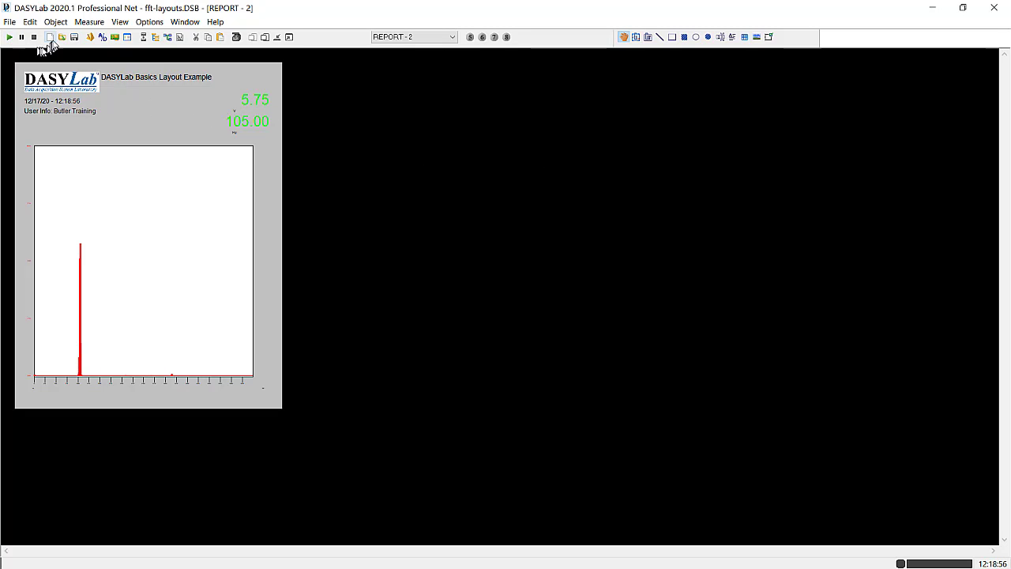
- Start the measurement, keeping the prefilled user information at startup
click(10, 38)
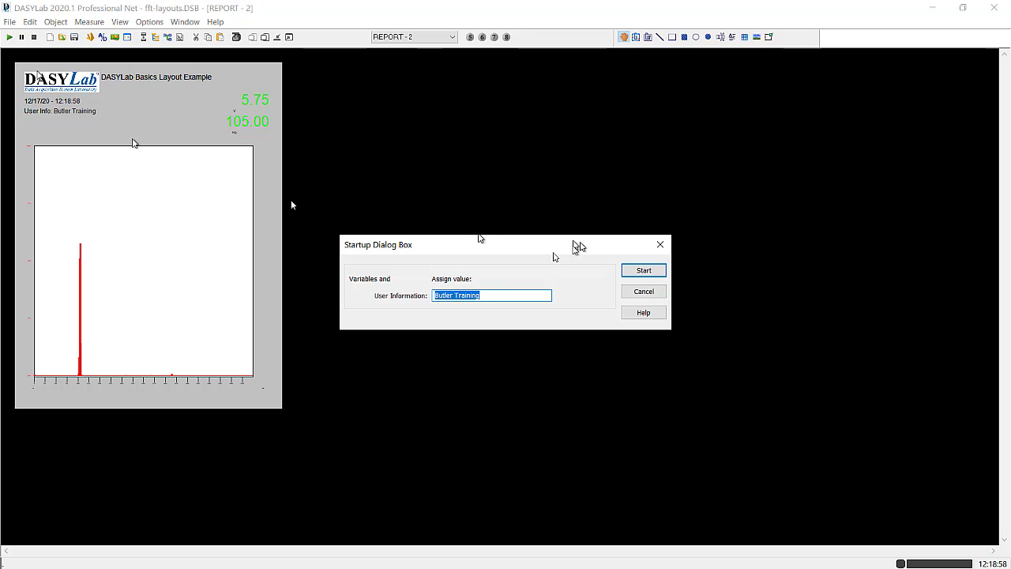
click(659, 274)
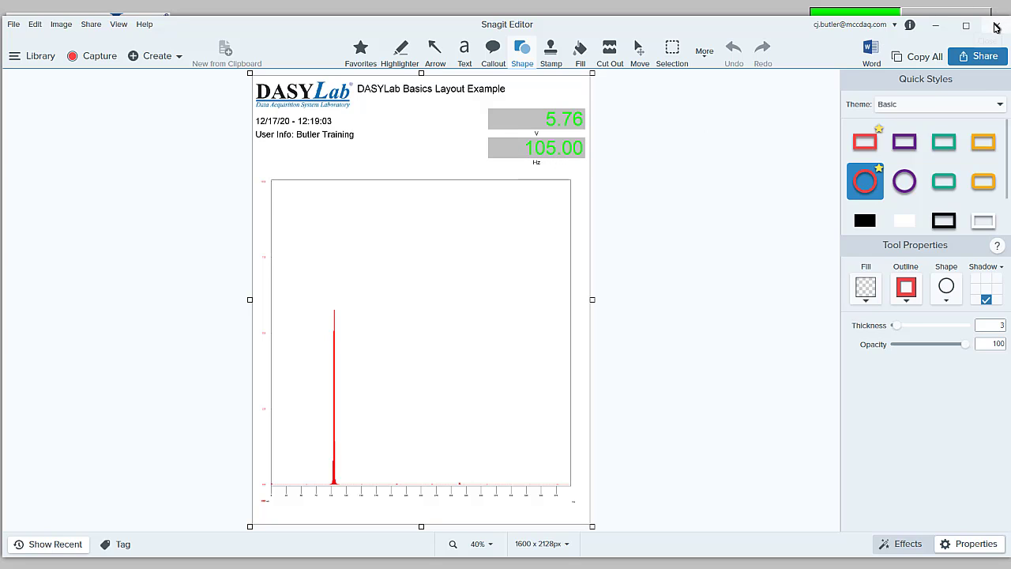
- Close the report output in Snagit Editor and stop the running measurement from the DASYLab display layout
click(996, 27)
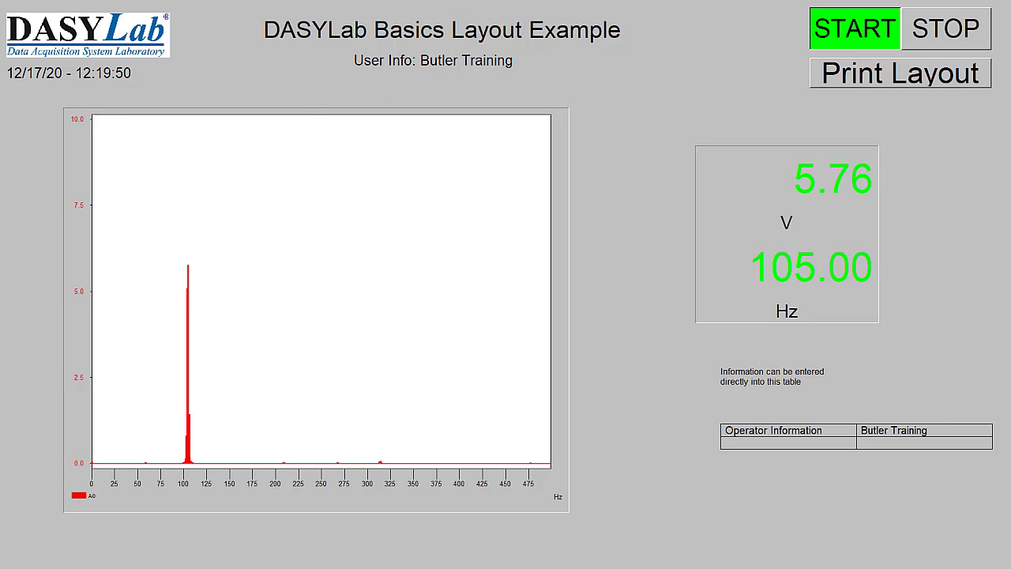
click(944, 34)
key(Escape)
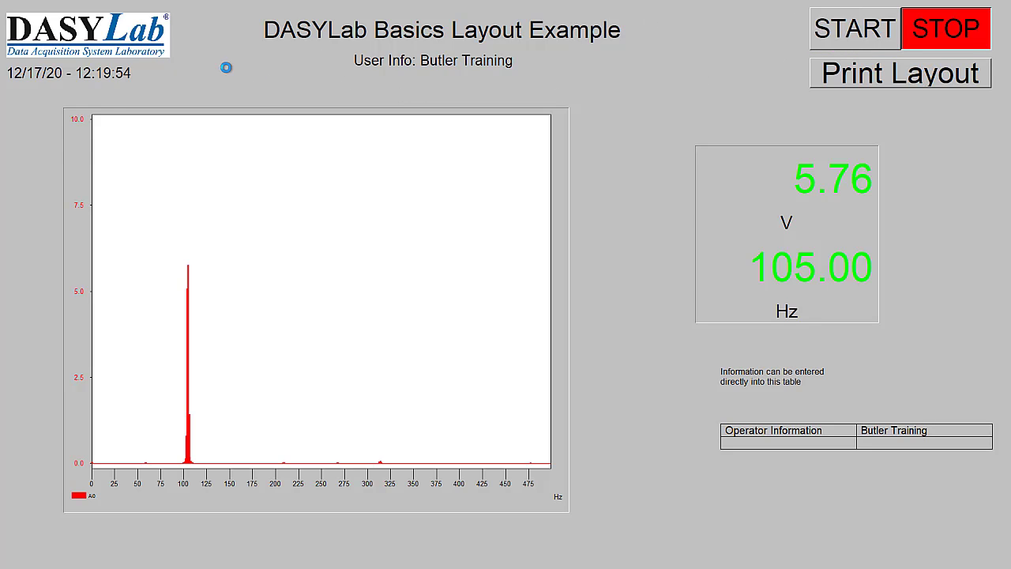
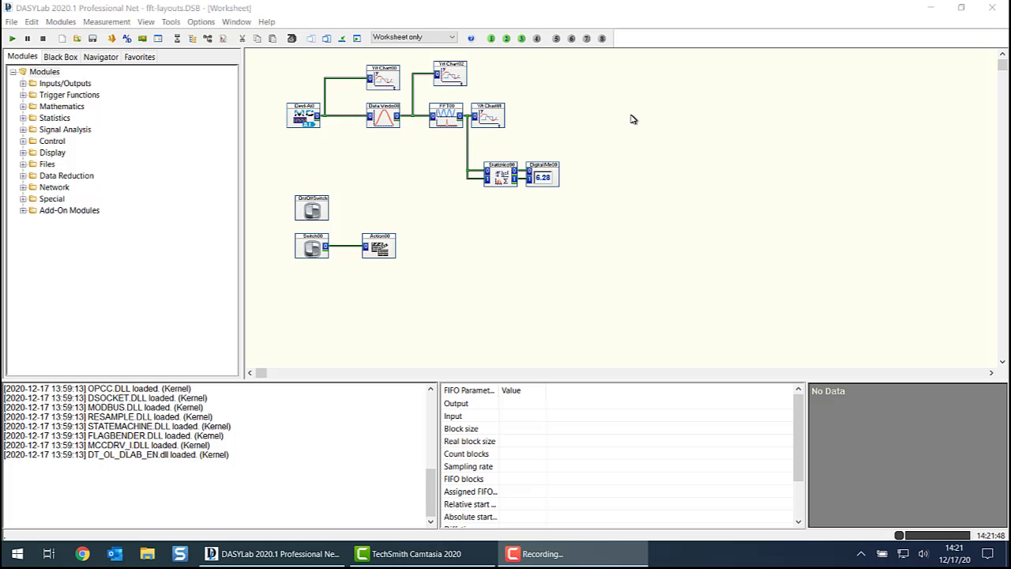
- Define global variable 1 with the description "Filter Frequency" and a value of 60
click(199, 22)
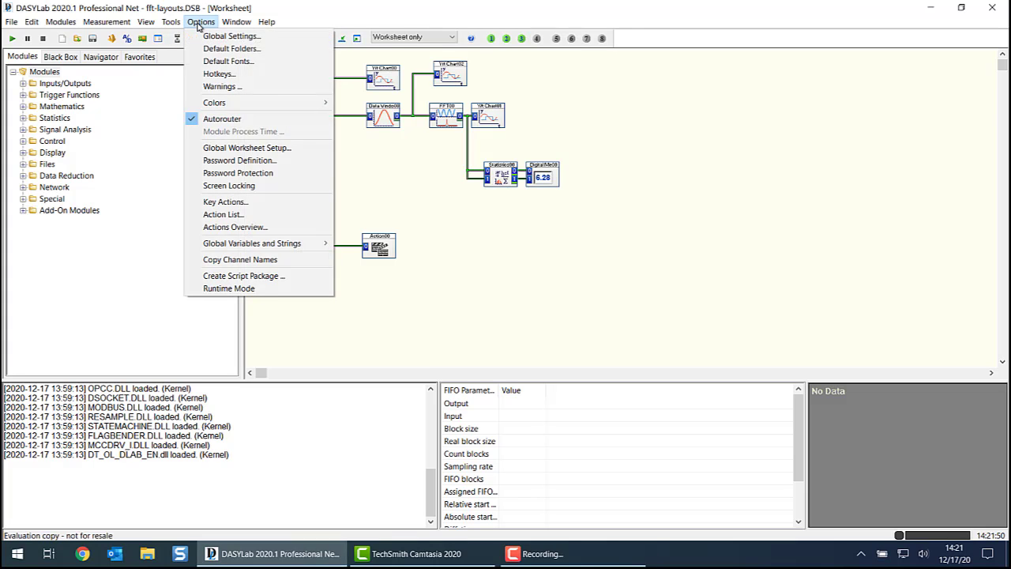
mouse_move(265, 244)
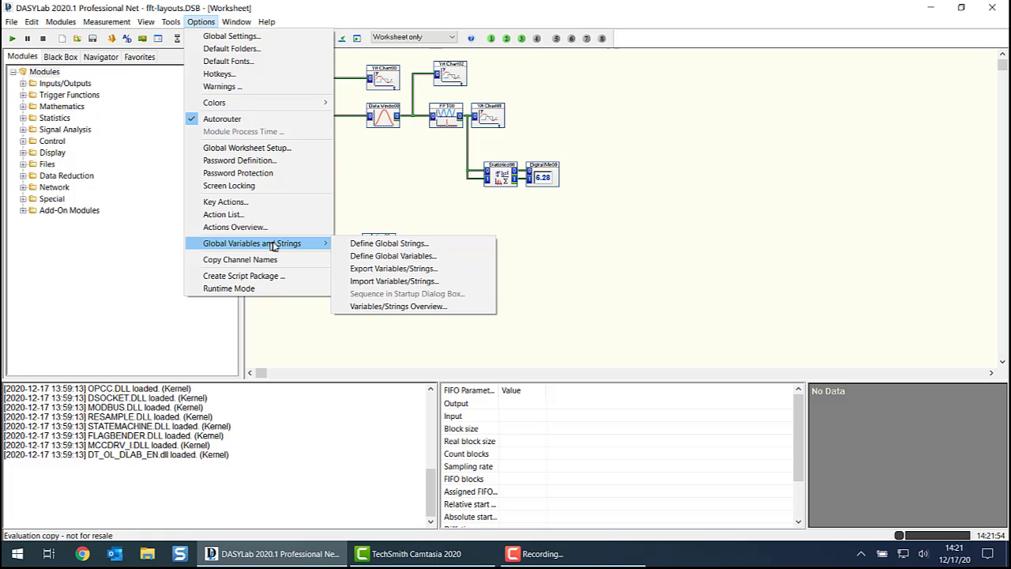
click(423, 257)
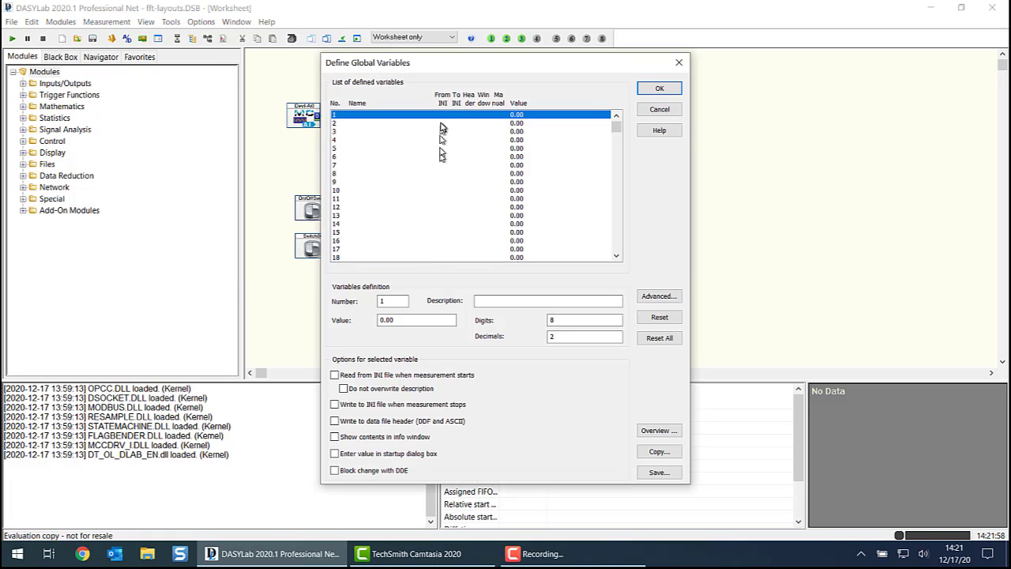
click(500, 300)
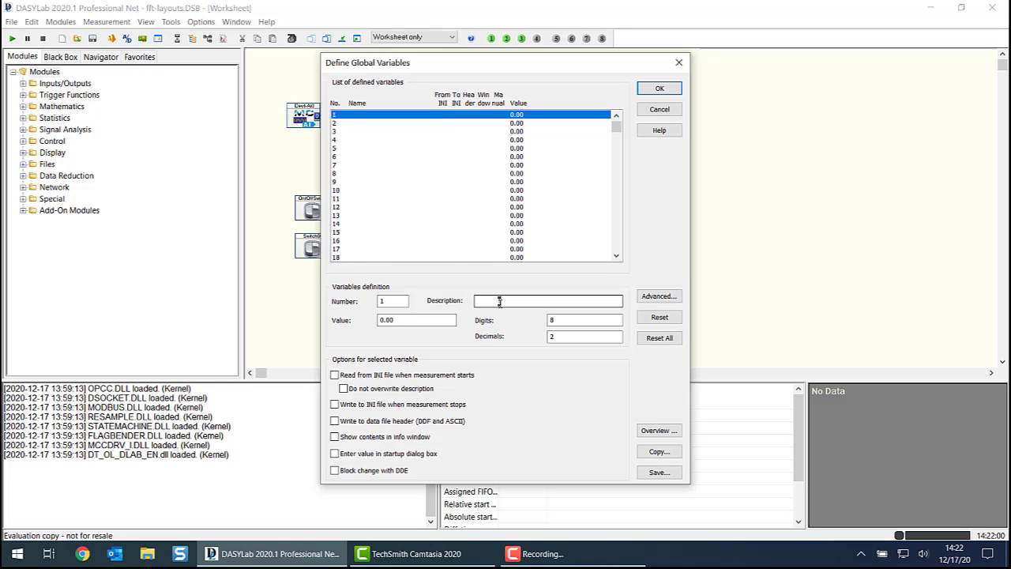
text(Fil)
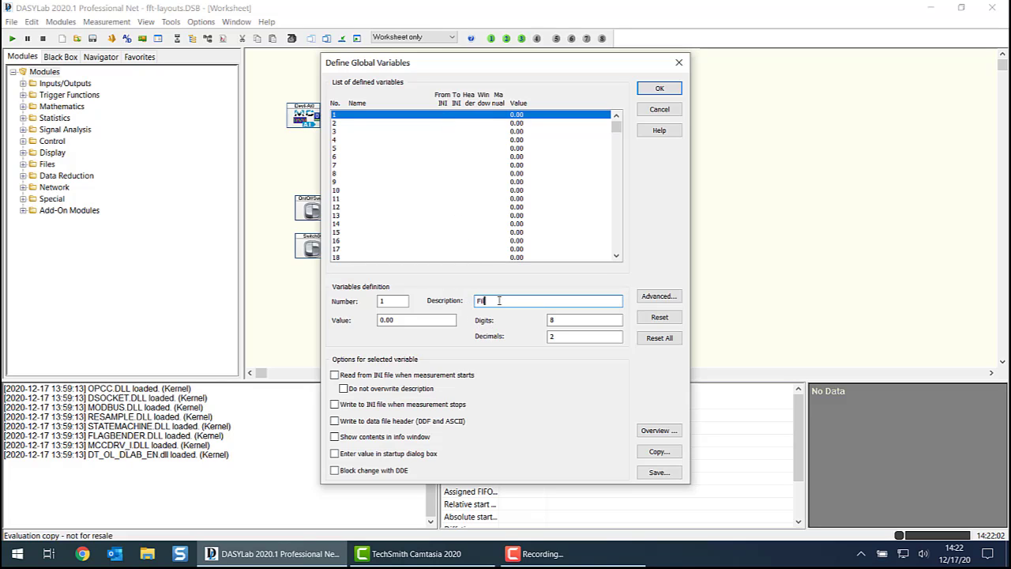
text(ter Frequency)
double_click(381, 320)
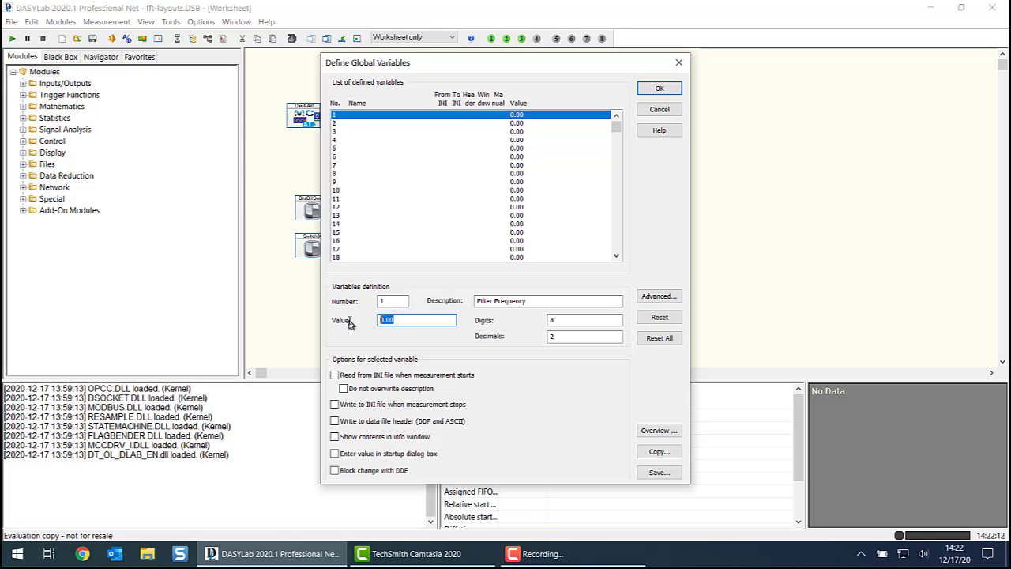
text(60)
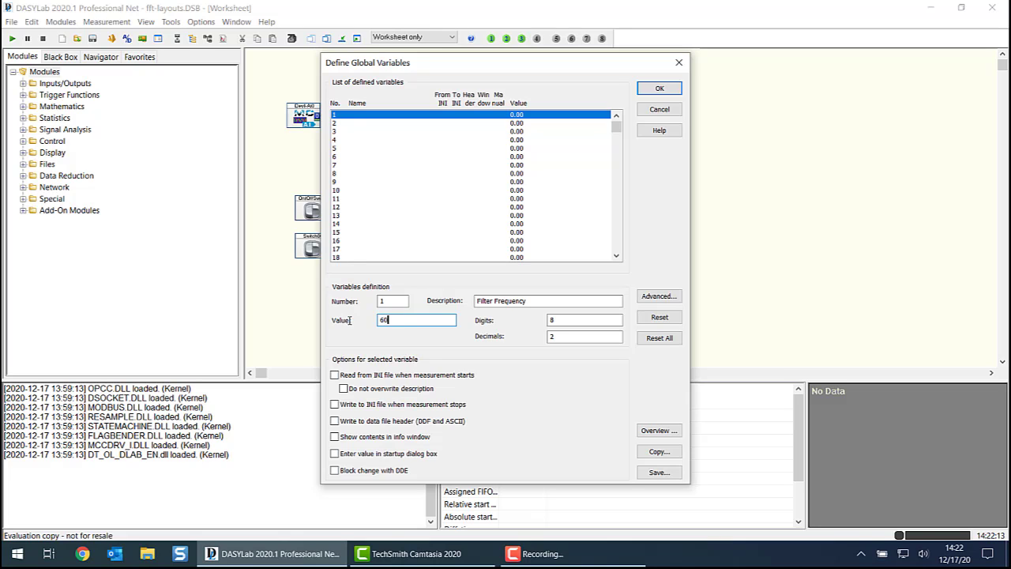
click(576, 335)
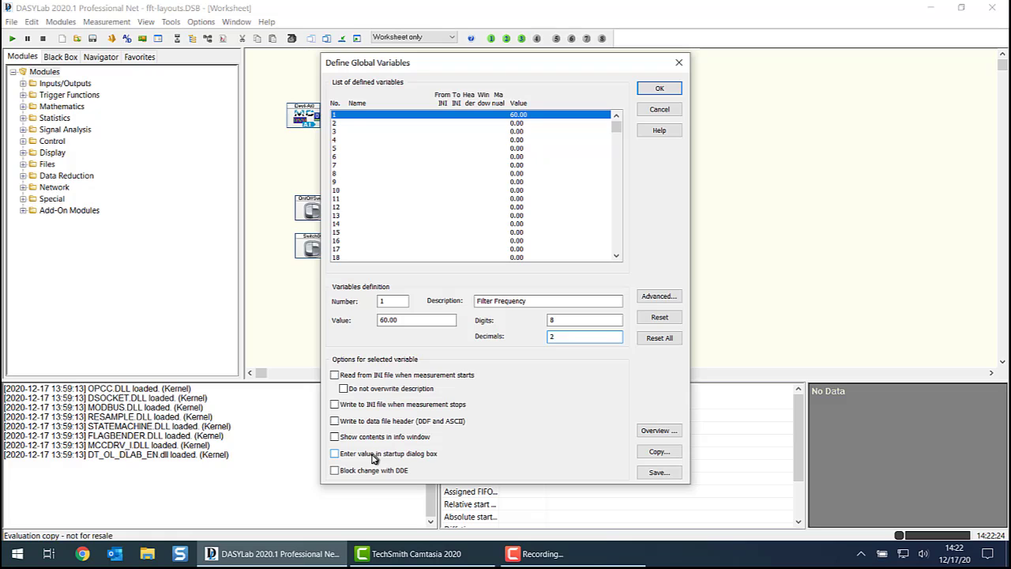
- Have the filter frequency variable entered in the startup dialog box, name it FILTER_FREQ and save the global variable definitions
click(335, 454)
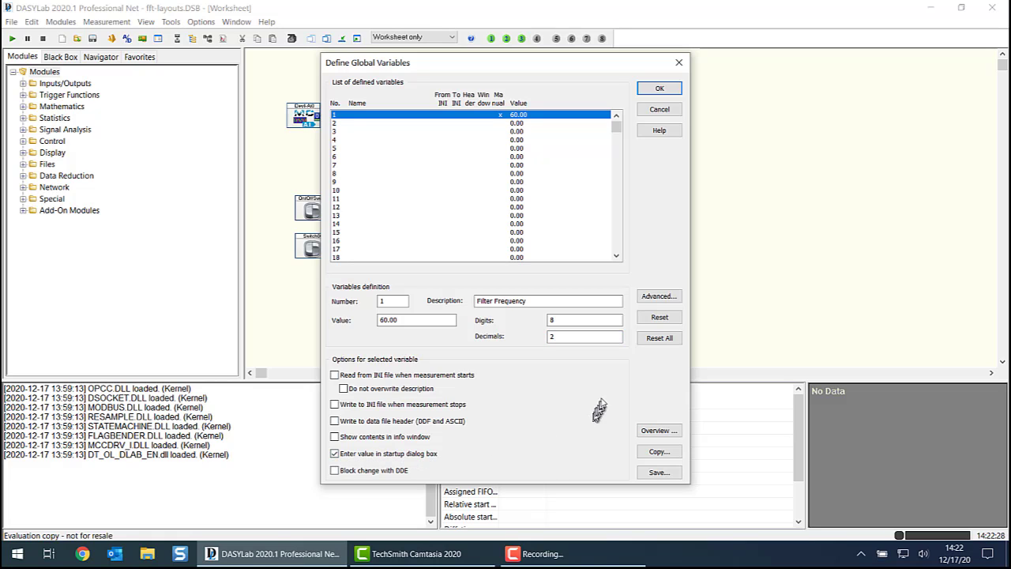
click(659, 296)
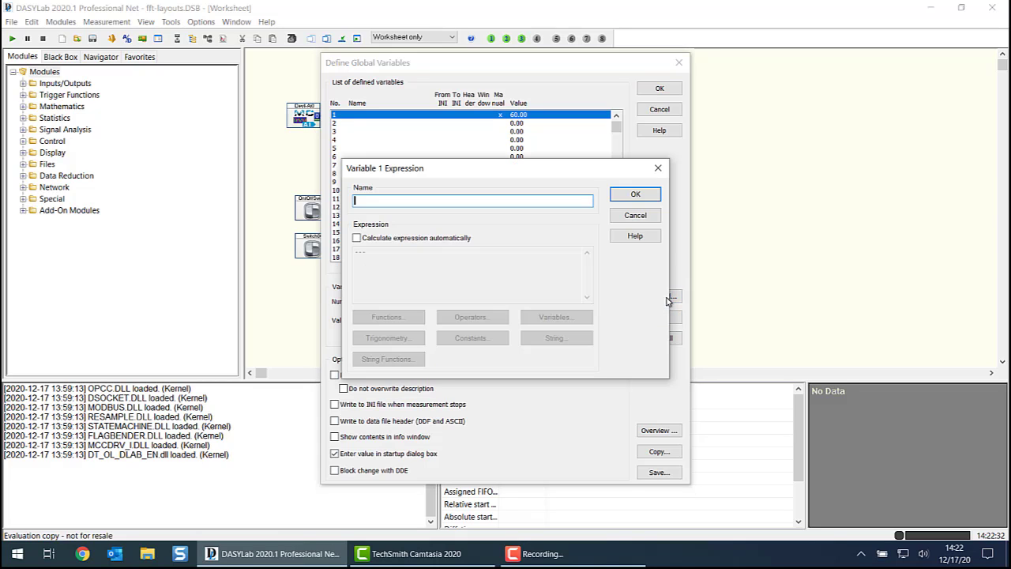
text(FILTER_FREQ)
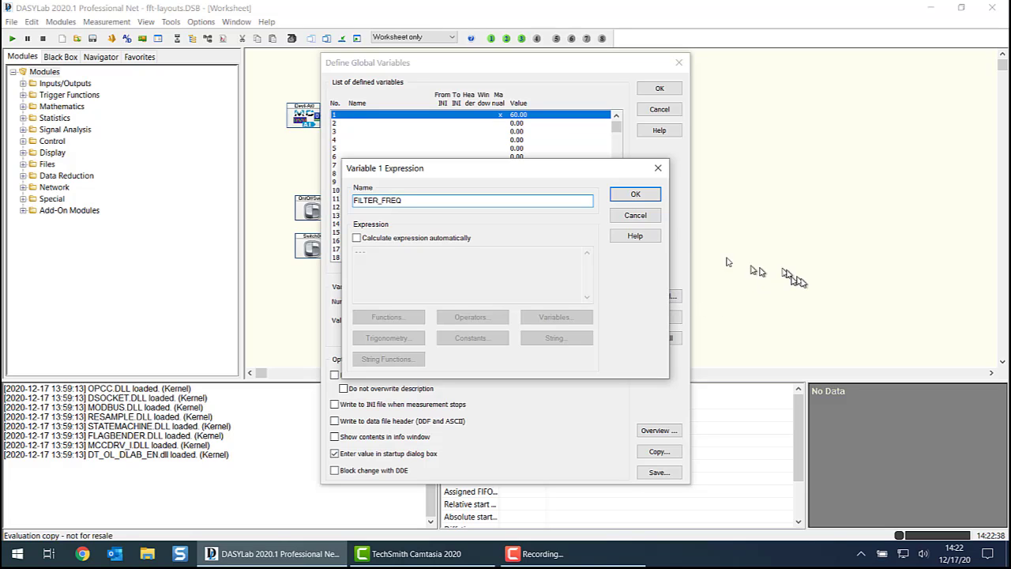
click(635, 195)
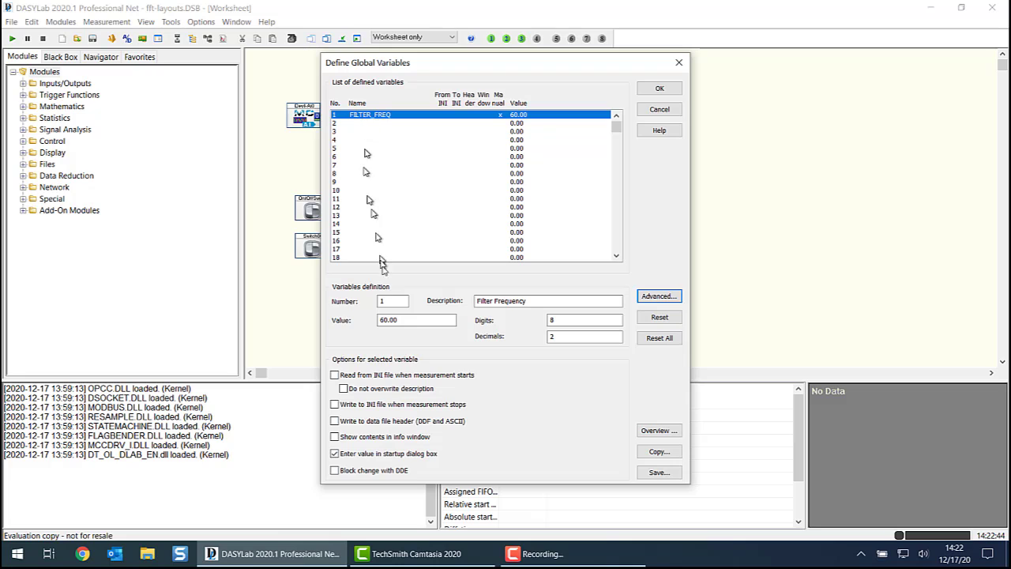
click(401, 320)
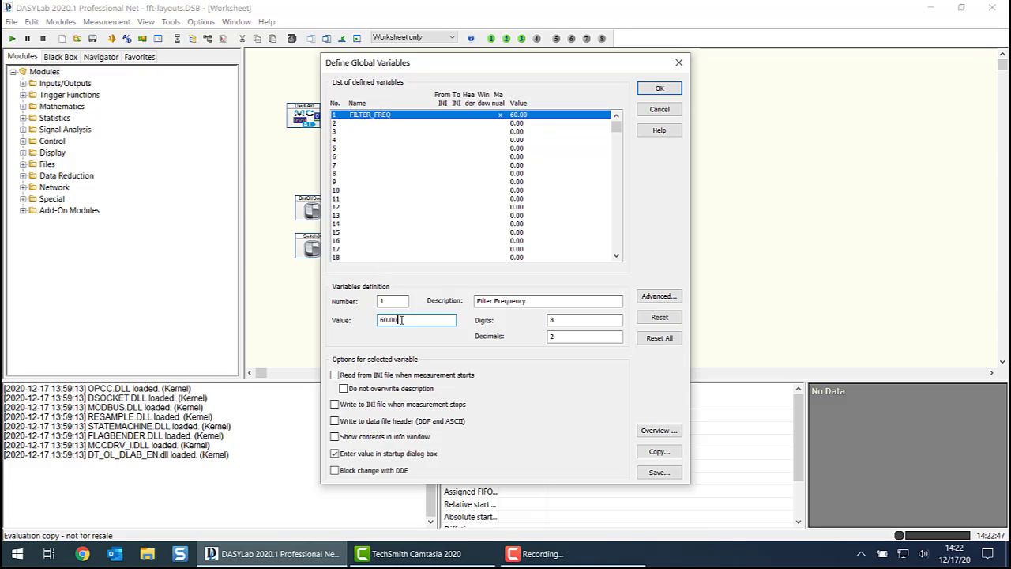
click(655, 90)
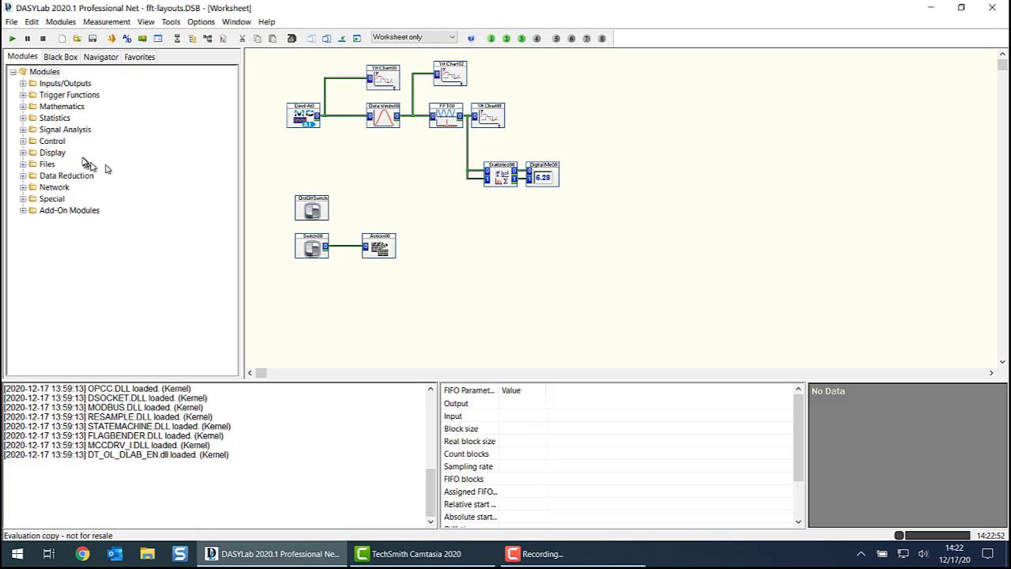
- Add a Digital Filter module from Signal Analysis below the Data Window module and open its settings
click(23, 130)
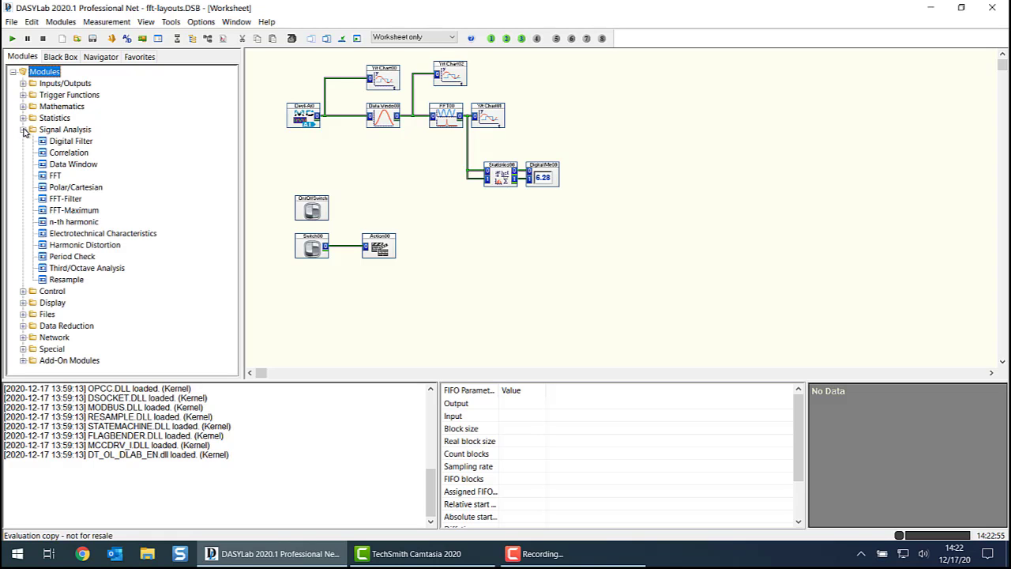
click(62, 143)
drag(61, 145, 353, 155)
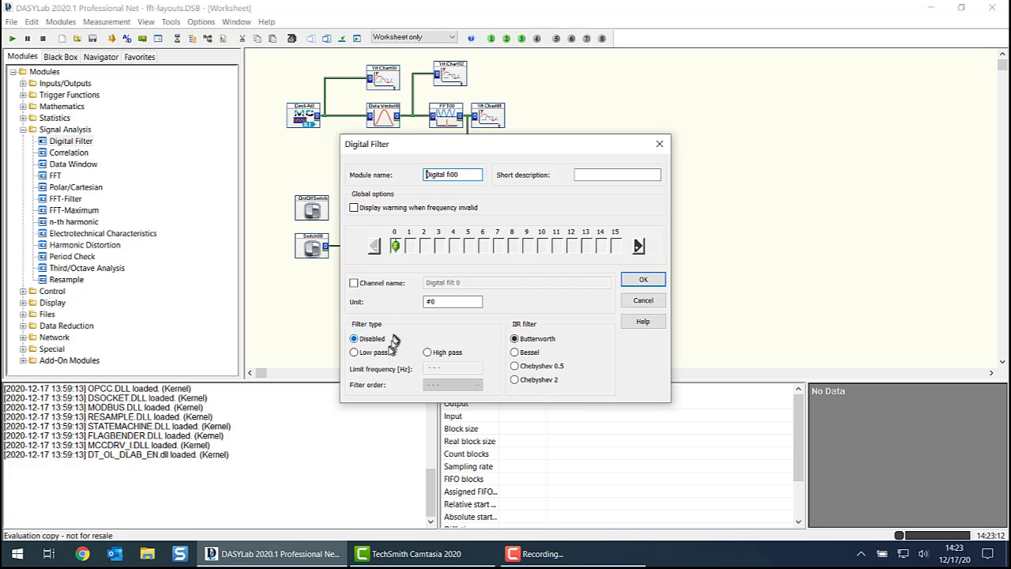
- Set the digital filter to low pass with the global variable FILTER_FREQ as its limit frequency
click(374, 353)
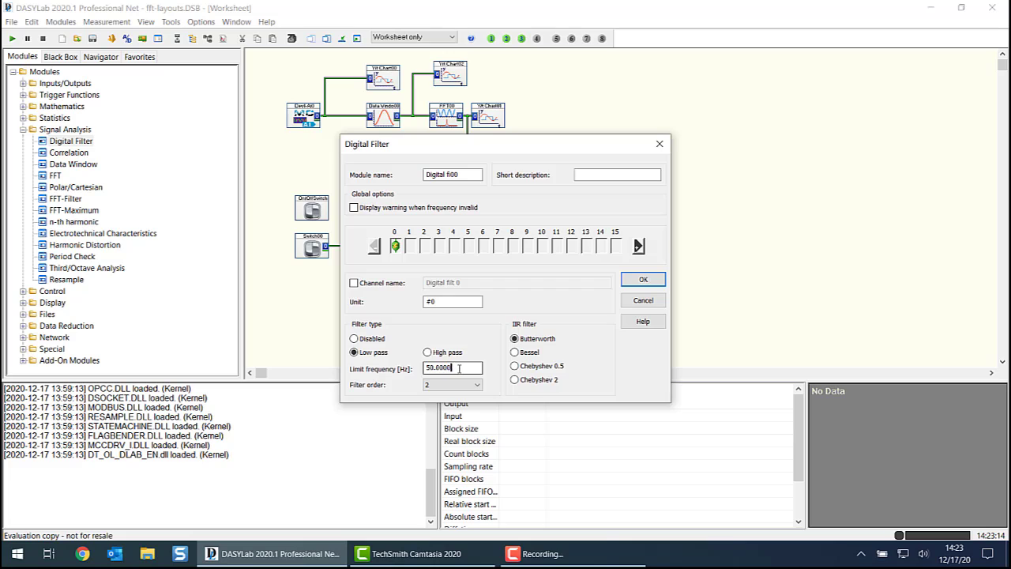
drag(460, 368, 406, 368)
key(BackSpace)
right_click(436, 369)
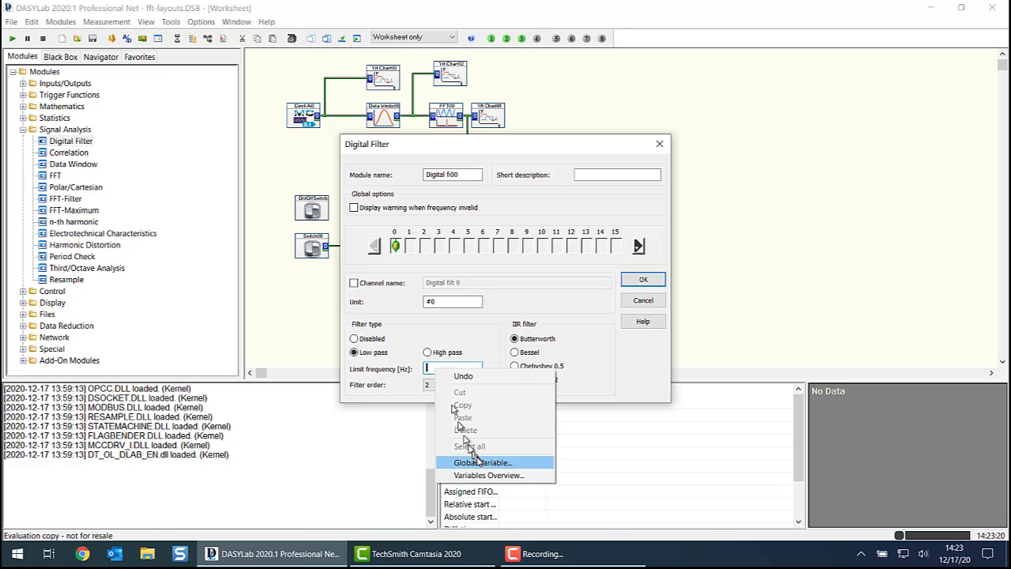
click(481, 462)
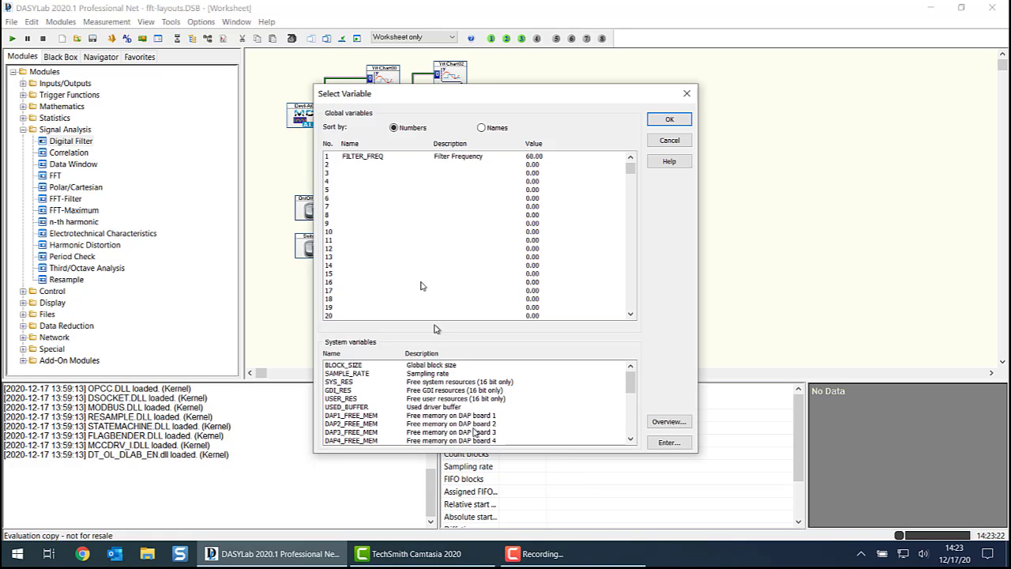
click(377, 162)
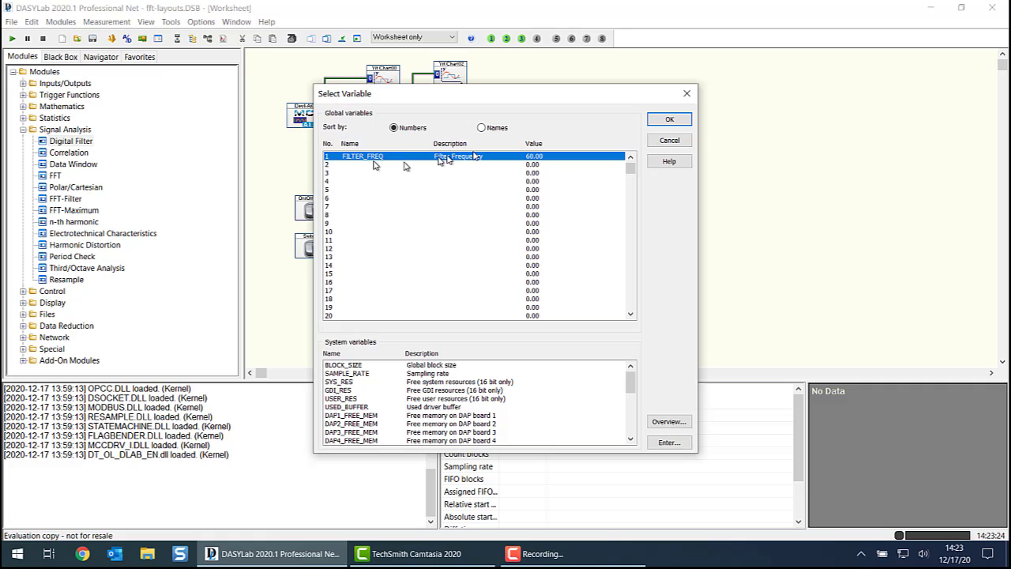
click(669, 119)
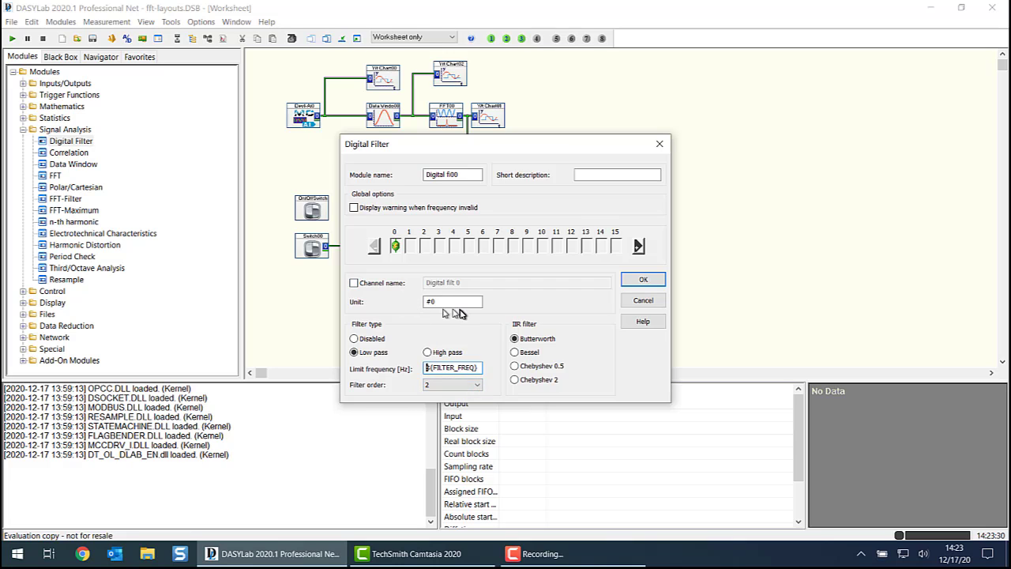
click(644, 281)
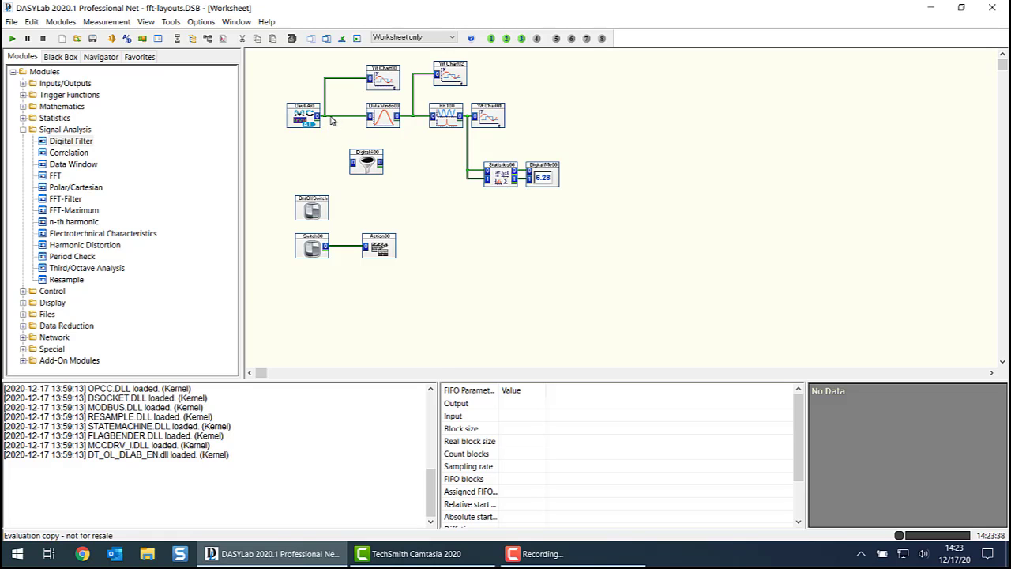
- Delete the analog input module's output connections and move the module away from the Data Window to make room
right_click(304, 116)
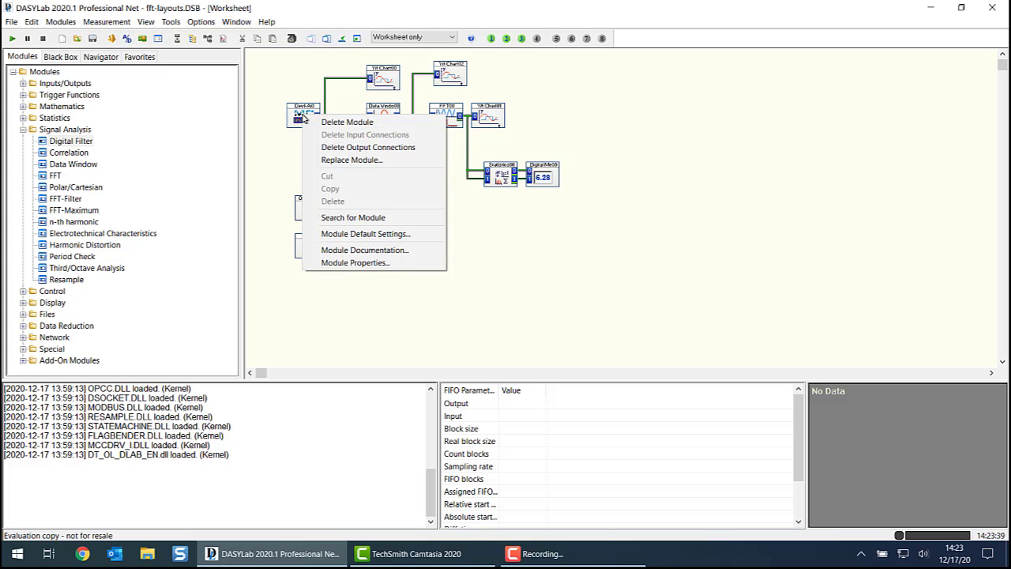
click(335, 147)
drag(307, 110, 286, 109)
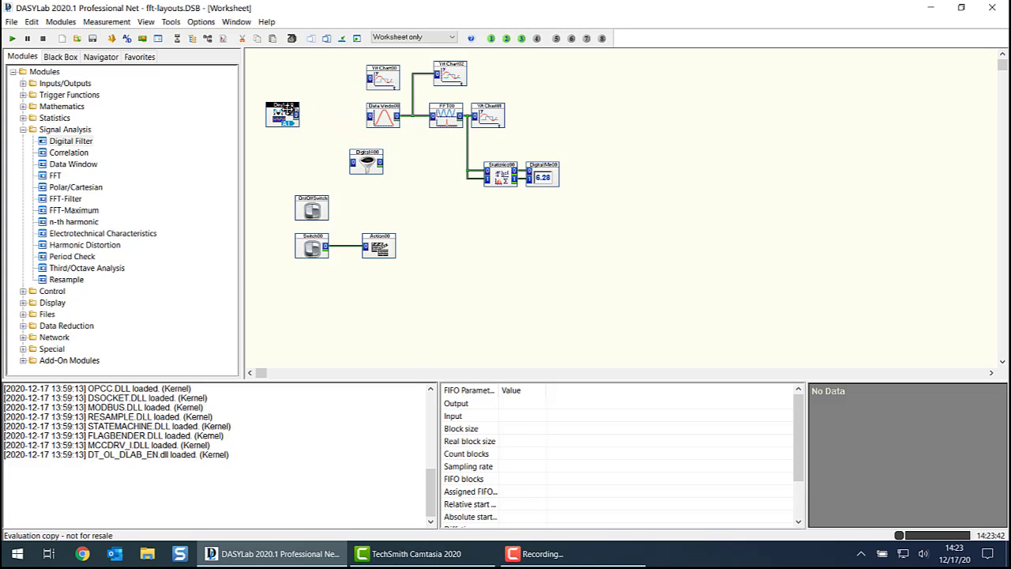
- Connect the Digital Filter between the analog input and Data Window modules, and branch its output to the first Y/t chart
drag(366, 161, 323, 116)
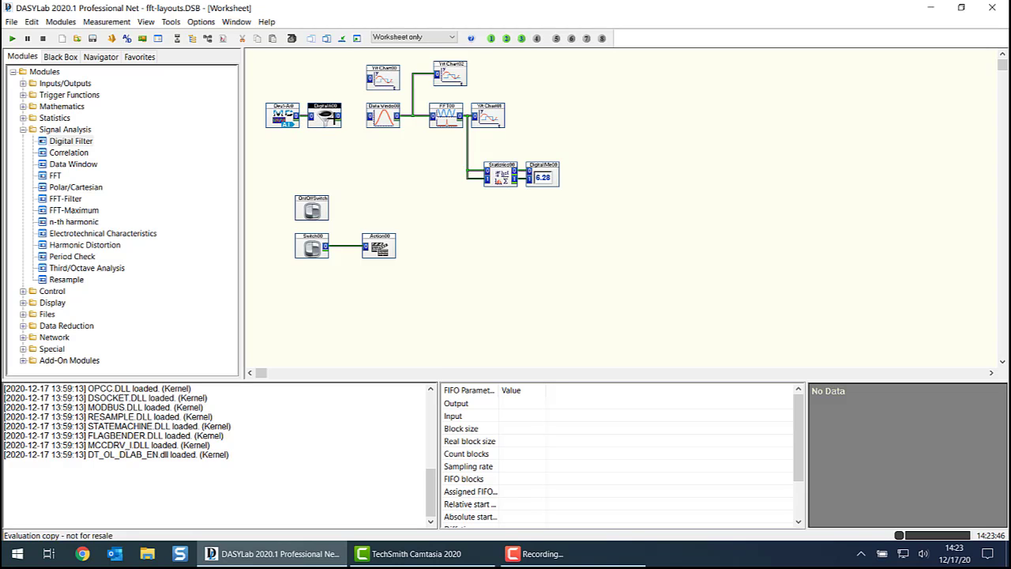
mouse_move(393, 116)
mouse_down()
mouse_move(378, 116)
mouse_move(394, 116)
mouse_up()
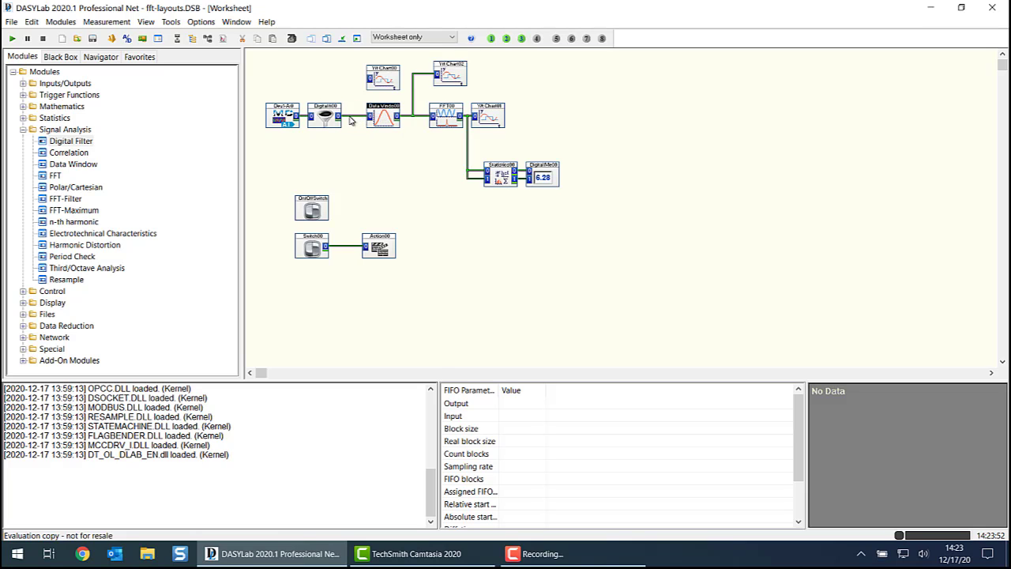
drag(351, 119, 371, 80)
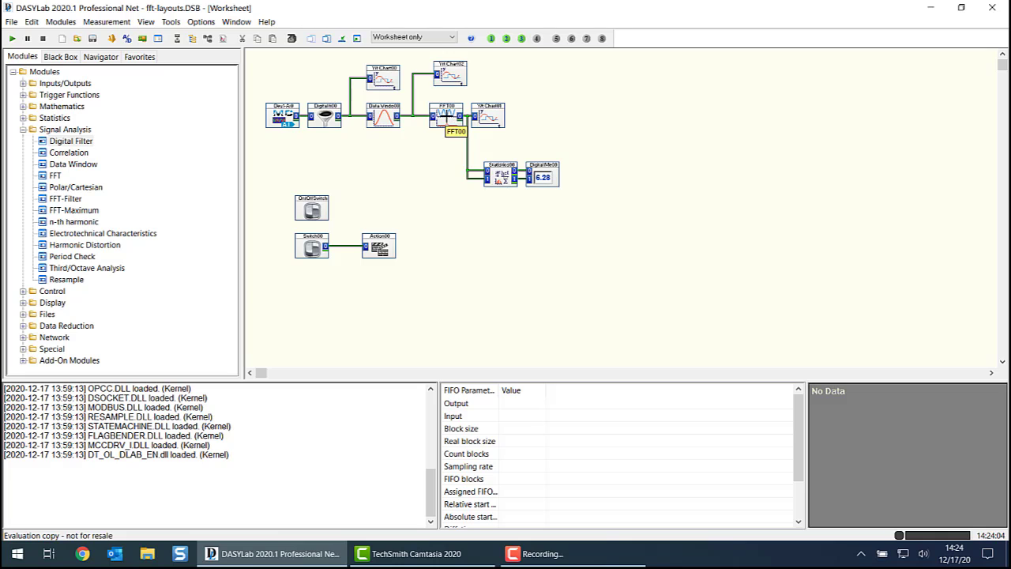
- Switch to the Displays - 1 layout and open the properties of the operator information table
click(237, 22)
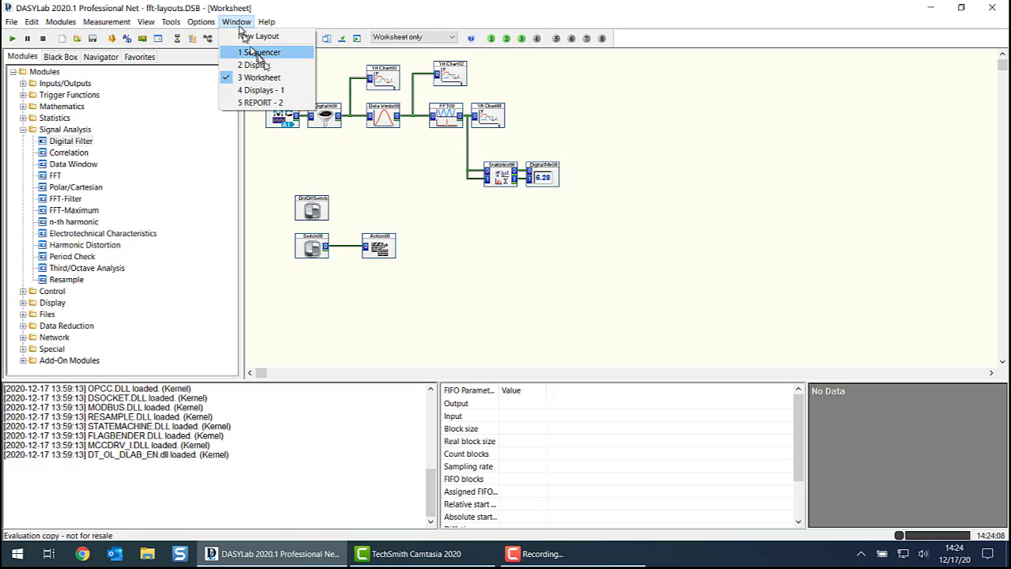
click(274, 92)
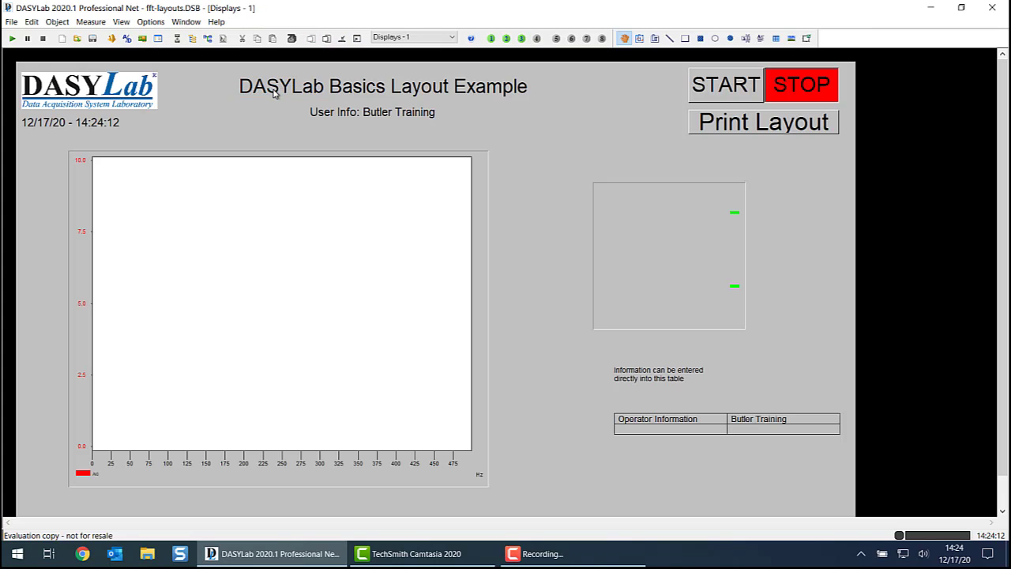
click(649, 426)
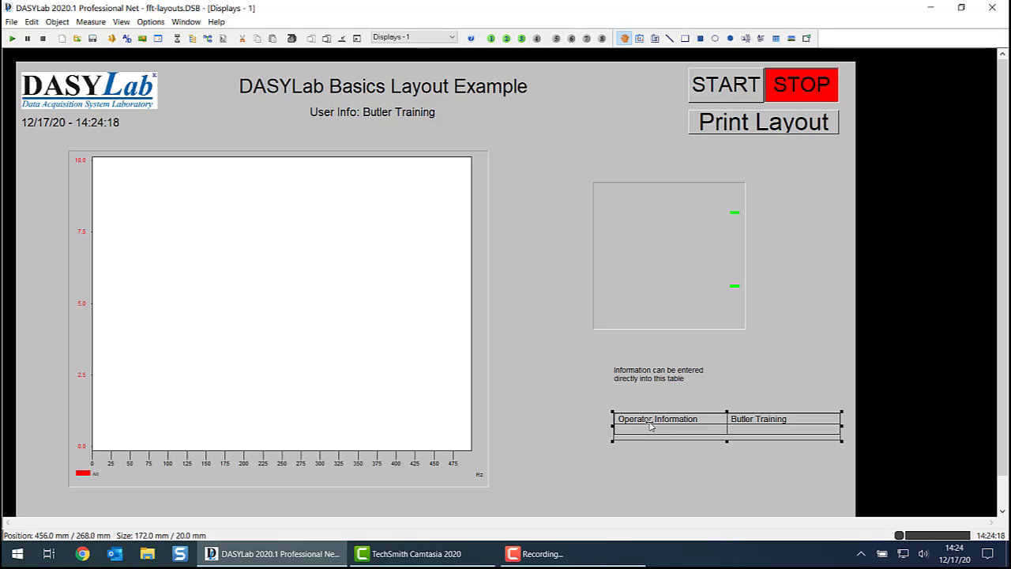
right_click(651, 425)
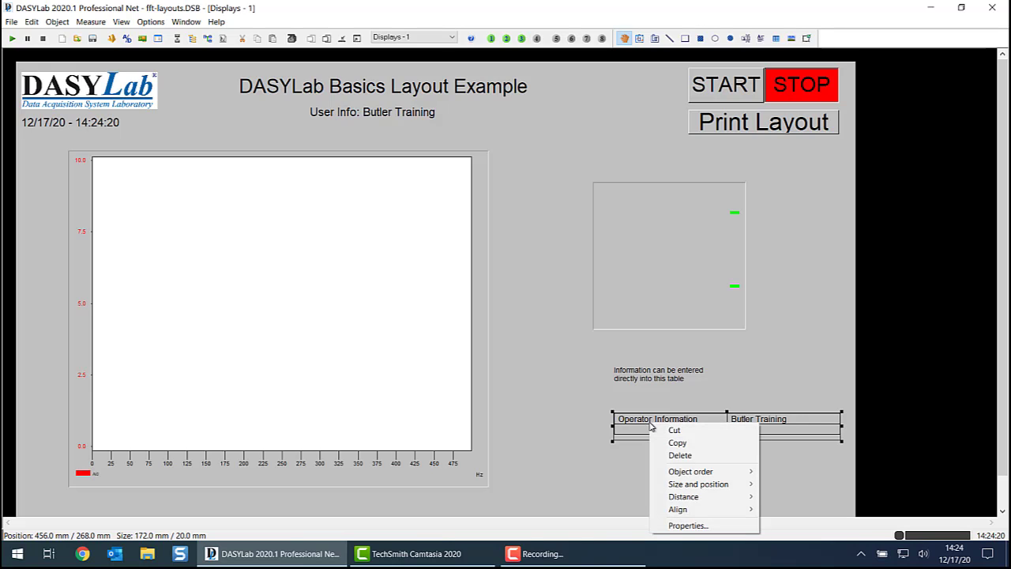
click(679, 525)
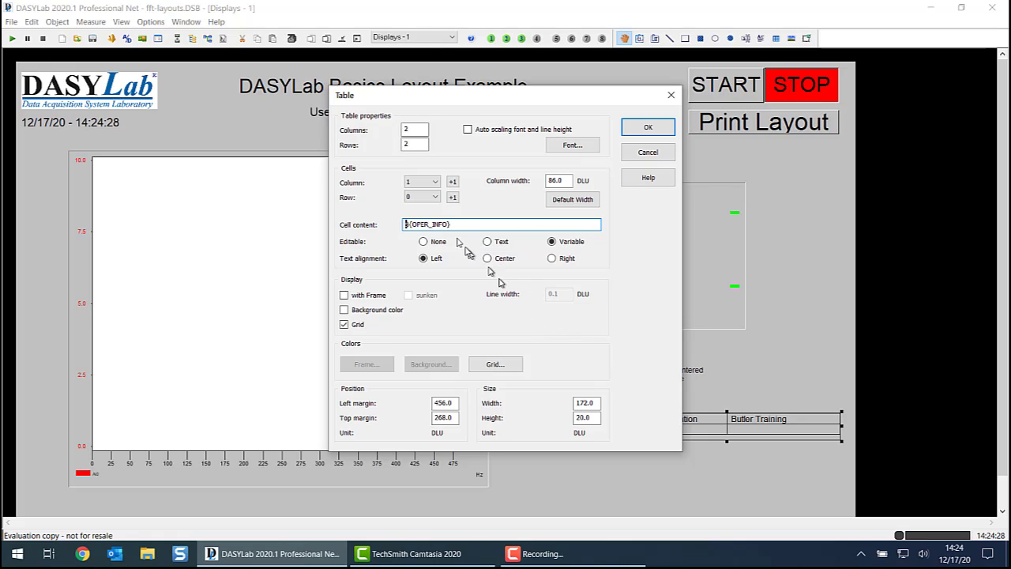
- Label the table cell at column 0, row 1 with the text Filter Frequency
click(436, 182)
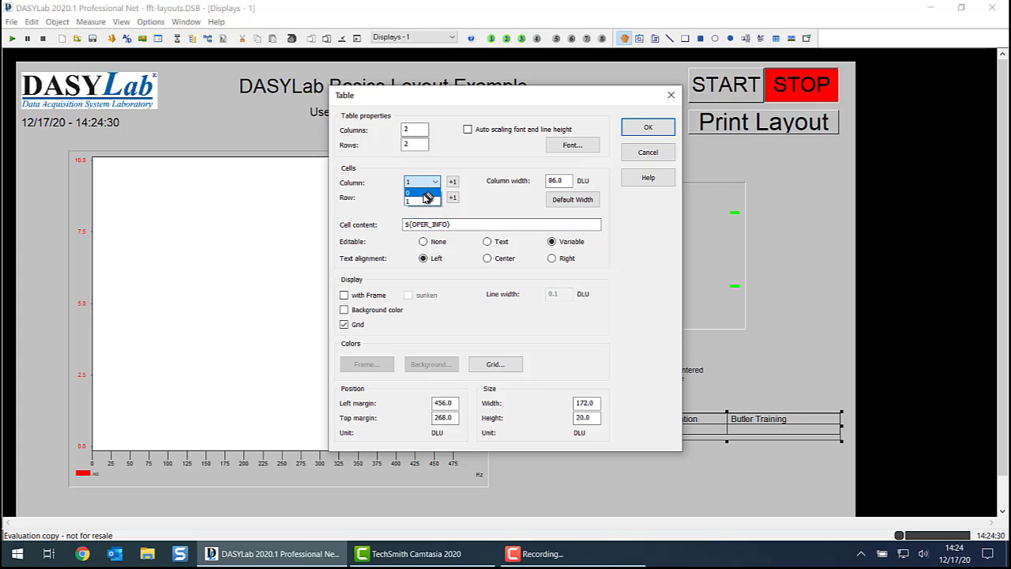
click(422, 193)
click(419, 198)
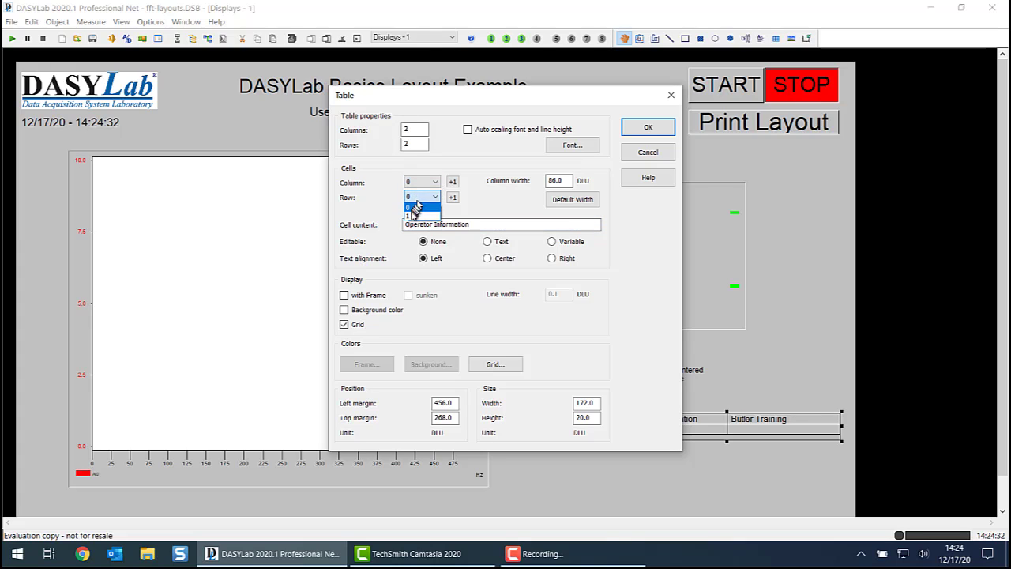
click(412, 215)
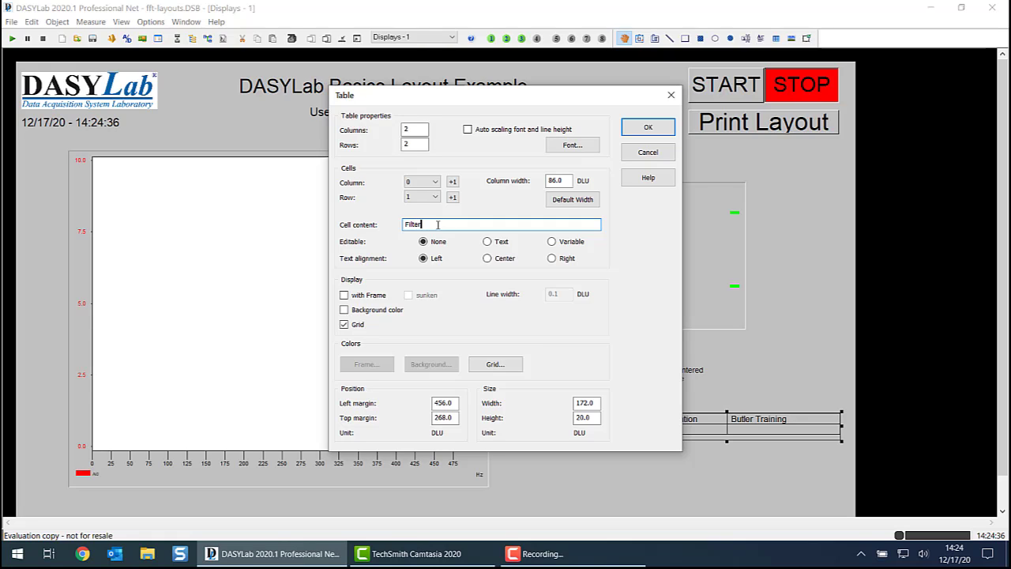
text(Filter Frequency)
- Make the cell at column 1, row 1 variable-editable with the global variable FILTER_FREQ as content, and apply the table properties
click(453, 182)
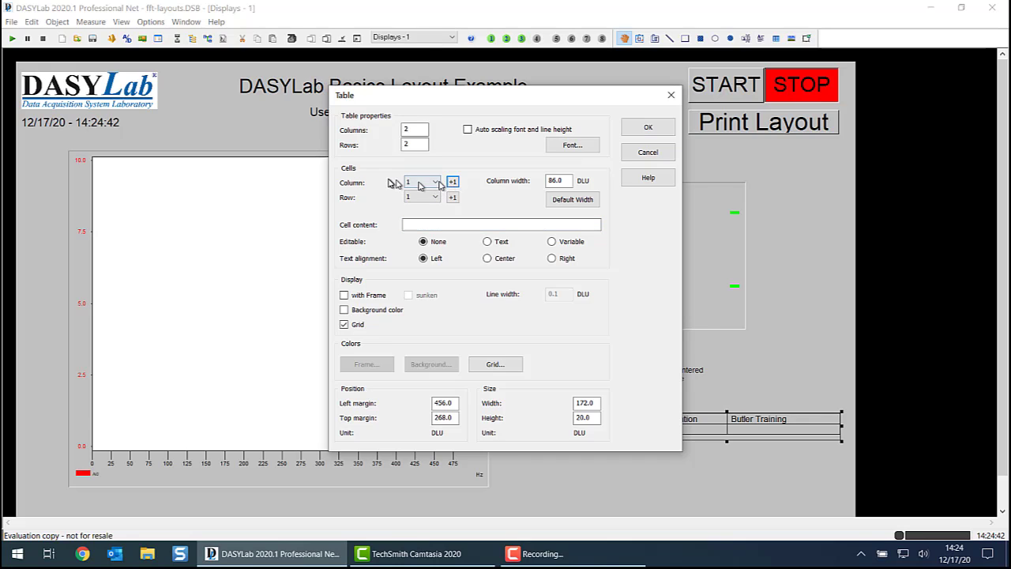
click(434, 225)
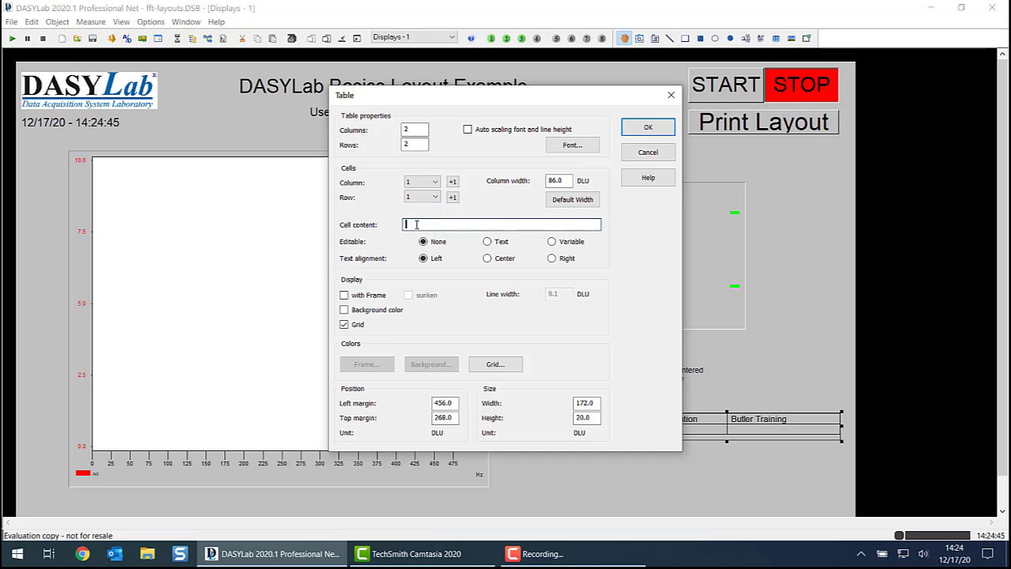
click(552, 241)
click(464, 225)
right_click(464, 224)
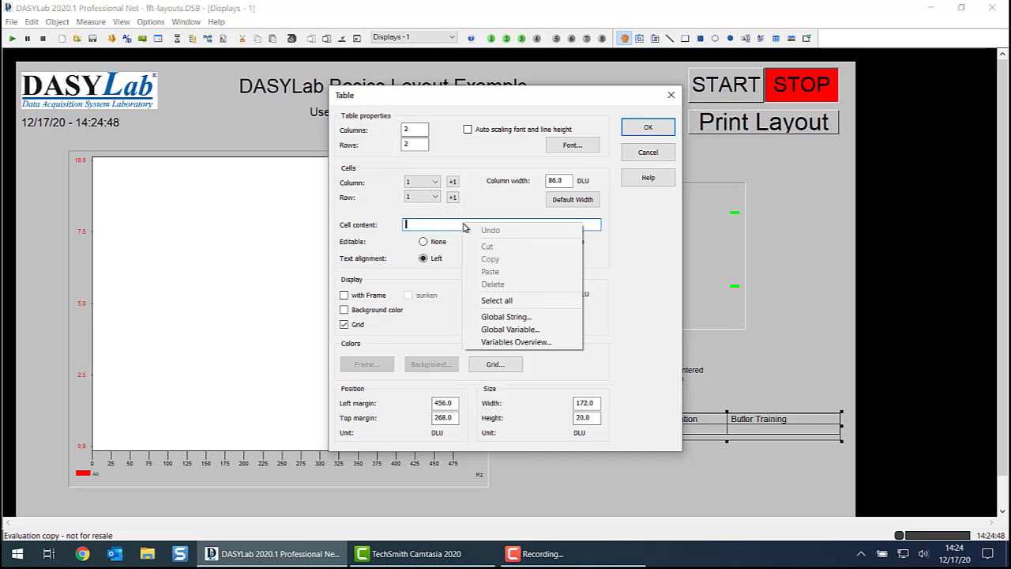
click(511, 330)
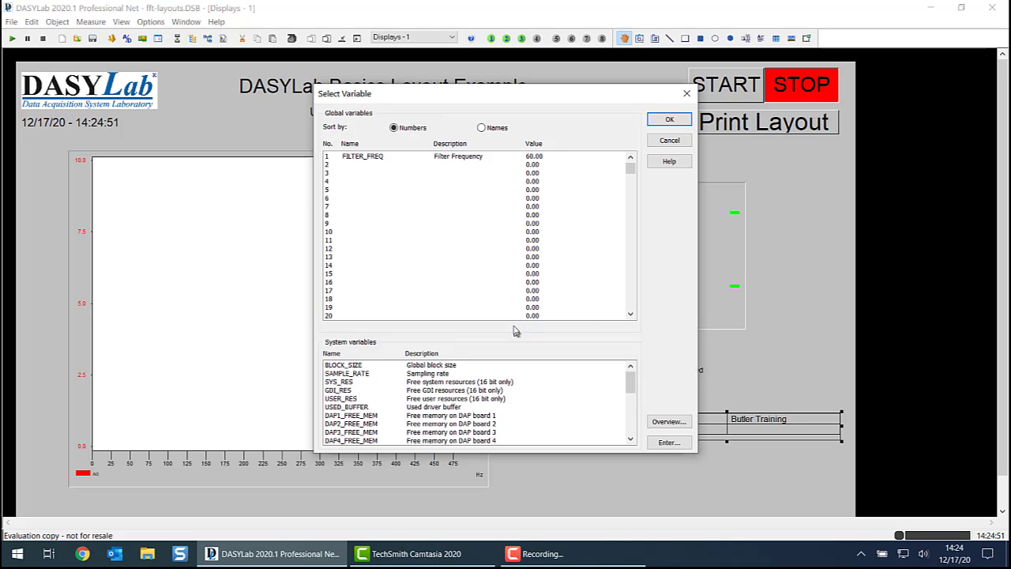
click(363, 155)
click(668, 122)
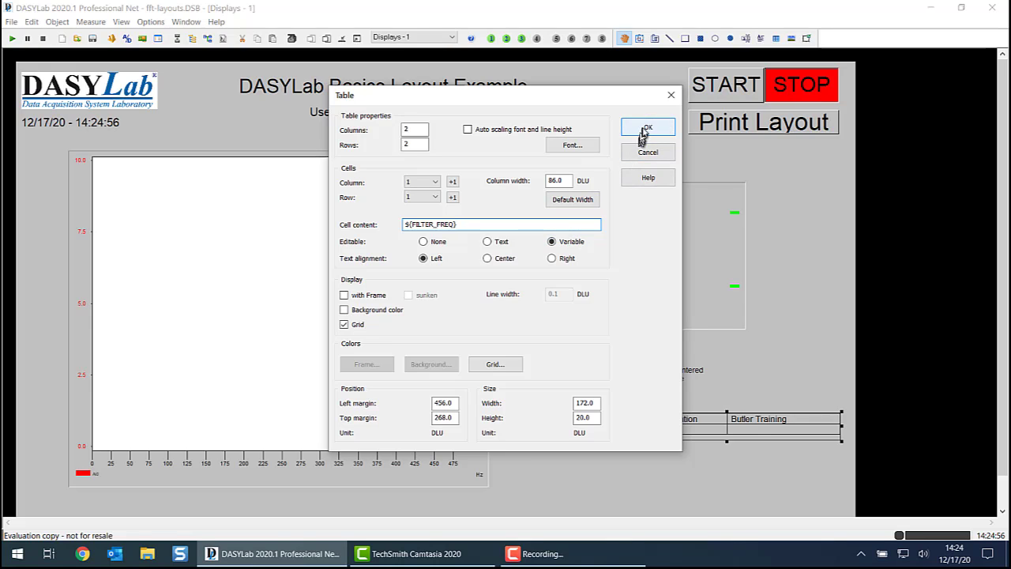
click(644, 128)
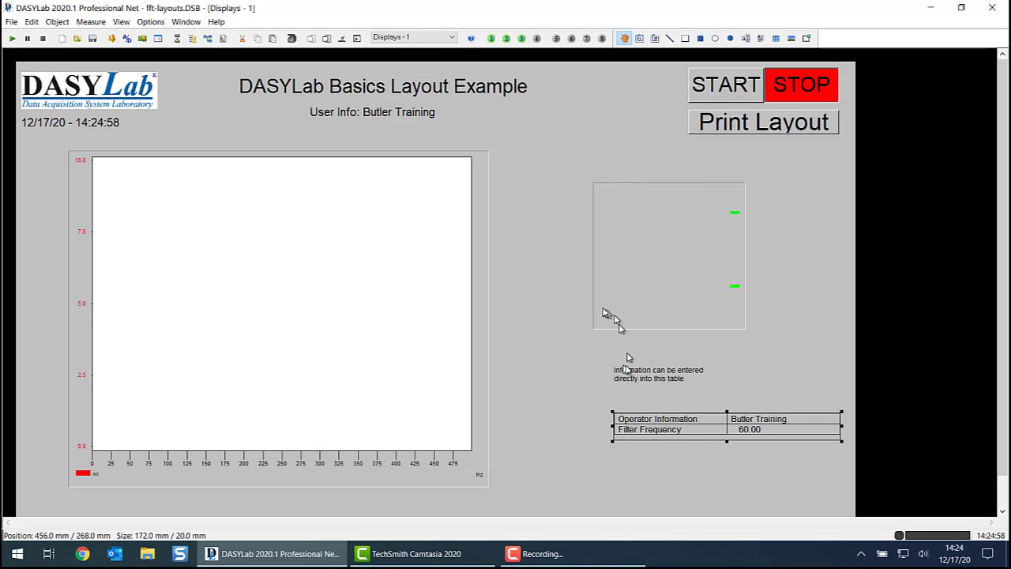
- Start the measurement with a filter frequency of 100 as its startup value
click(12, 40)
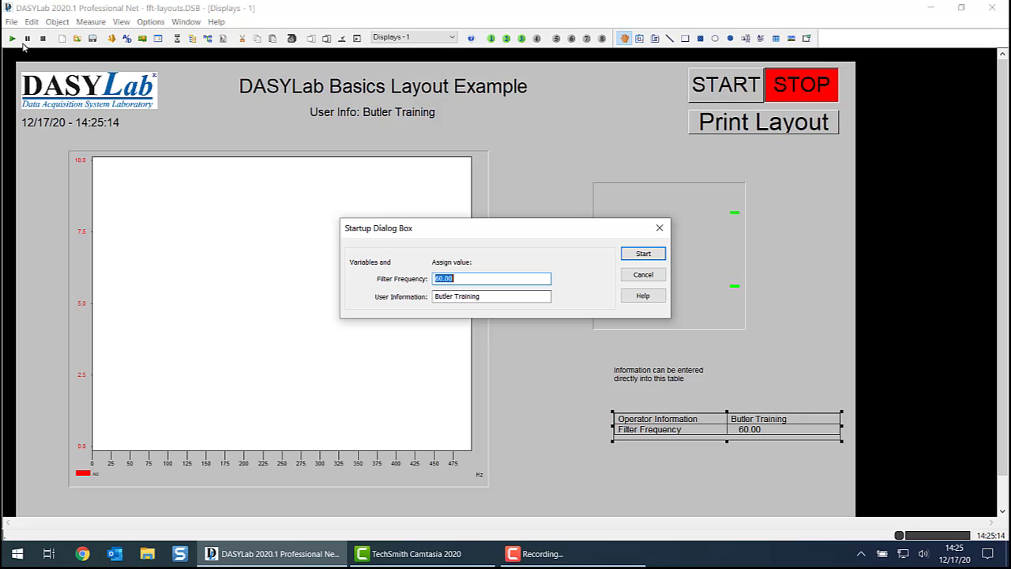
text(100)
click(643, 252)
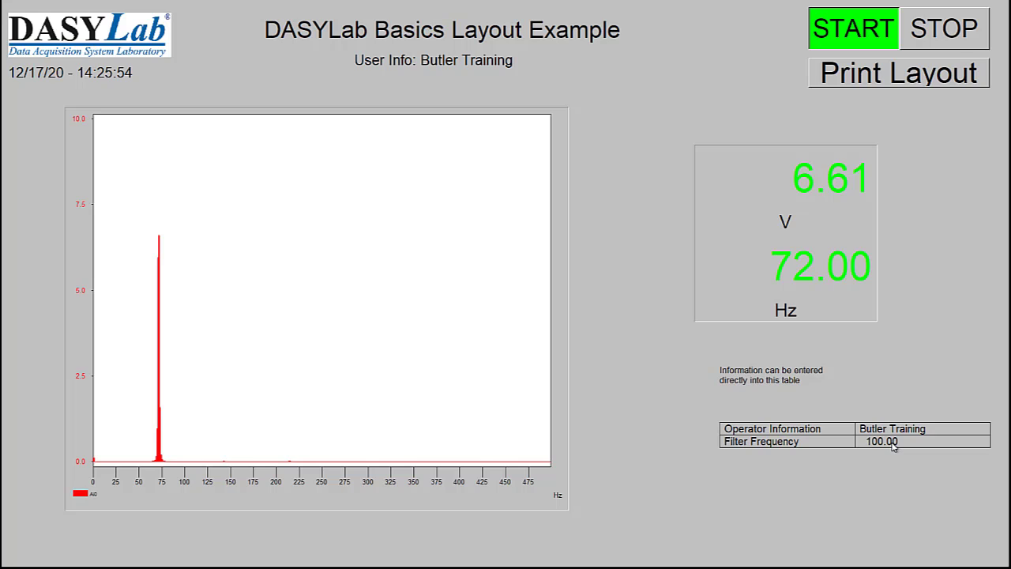
- Test the filter during the measurement by setting the table's filter frequency to 60 and to 200
double_click(891, 442)
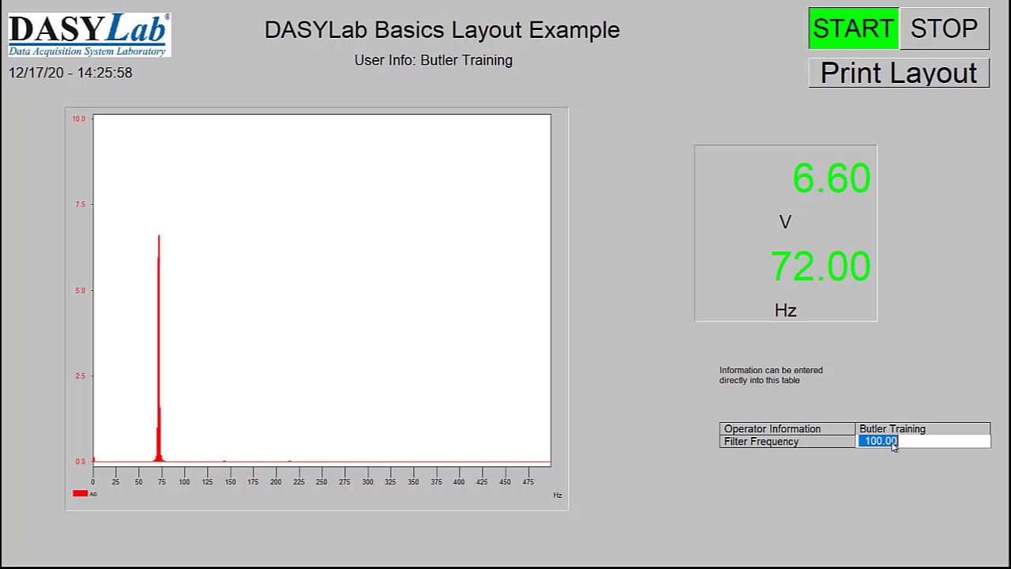
text(60)
key(Return)
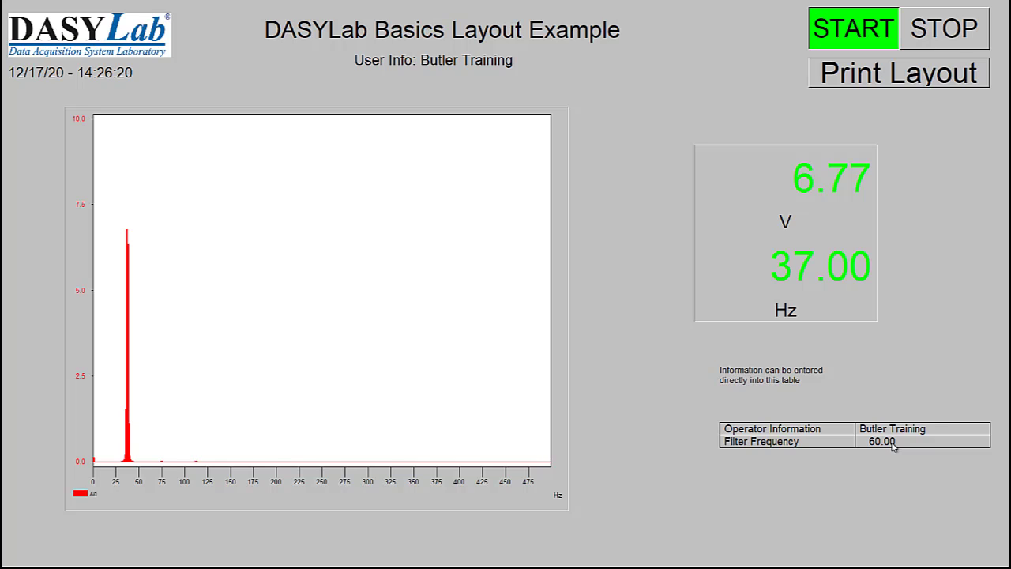
click(893, 442)
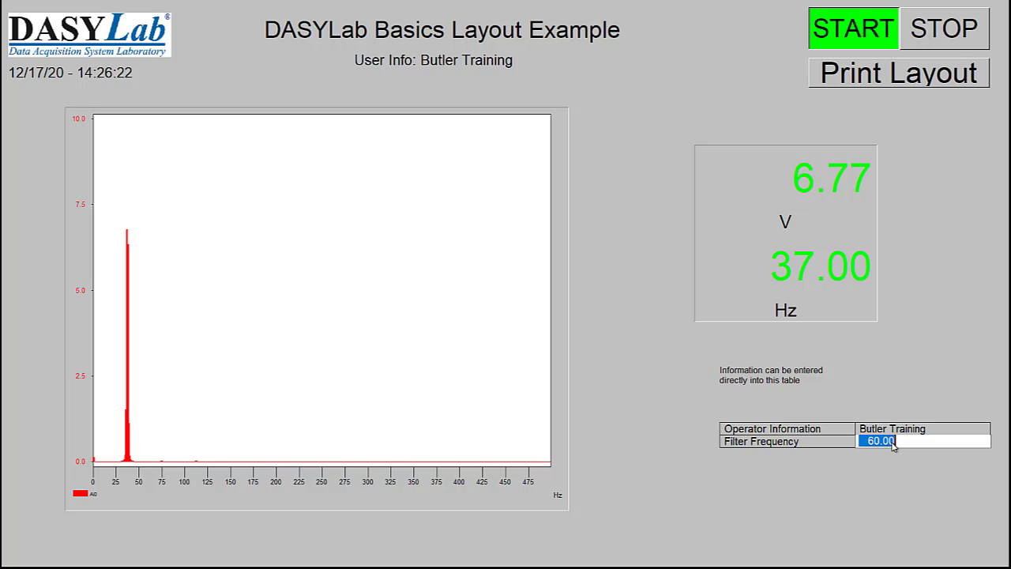
text(200)
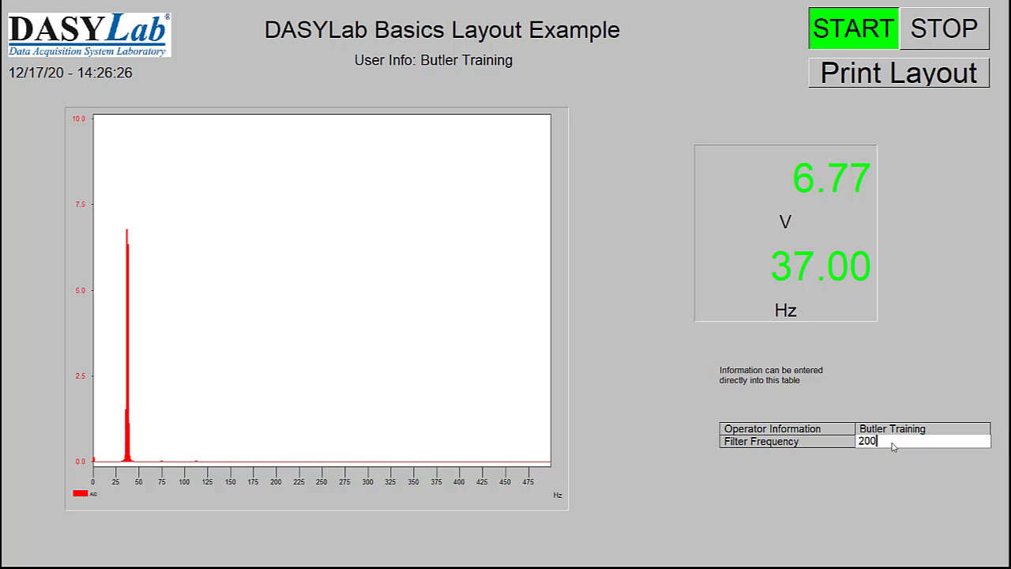
key(Return)
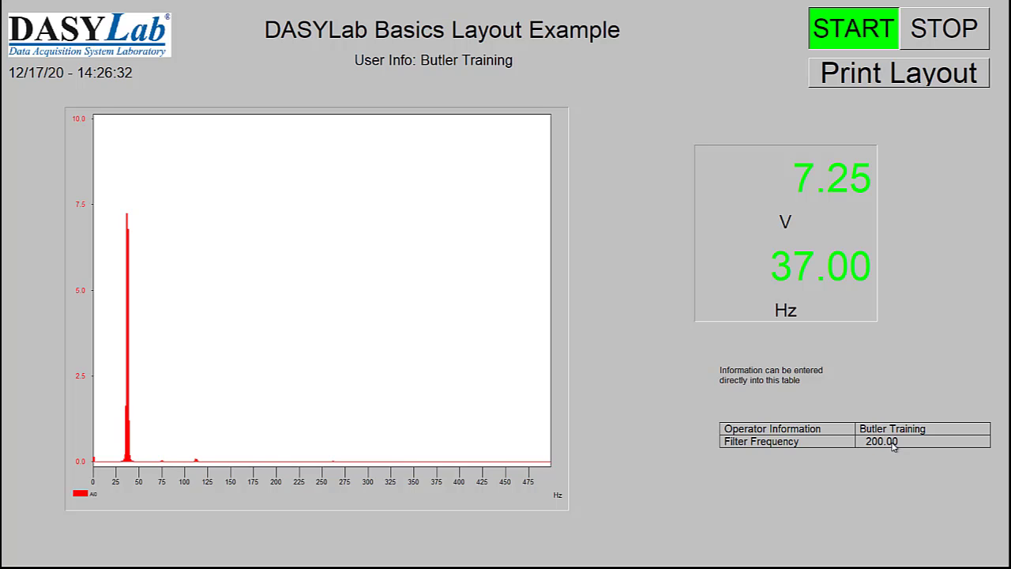
- Try low filter frequencies of 1, 10 and 30 in the running layout's table
click(893, 442)
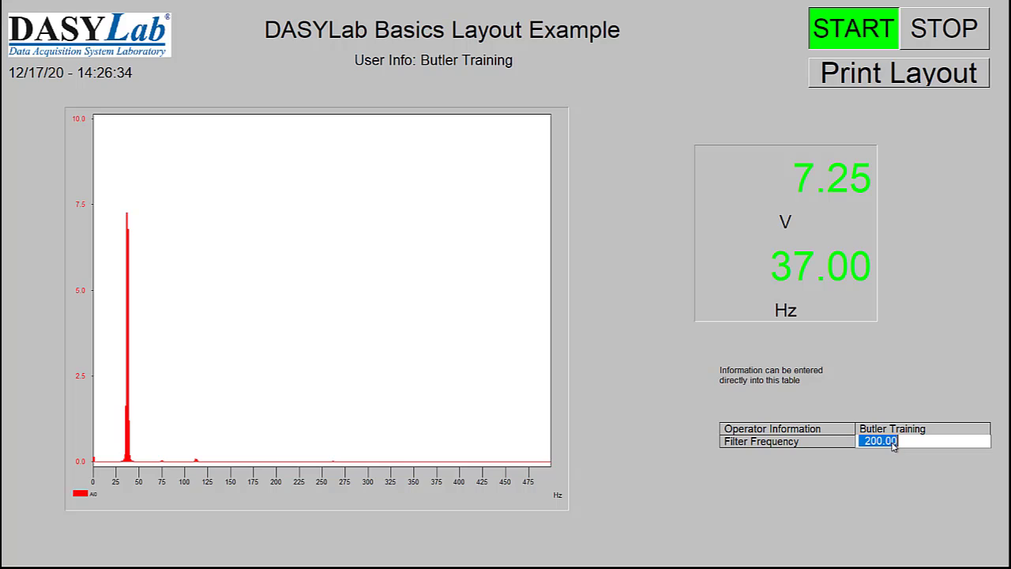
text(1)
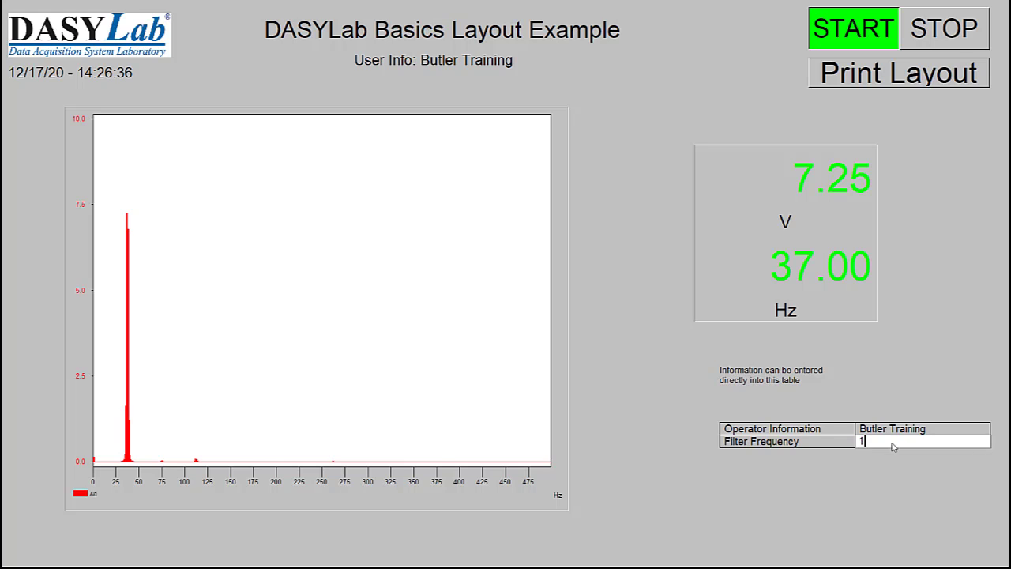
key(Return)
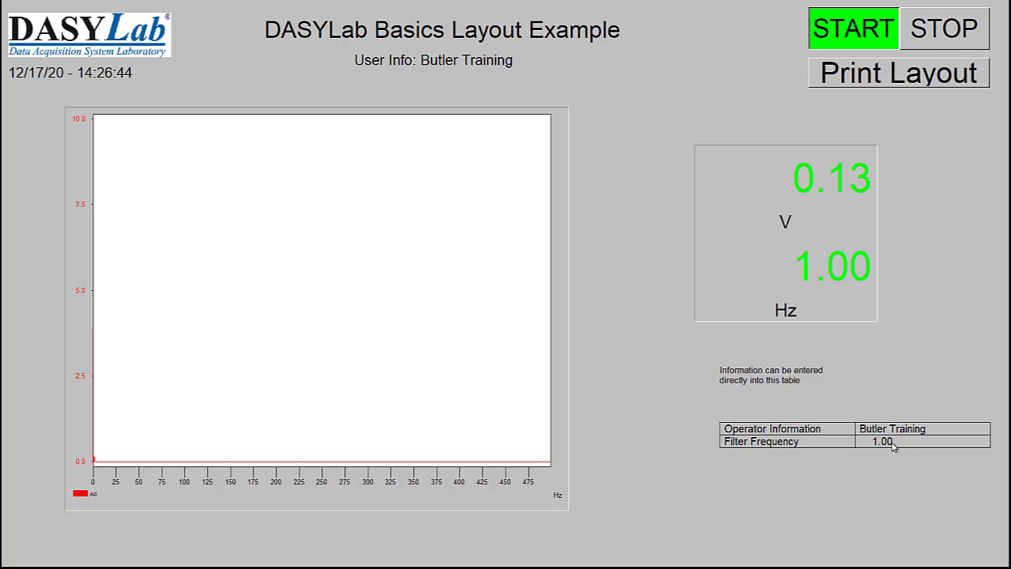
click(892, 445)
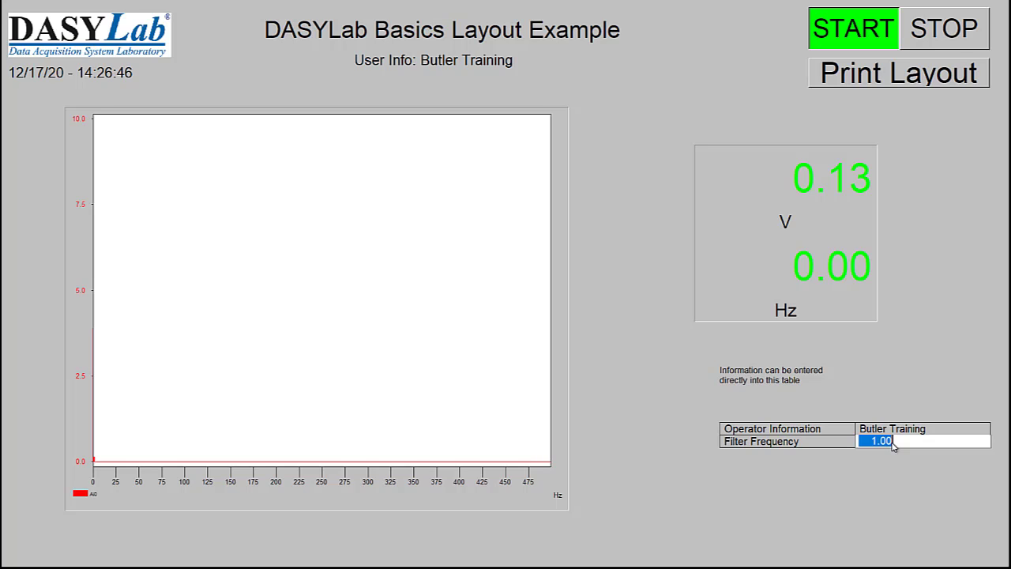
text(10)
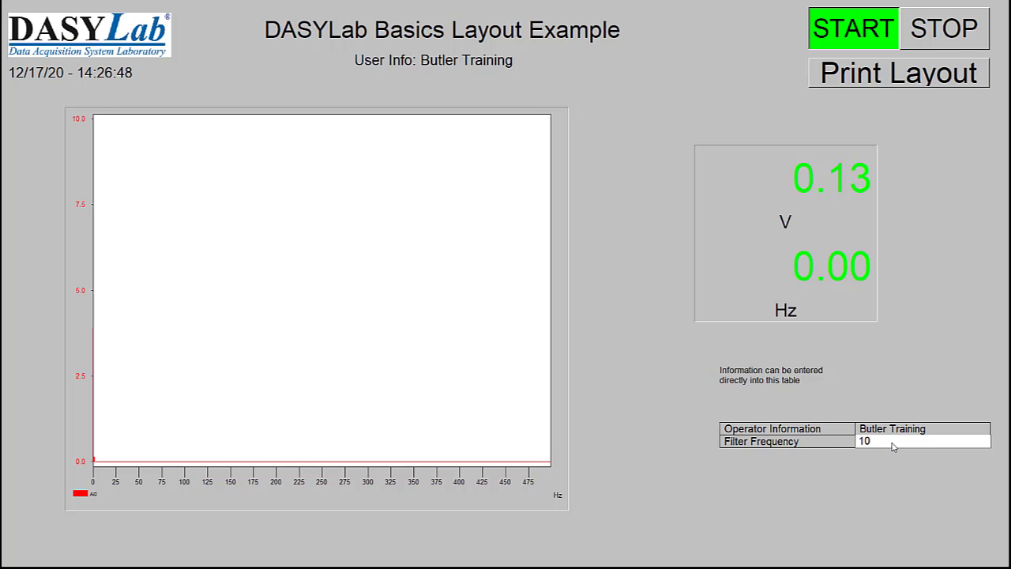
key(Return)
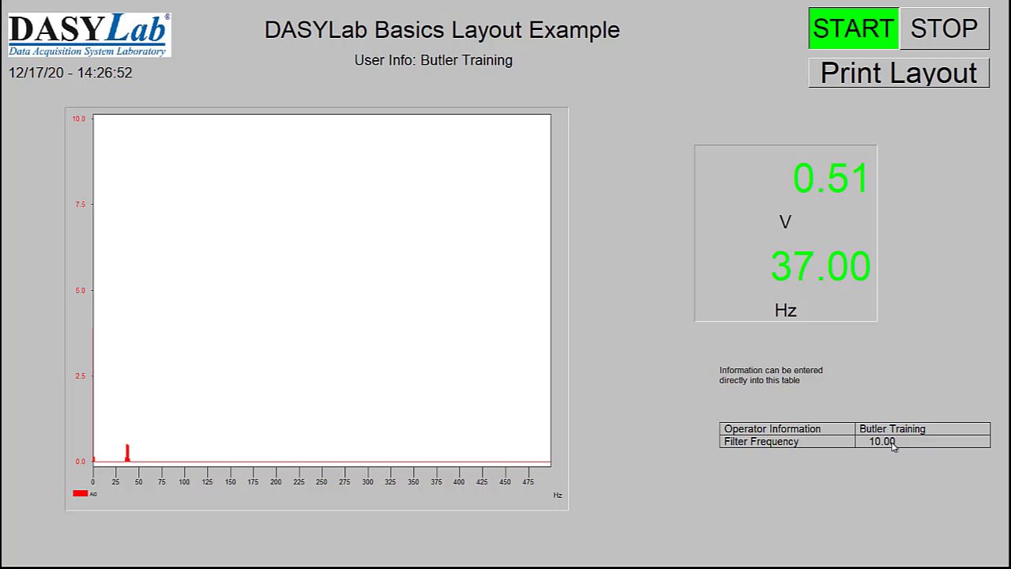
click(893, 445)
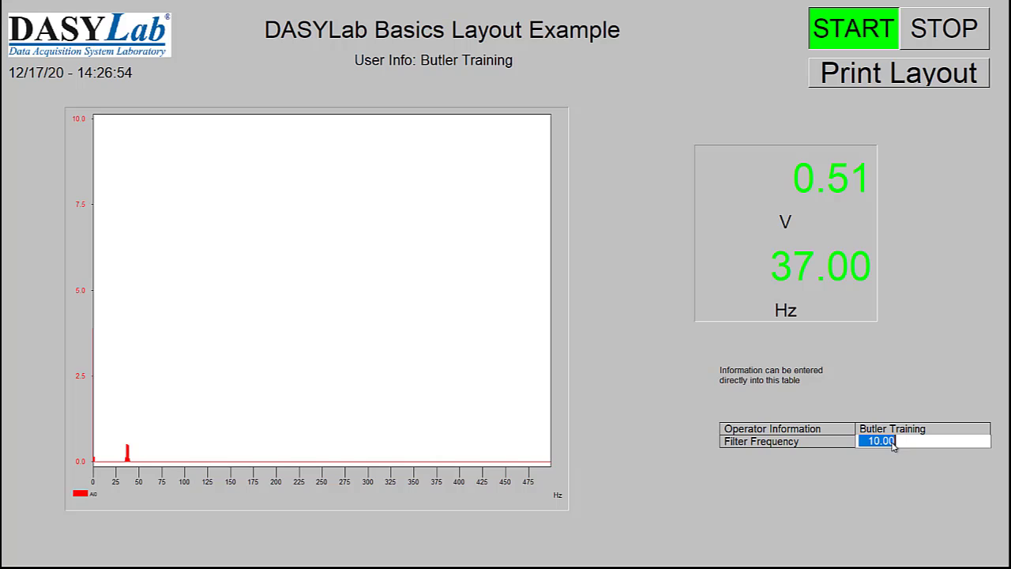
text(30)
key(Return)
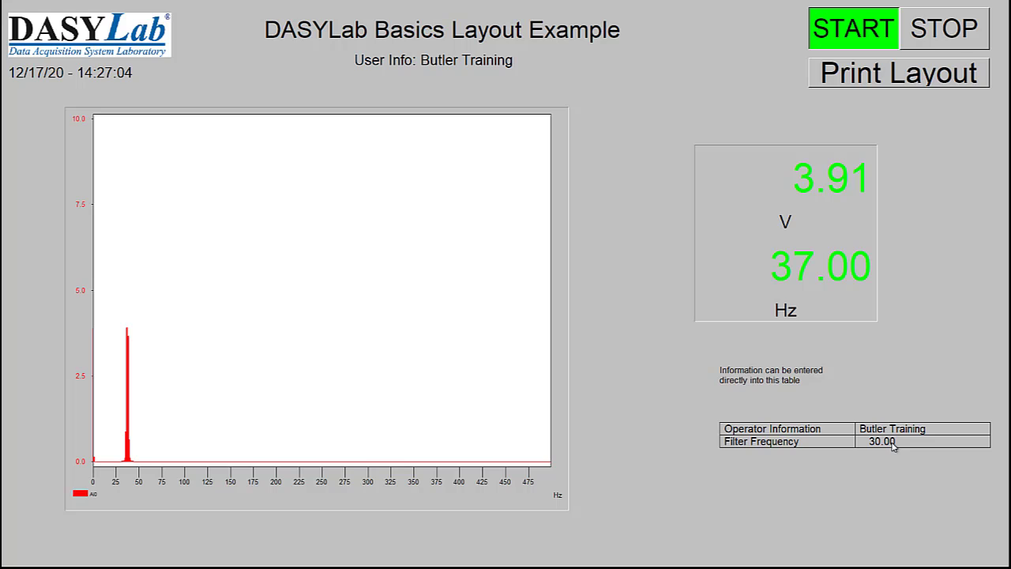
- Set the table's filter frequency to 0 and stop the measurement
double_click(892, 443)
text(0)
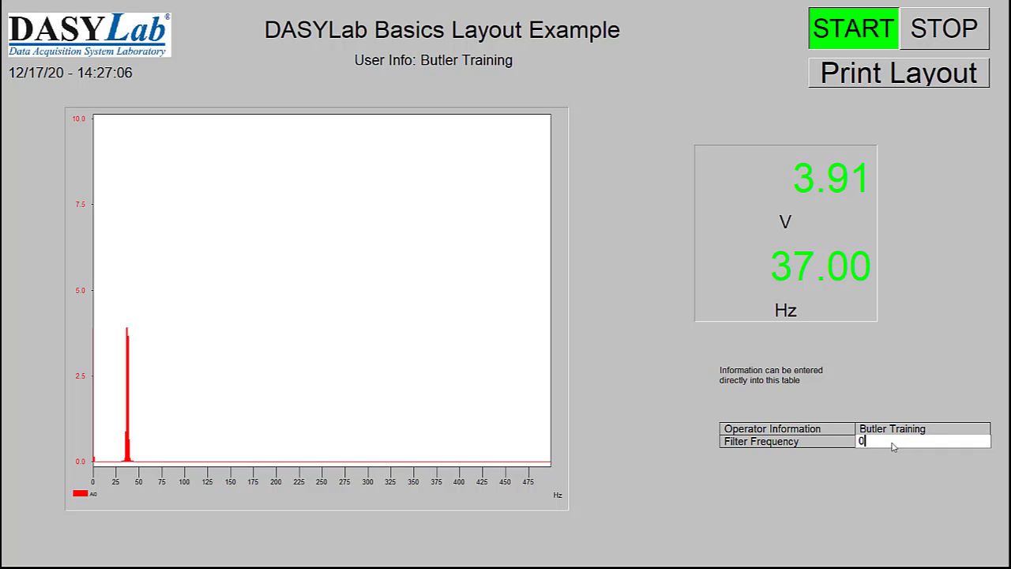
key(Return)
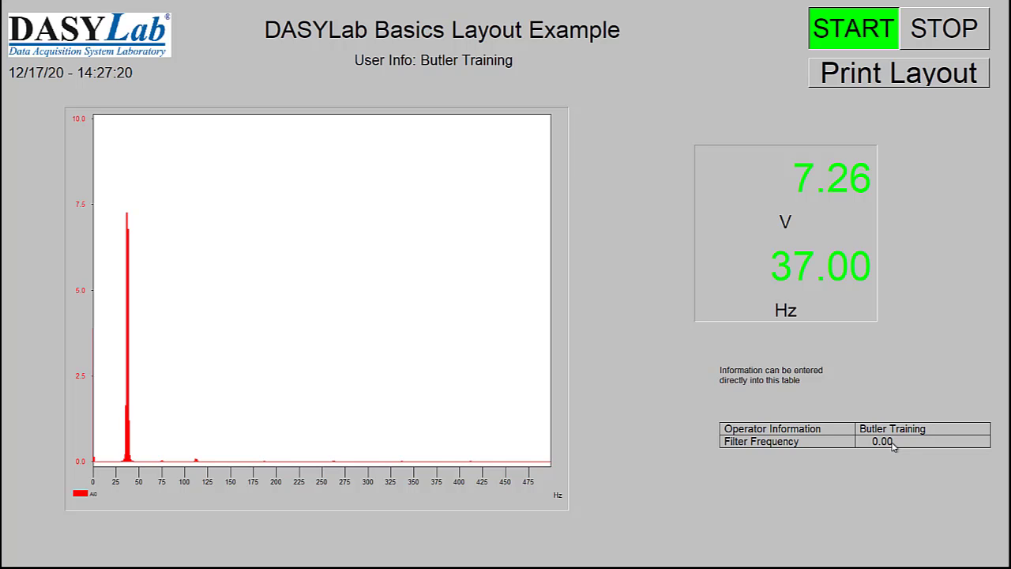
click(987, 24)
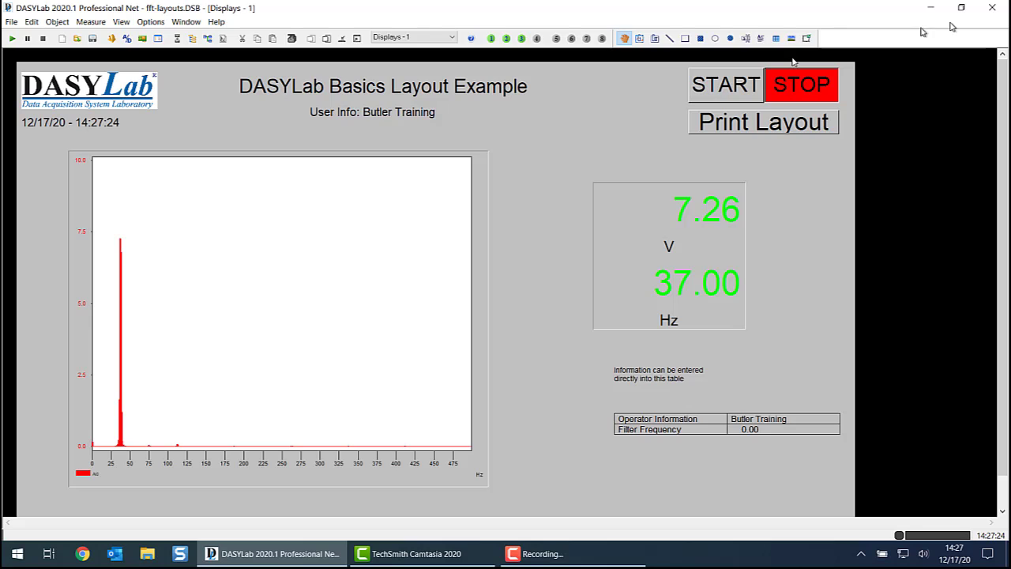
- Return to the worksheet and open the Digital Filter module's settings
click(209, 38)
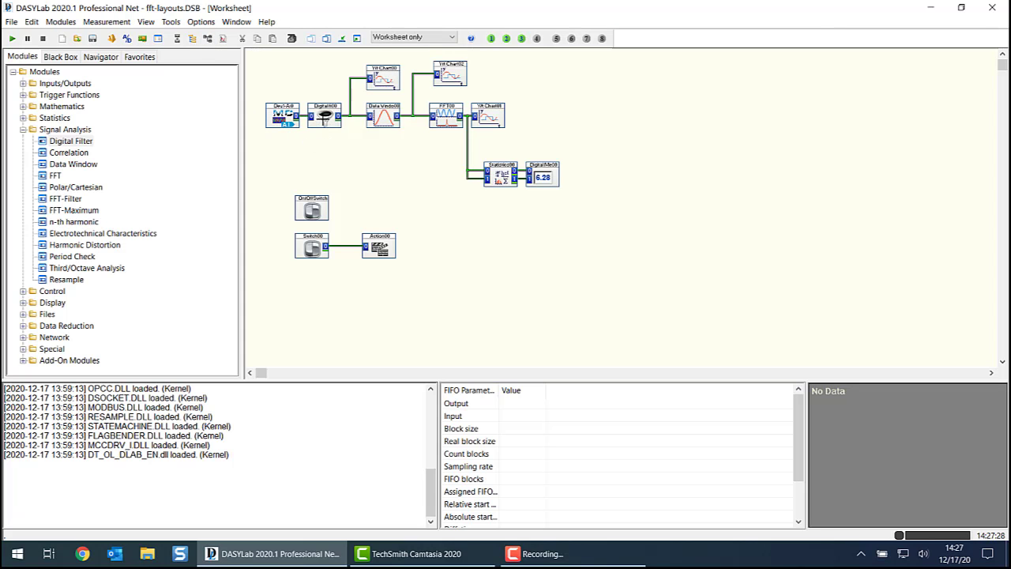
double_click(324, 116)
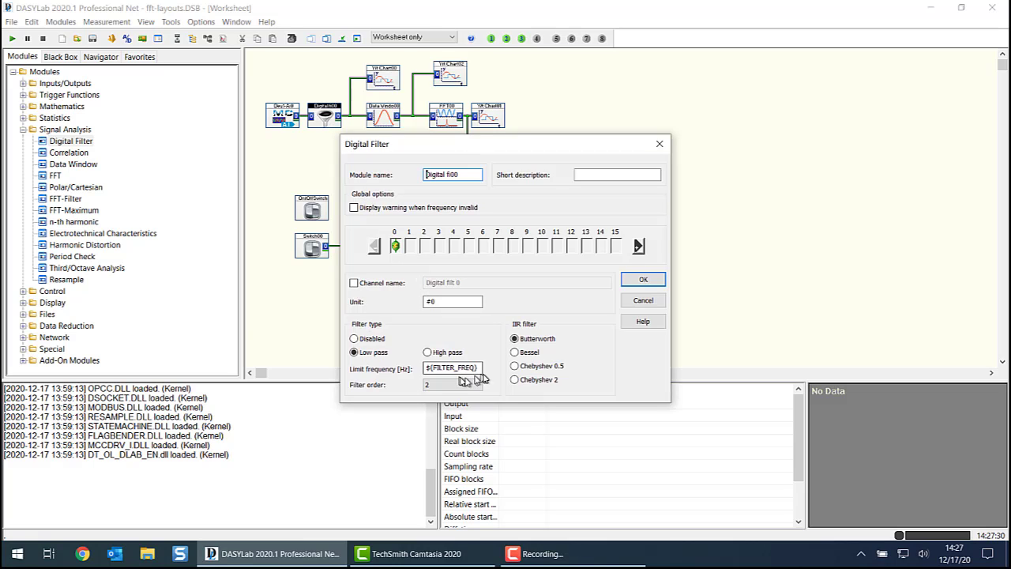
- Check the low-pass limit frequency assigned in the Digital Filter settings and close them
click(477, 368)
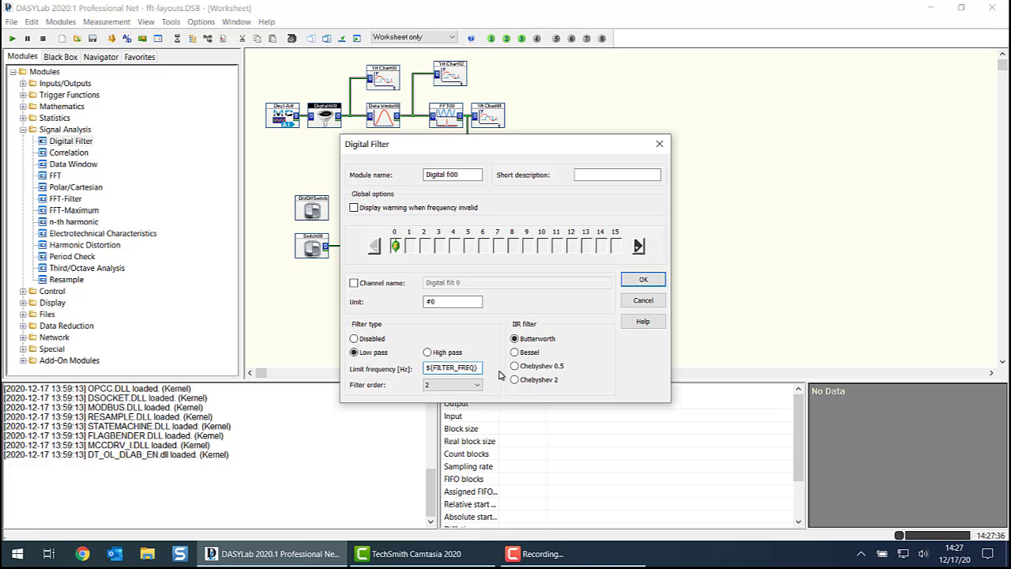
drag(480, 368, 469, 368)
click(640, 281)
- Review the FILTER_FREQ entry in the global variable definitions and return to the Displays - 1 layout
click(202, 22)
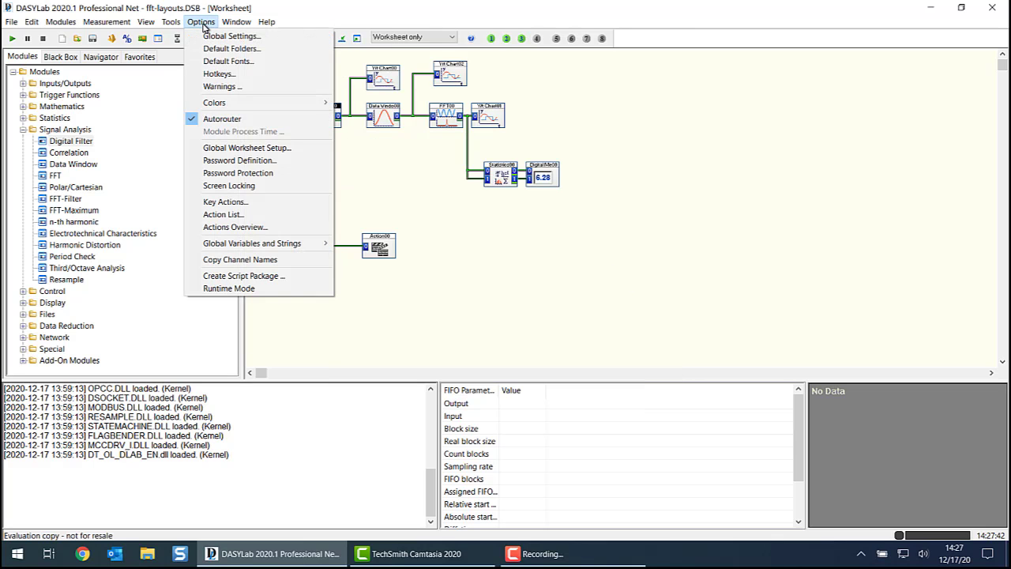
mouse_move(286, 245)
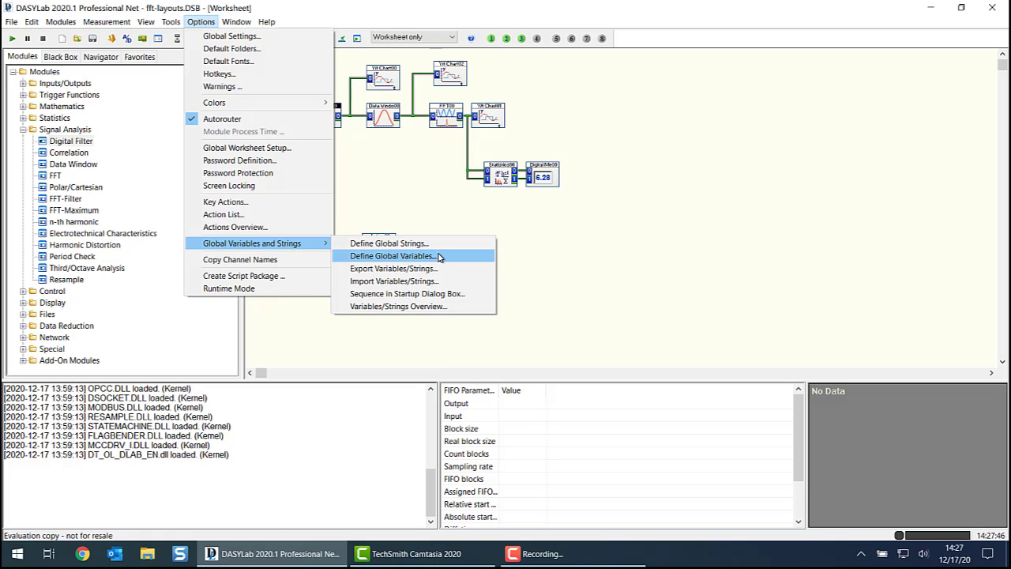
click(626, 120)
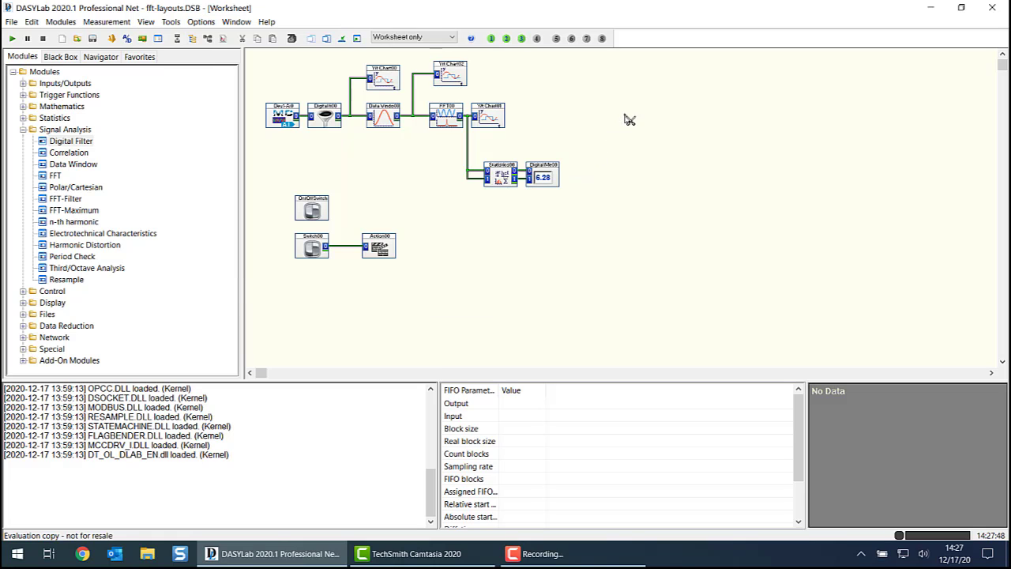
click(492, 39)
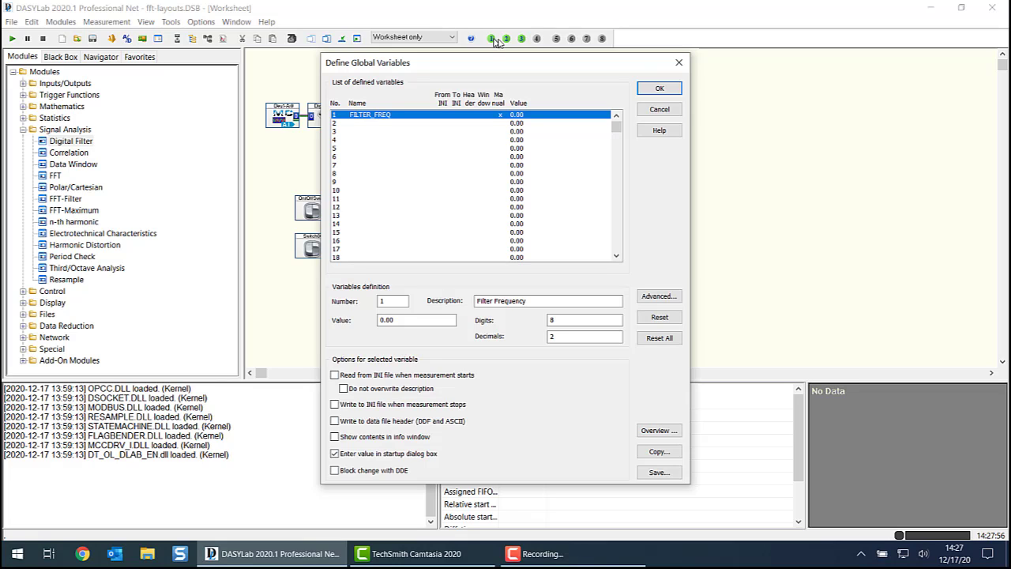
click(660, 89)
click(237, 21)
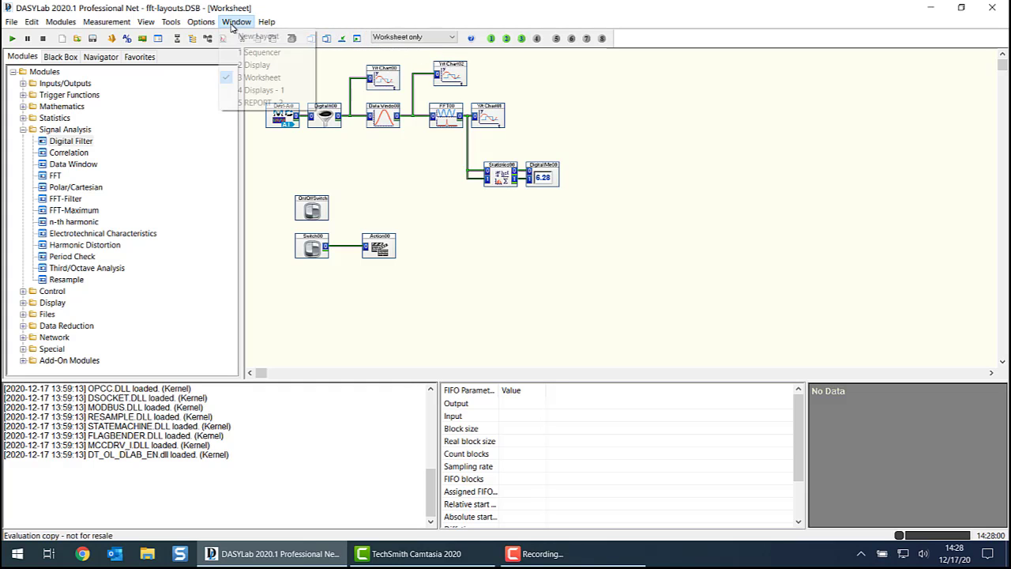
click(251, 90)
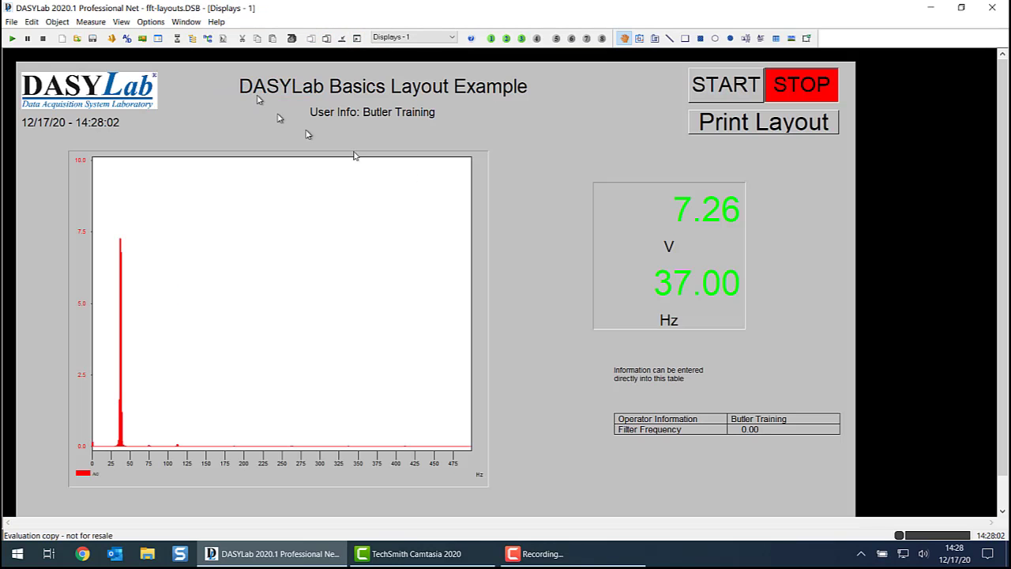
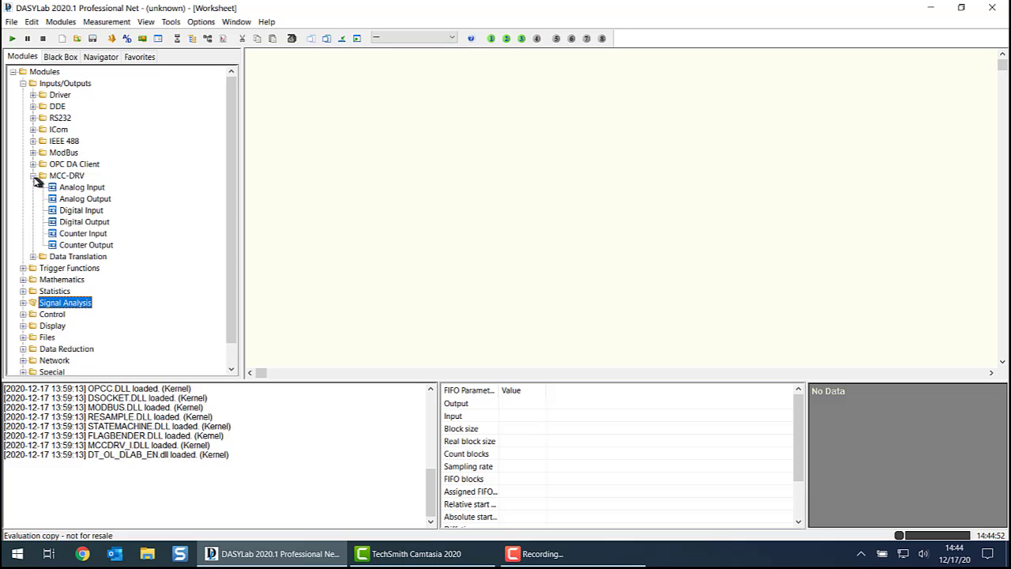
- Add an MCC-DRV Analog Input module for the USB-201 device with channels 0, 1 and 2 enabled
click(79, 187)
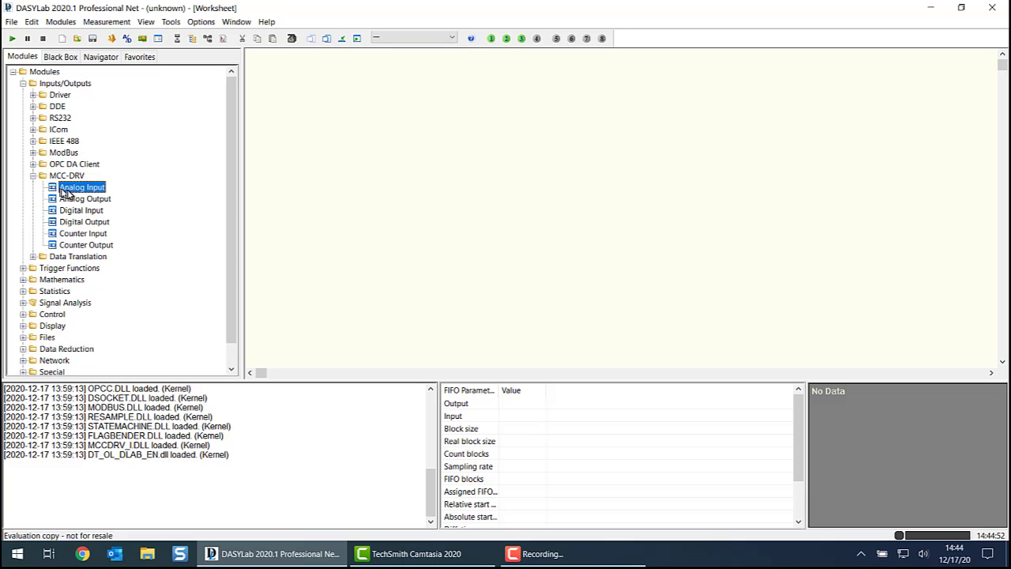
click(318, 85)
click(455, 220)
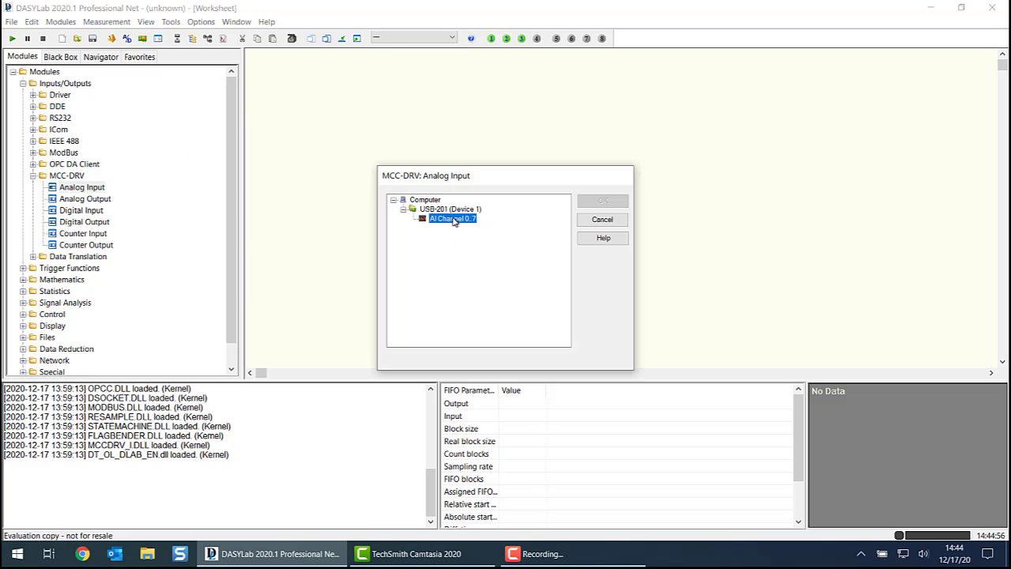
click(603, 201)
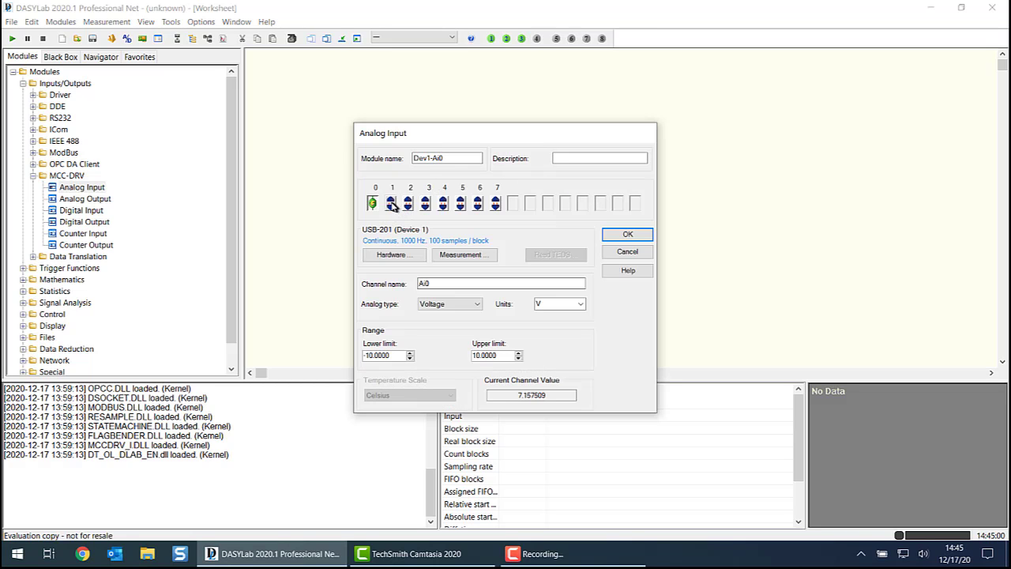
click(391, 204)
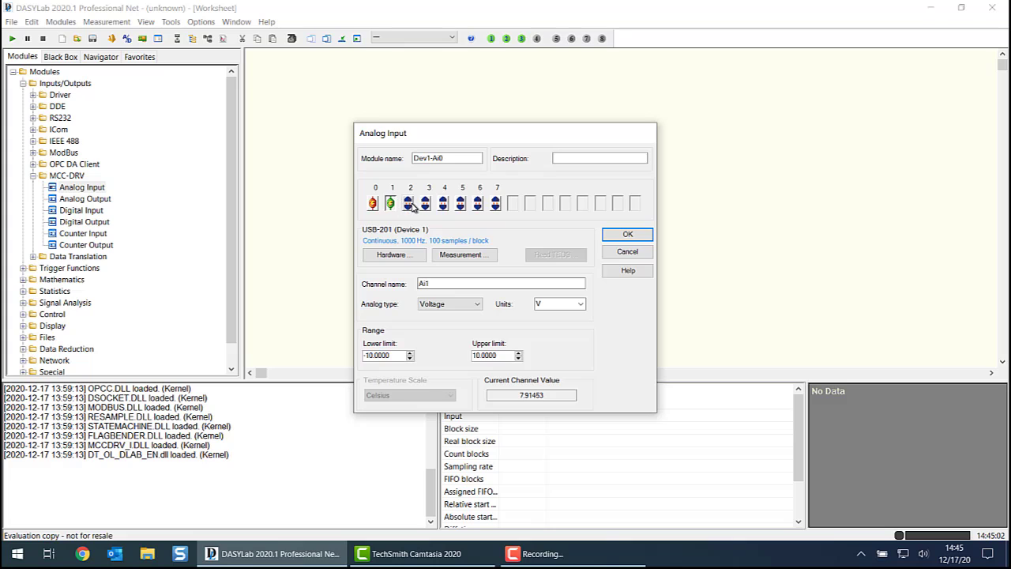
click(409, 204)
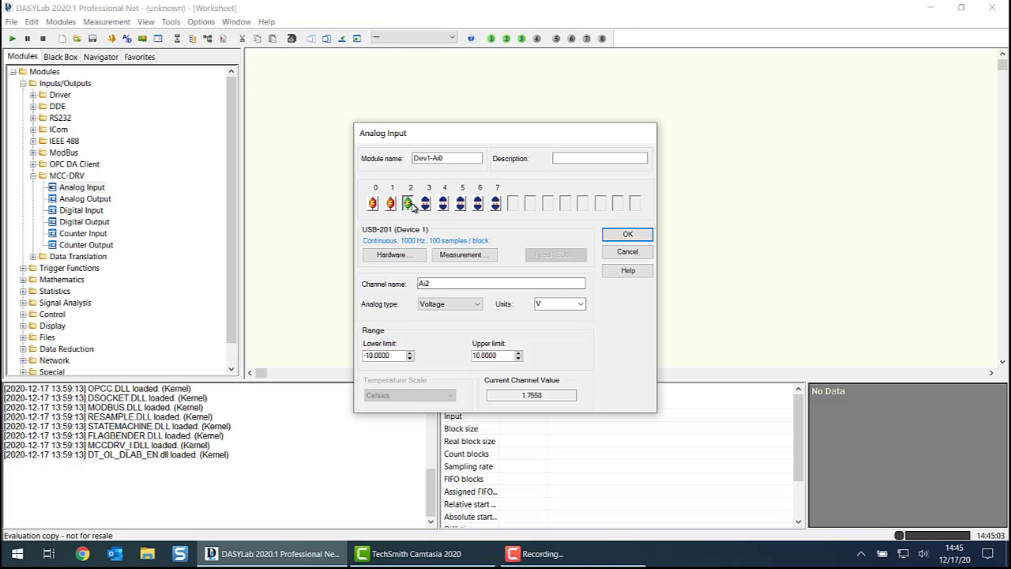
click(627, 235)
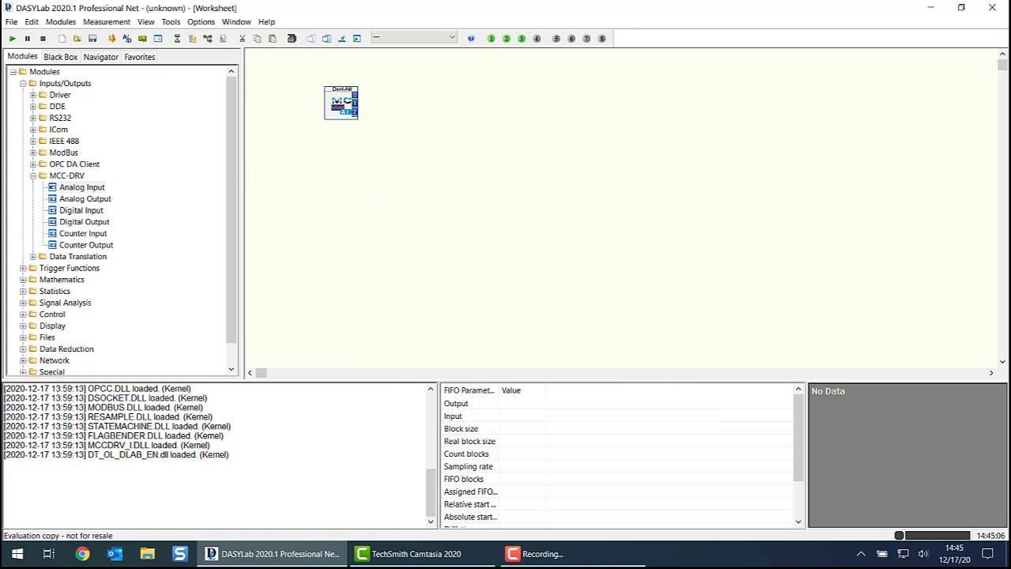
- Add a Scaling module of type Linear scaling/unit conversion beside the analog input and give it three channels
click(23, 84)
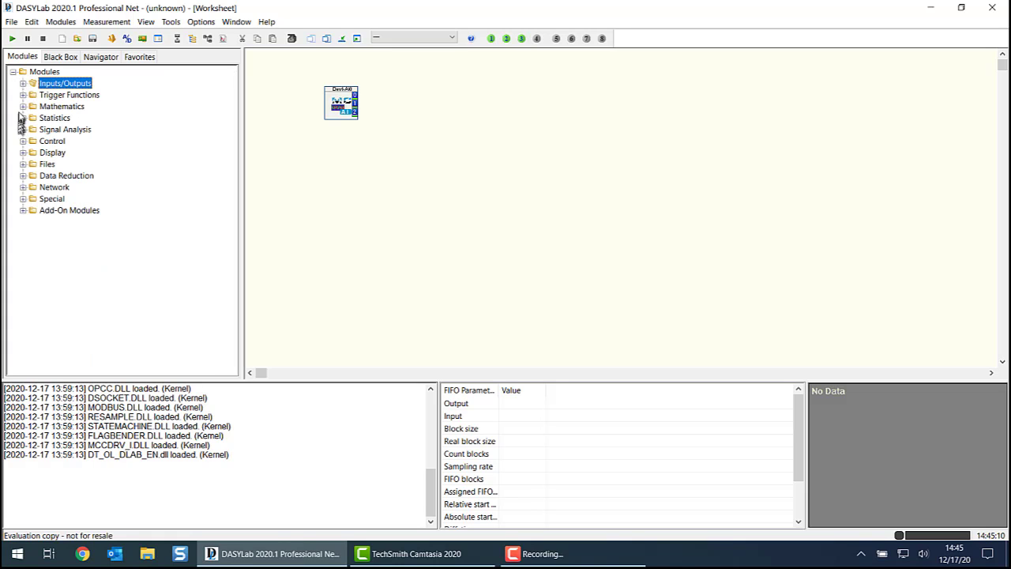
click(23, 107)
click(63, 164)
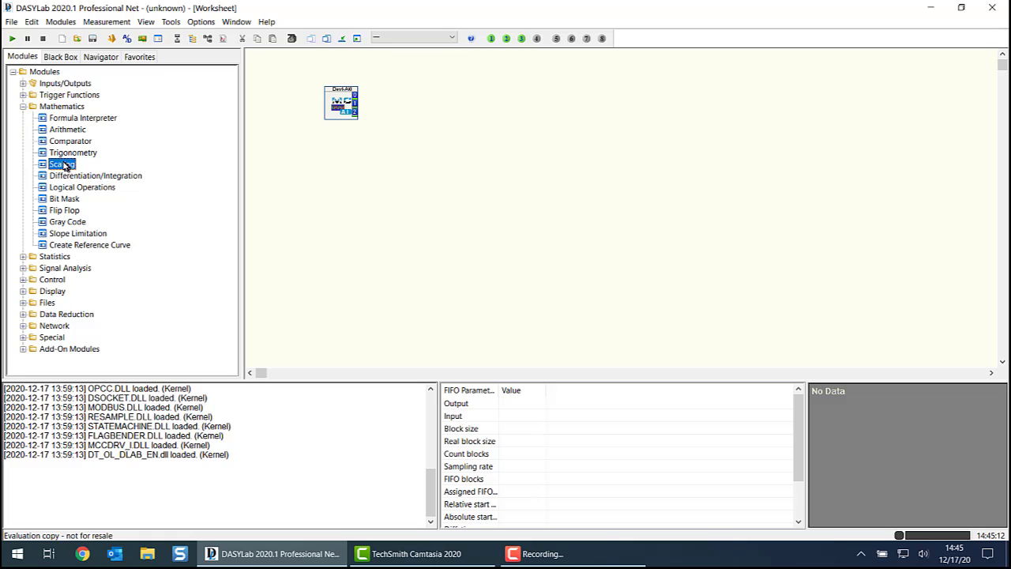
drag(57, 168, 401, 88)
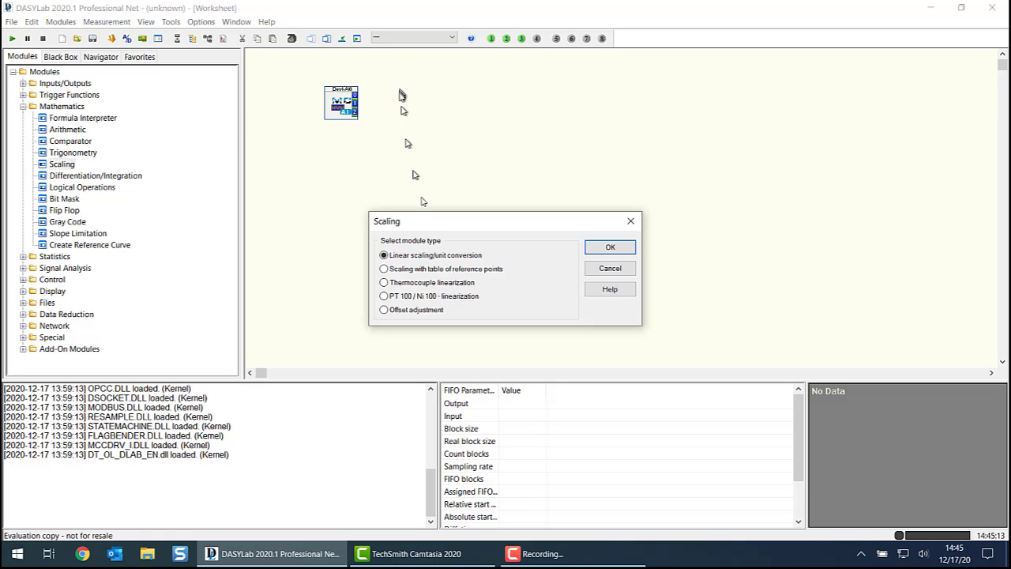
click(594, 248)
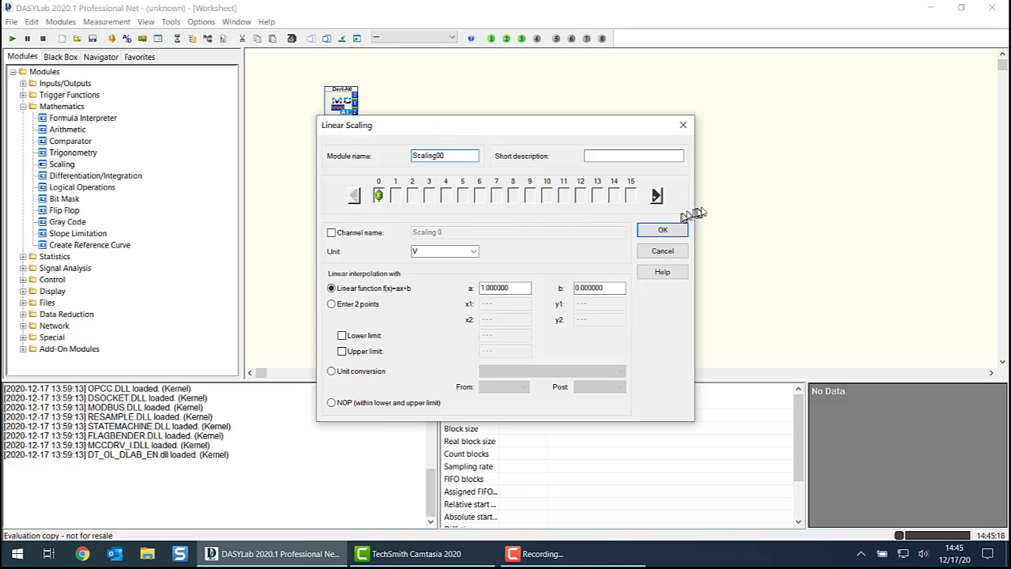
click(656, 197)
click(655, 197)
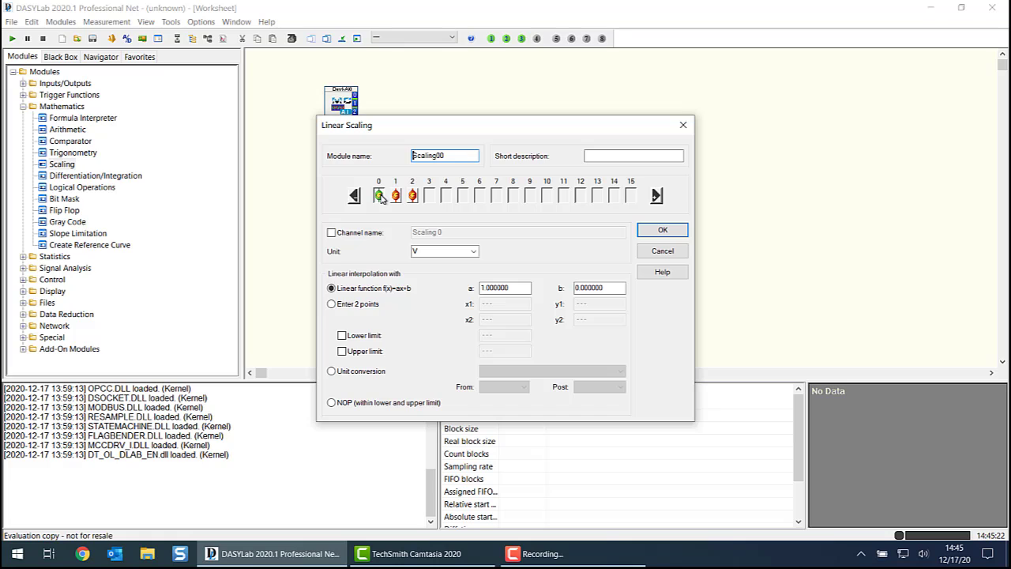
- Set the linear function of scaling channel 0 to a = 2 and b = -1
drag(481, 288, 515, 287)
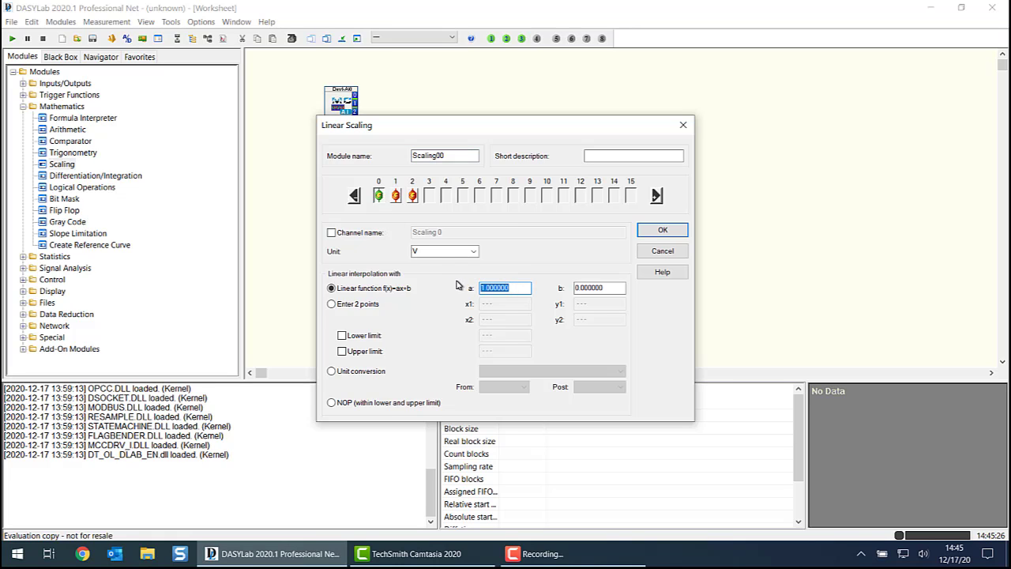
text(2)
drag(624, 287, 534, 282)
text(-1)
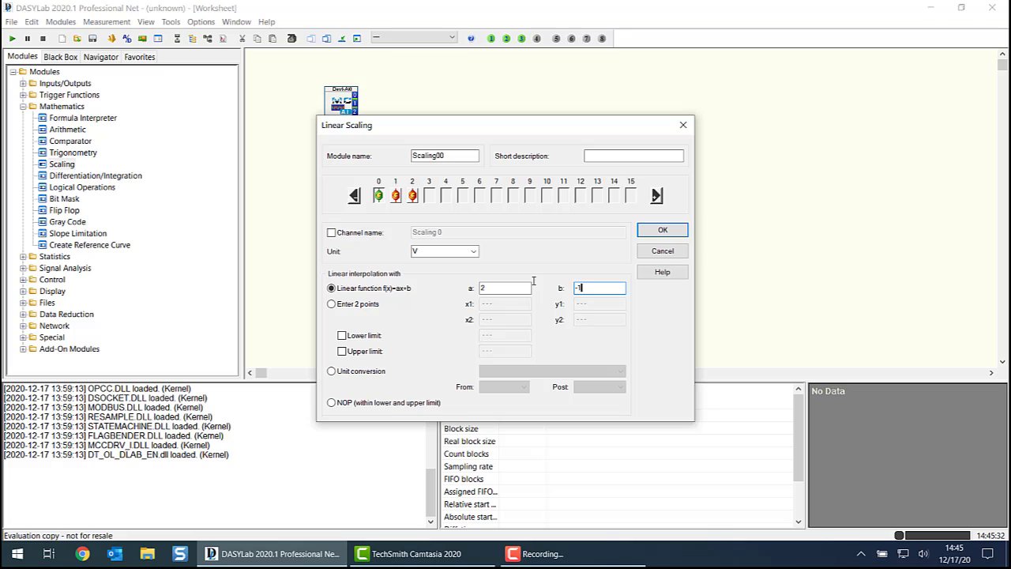
- Enter a negative b offset for scaling channel 1 and -1.75 for channel 2, and connect the Scaling module to the analog input
click(395, 195)
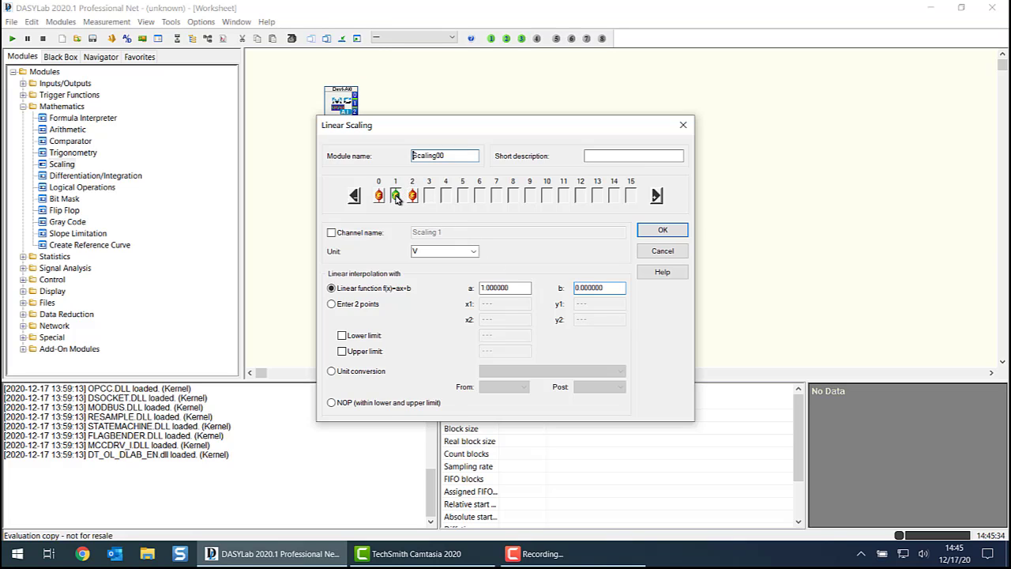
drag(620, 287, 520, 280)
text(-1.75)
click(411, 196)
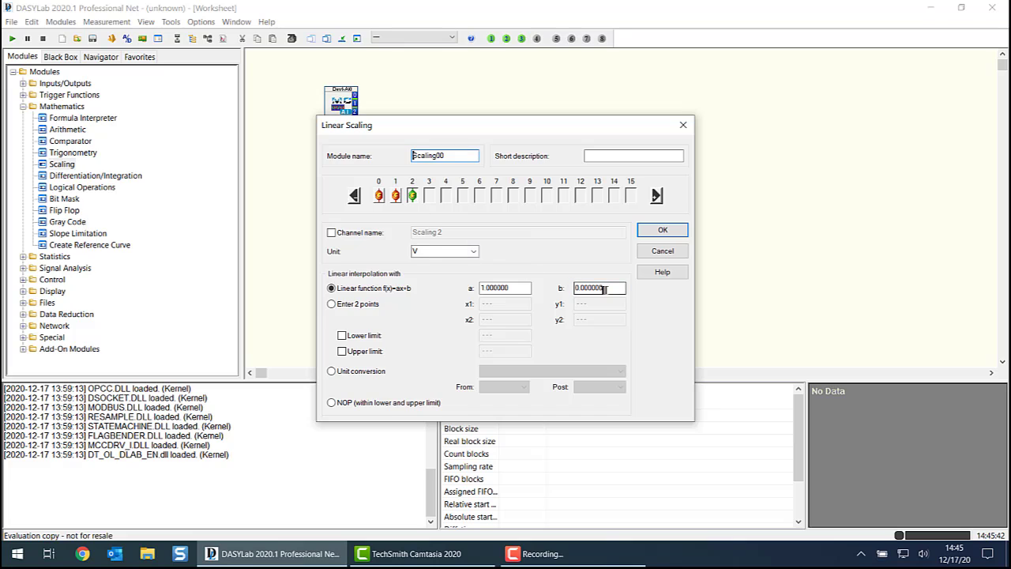
drag(604, 290, 539, 285)
text(-1.75)
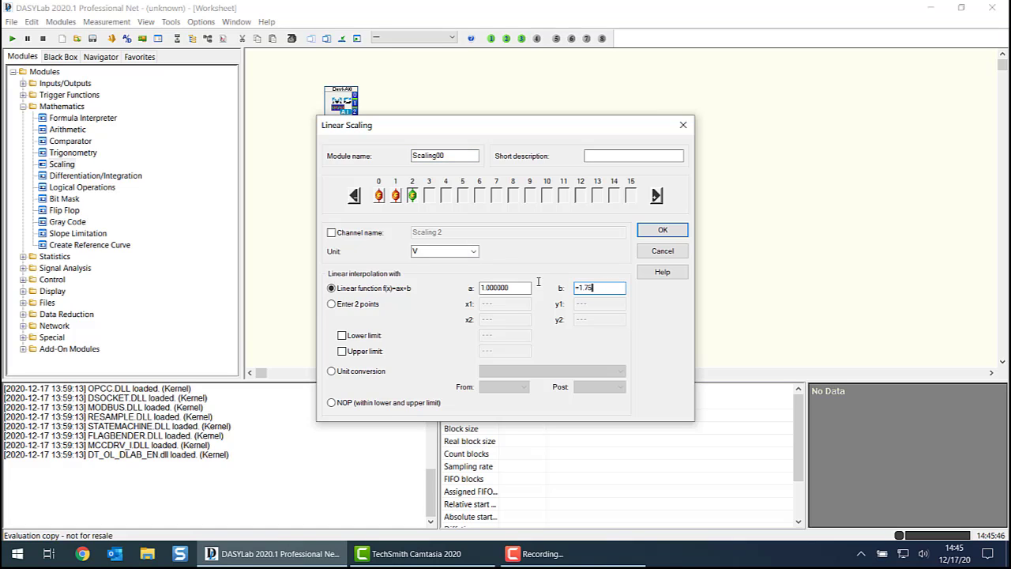
click(681, 230)
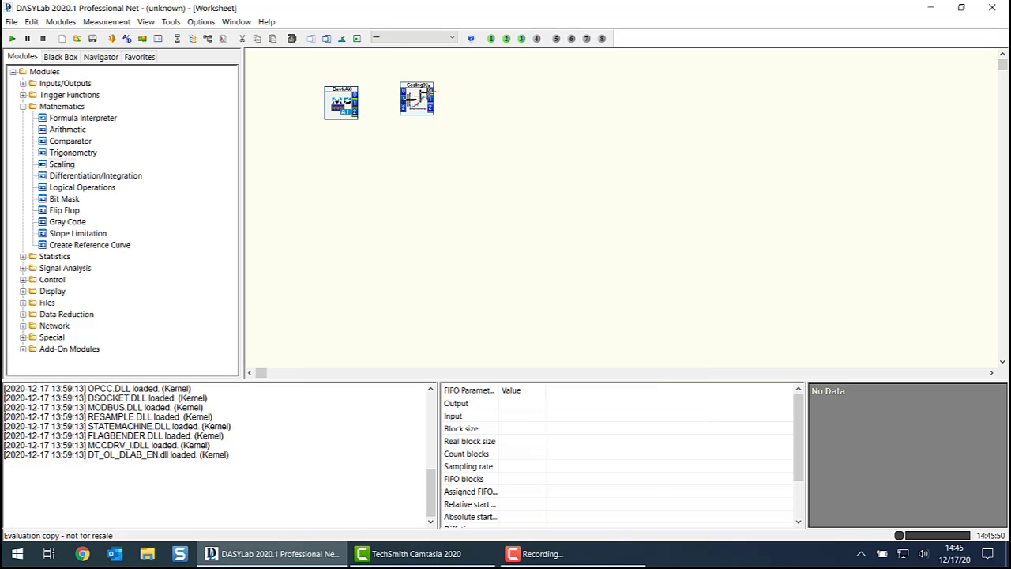
drag(416, 101, 394, 102)
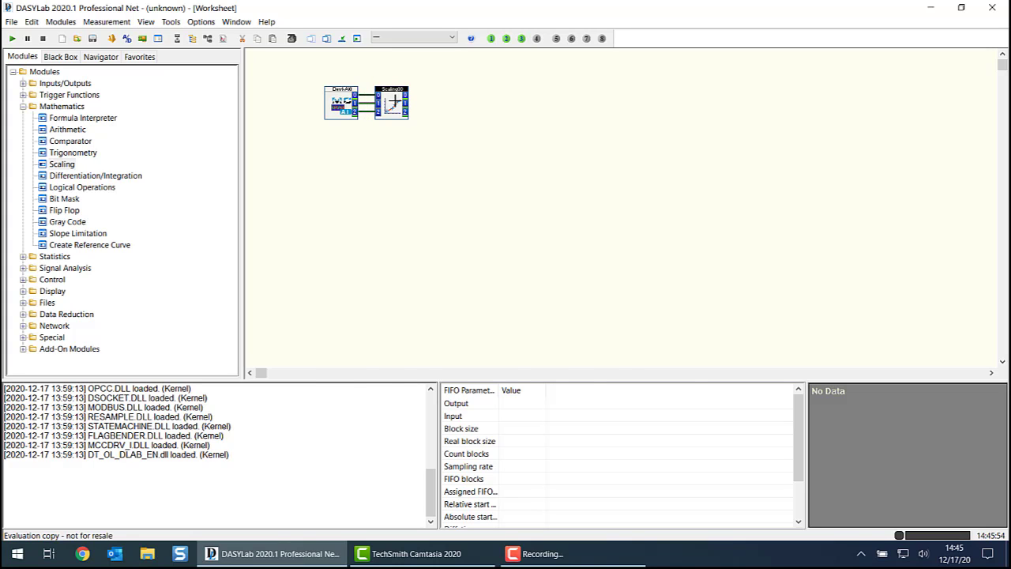
- Set the unit of scaling channel 0 to the custom unit PS
double_click(395, 102)
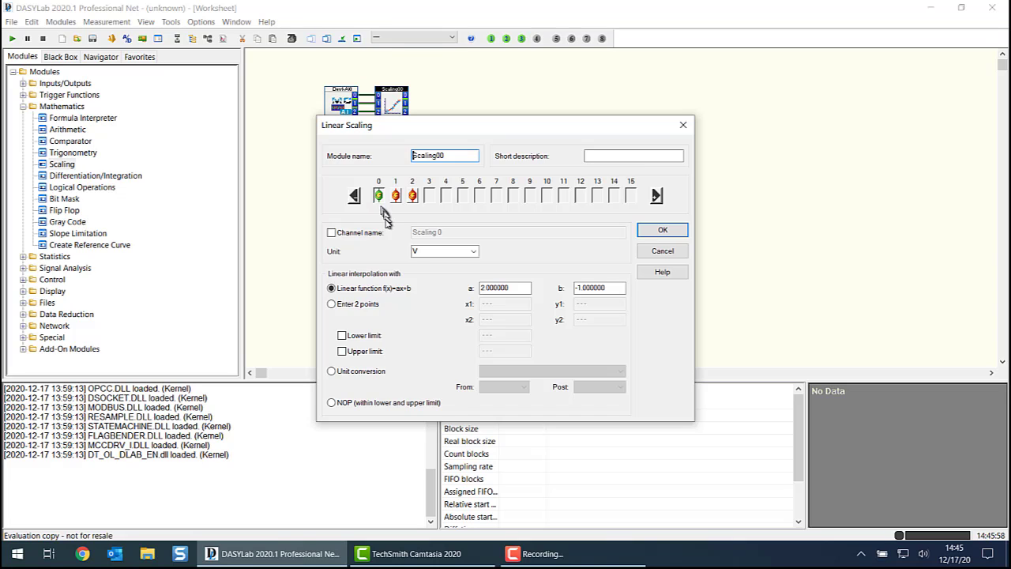
click(476, 253)
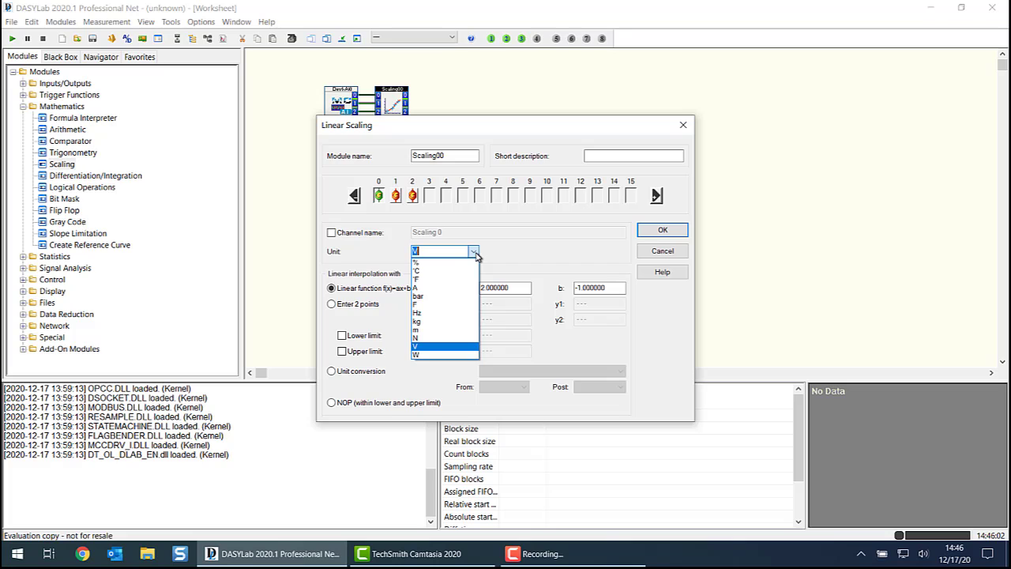
click(425, 338)
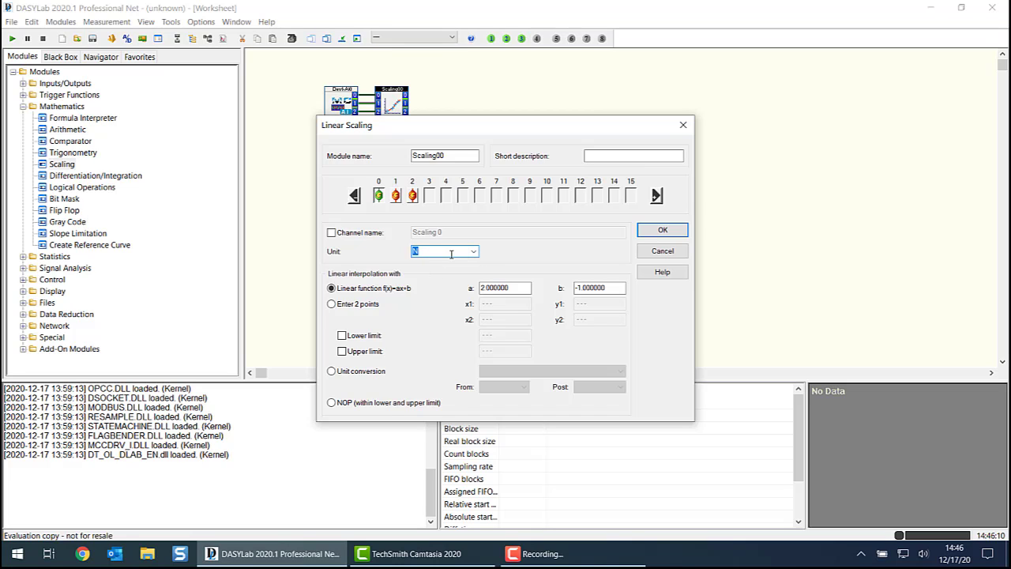
text(PSI)
click(661, 231)
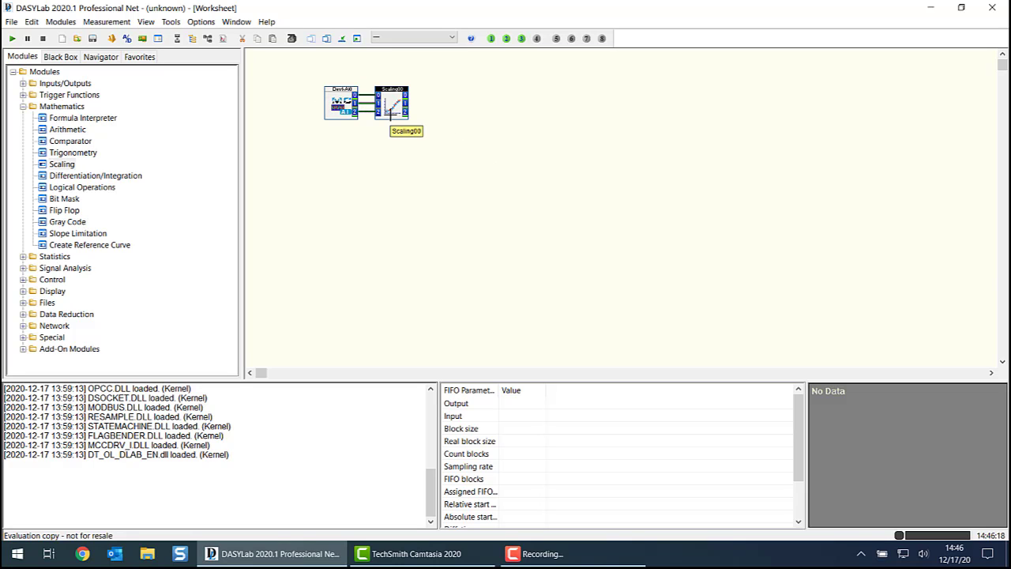
- Add a three-channel Digital Meter module and connect it to the Scaling module's outputs
click(24, 106)
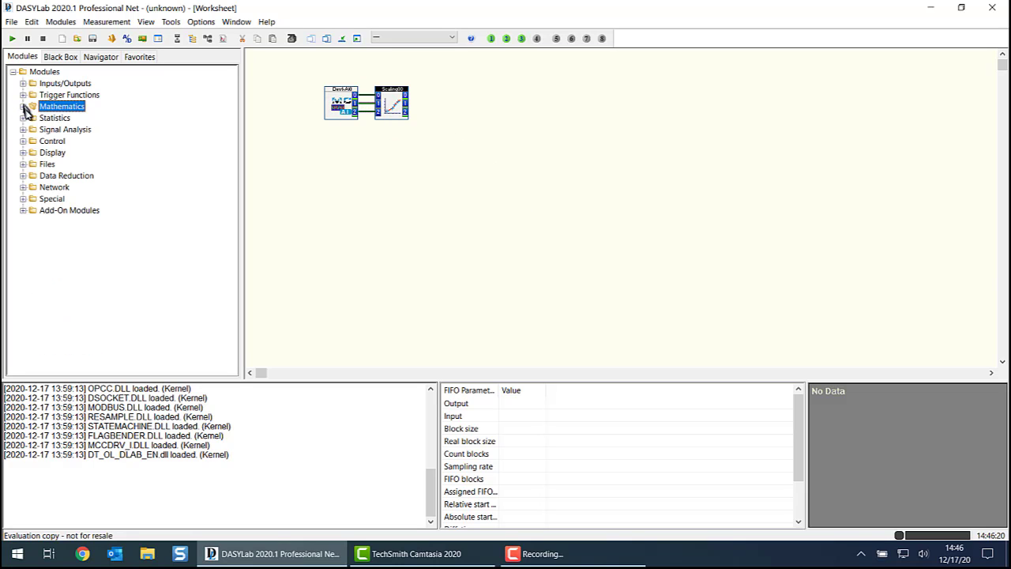
click(23, 153)
drag(78, 233, 475, 85)
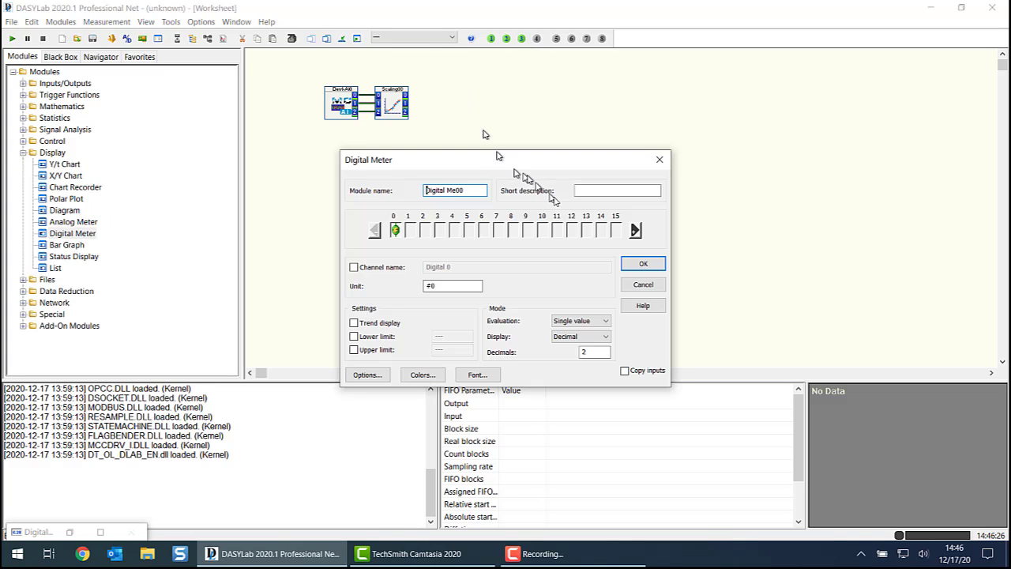
click(636, 230)
click(636, 230)
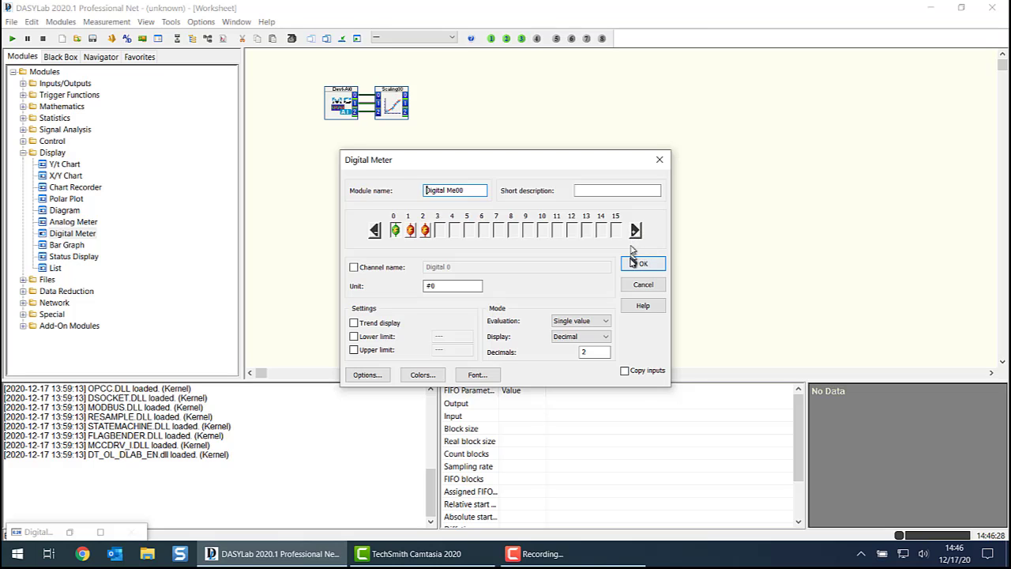
click(643, 263)
drag(483, 83, 442, 100)
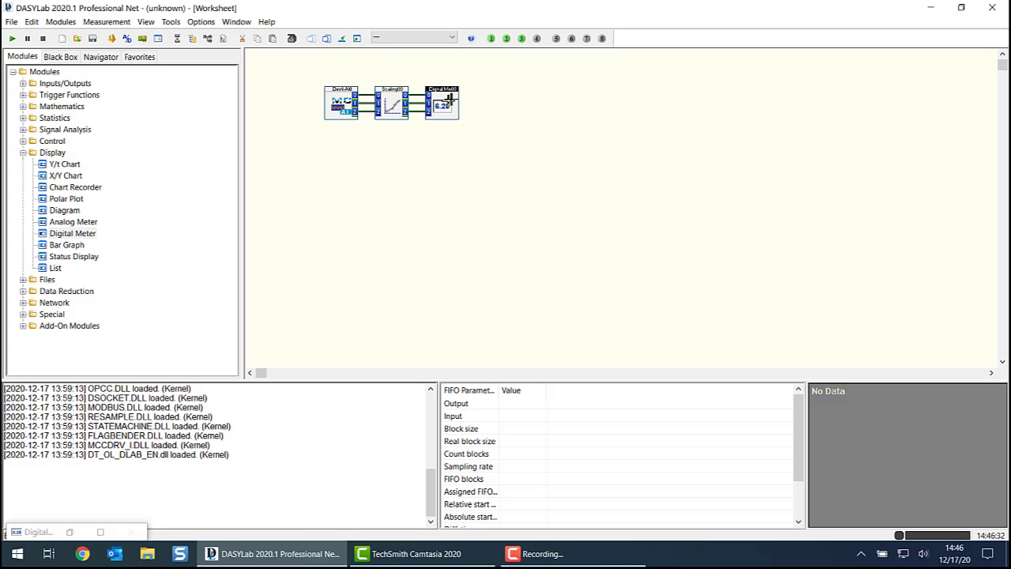
- Enable Copy inputs in the Digital Meter module's settings
right_click(449, 101)
click(499, 249)
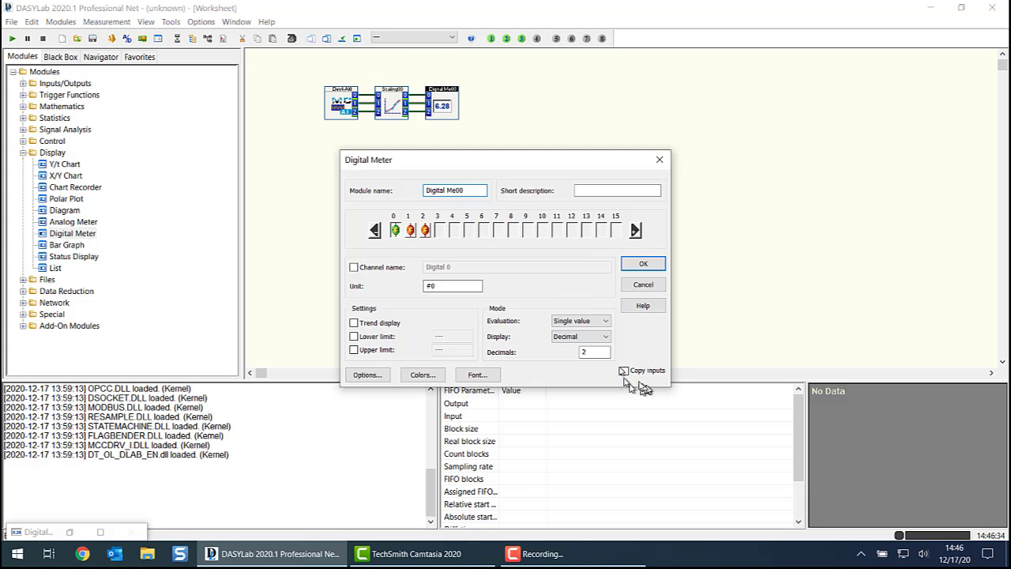
click(637, 264)
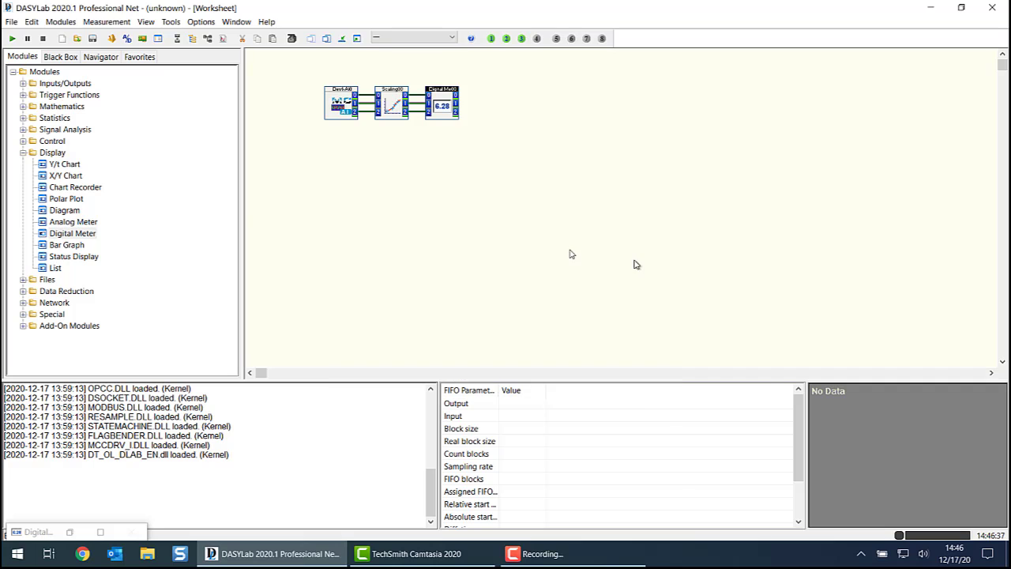
- Add a three-channel Chart Recorder module with Copy inputs enabled and connect it to the Digital Meter's outputs
click(63, 189)
drag(408, 145, 504, 88)
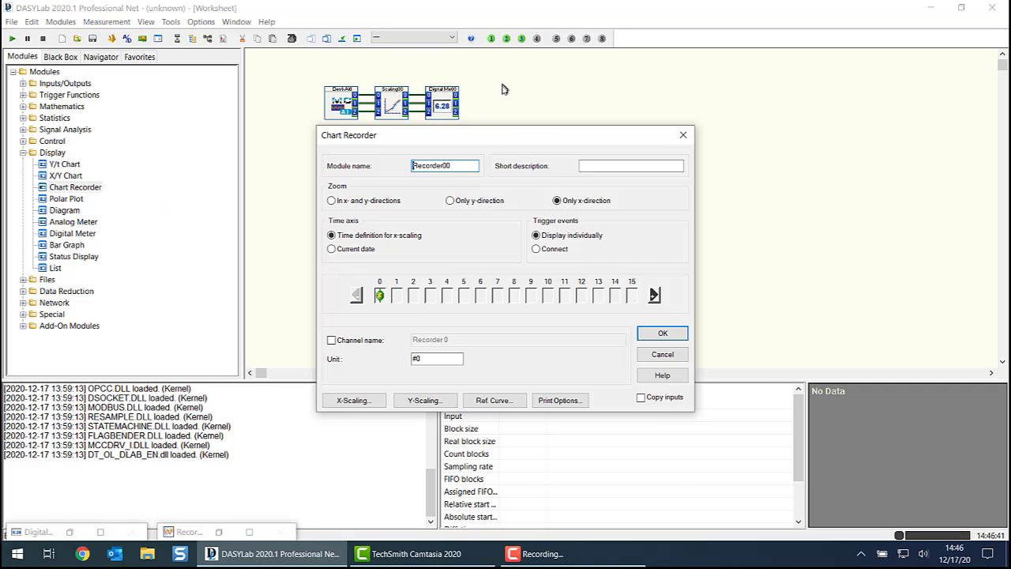
click(654, 295)
click(654, 296)
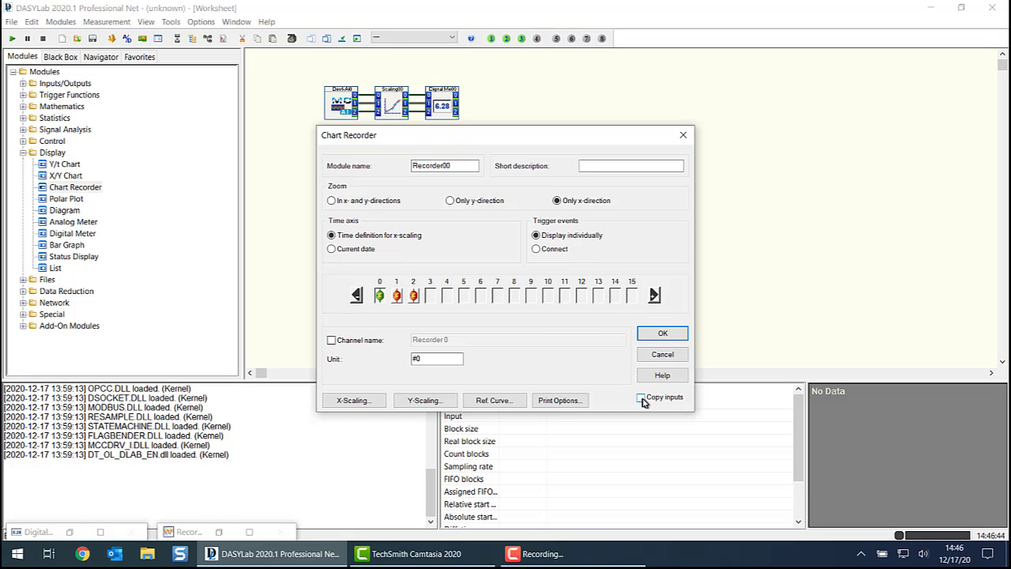
click(671, 334)
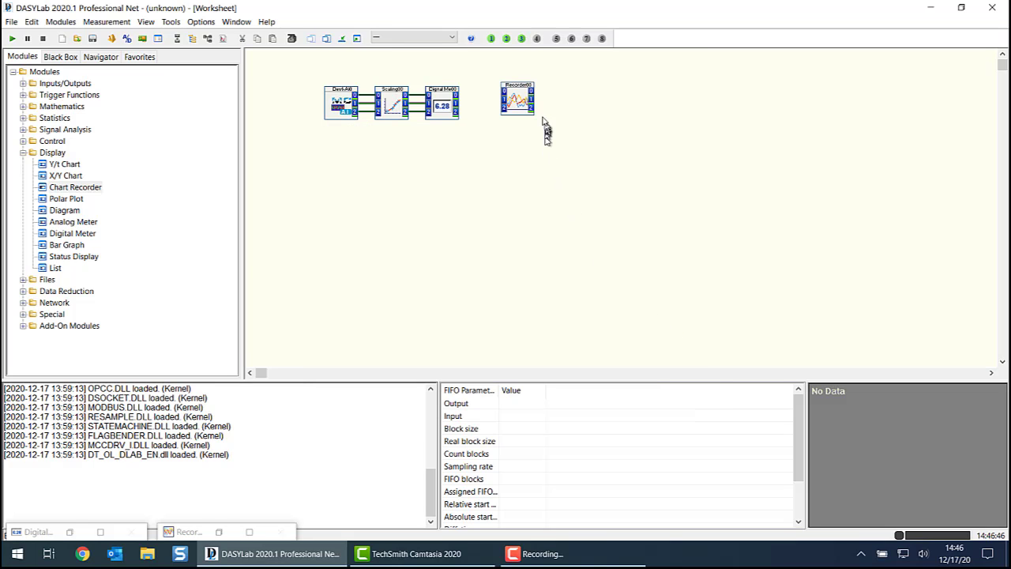
drag(518, 99, 494, 98)
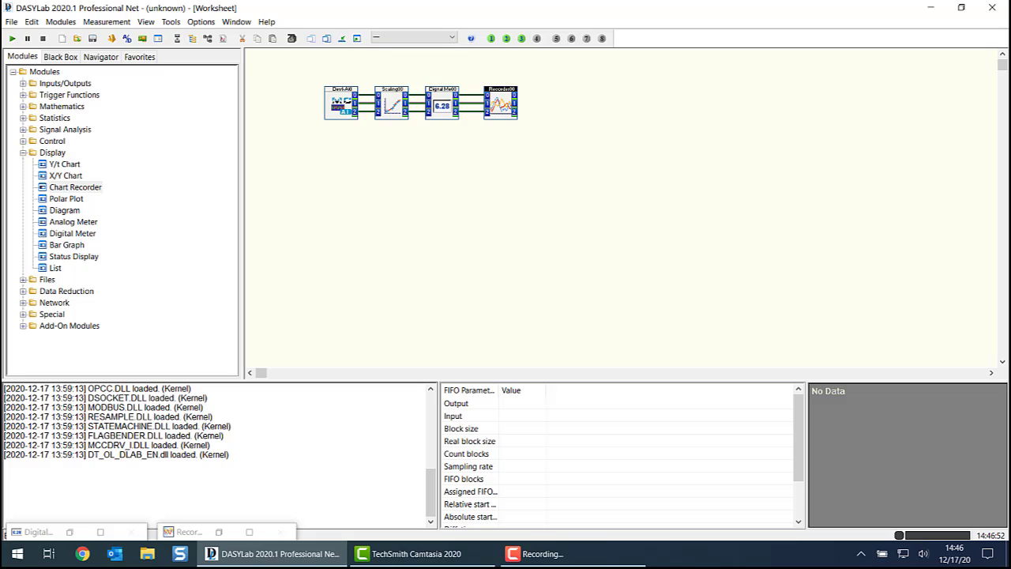
- Show the display windows and place the Digital Meter and Chart Recorder windows side by side below the module chain
click(23, 153)
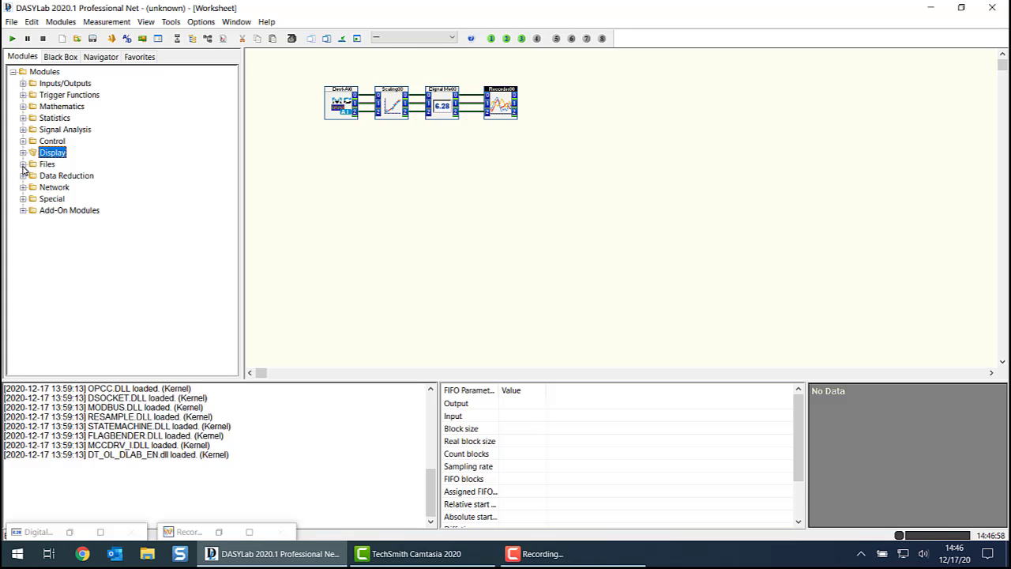
click(356, 38)
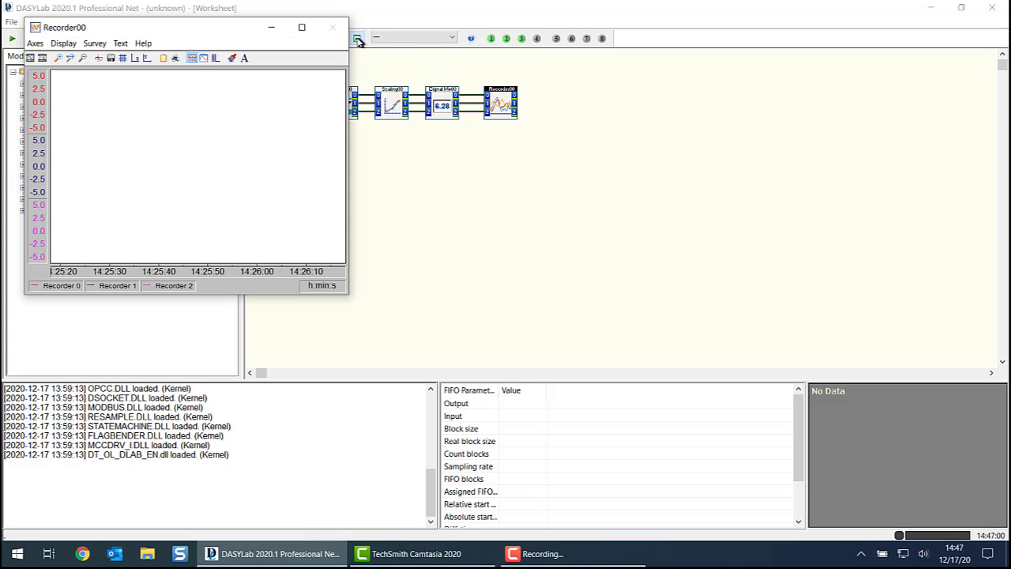
drag(175, 31, 461, 151)
drag(150, 130, 194, 154)
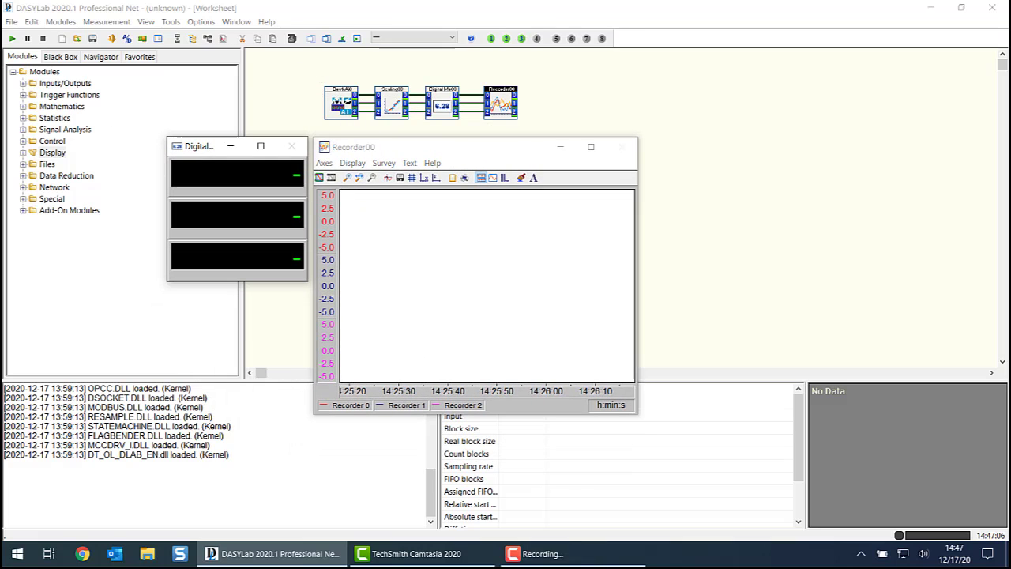
- Run the measurement to check the scaled signals on the Digital Meter and Chart Recorder, and stop it
click(12, 39)
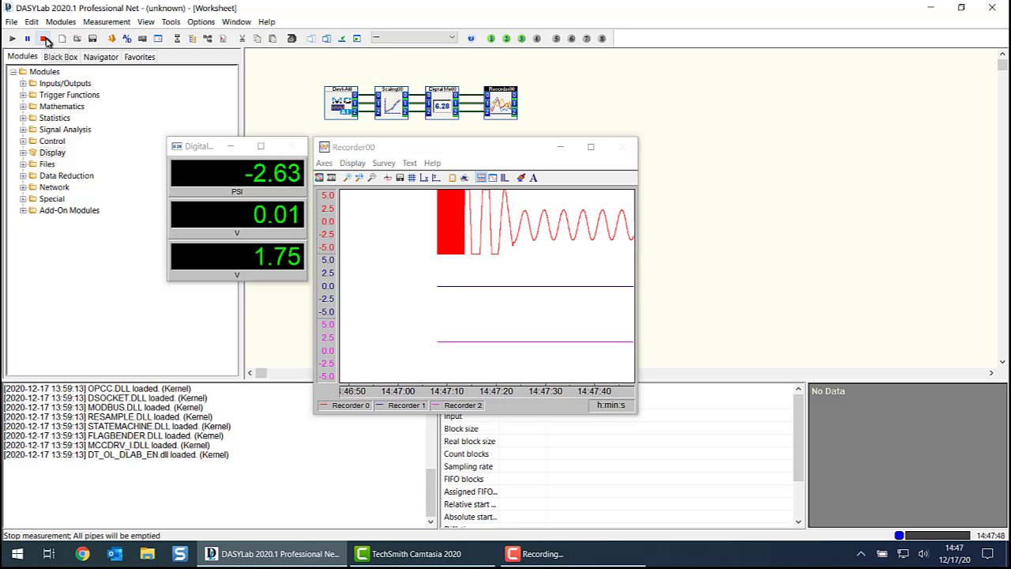
click(44, 41)
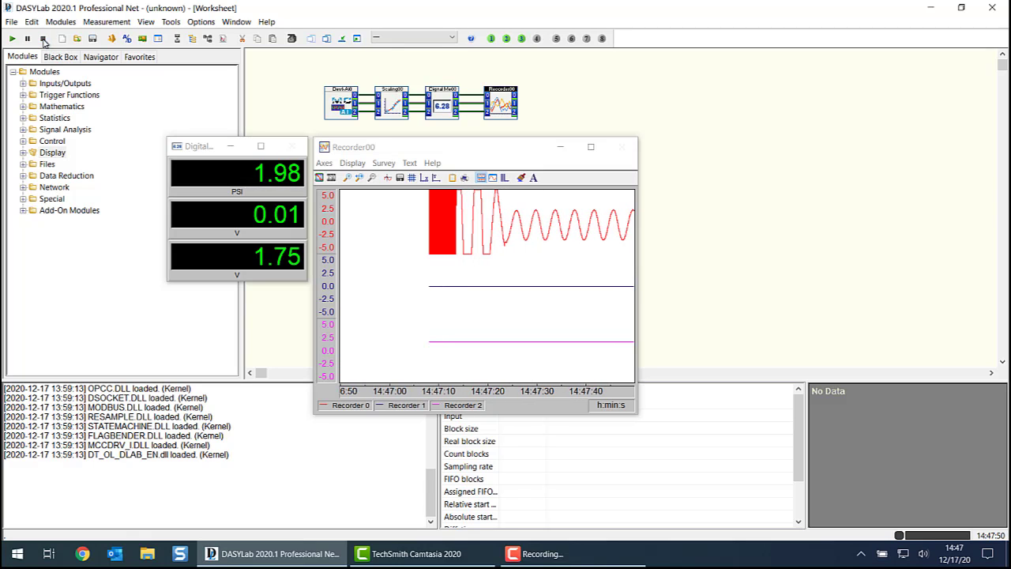
- Add a three-channel Write Data module and connect it to the Chart Recorder's outputs
click(23, 165)
click(67, 190)
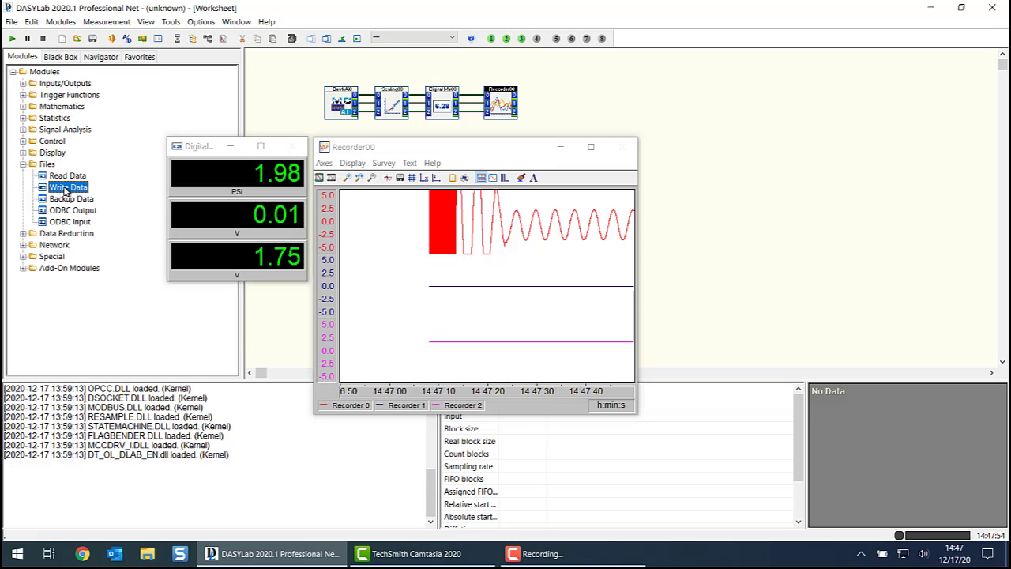
drag(84, 187, 561, 91)
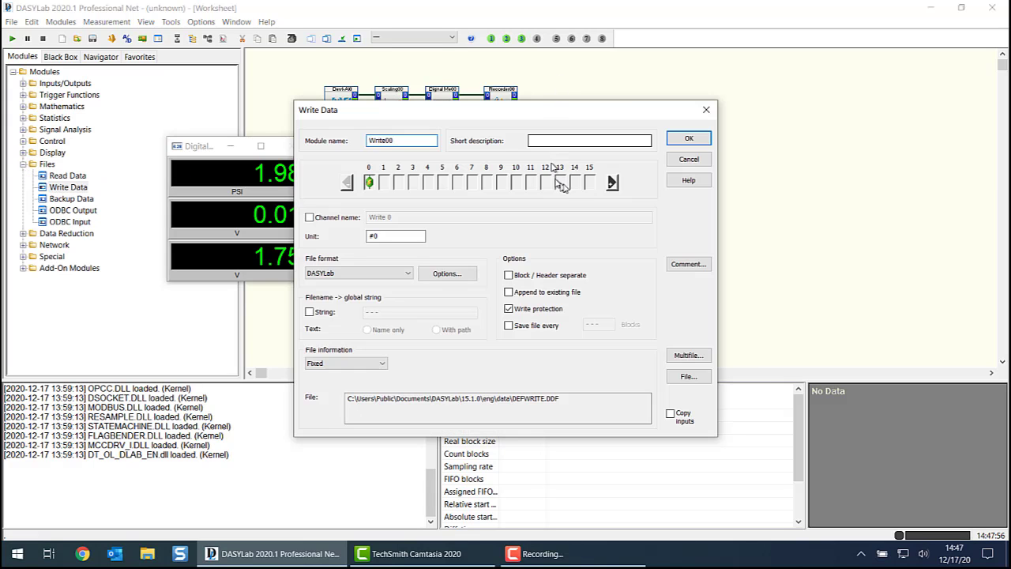
click(612, 183)
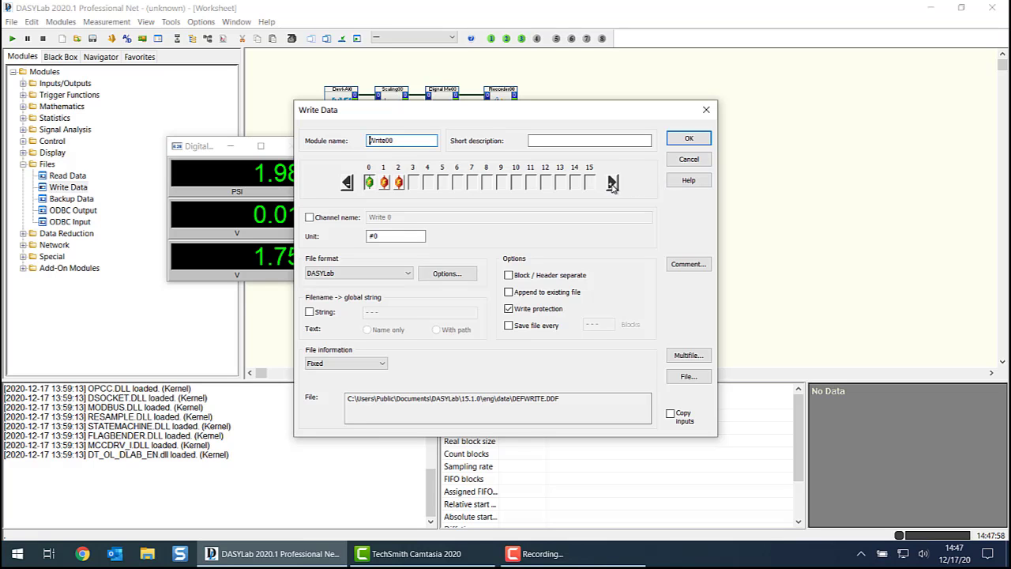
click(688, 139)
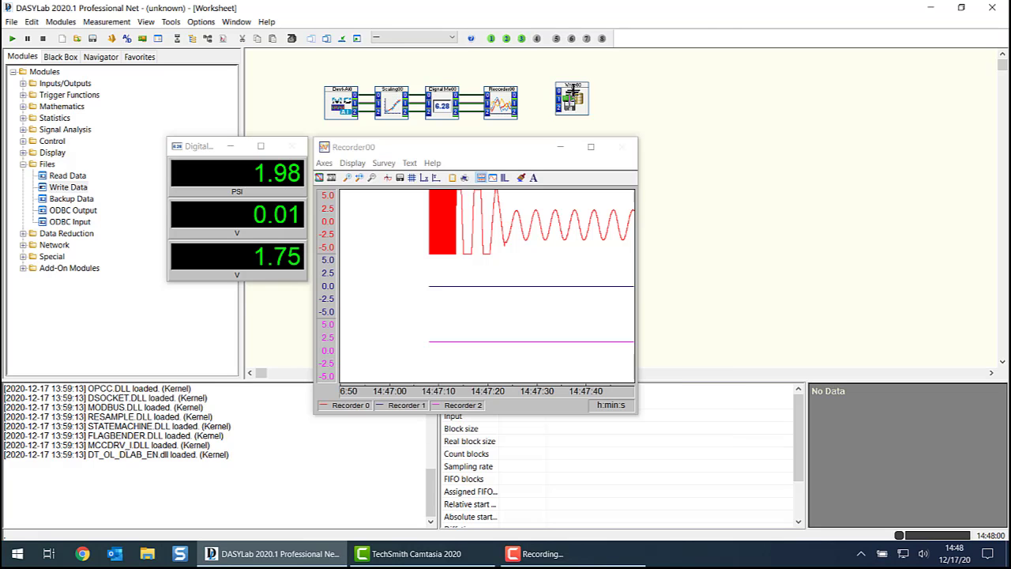
drag(535, 97, 536, 96)
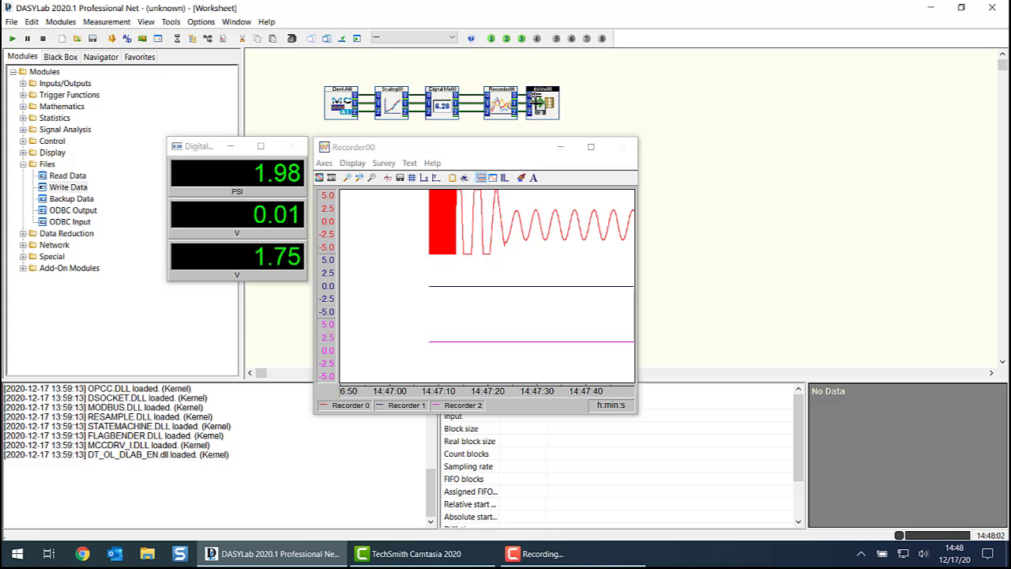
- Set the Write Data module's file format to ASCII (CSV) and accept the data and time settings for Excel processing
right_click(537, 105)
click(578, 252)
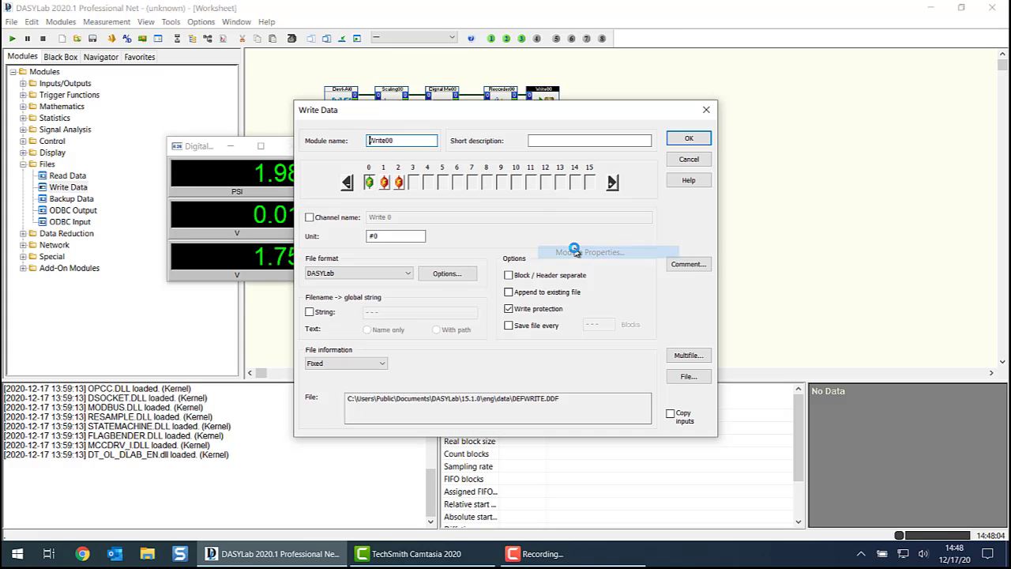
click(404, 273)
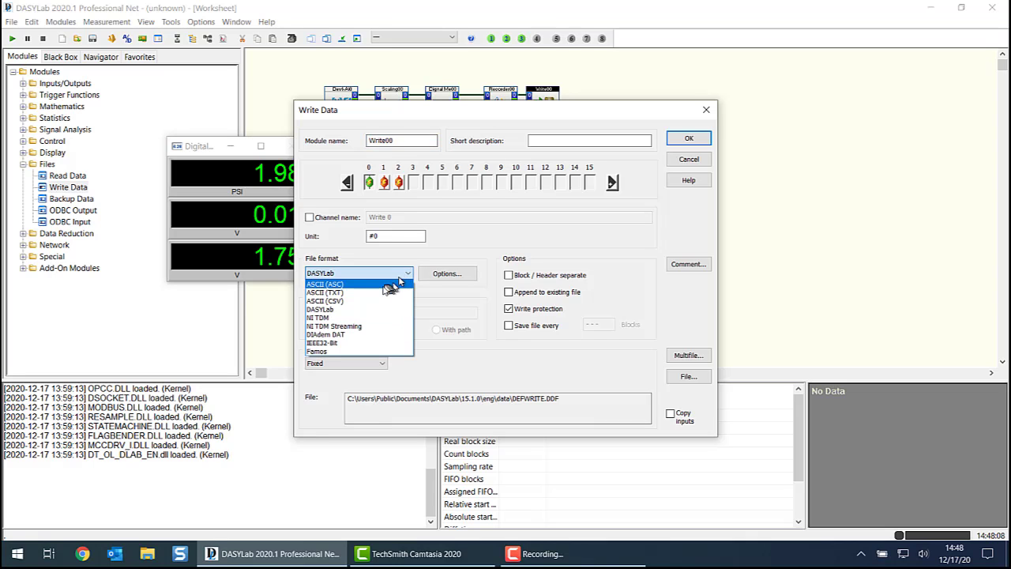
click(379, 301)
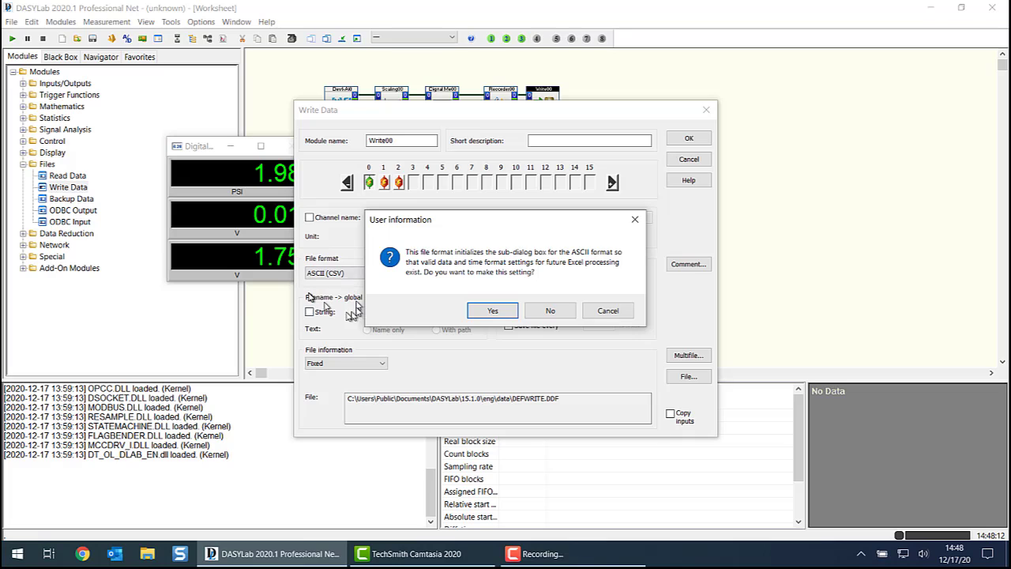
click(494, 311)
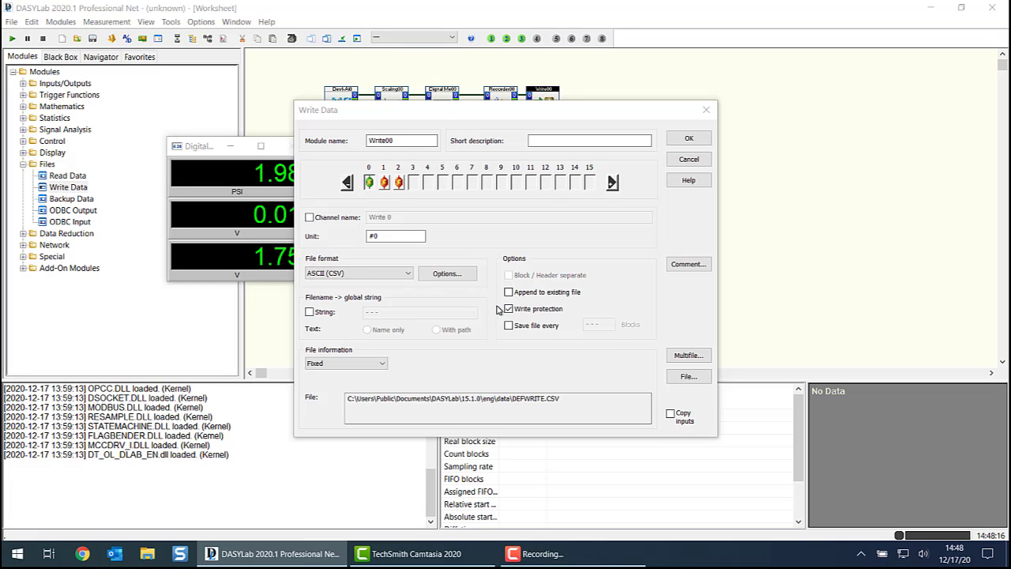
- Set the time format in the Write Data module's ASCII format options to Date+time
click(447, 274)
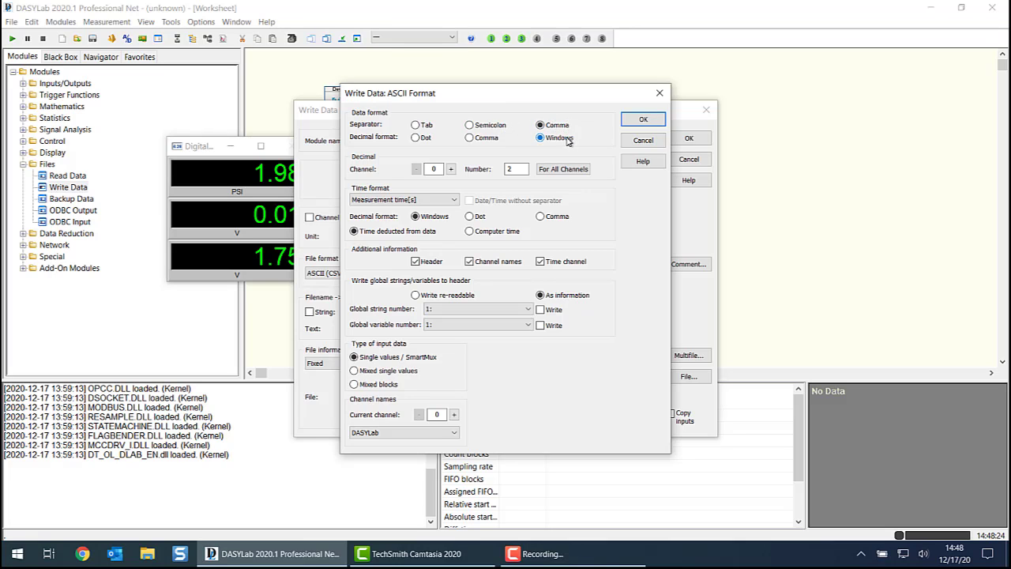
click(452, 203)
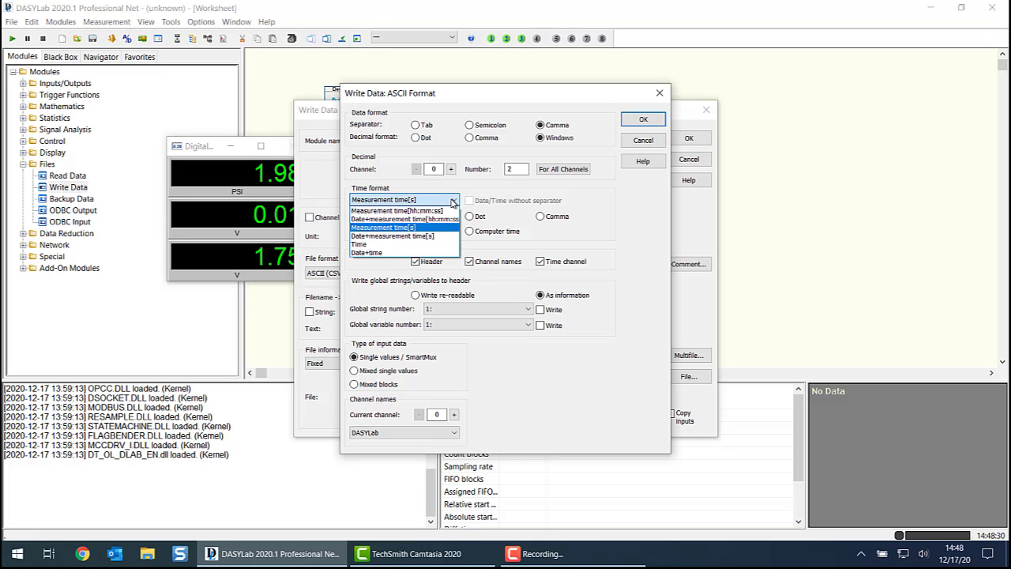
click(384, 253)
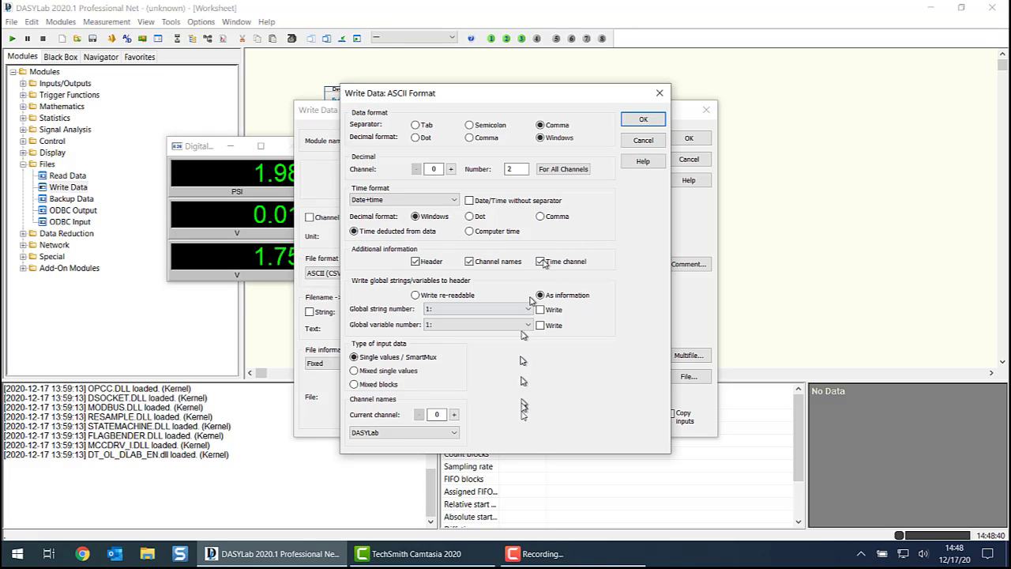
click(644, 118)
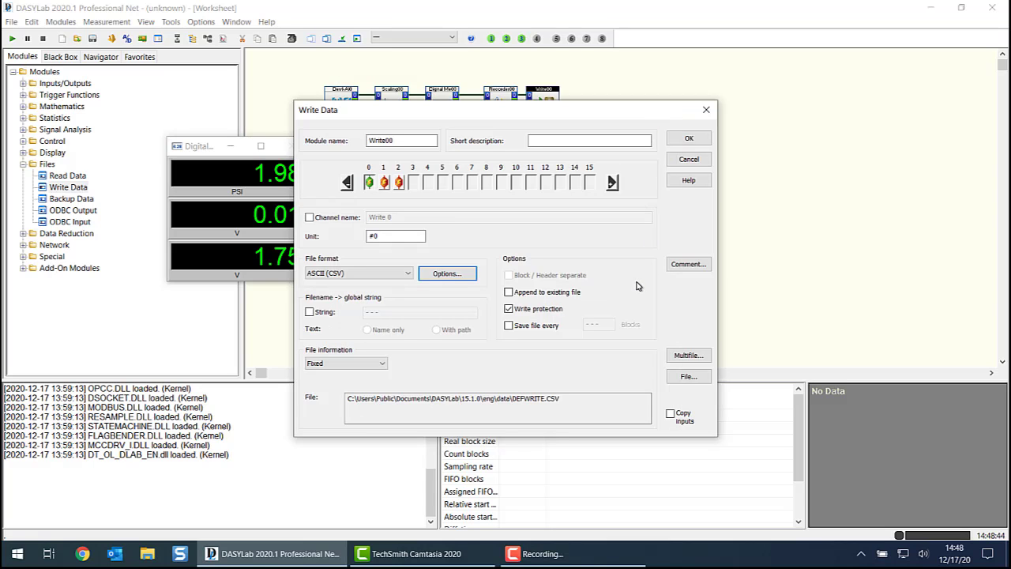
- Enable Multifile with Append to file chain, 0 blocks per file change, a 3-digit index and first number 1
click(687, 356)
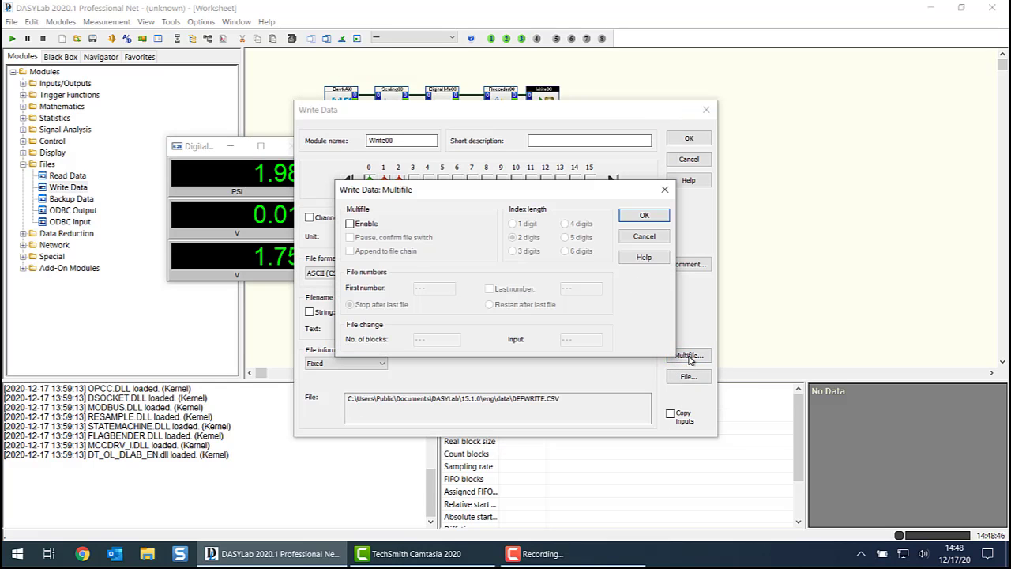
click(364, 228)
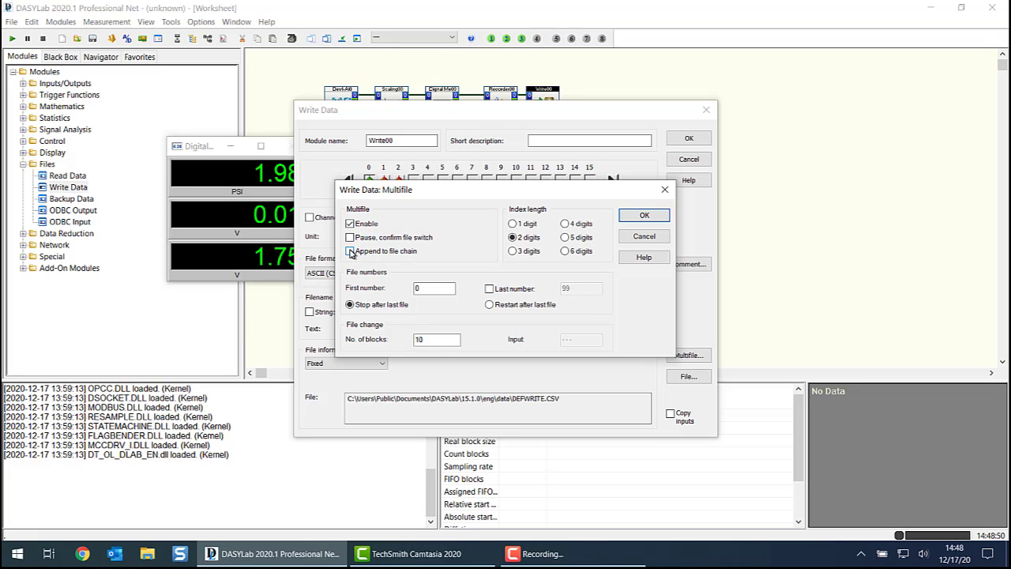
click(350, 251)
drag(447, 340, 380, 340)
text(0)
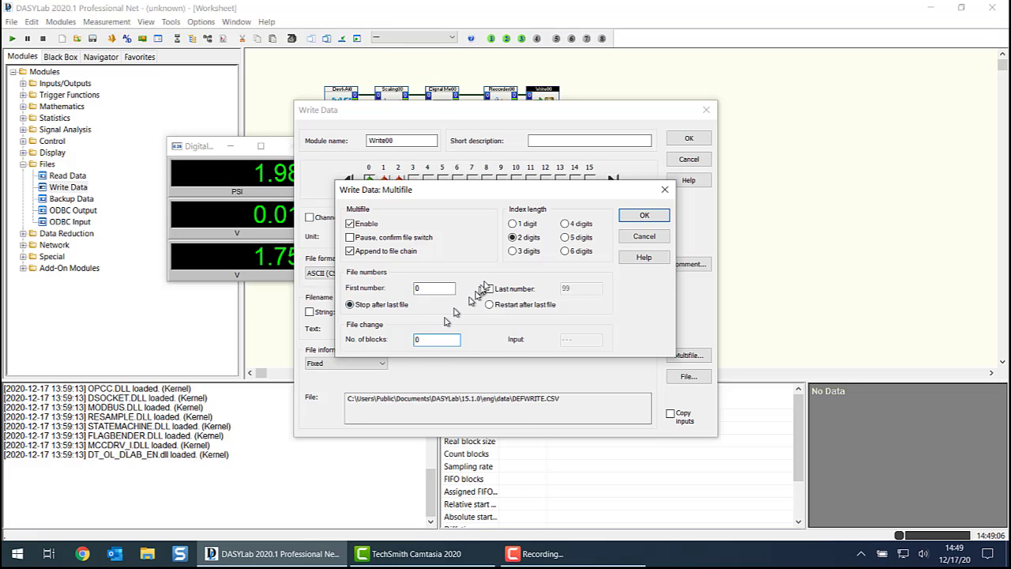
click(513, 251)
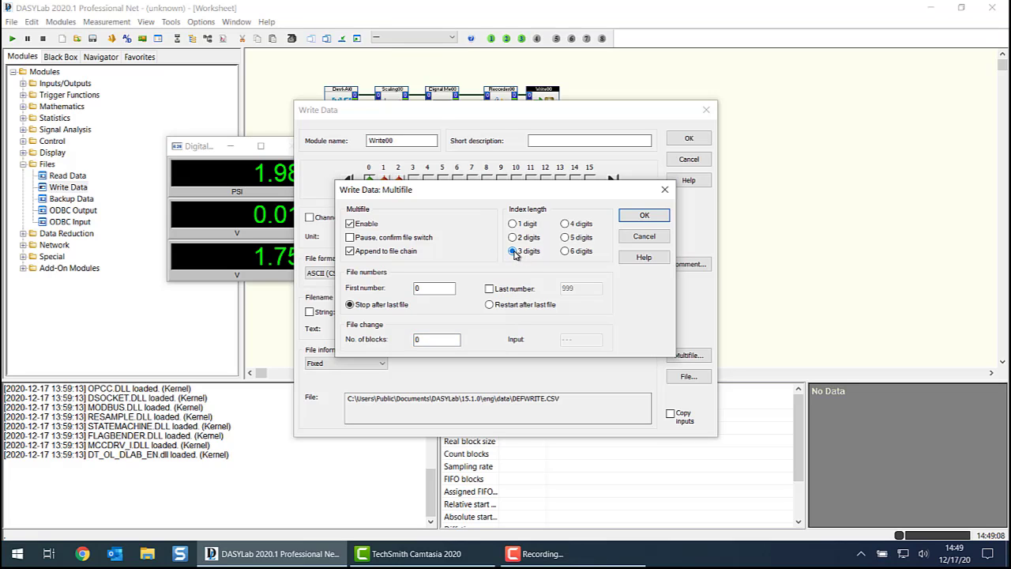
double_click(424, 288)
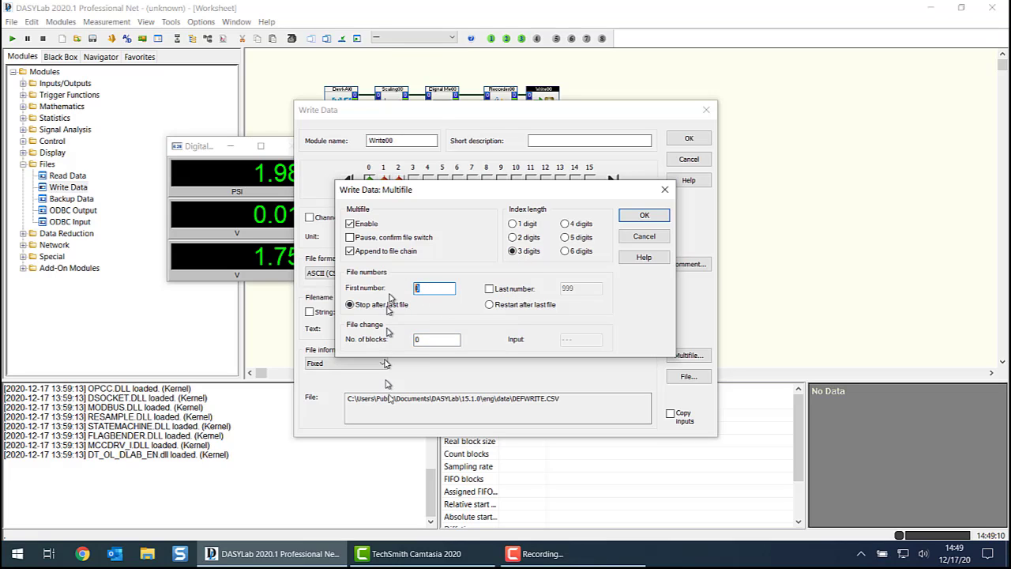
text(1)
click(651, 217)
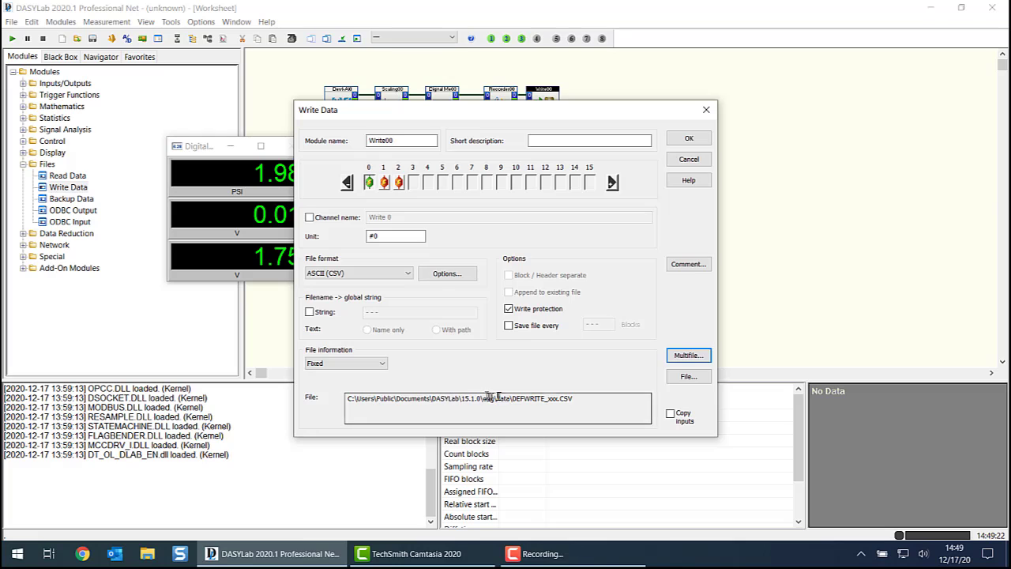
- Switch the Write Data file information to Combi and clear the default file path
drag(514, 398, 541, 398)
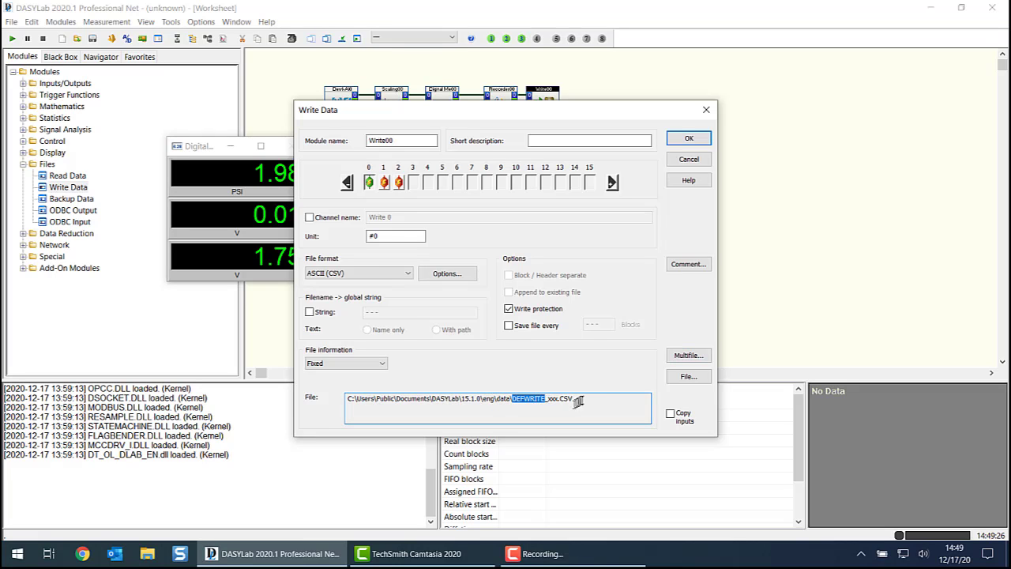
click(581, 398)
click(366, 364)
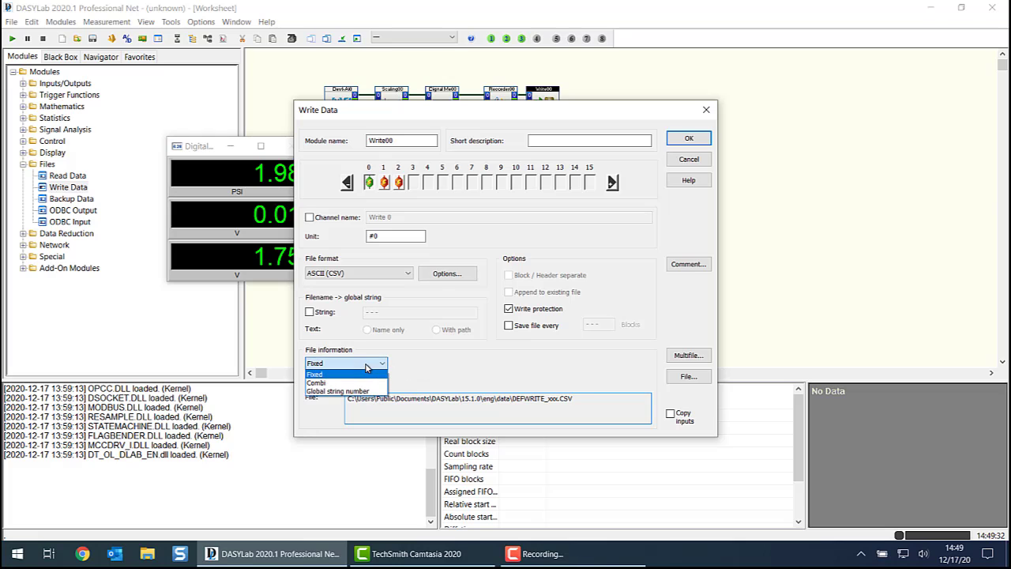
click(326, 383)
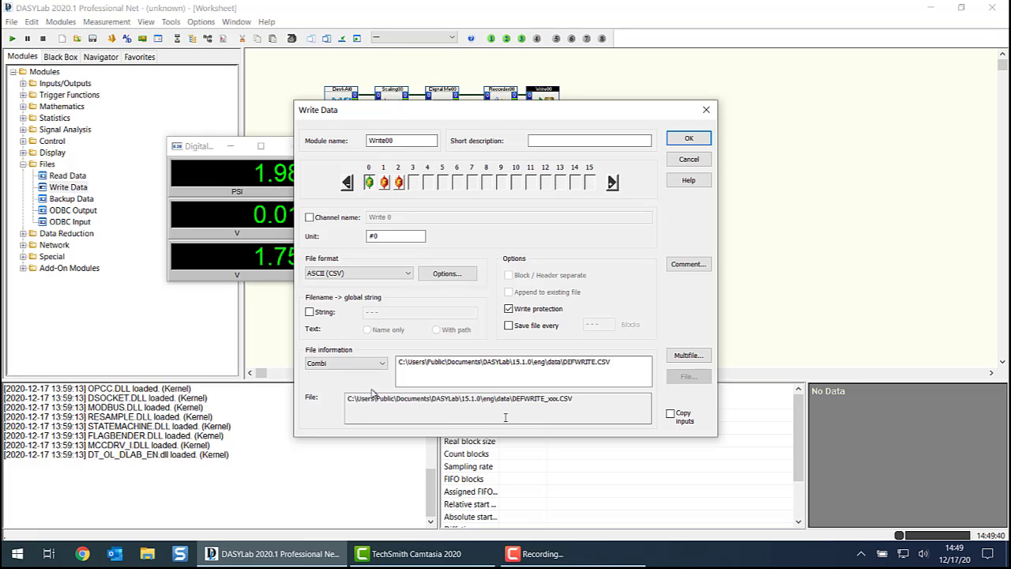
drag(613, 362, 227, 367)
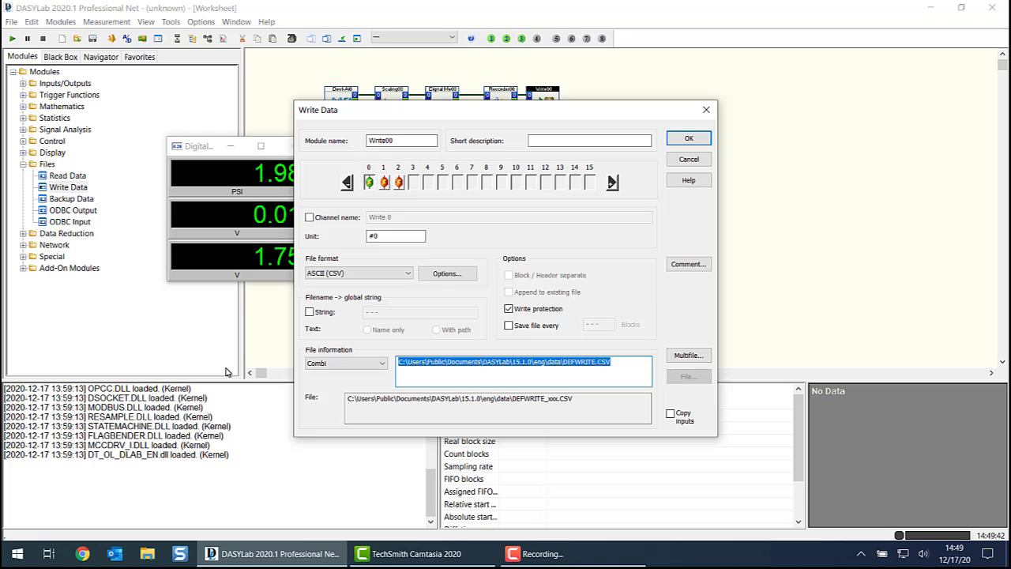
key(Delete)
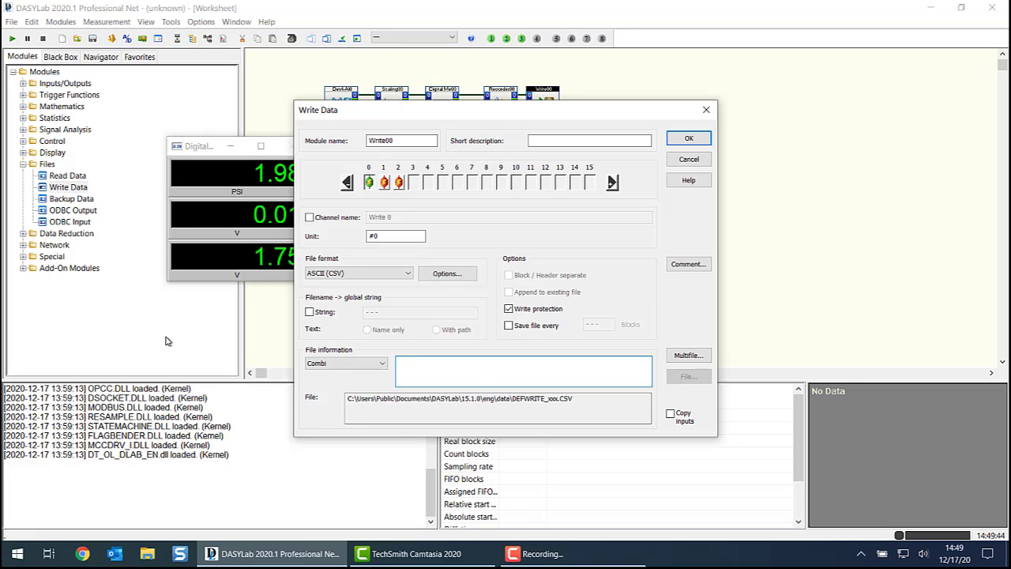
- Insert the DATA_FOLDER system string as the Combi file path and update the resolved file path
right_click(436, 366)
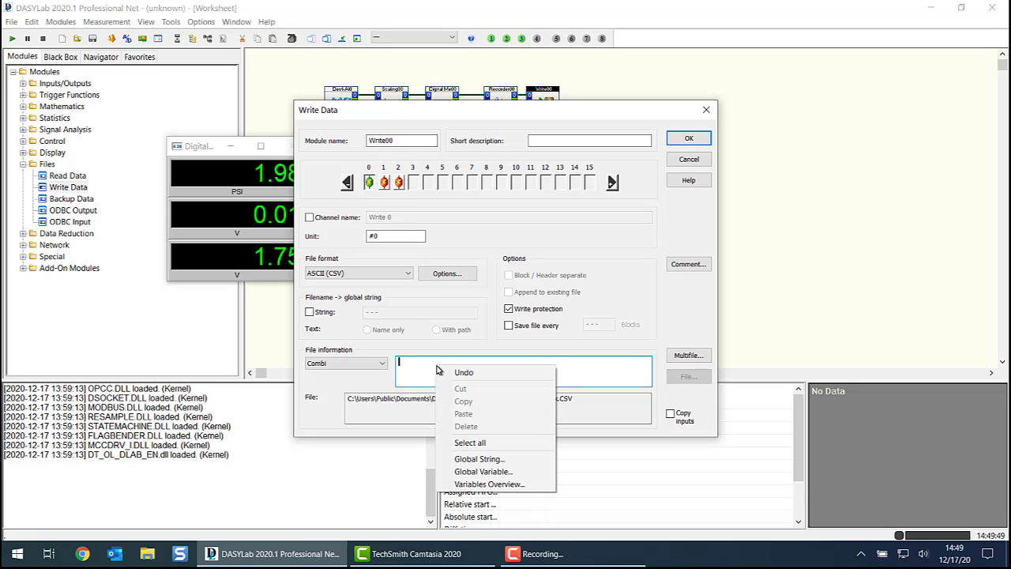
click(479, 458)
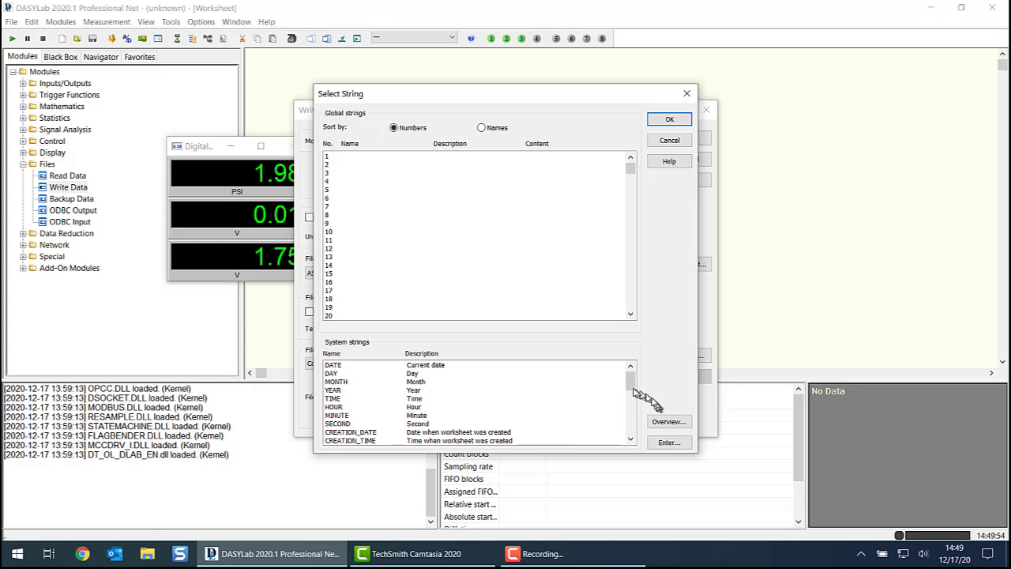
drag(630, 382, 638, 424)
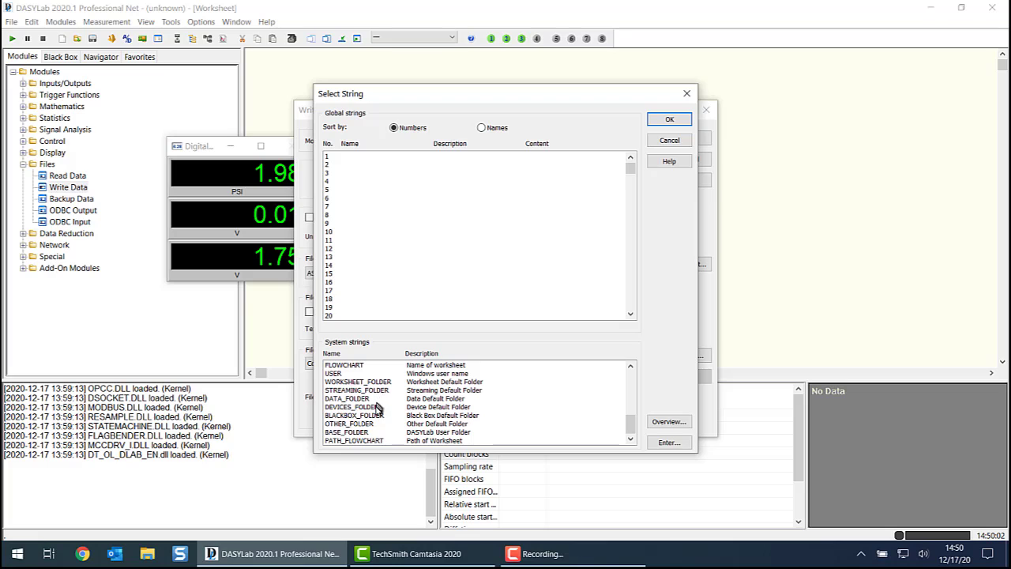
click(331, 399)
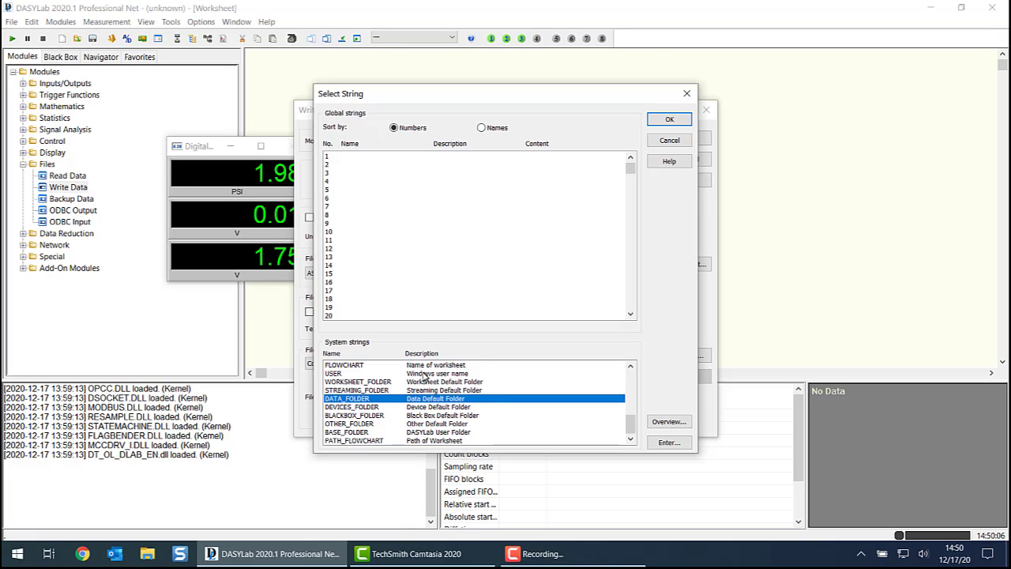
click(662, 119)
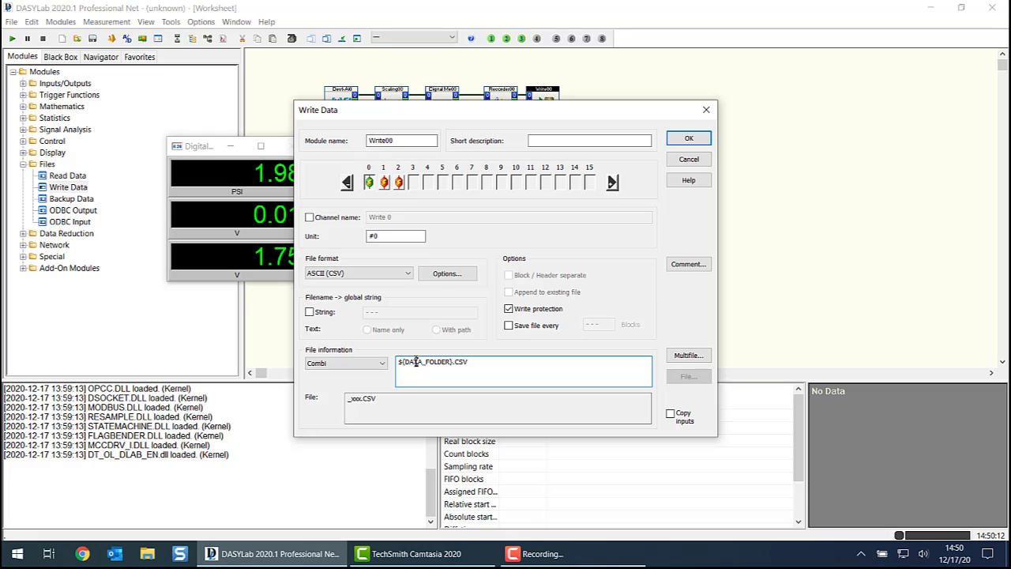
click(454, 361)
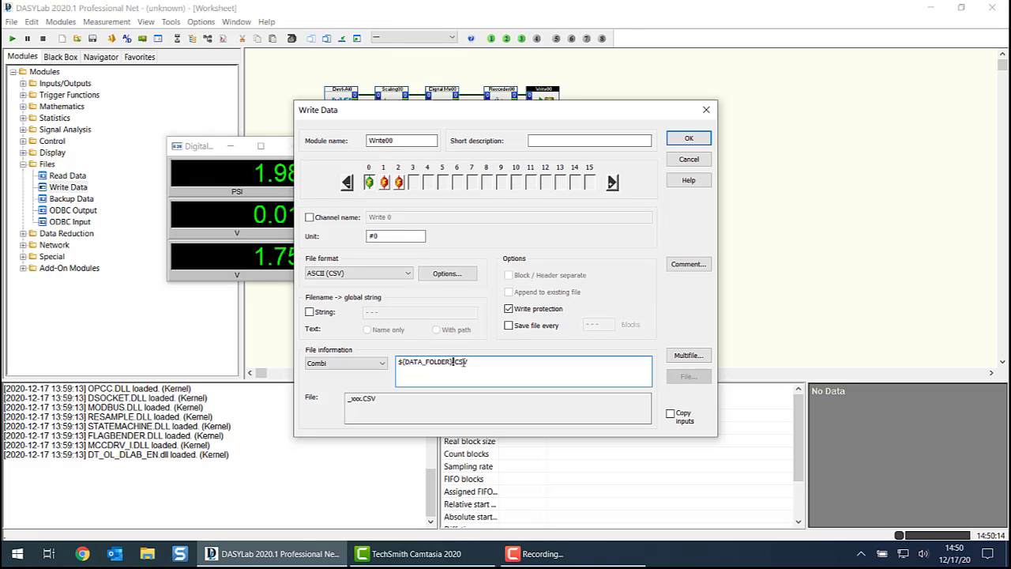
click(425, 406)
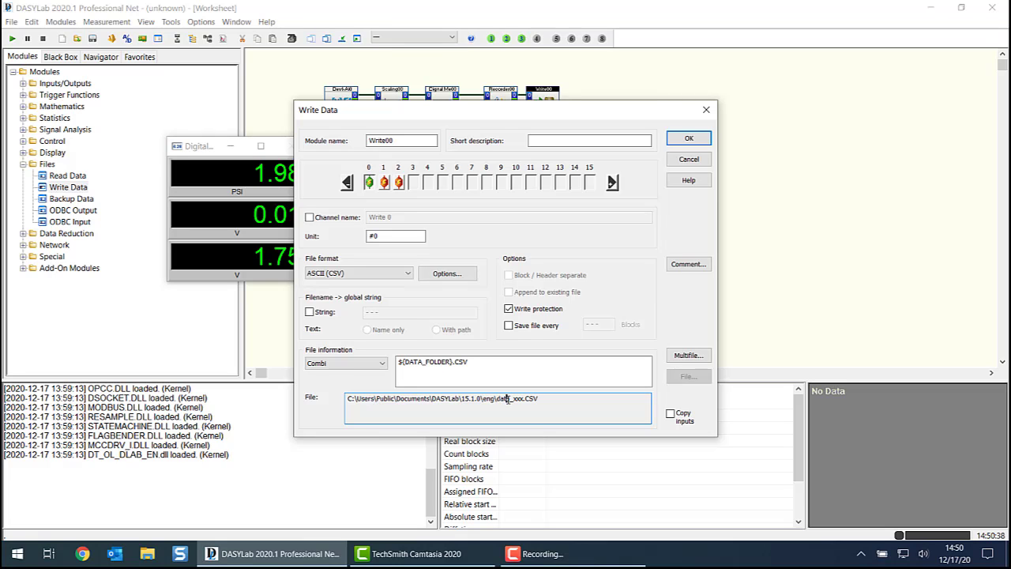
- Append a backslash and the YEAR system string after DATA_FOLDER in the Combi file path and update the resolved file path
click(472, 368)
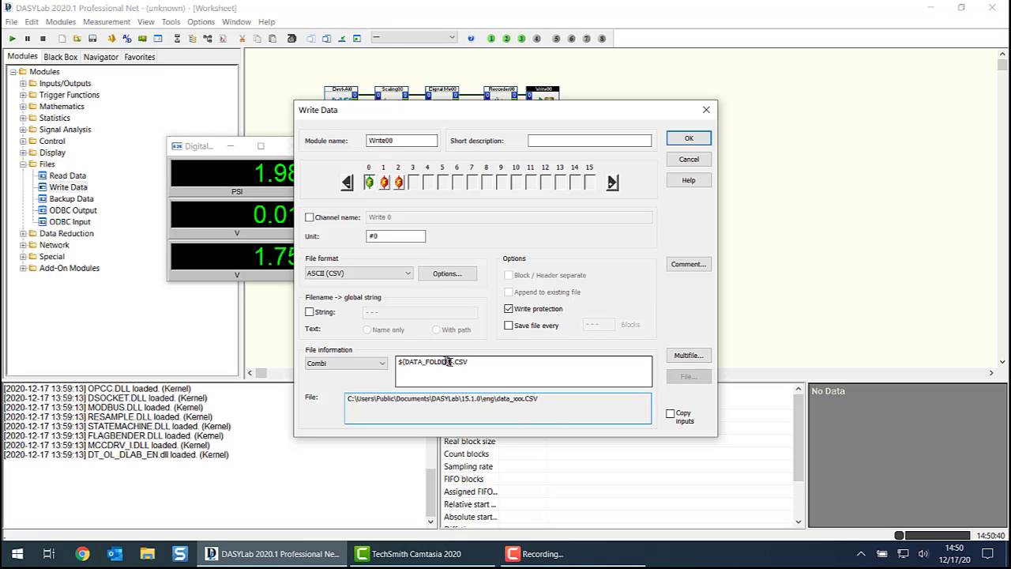
click(452, 361)
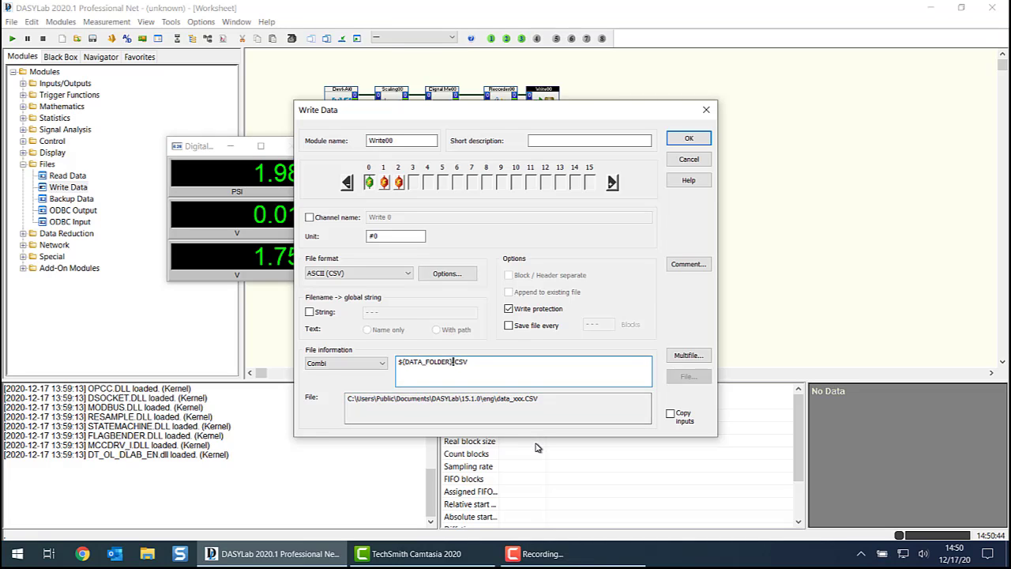
text(\)
right_click(456, 362)
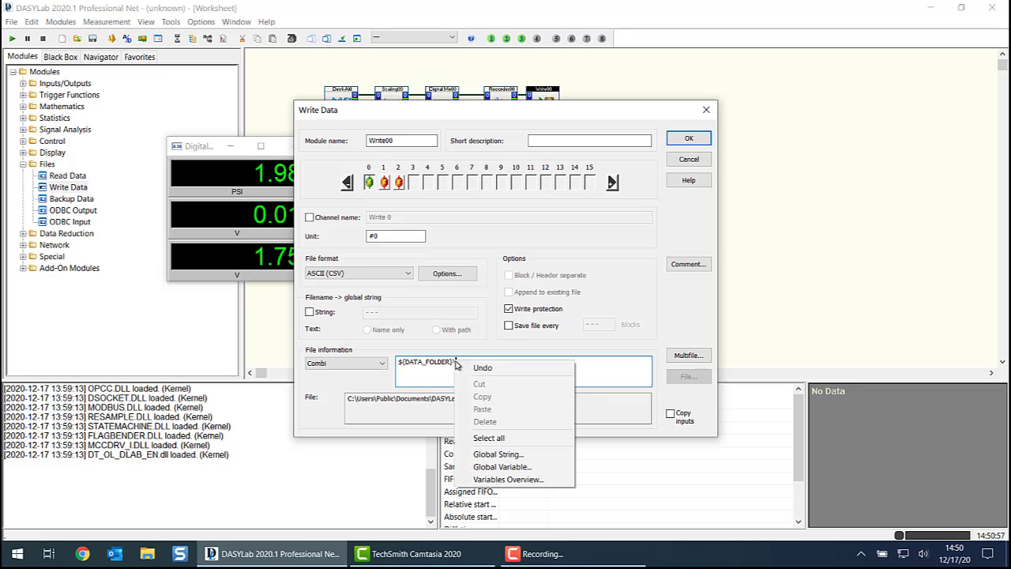
click(507, 457)
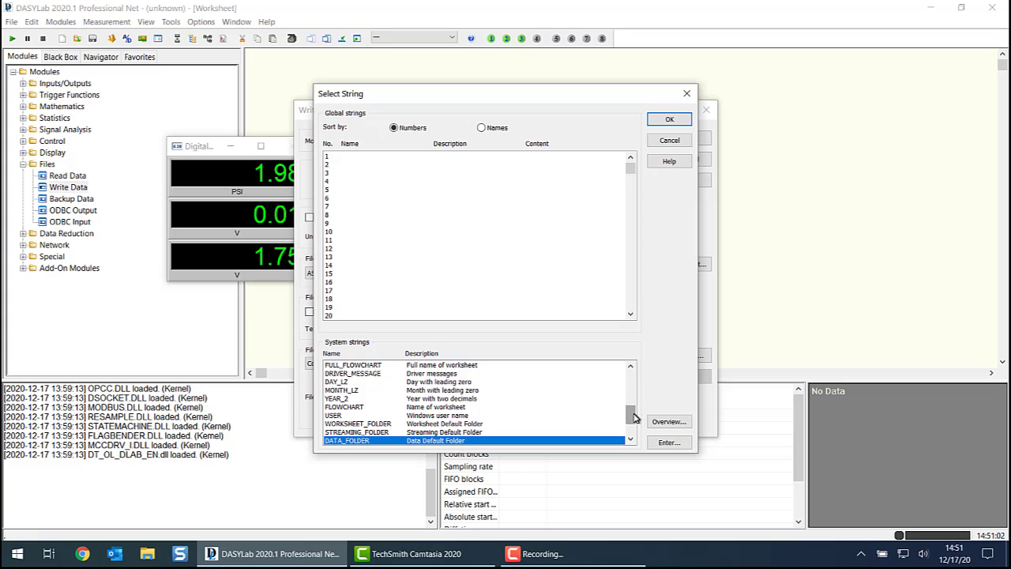
drag(632, 416, 638, 375)
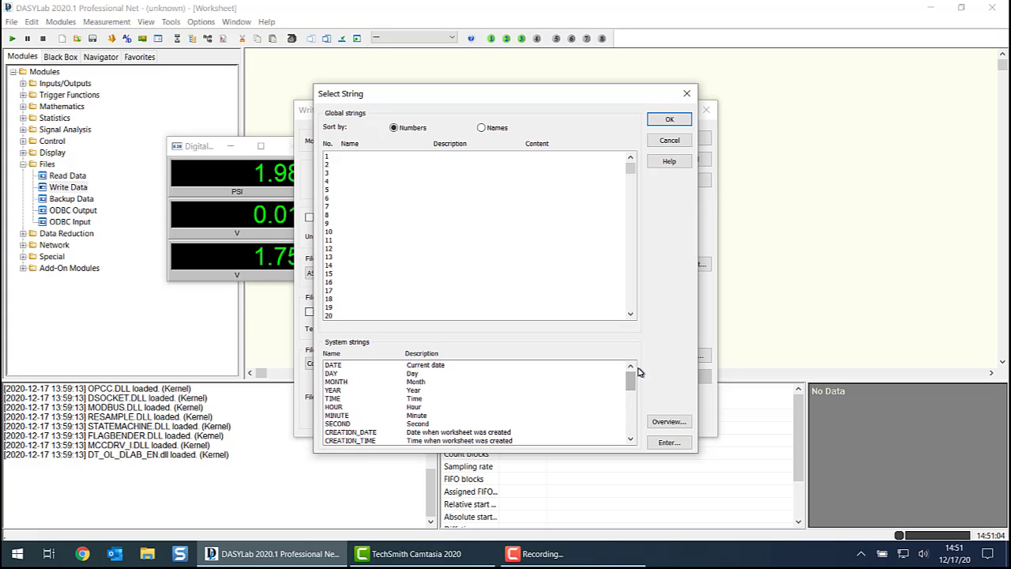
click(425, 367)
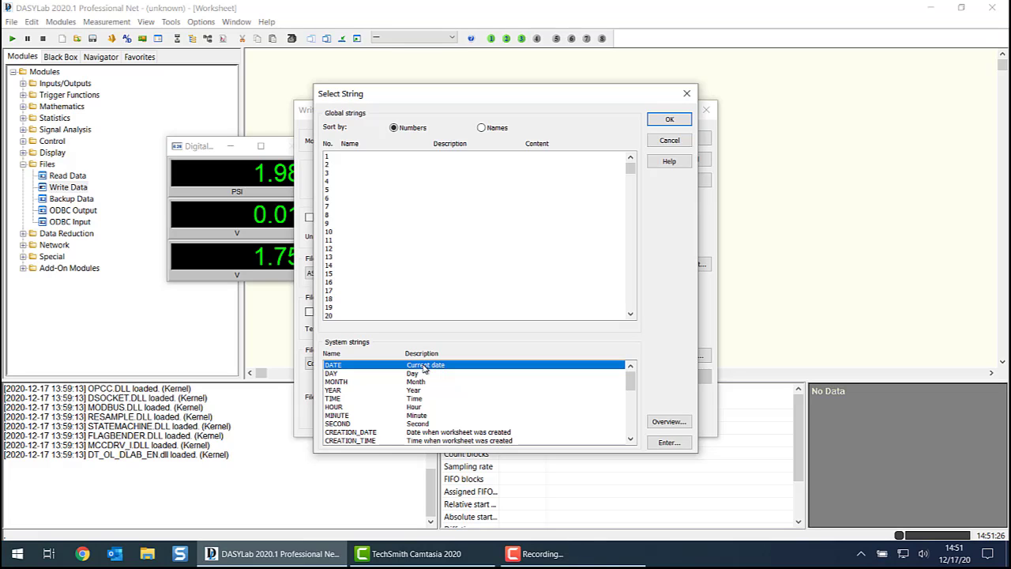
click(333, 391)
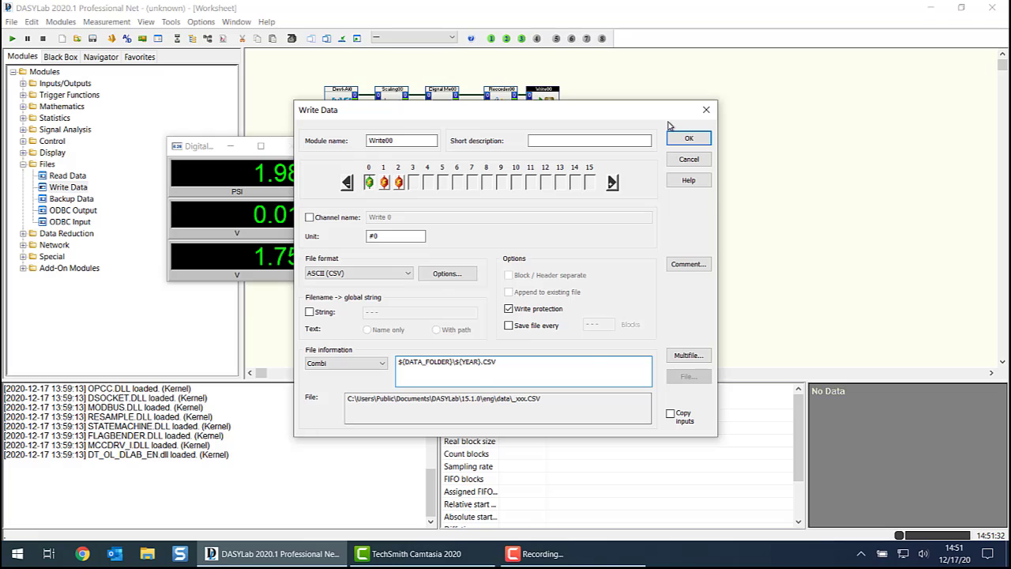
click(517, 399)
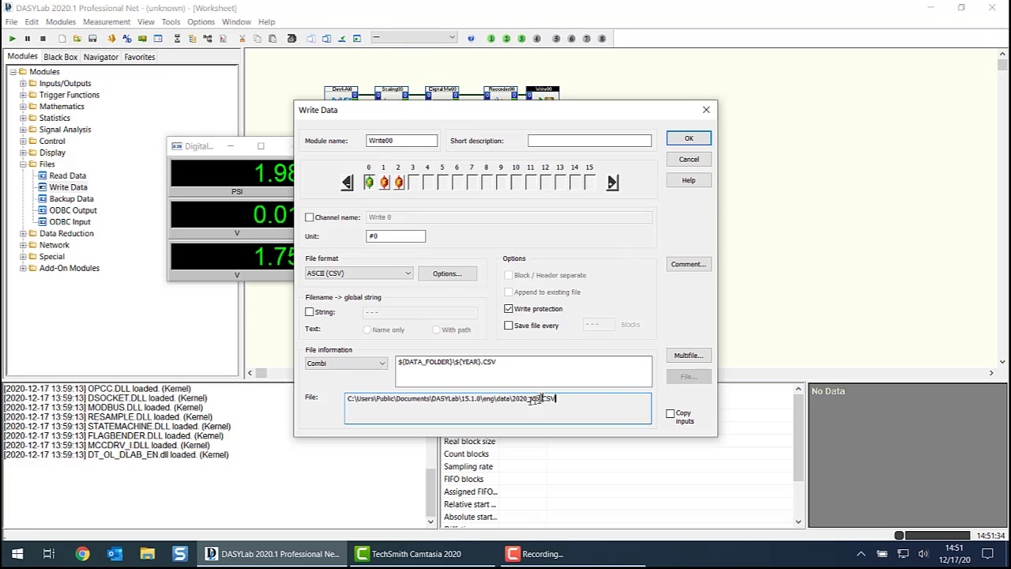
text(2020)
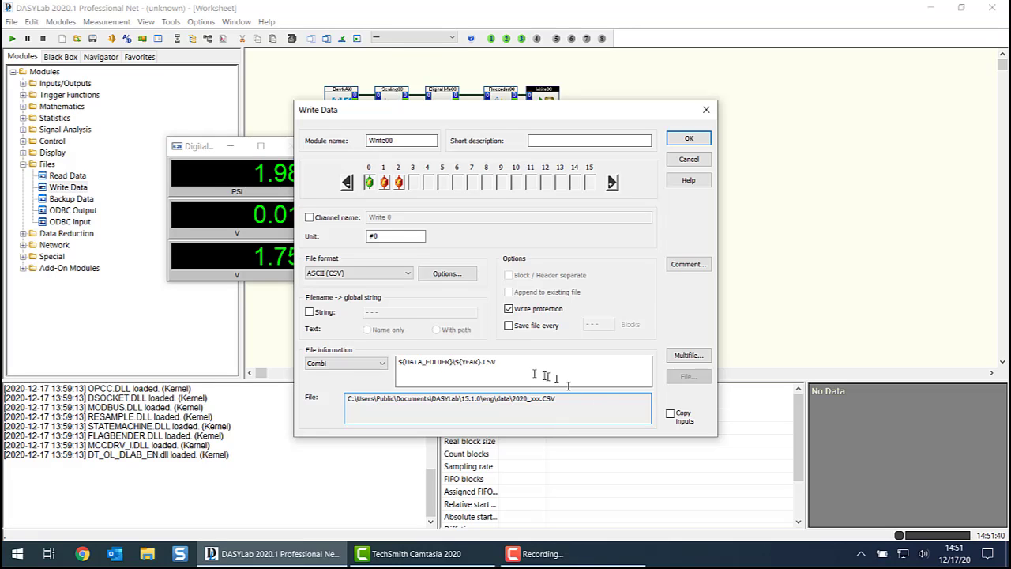
- Add a hyphen and the MONTH_LZ system string after YEAR in the Combi file path
click(481, 362)
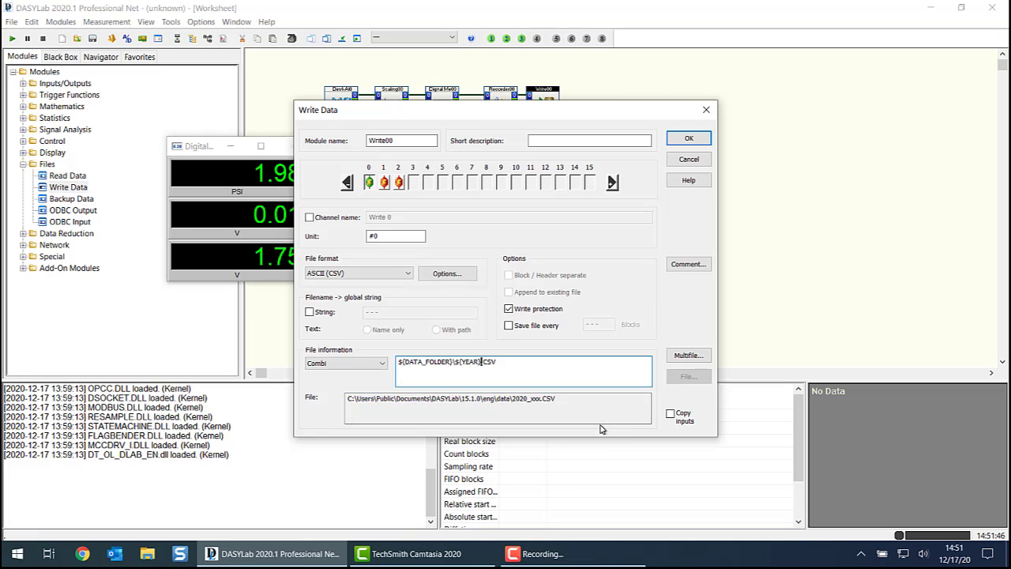
text(-)
right_click(483, 361)
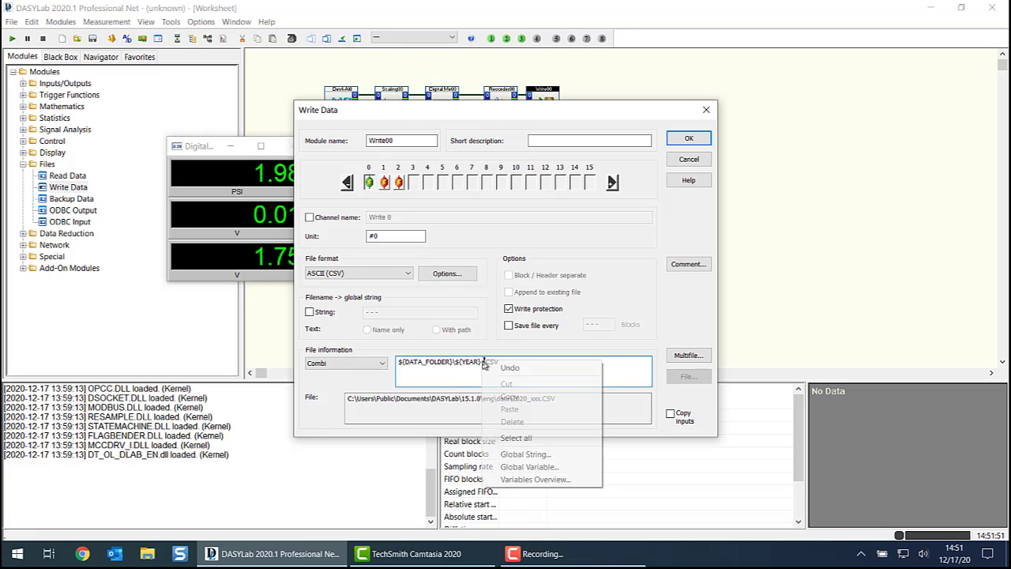
click(534, 455)
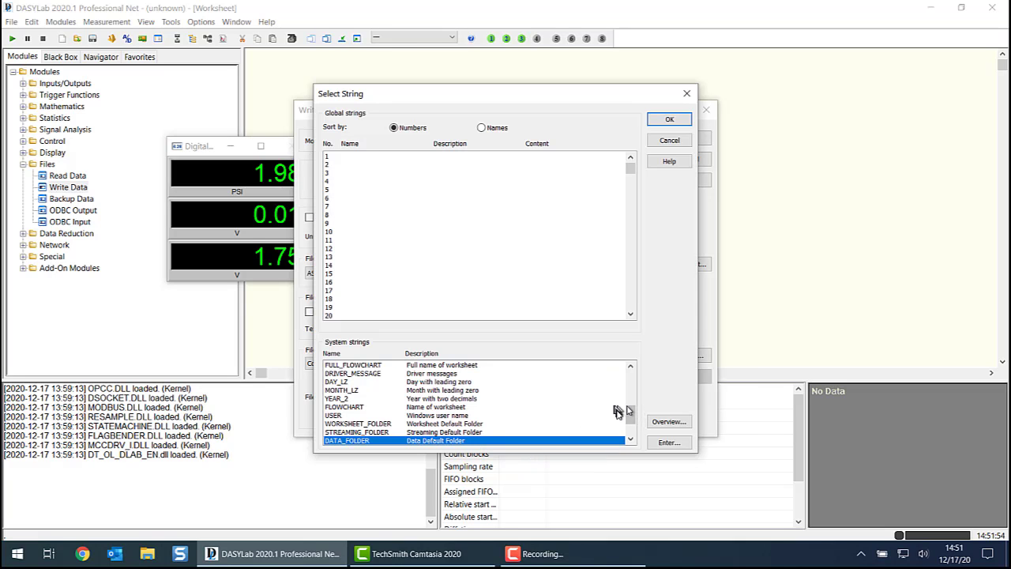
drag(632, 417, 631, 411)
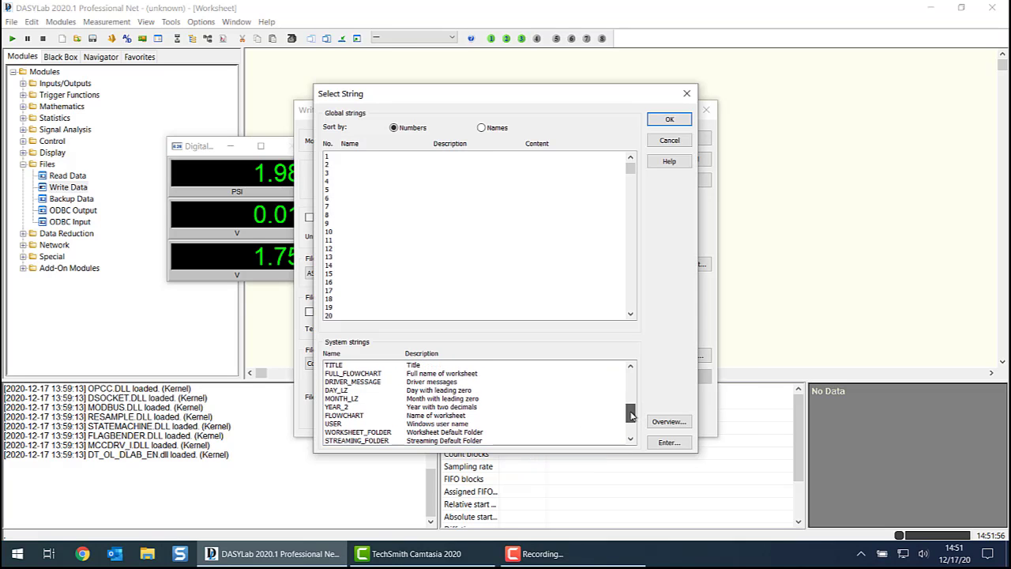
click(344, 399)
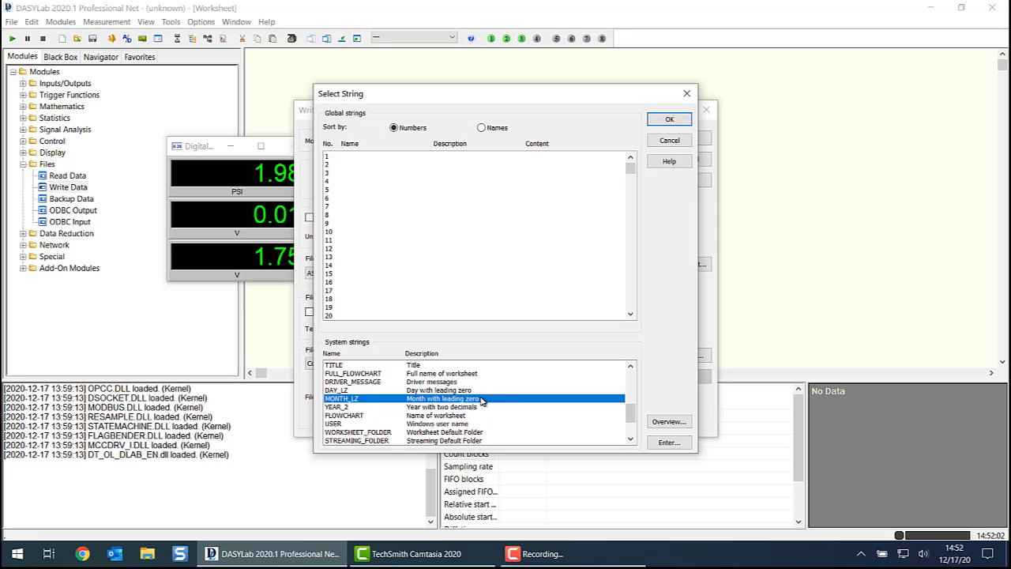
click(669, 119)
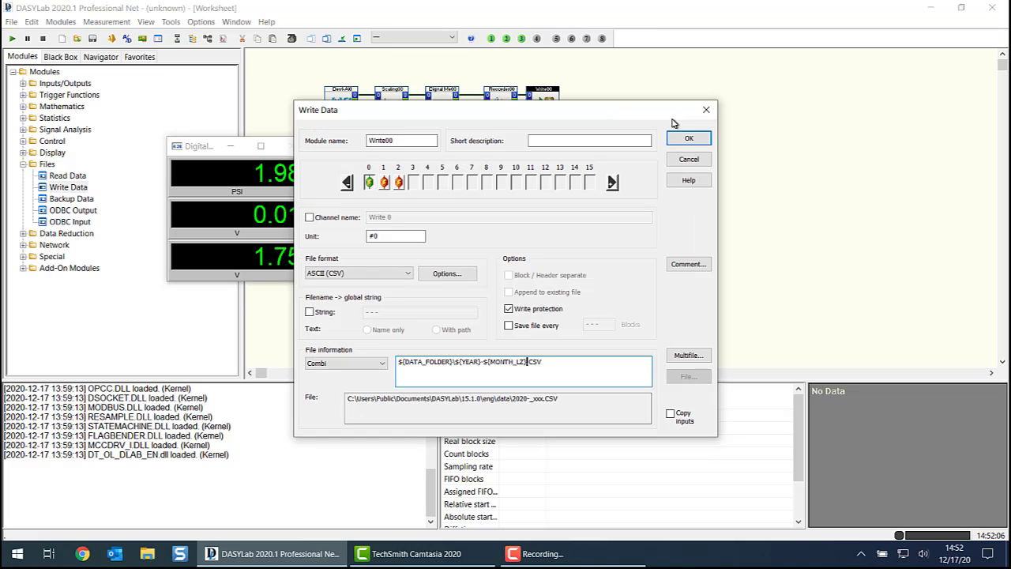
- Add a hyphen and the DAY_LZ system string after MONTH_LZ in the Combi file path and update the resolved file path
text(-)
right_click(529, 361)
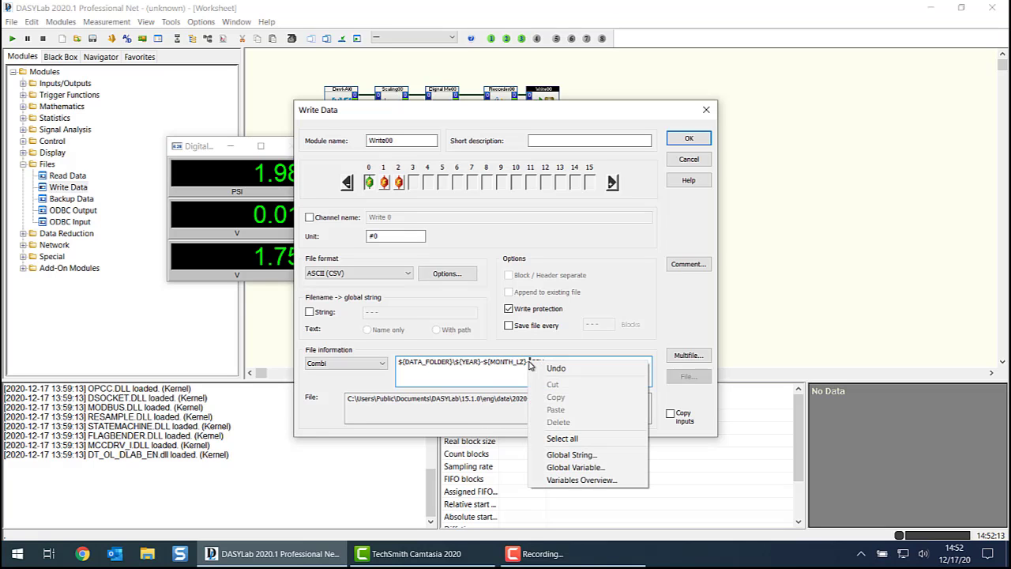
click(593, 456)
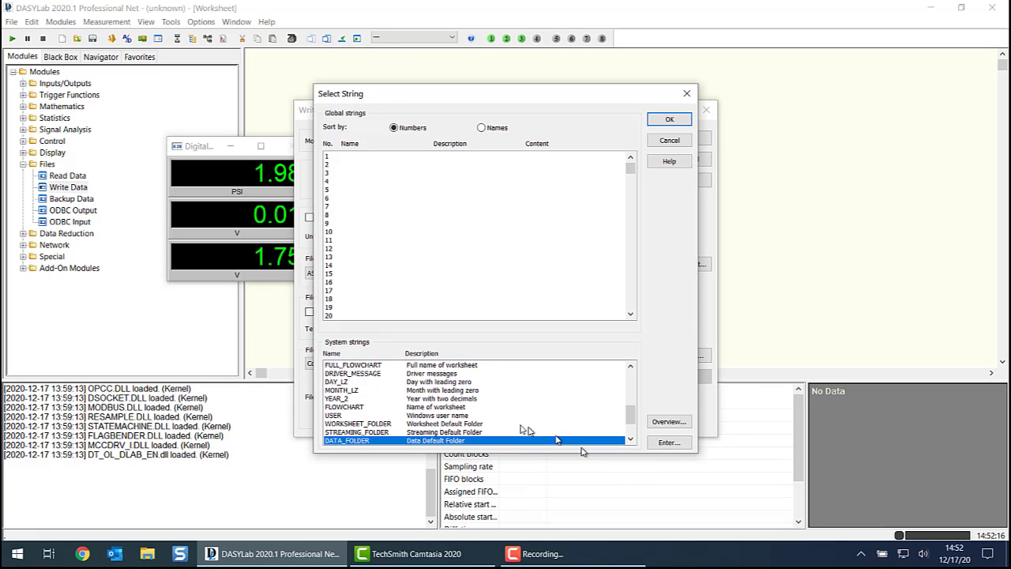
click(338, 382)
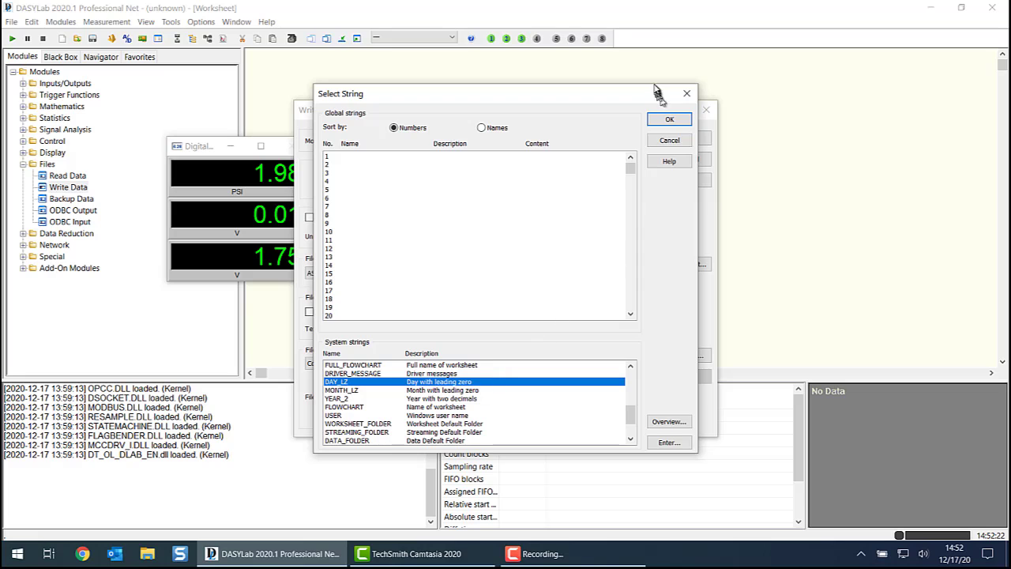
click(669, 119)
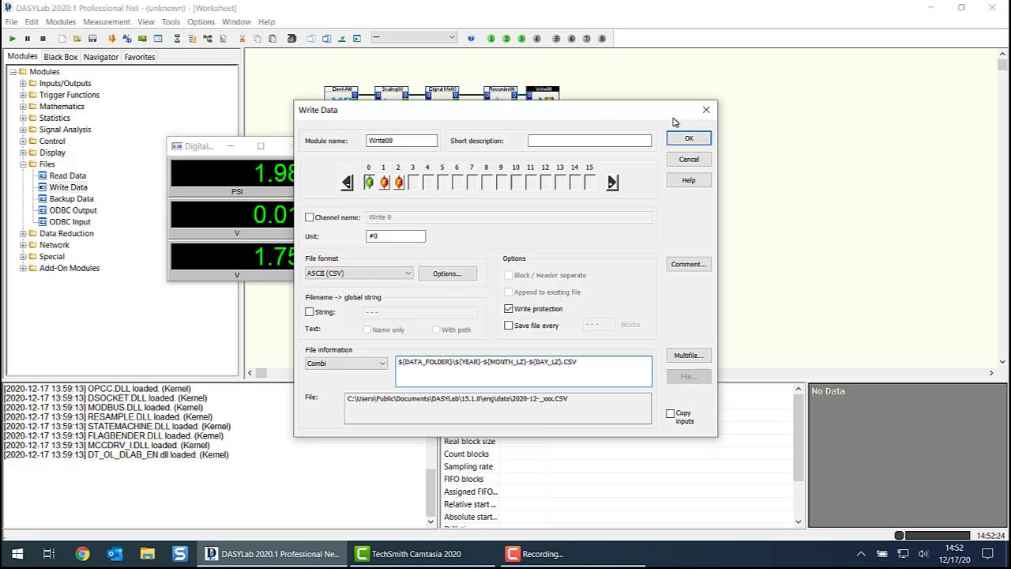
click(601, 400)
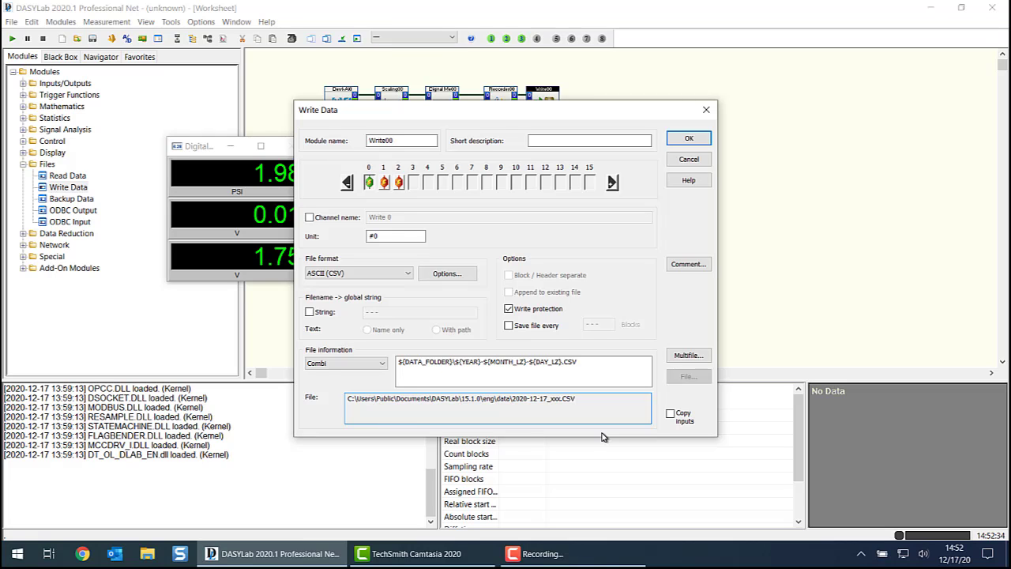
- Add an underscore after DAY_LZ in the Combi file path and open the definition of global string 1
click(562, 365)
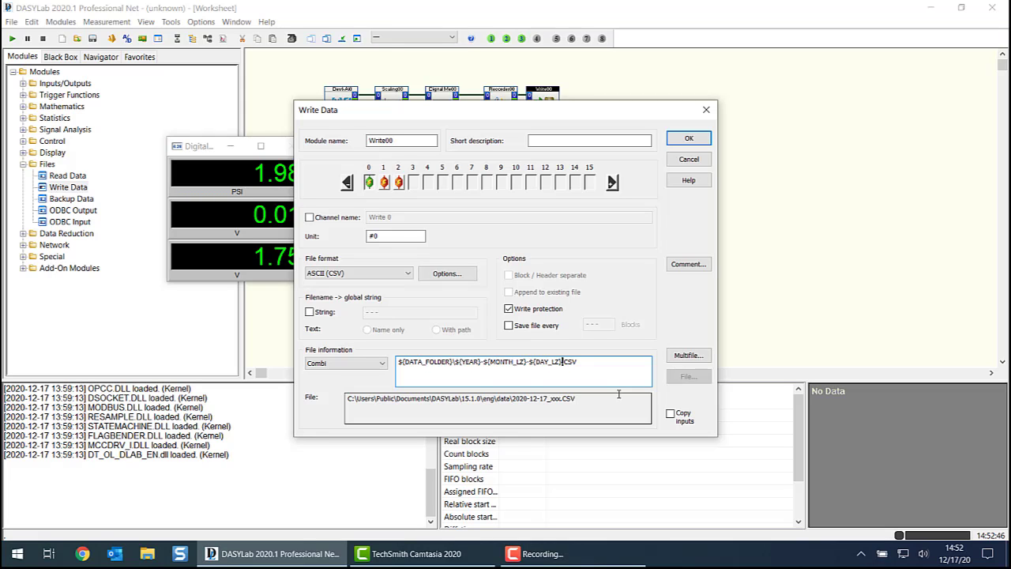
text(_)
right_click(565, 361)
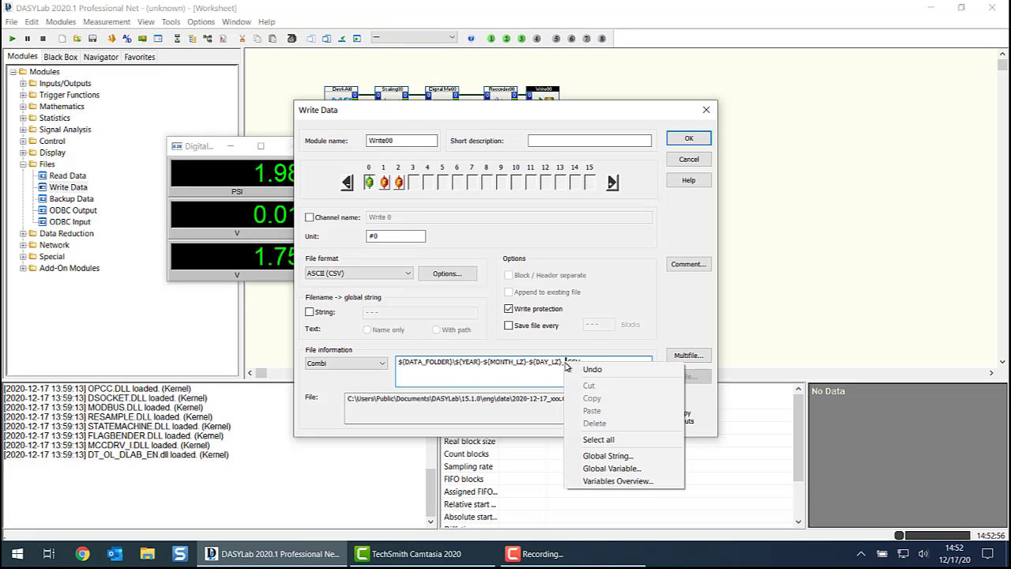
click(588, 458)
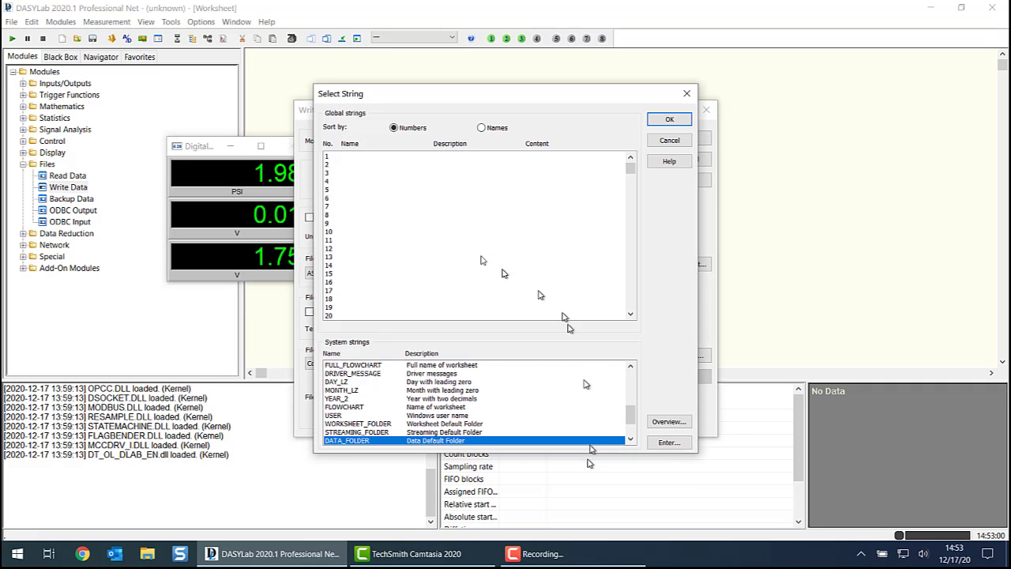
drag(630, 176, 575, 165)
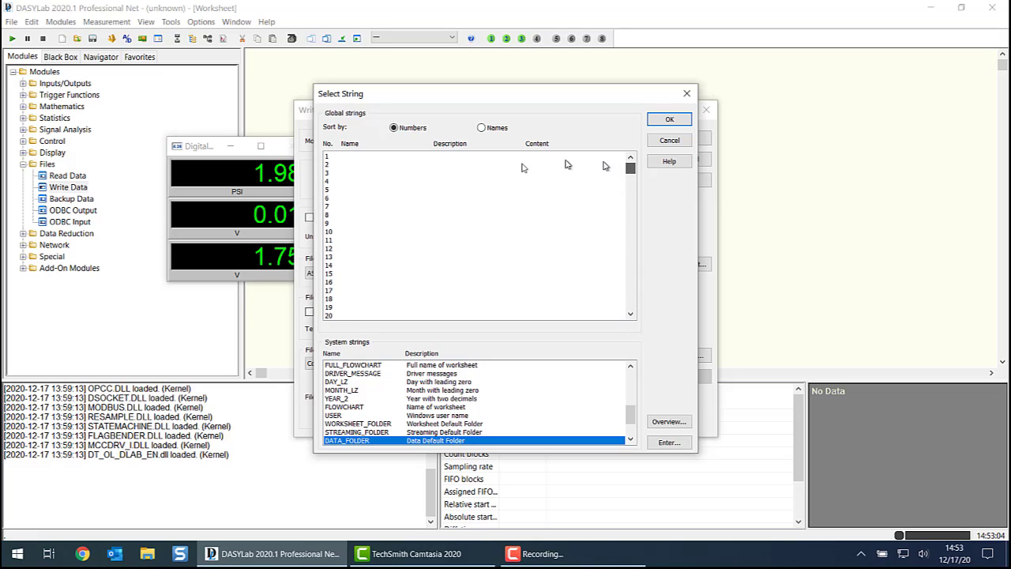
click(334, 158)
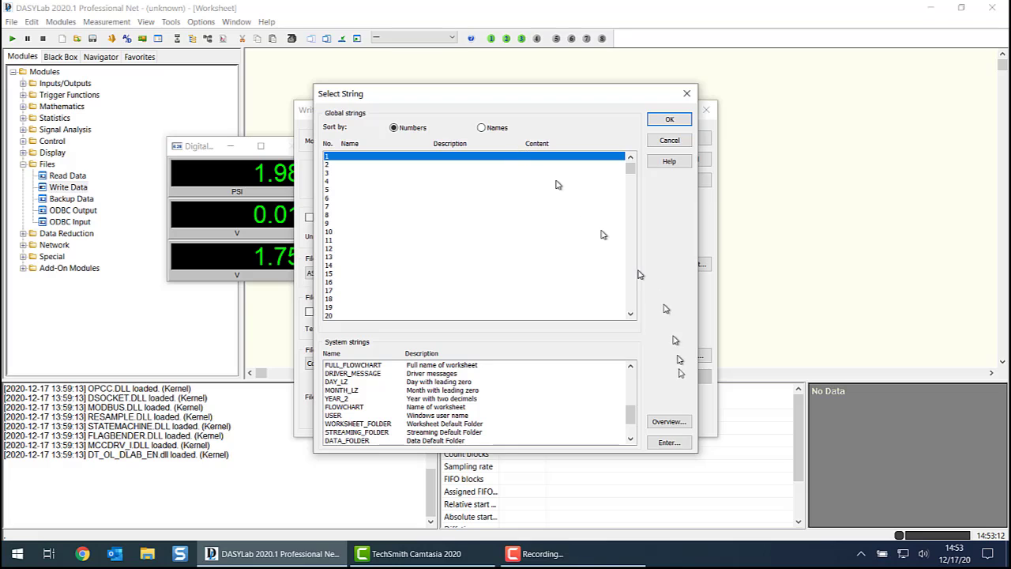
click(667, 442)
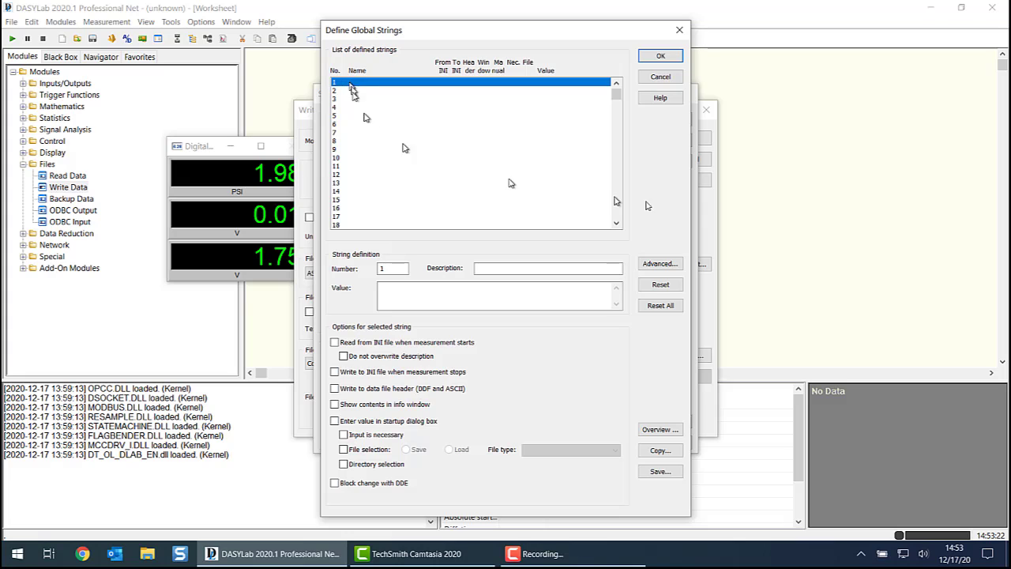
- Name global string 1 WORK_ORDER and set its description to Work Order
click(660, 266)
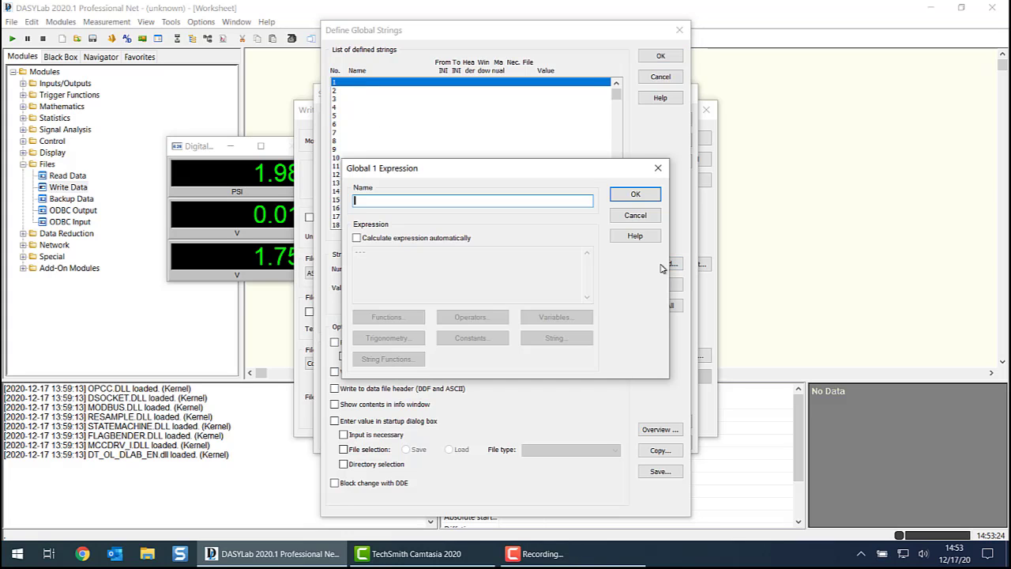
text(WORK_)
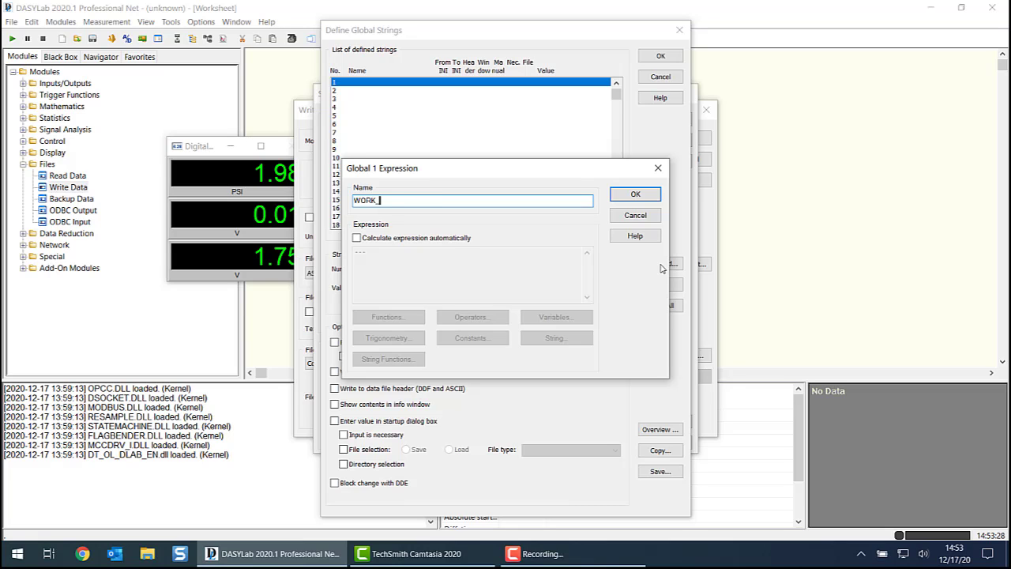
text(ORDER)
click(644, 197)
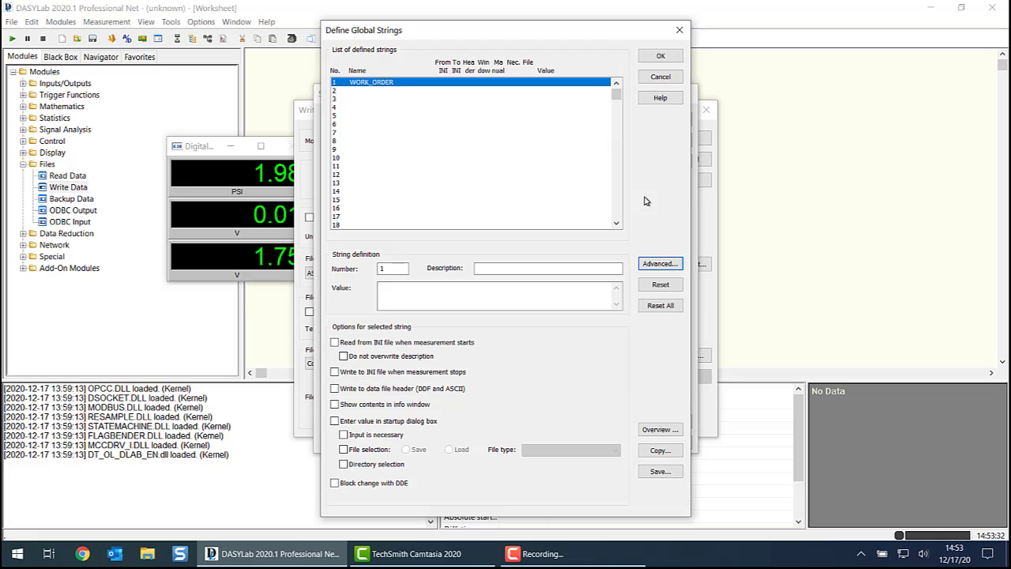
click(519, 269)
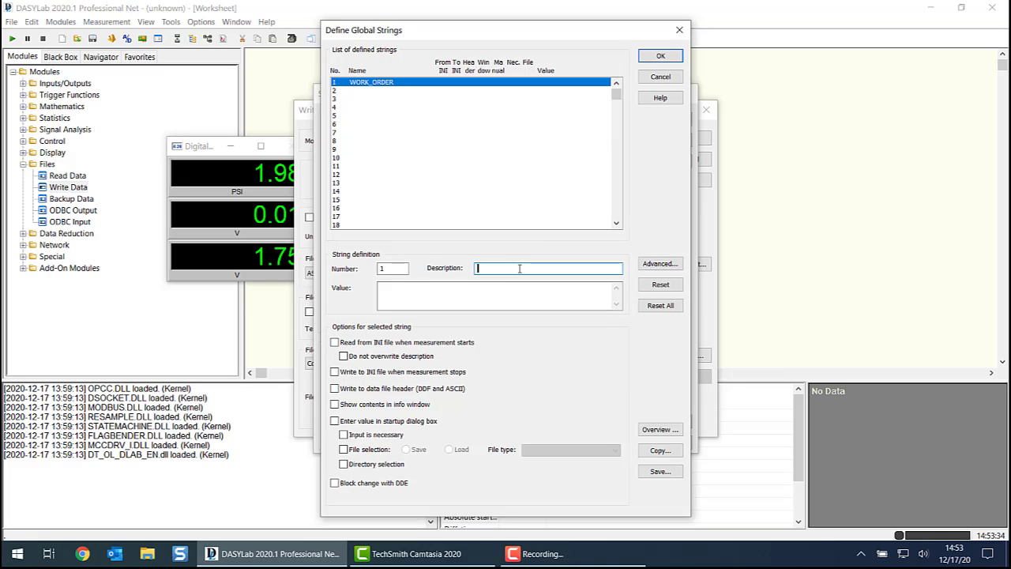
text(Work Order)
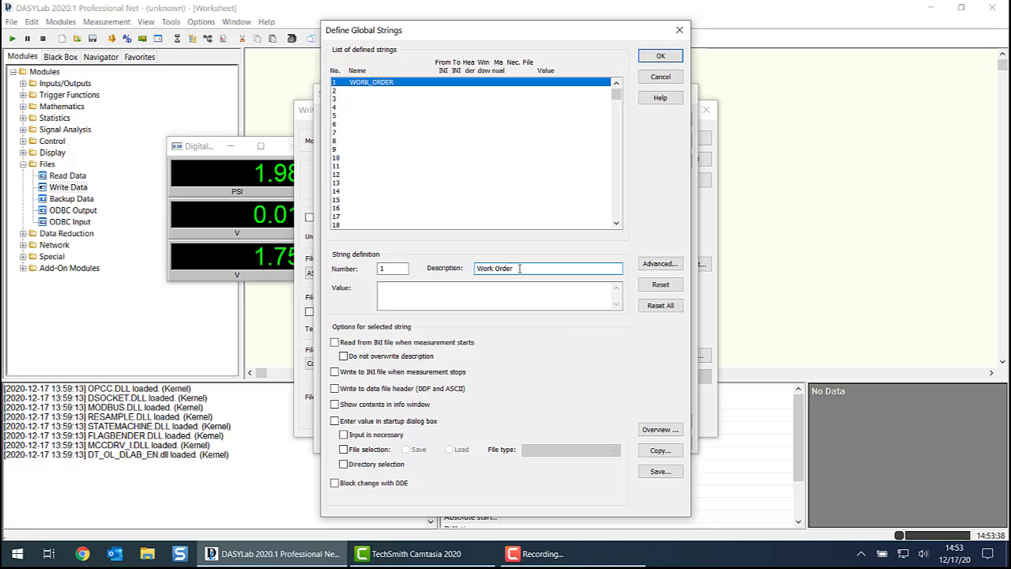
- Enter the work order number as the string's value, make it a necessary input in the startup dialog box, and accept the definition
click(510, 292)
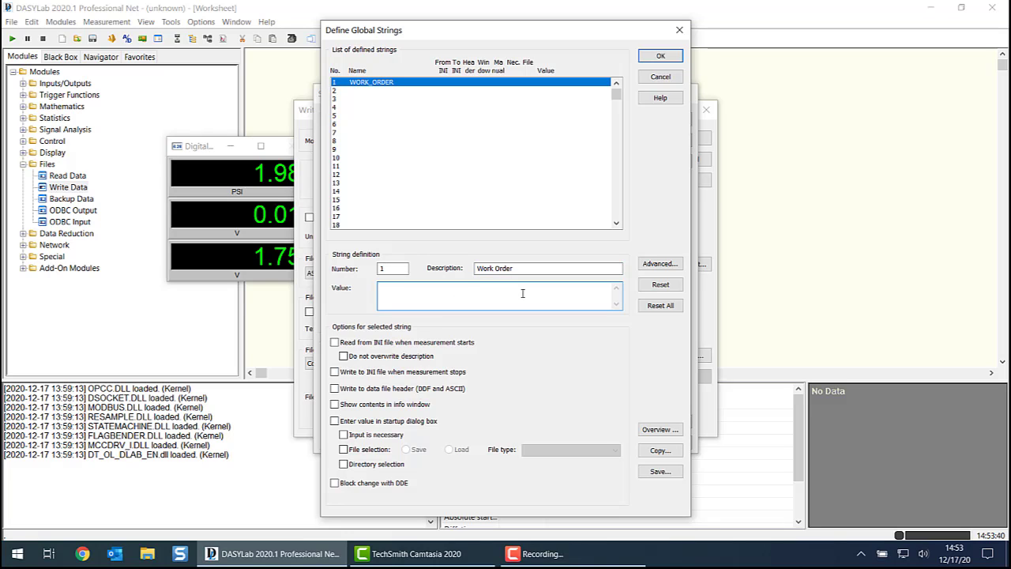
text(Wo12)
click(385, 287)
key(Delete)
text(O12345)
click(335, 423)
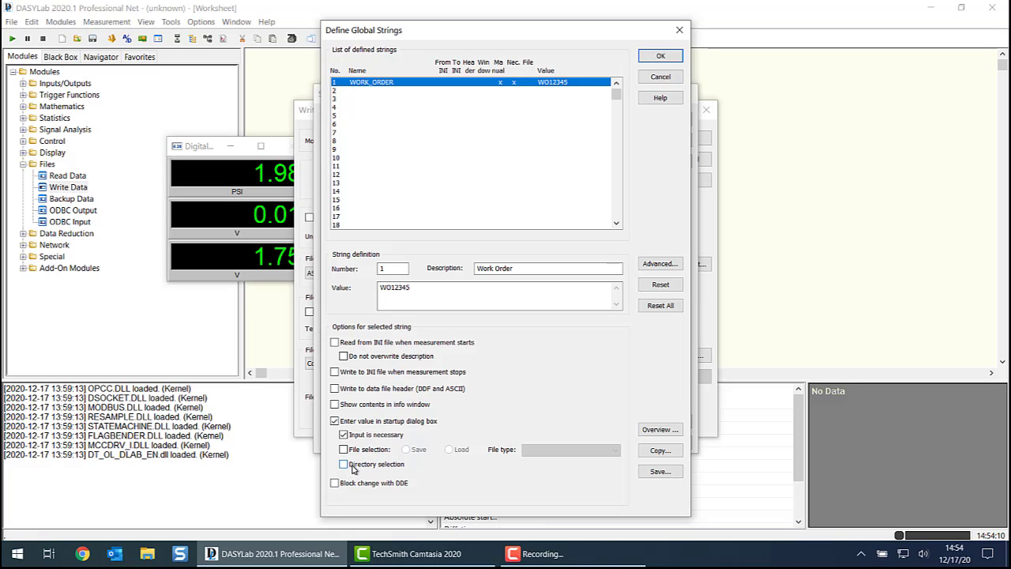
click(657, 58)
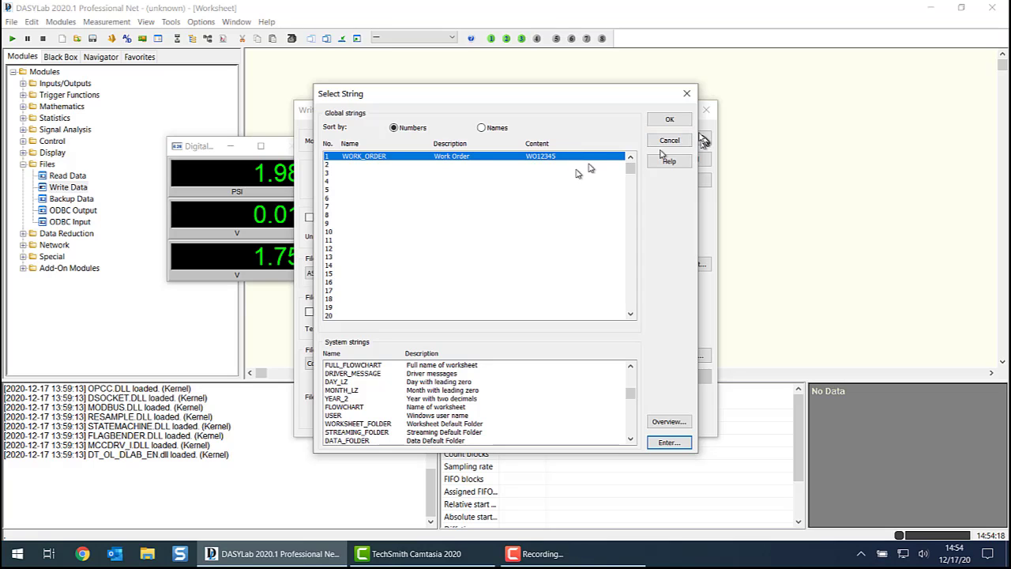
- Insert the WORK_ORDER string into the Combi file path, add _DATA before .CSV, and update the resolved file path
click(668, 120)
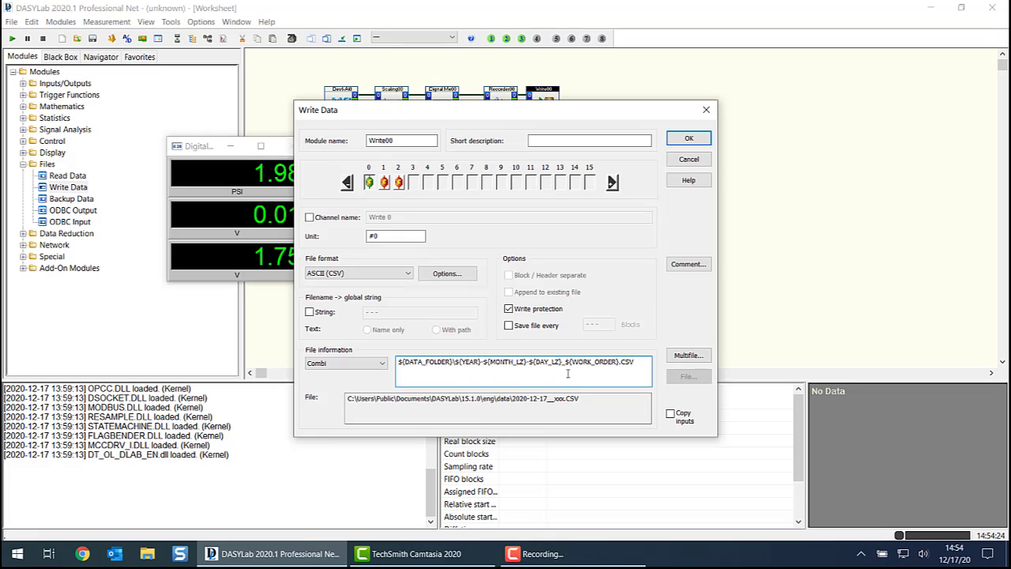
text(_DATA)
click(571, 399)
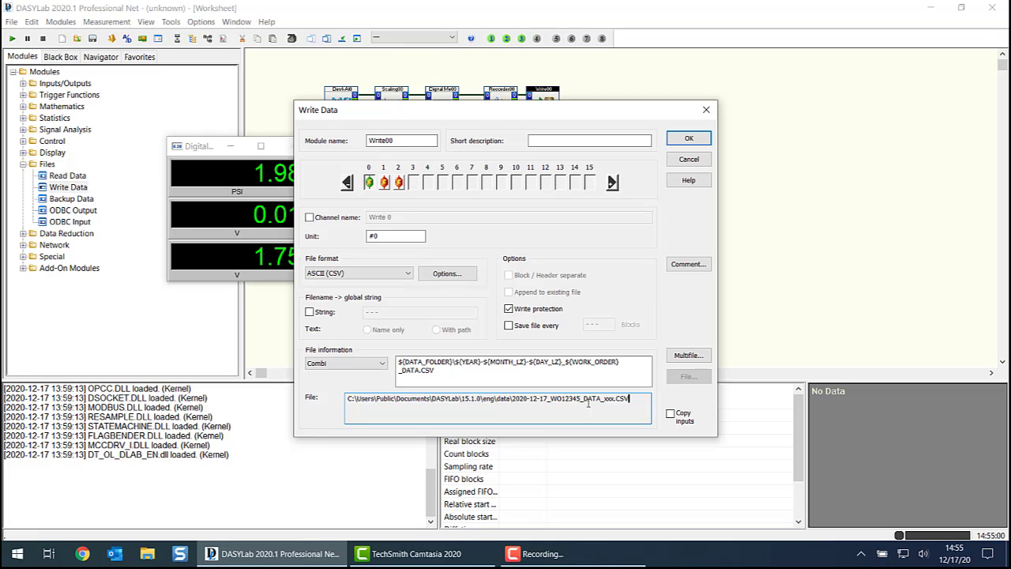
- Enable writing the file name to a global string and clear the default WORK_ORDER entry
click(311, 312)
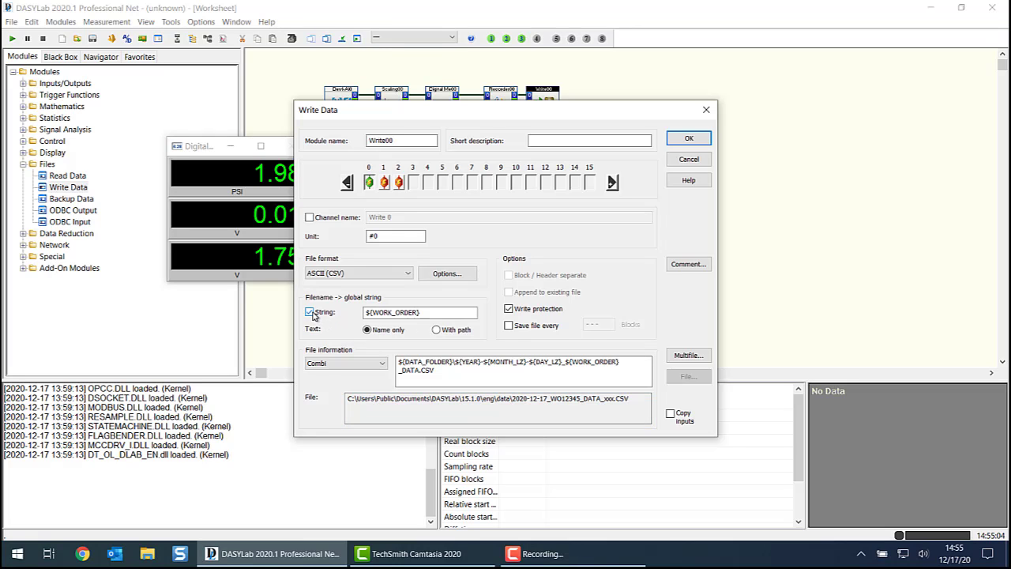
drag(435, 313, 359, 314)
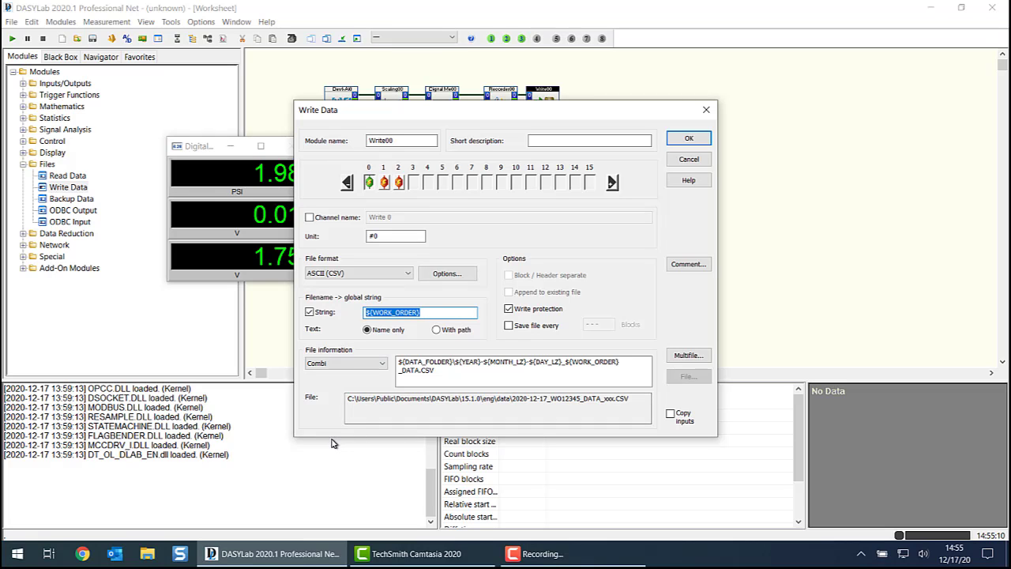
key(BackSpace)
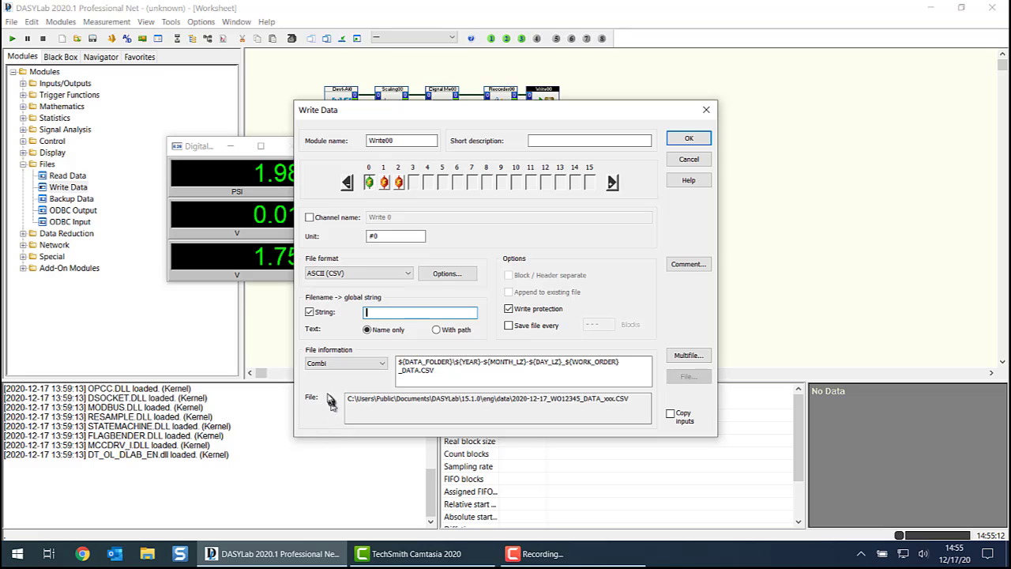
- Define global string 2 with the description Actual File Name and the name ACTUAL_FN
right_click(423, 312)
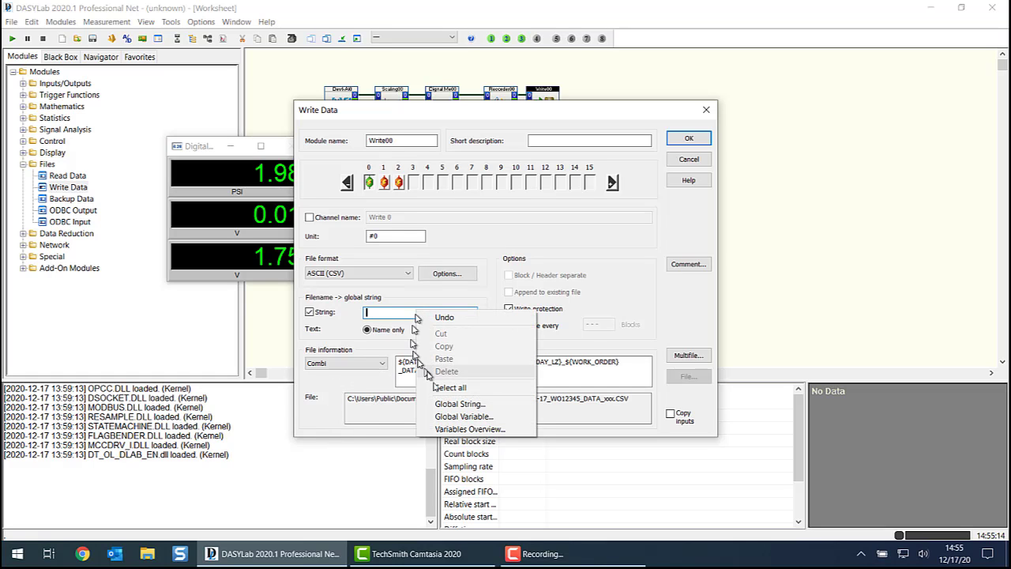
click(446, 403)
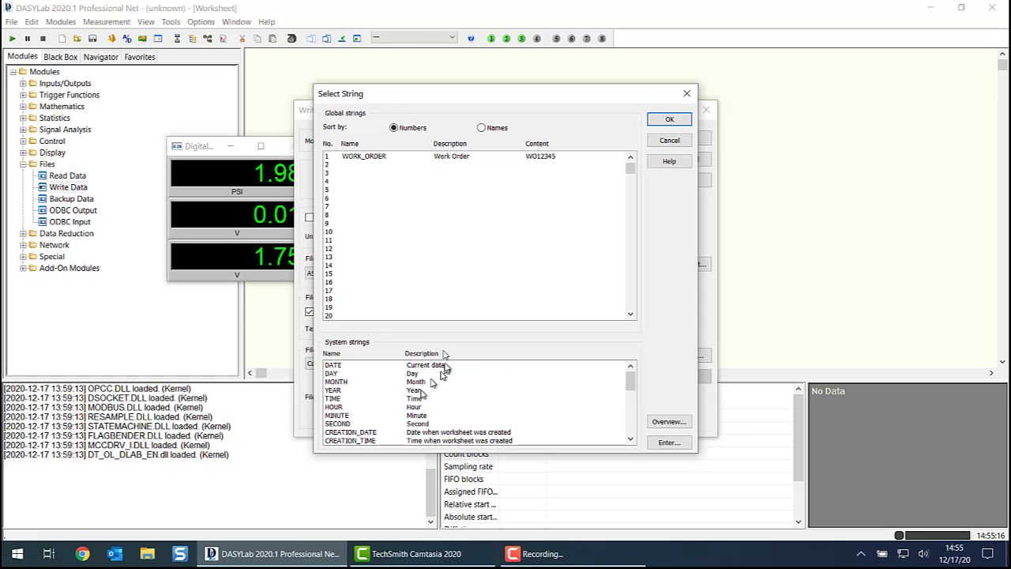
click(359, 165)
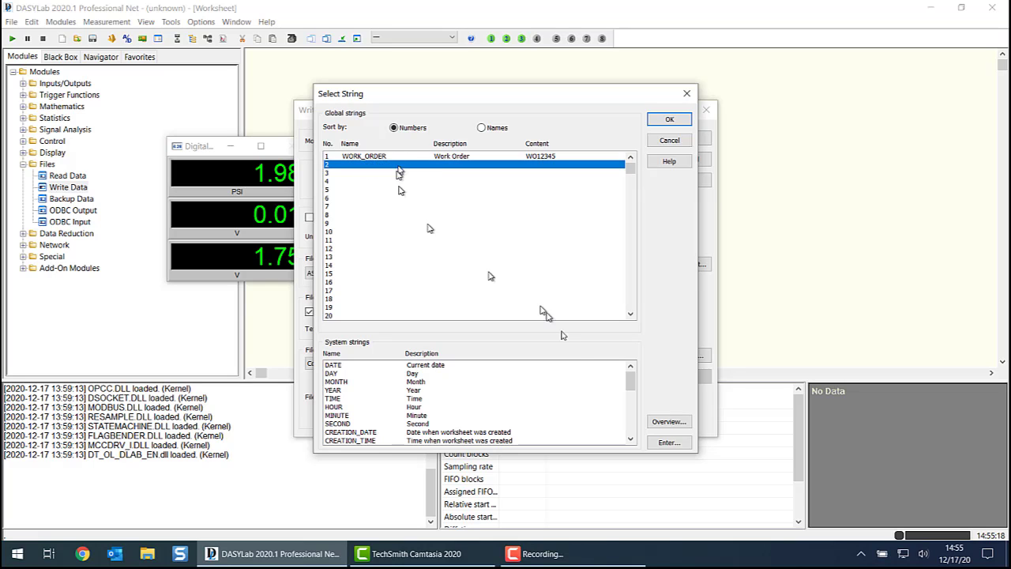
click(668, 443)
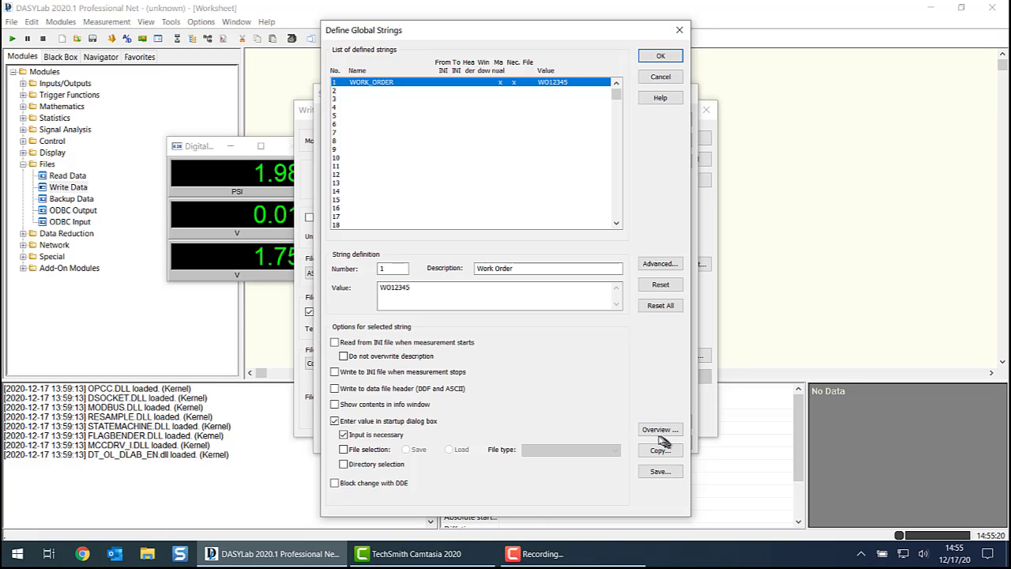
click(370, 91)
click(494, 269)
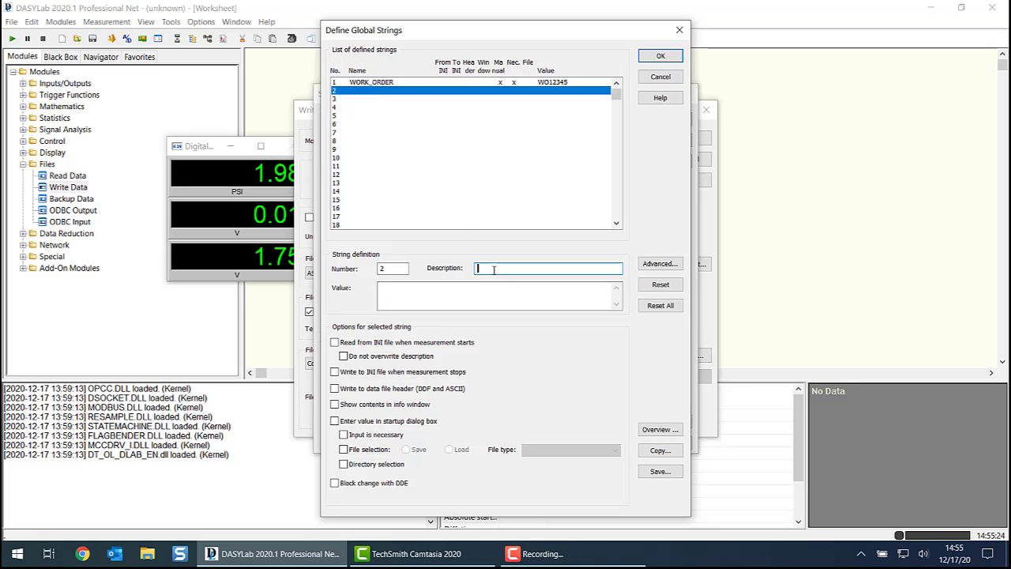
text(Actual File Name)
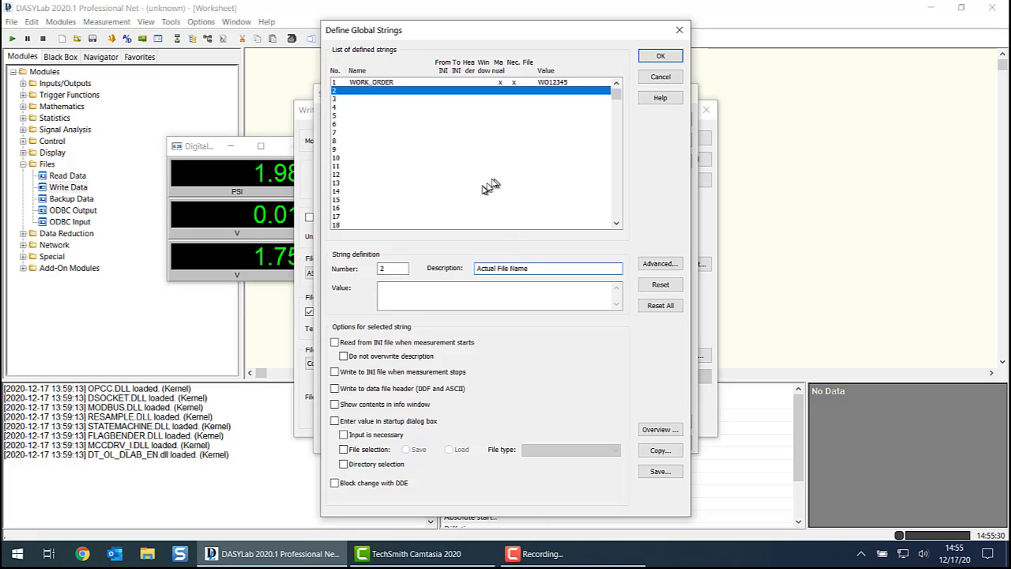
click(659, 264)
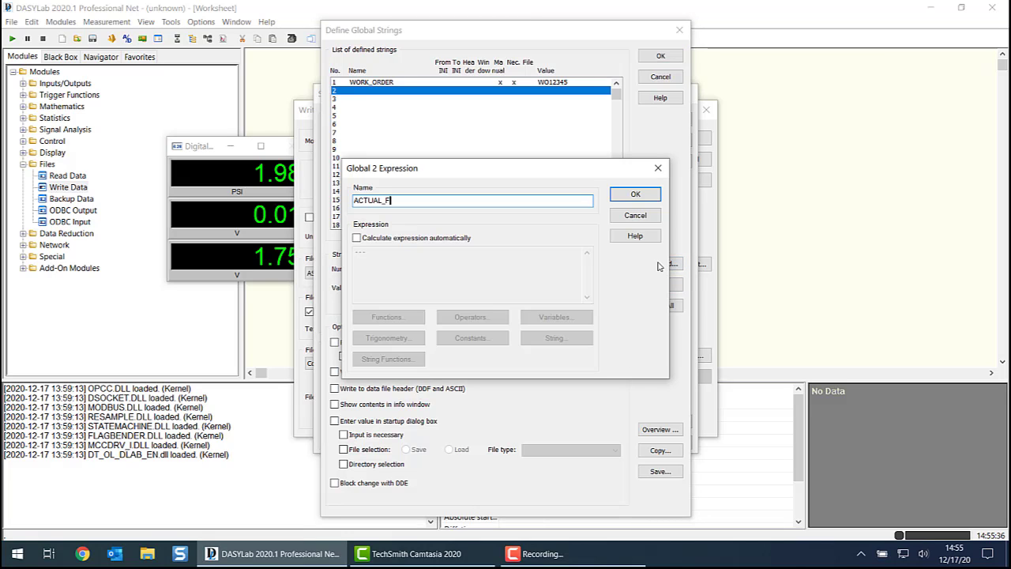
click(636, 194)
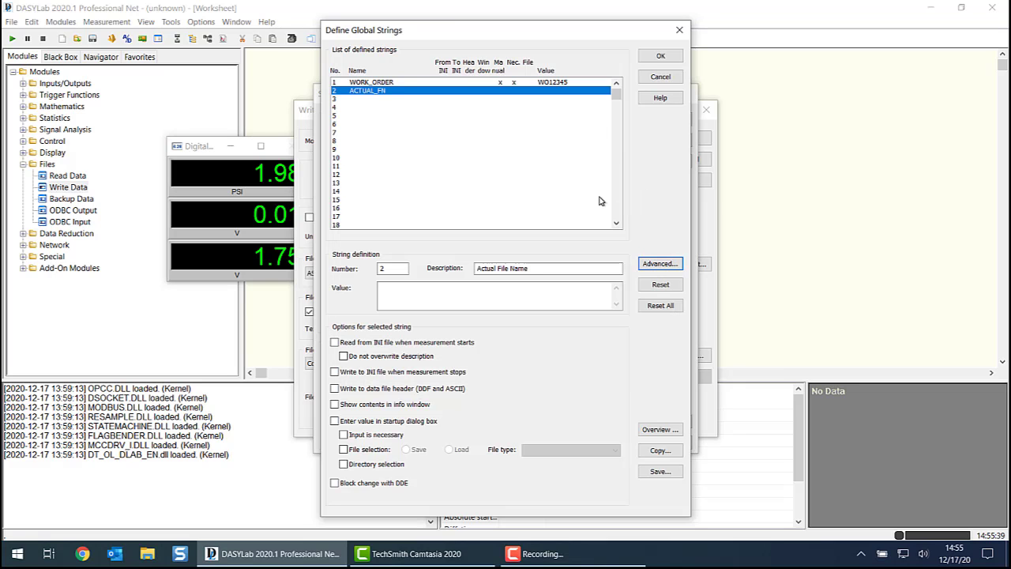
click(660, 56)
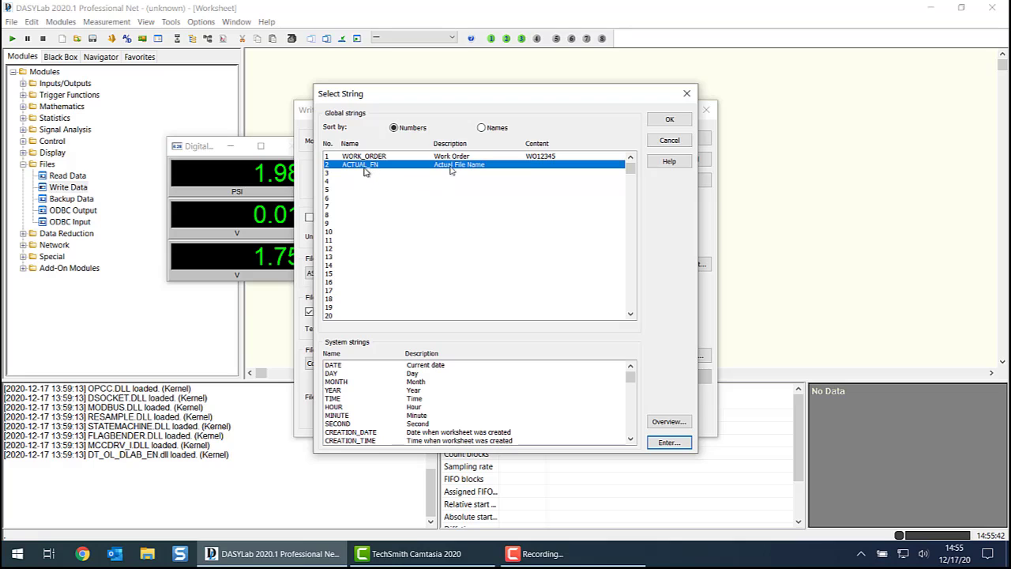
- Store the file name with path in the ACTUAL_FN string only, removing the leftover WORK_ORDER, and accept the Write Data settings
click(670, 120)
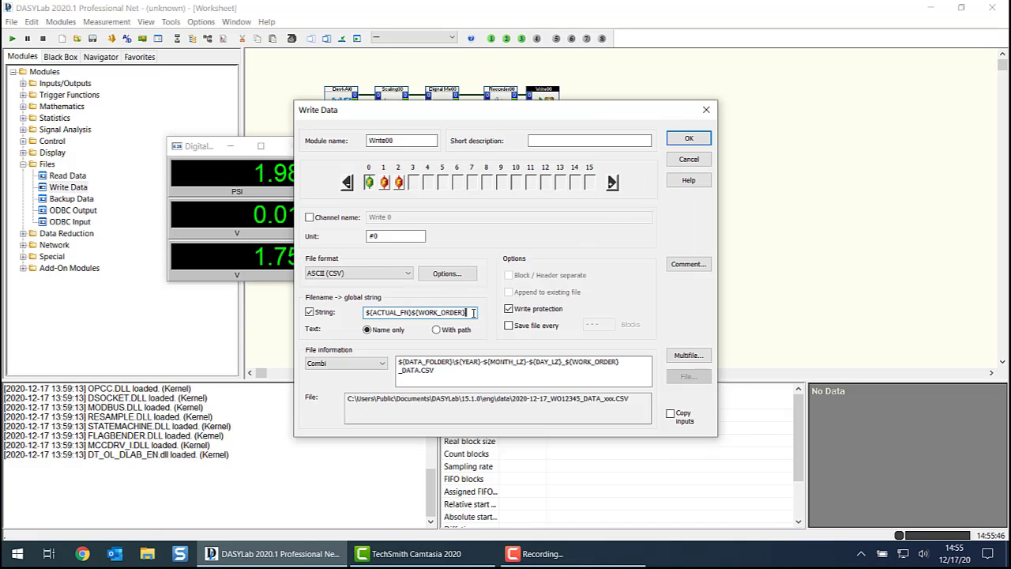
key(BackSpace)
key(BackSpace)
key(Tab)
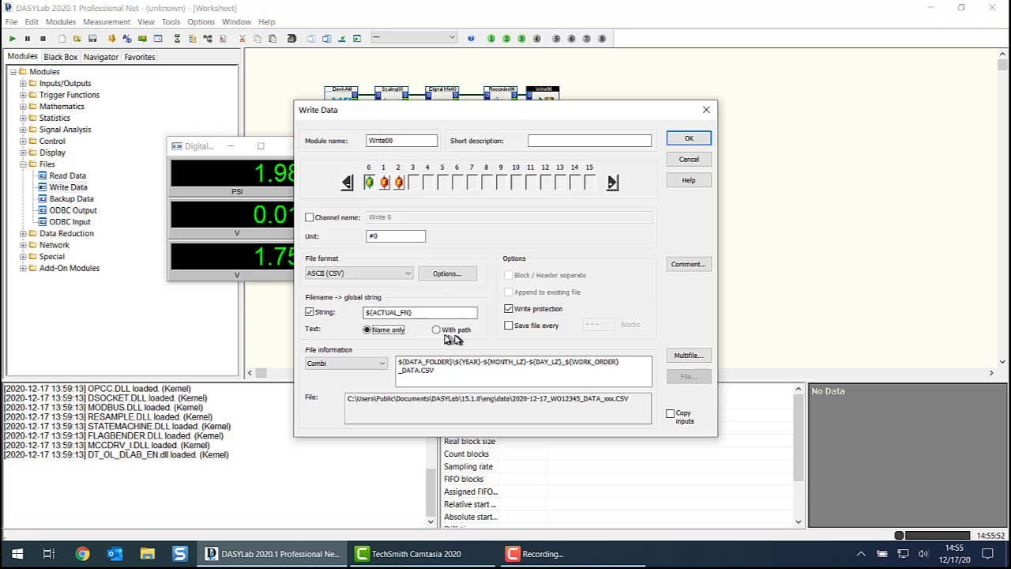
click(438, 330)
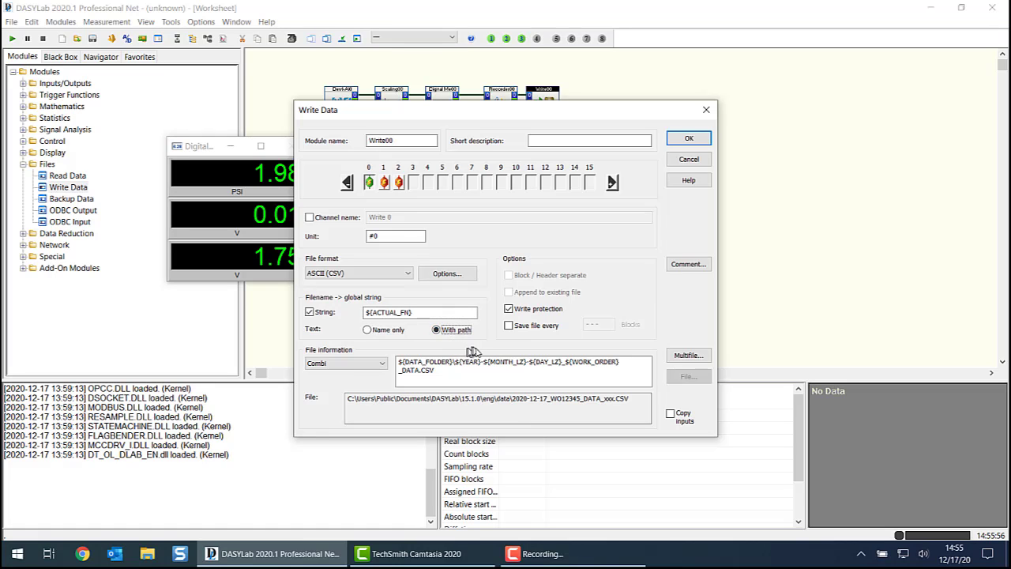
click(688, 140)
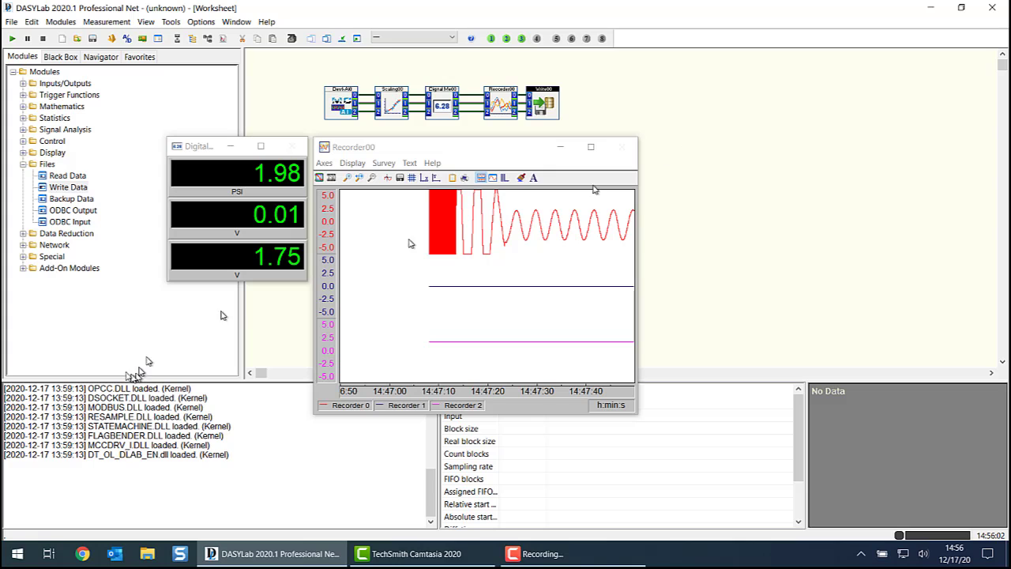
- Switch to File Explorer and examine the contents of the DASYLab 15.1.0\eng\data folder in Public Documents
click(147, 553)
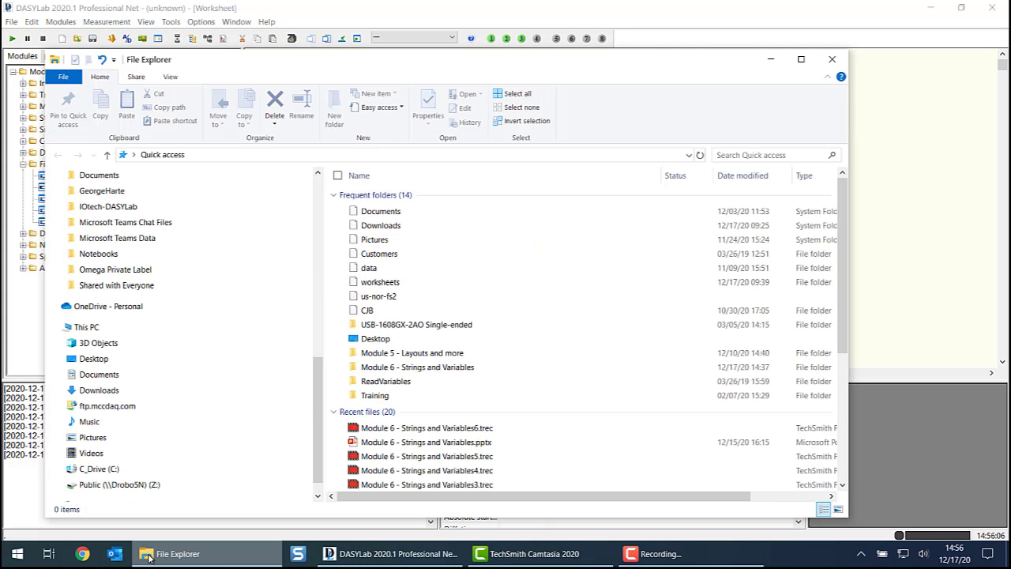
double_click(368, 268)
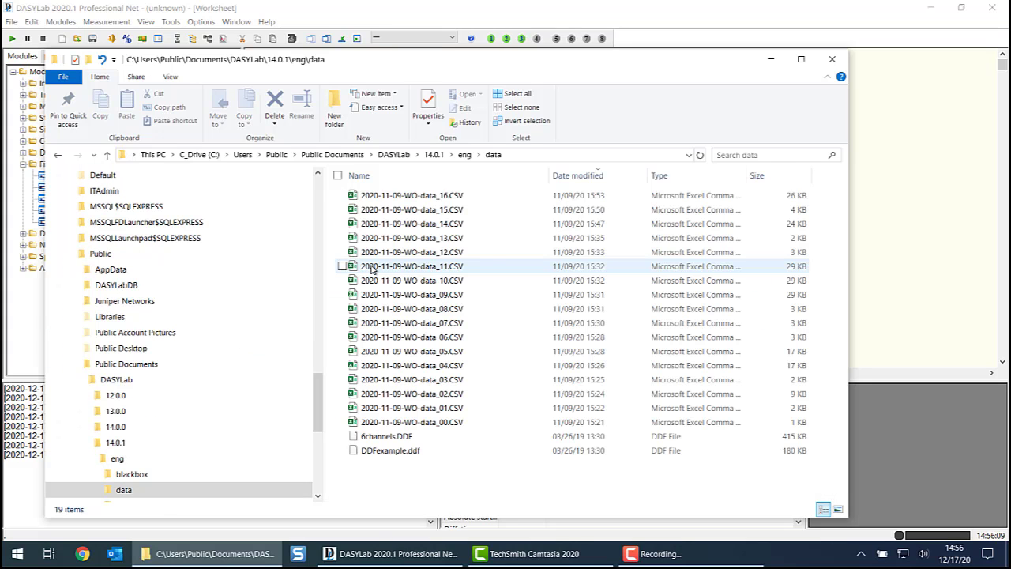
click(395, 155)
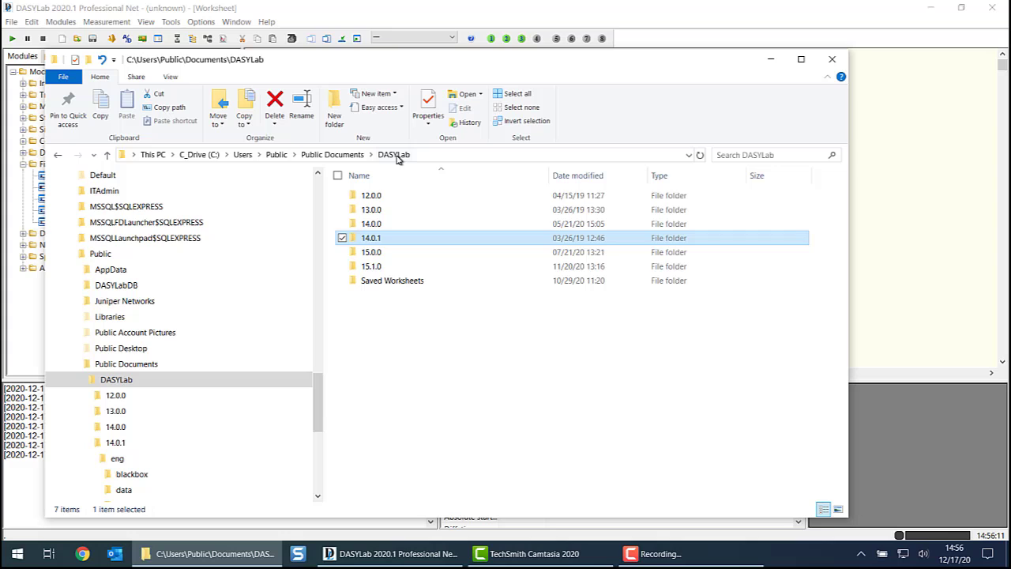
double_click(395, 266)
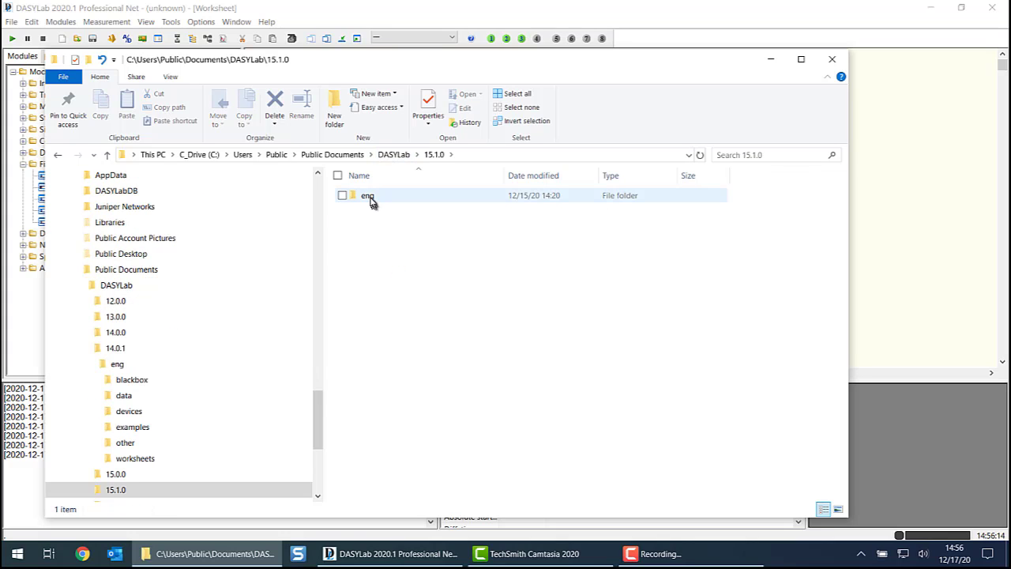
double_click(368, 197)
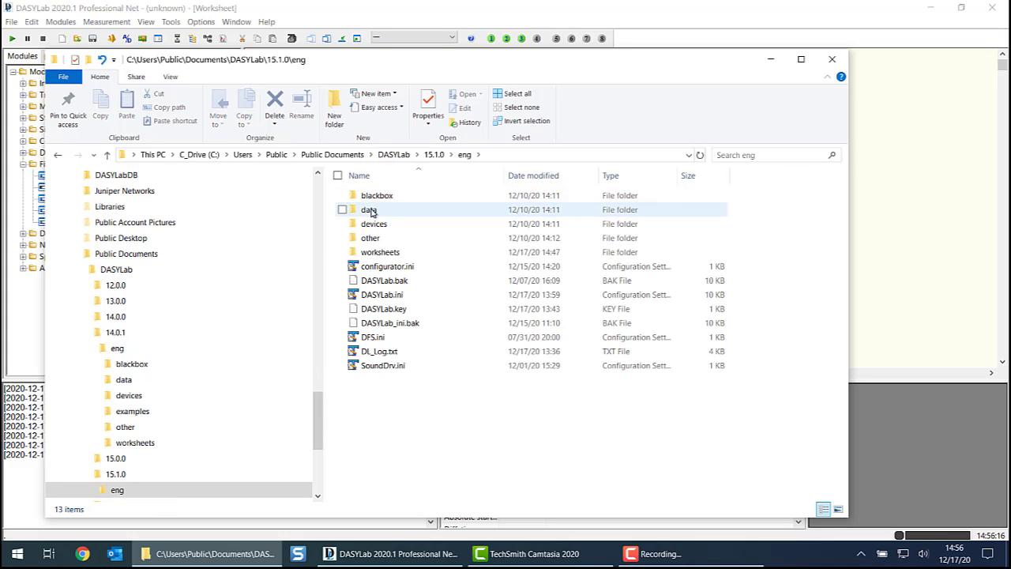
double_click(369, 210)
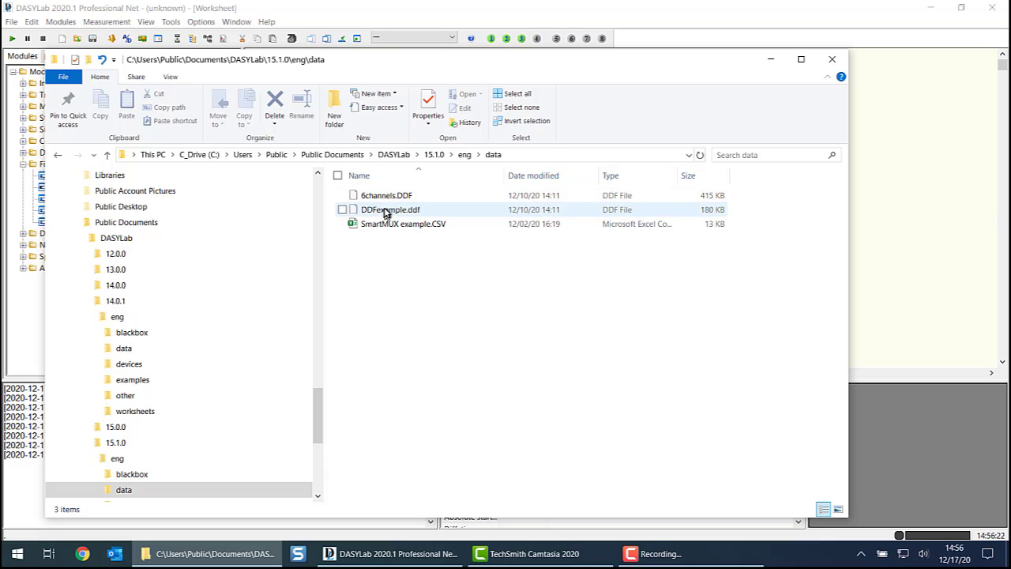
- Switch back to DASYLab and save the worksheet as "datalogger with custom file name"
click(300, 15)
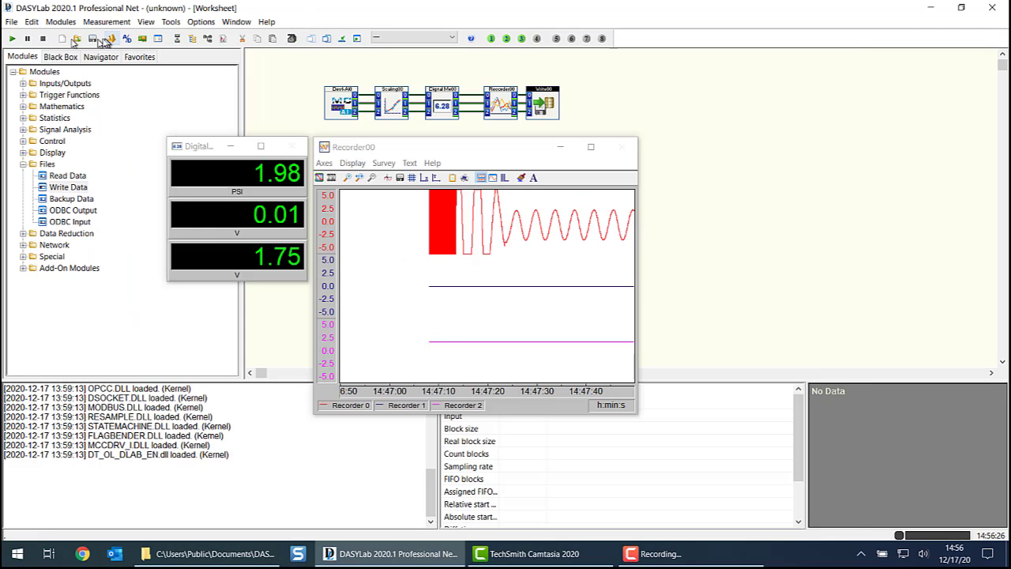
click(12, 22)
click(42, 77)
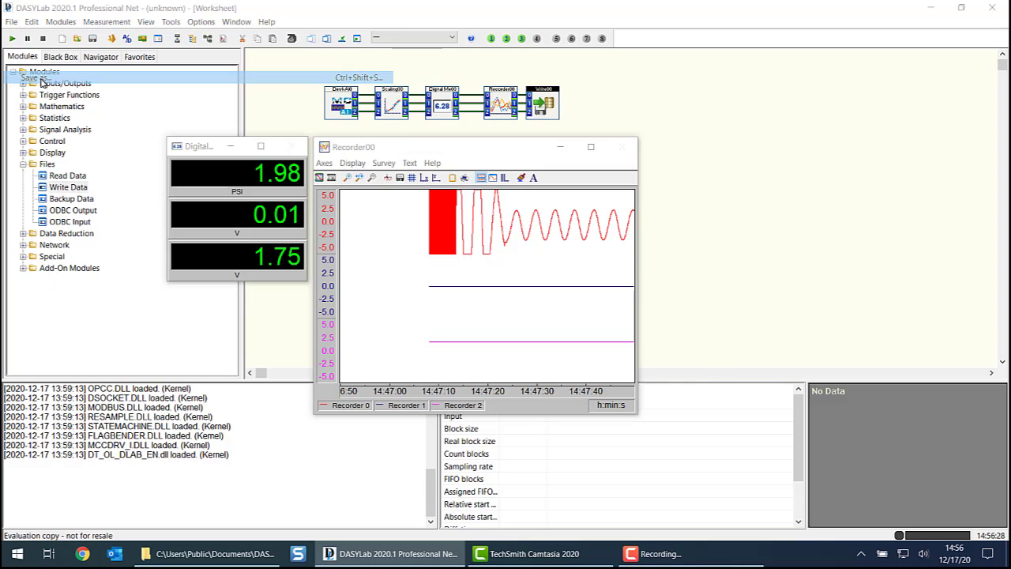
click(513, 373)
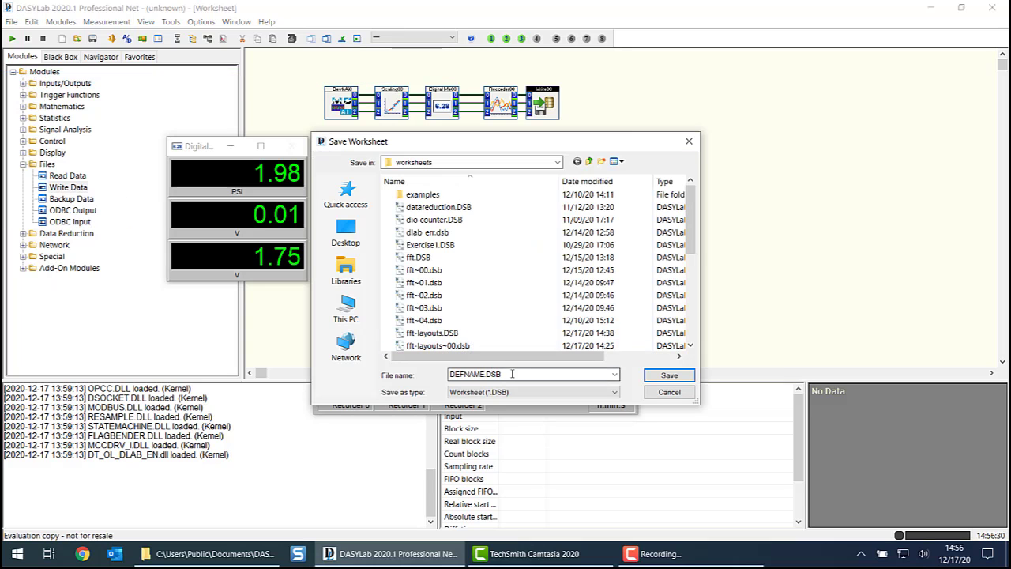
double_click(512, 374)
text(datalogge)
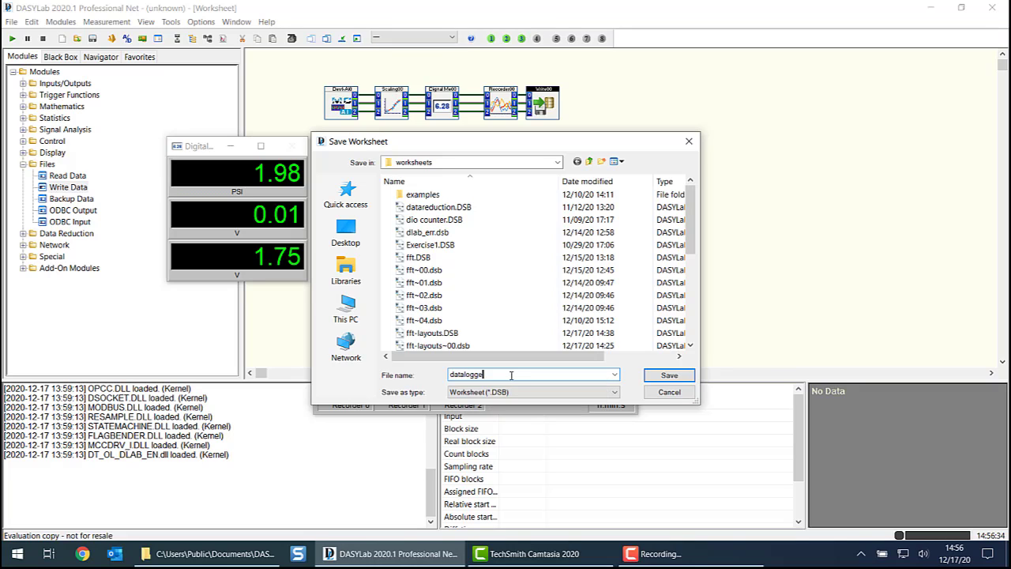
text(r with custom file name)
key(Return)
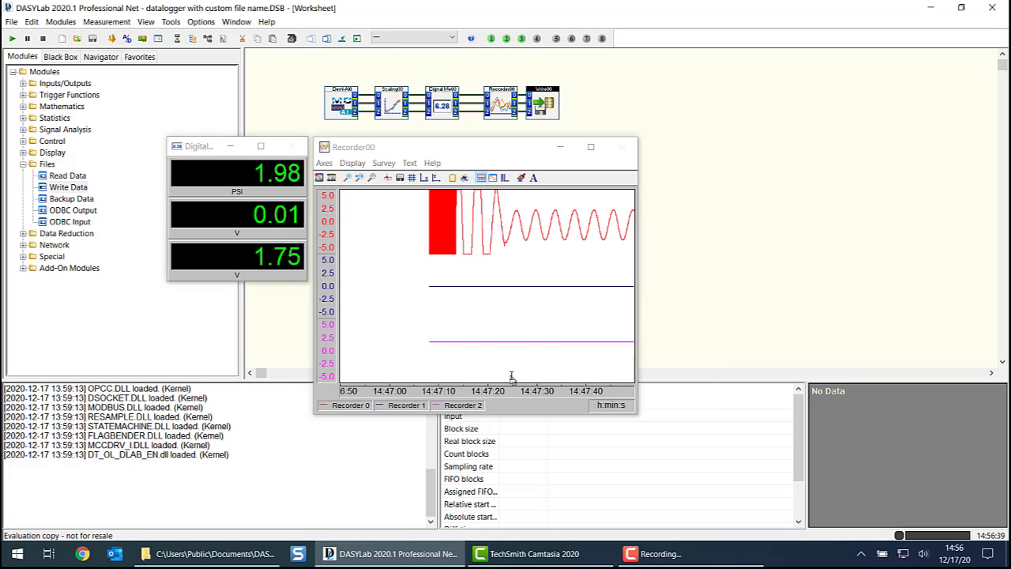
- Start the measurement with a new work order number entered in the startup dialog box
click(12, 39)
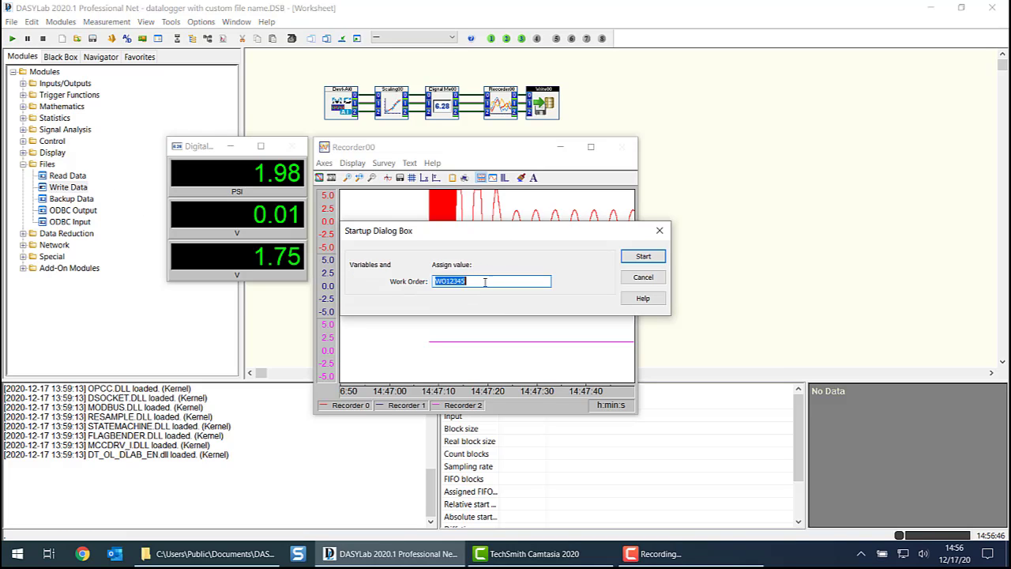
text(XY6789)
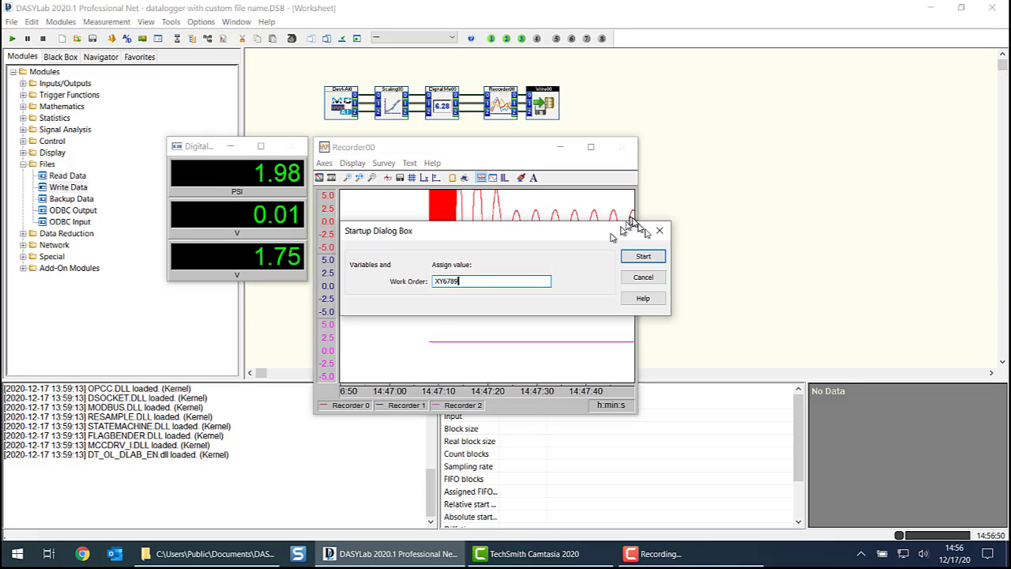
click(643, 256)
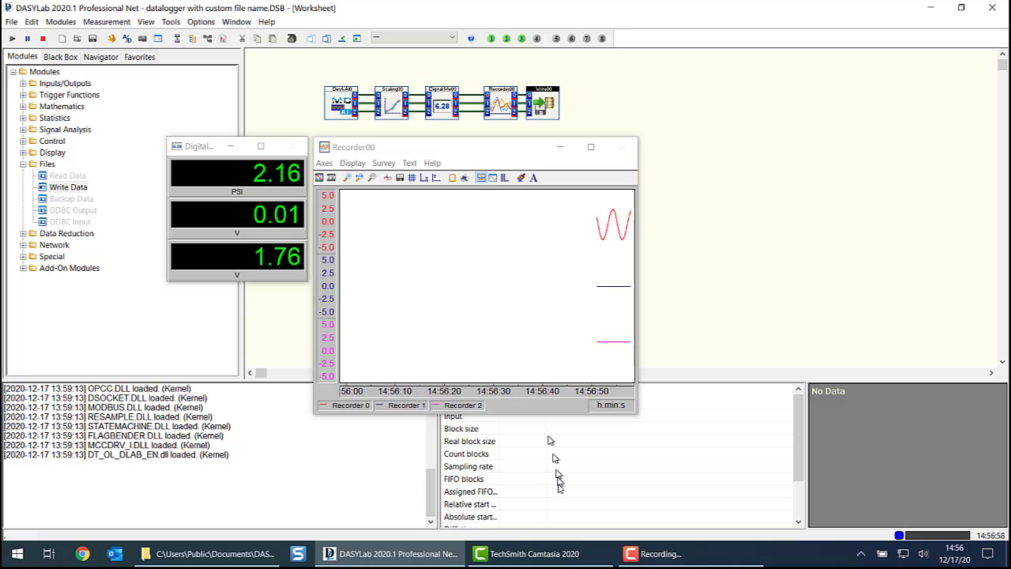
- Check the newly logged CSV file in File Explorer's data folder, return to DASYLab, and stop the measurement
click(229, 556)
click(383, 211)
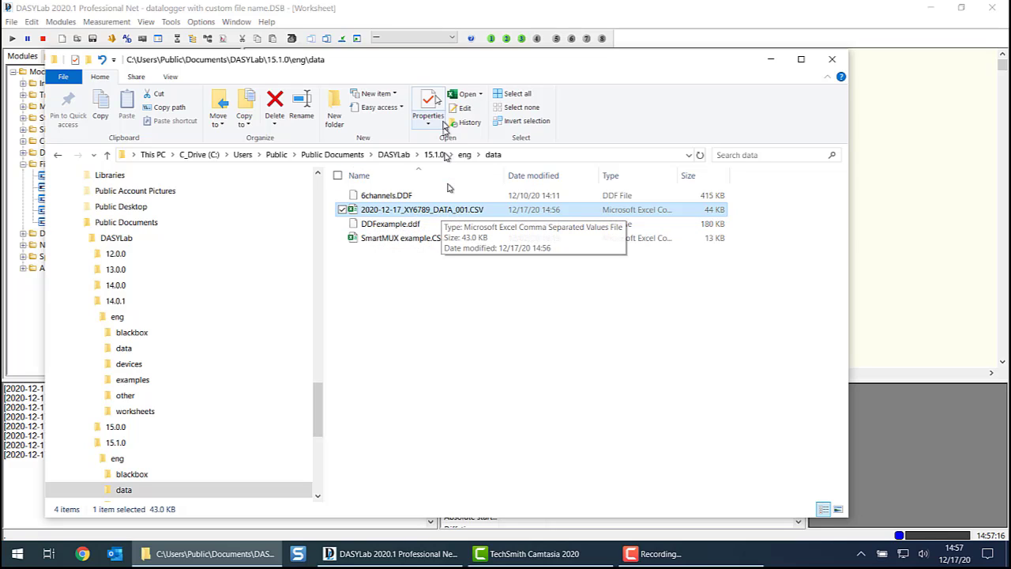
click(410, 19)
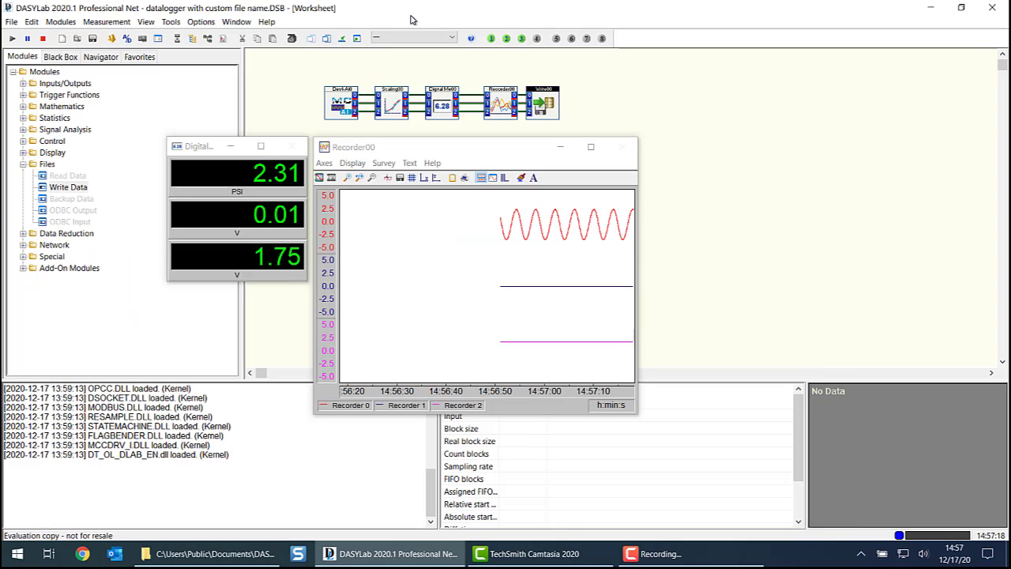
click(44, 39)
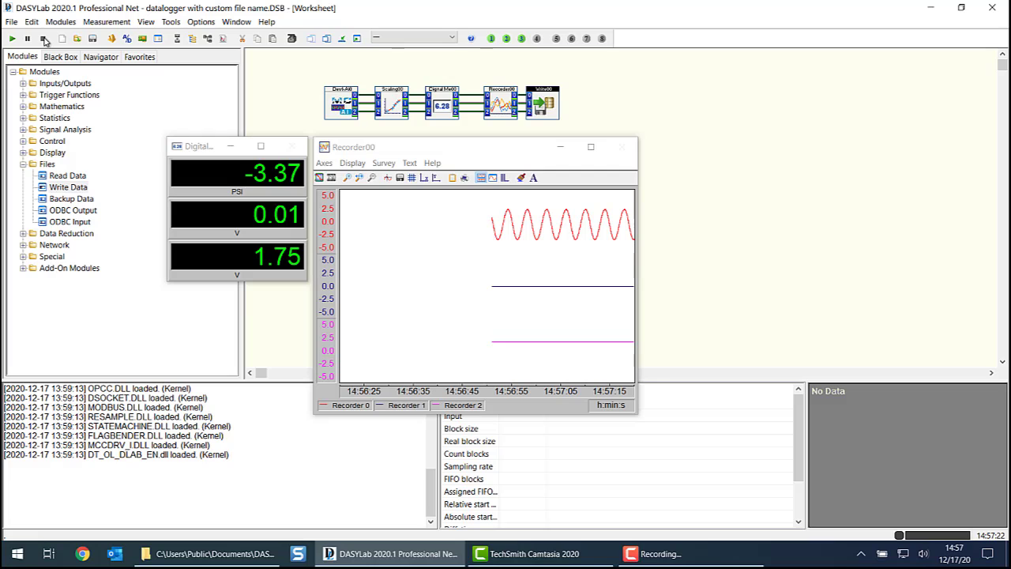
- Show the header above the traces in the Recorder00 chart window
click(372, 245)
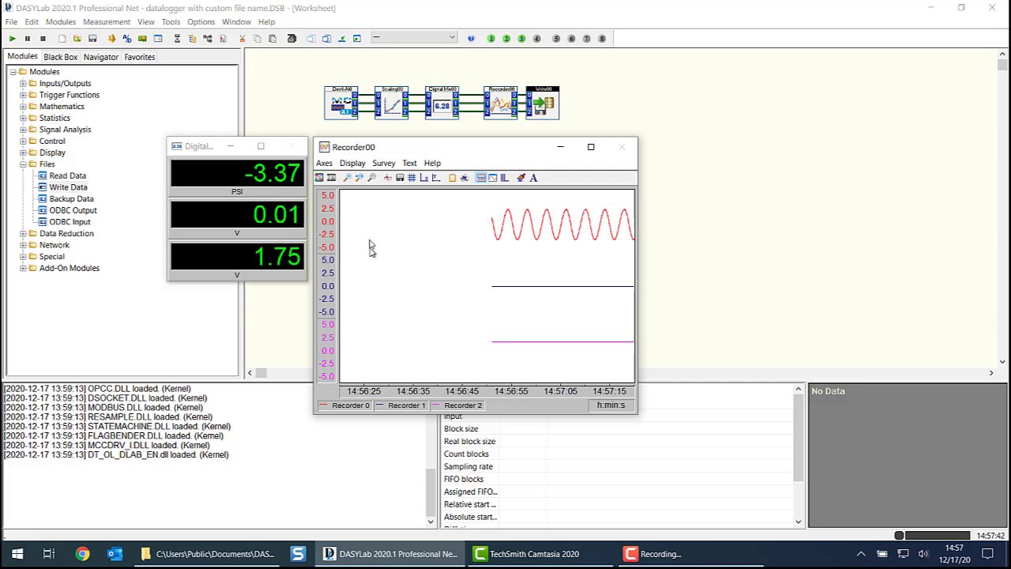
click(353, 162)
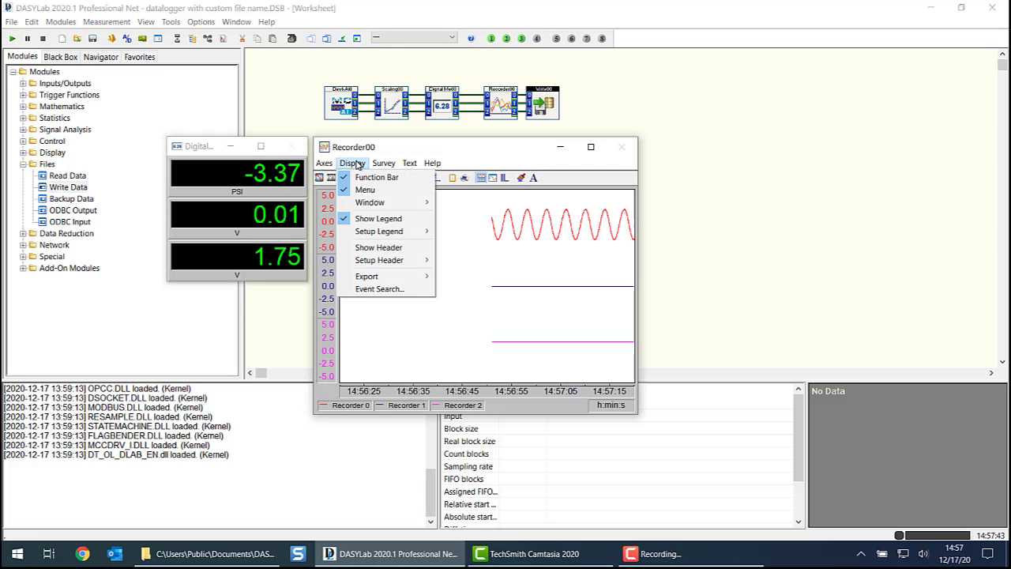
click(368, 247)
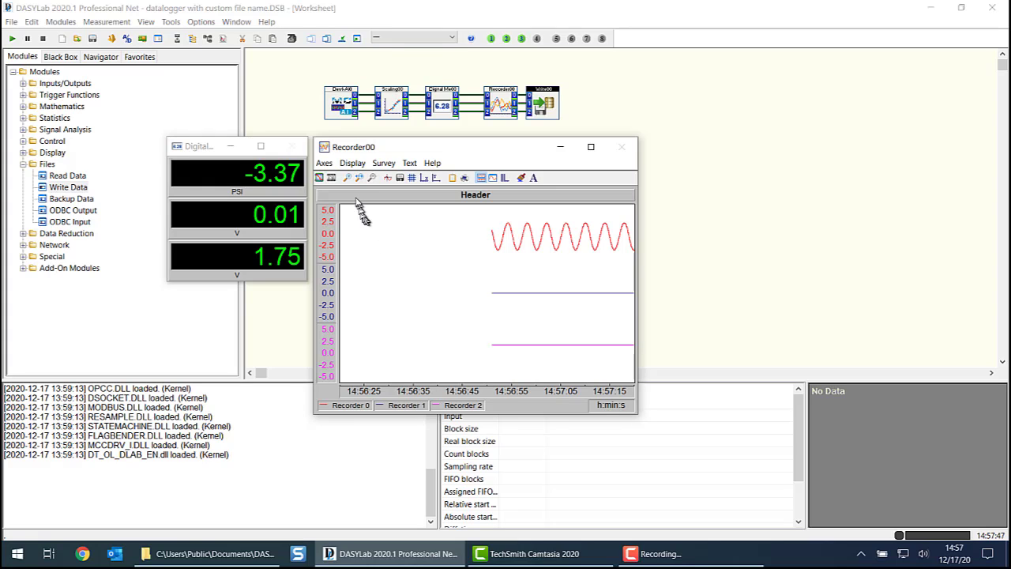
- Set the recorder's header text to the global string ACTUAL_FN and widen the Recorder00 window to fit the full file path
double_click(465, 196)
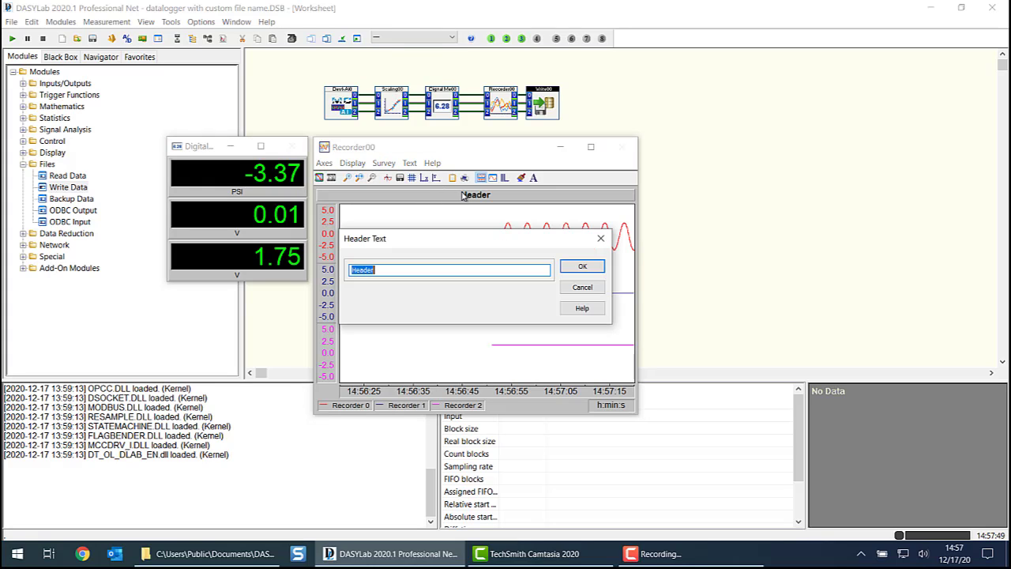
right_click(391, 270)
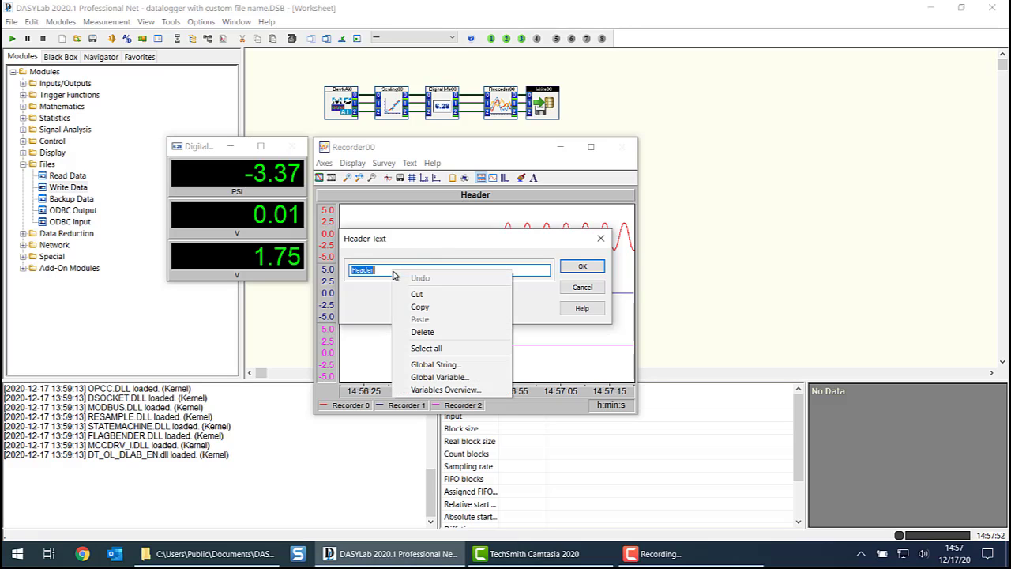
click(423, 366)
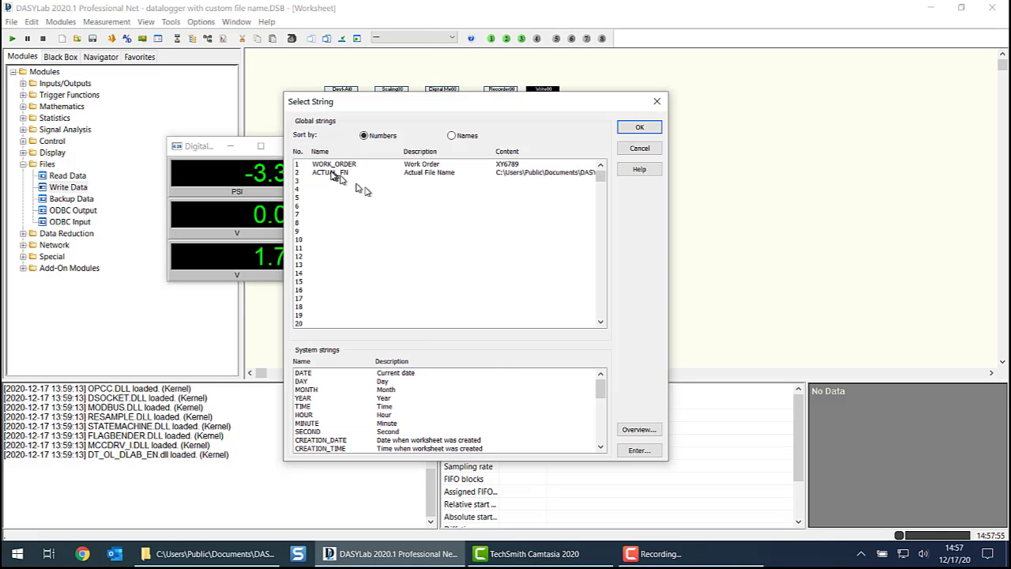
click(331, 173)
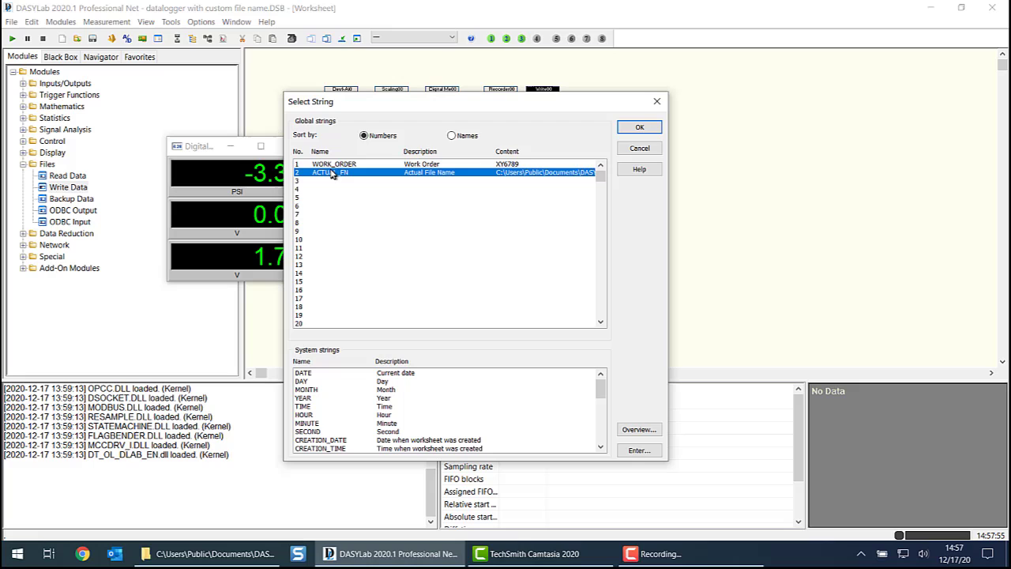
click(641, 128)
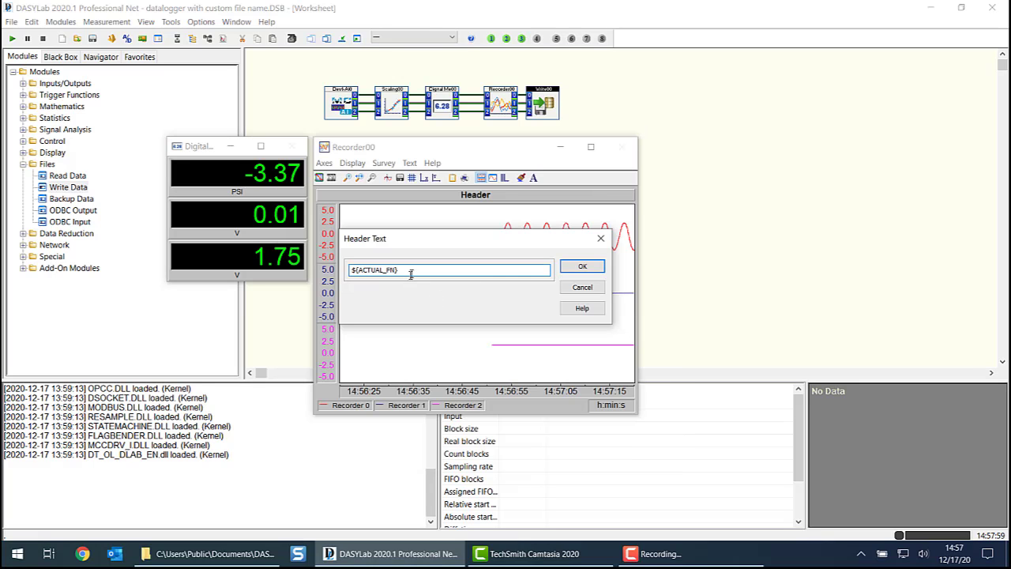
click(582, 266)
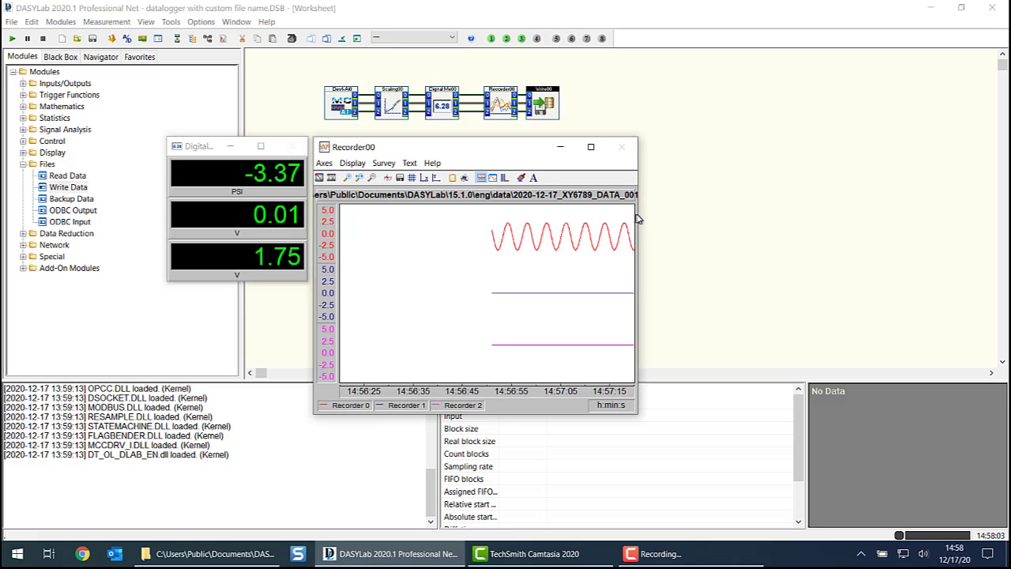
drag(640, 211, 840, 195)
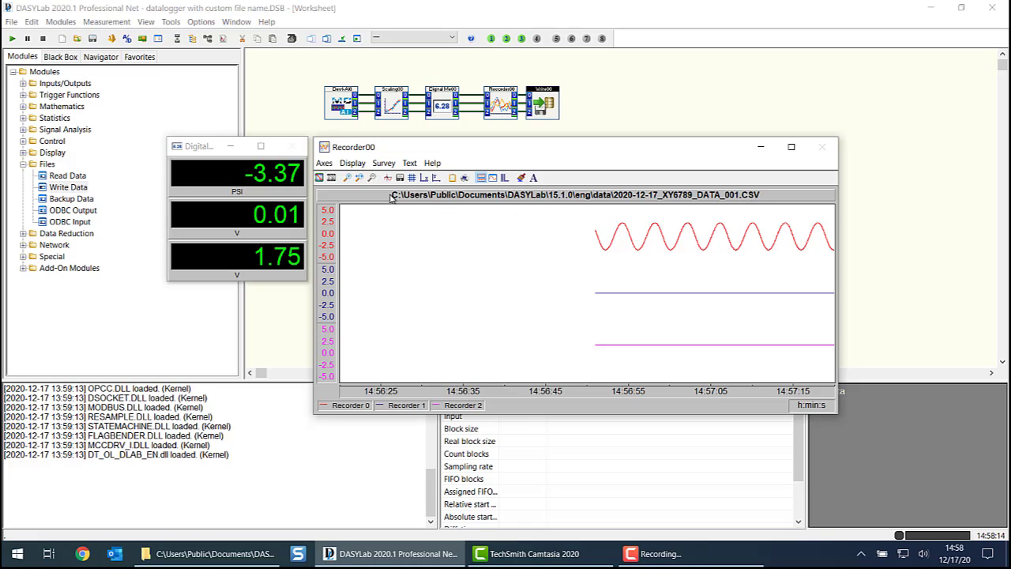
- Review the recorder's header text setup, keep ${ACTUAL_FN}, and save the worksheet
click(353, 164)
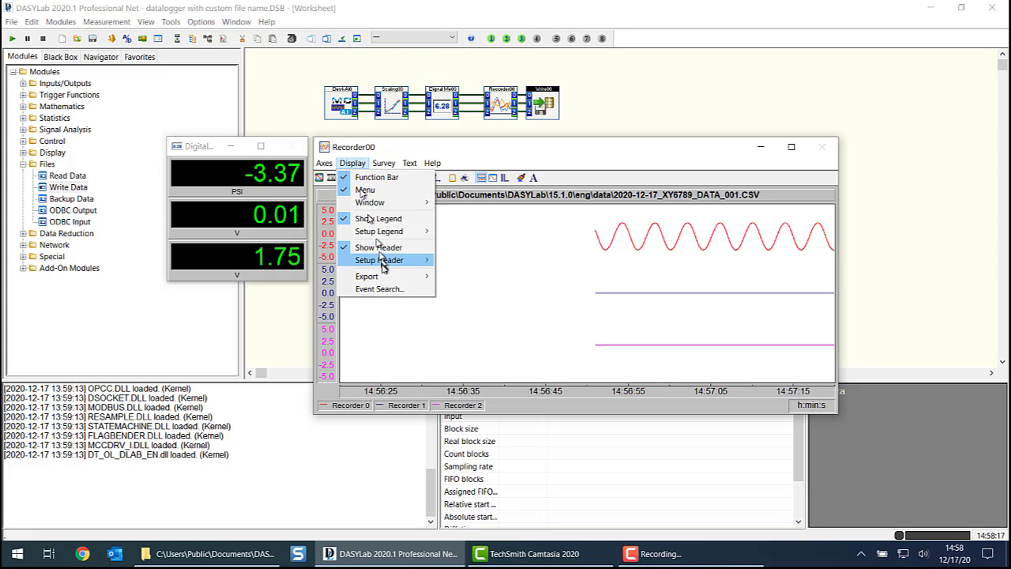
mouse_move(385, 265)
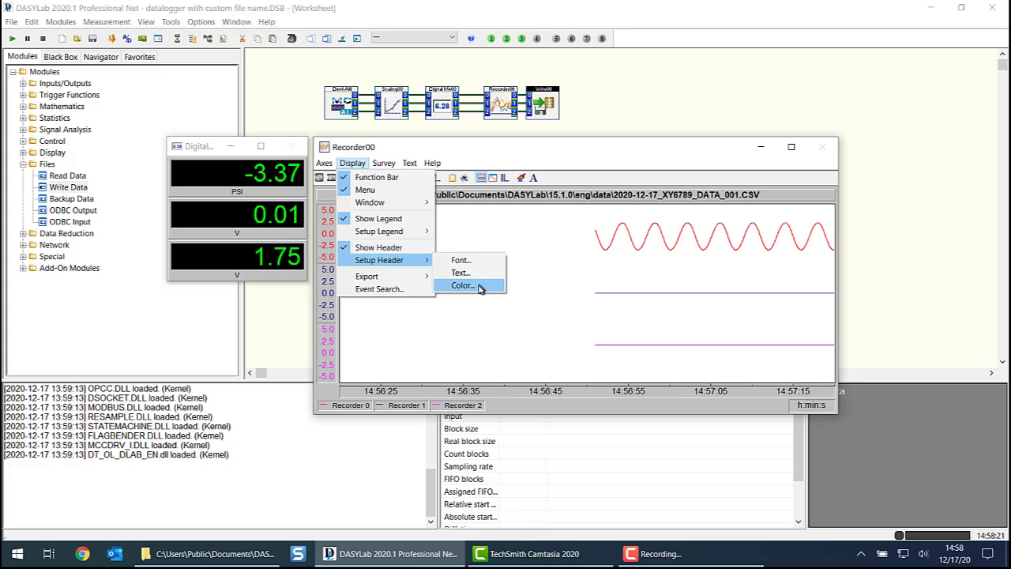
click(460, 272)
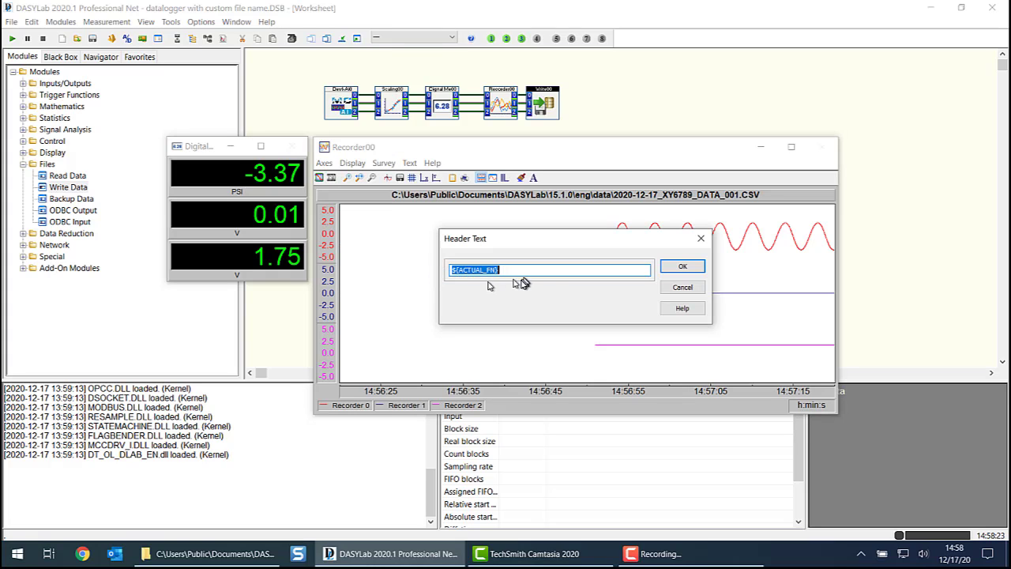
click(683, 269)
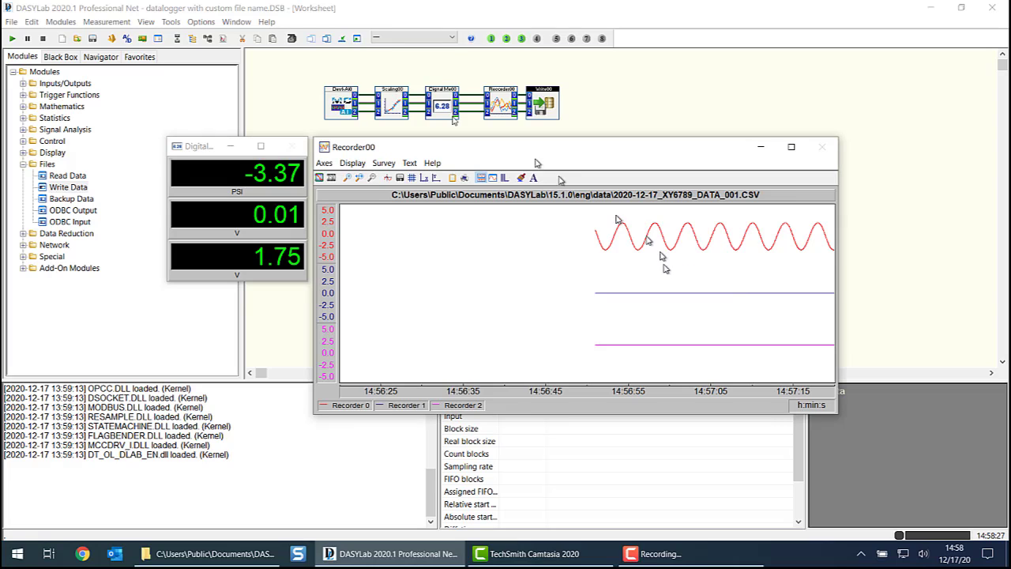
click(92, 41)
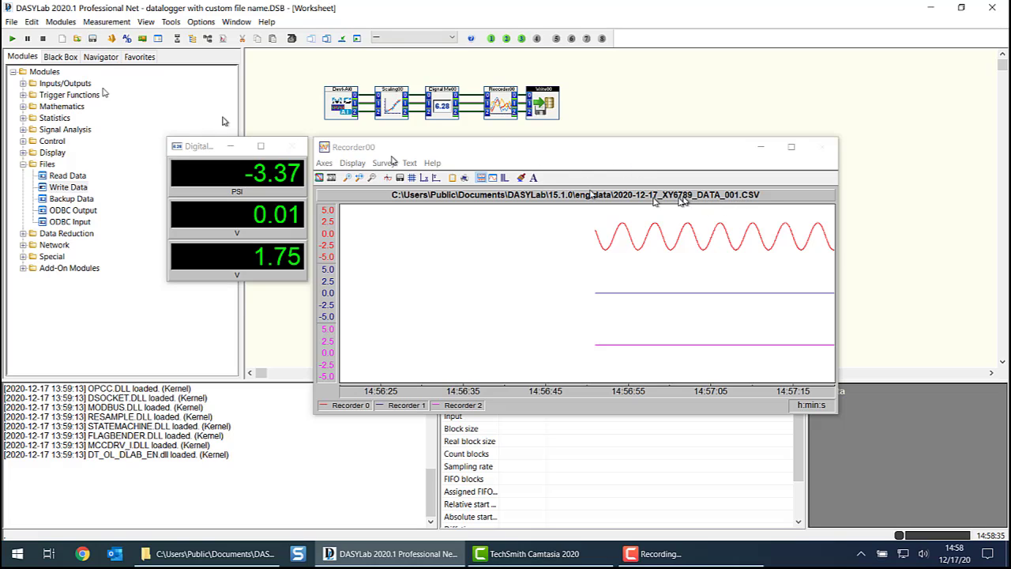
- Start a measurement with another work order number assigned in the startup dialog box
click(12, 39)
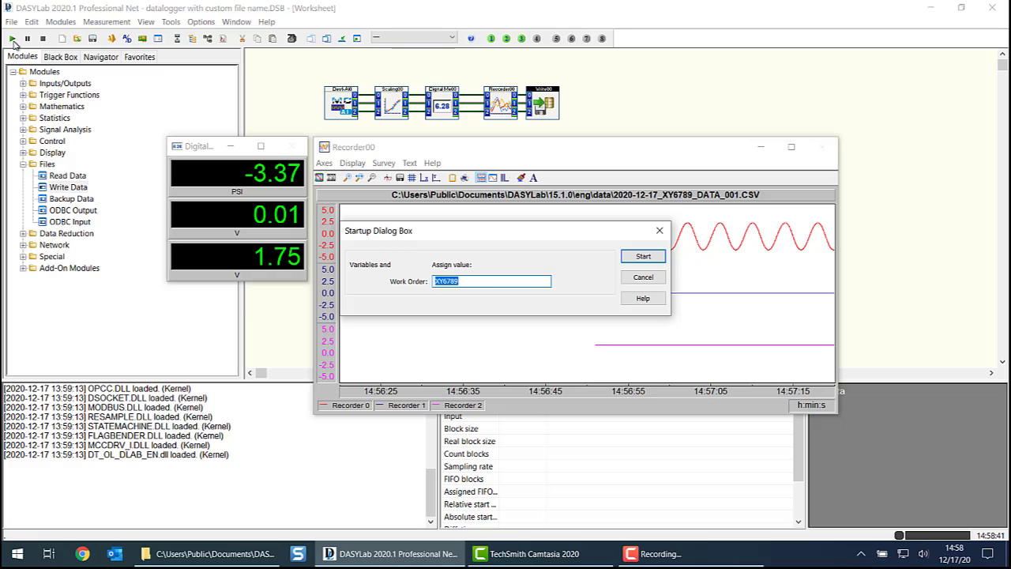
text(TG34)
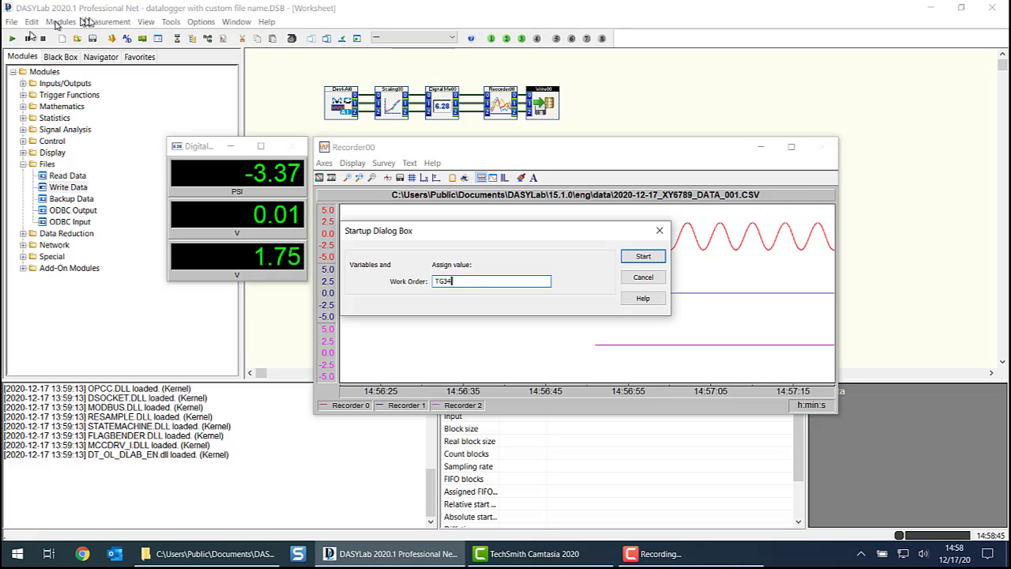
click(641, 256)
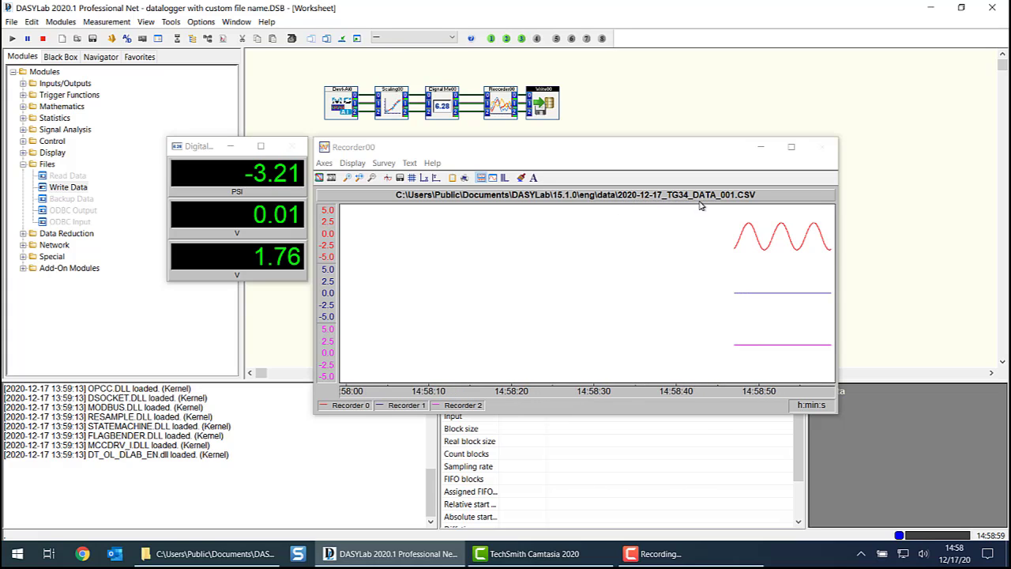
- Check the newest CSV file in File Explorer's data folder, return to DASYLab, and stop the measurement
click(231, 565)
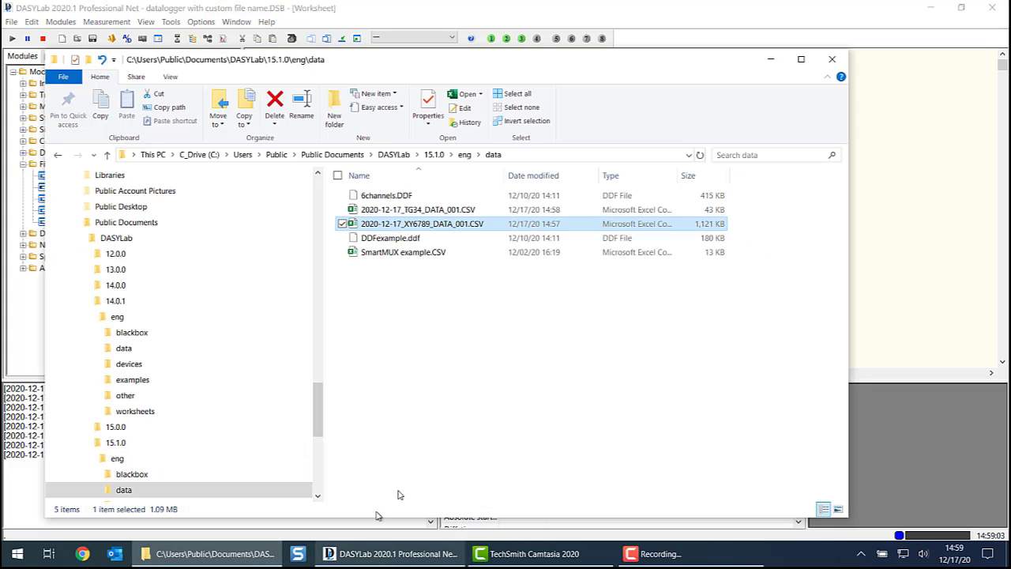
click(477, 212)
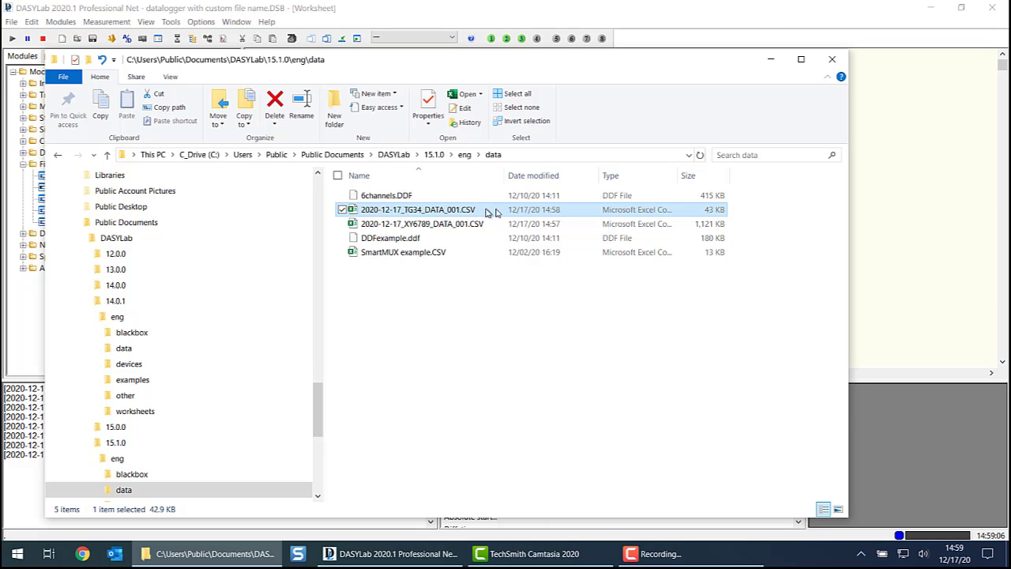
click(660, 32)
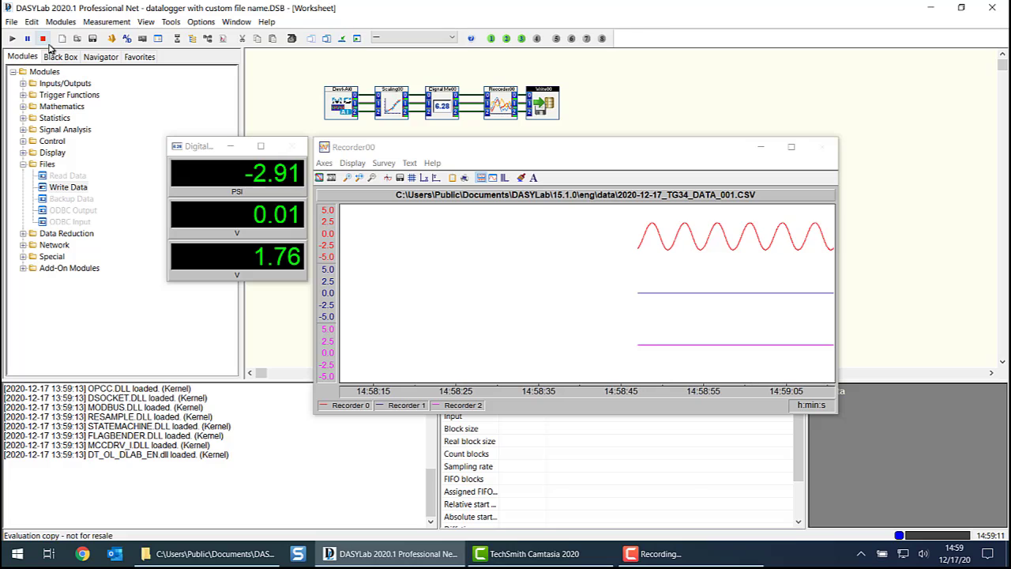
click(43, 38)
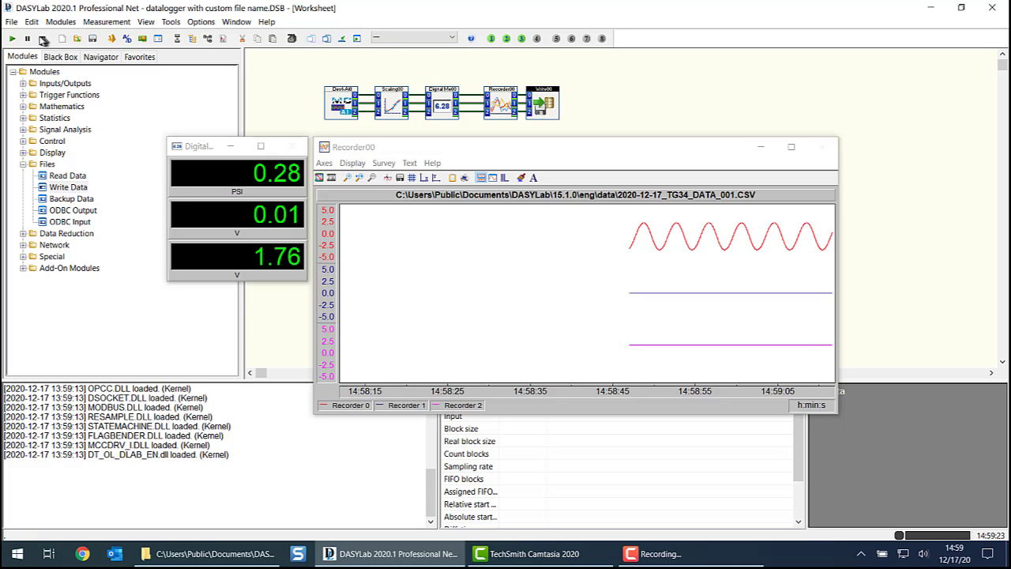
- Review the Write00 module's combined file name pattern and global string setting, and close its settings
double_click(545, 103)
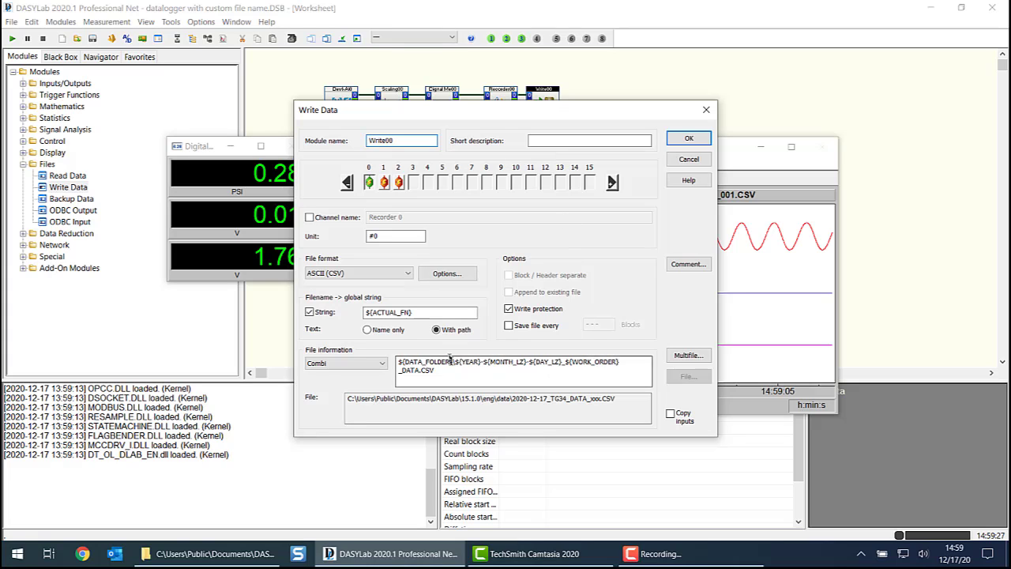
click(564, 364)
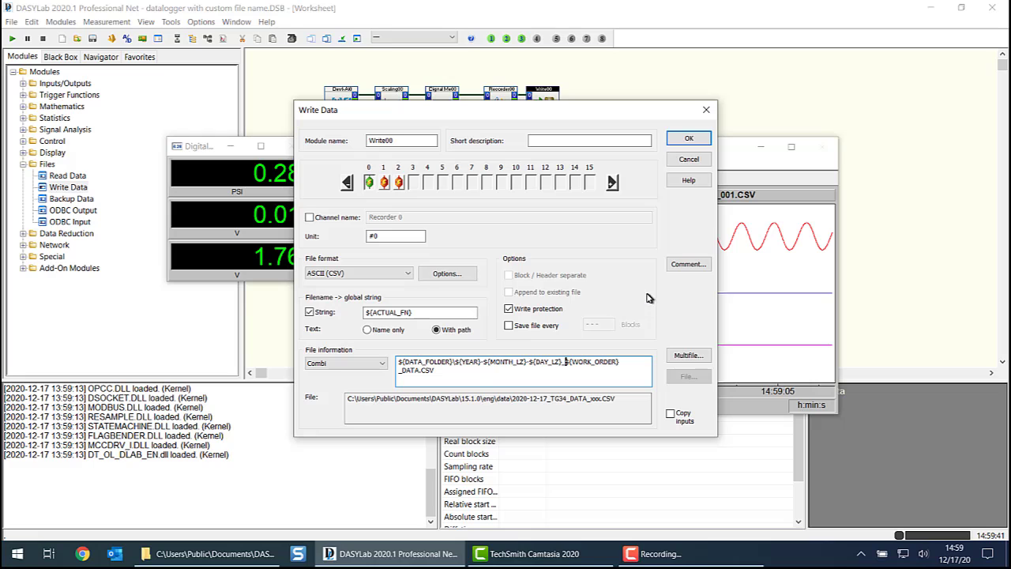
click(683, 139)
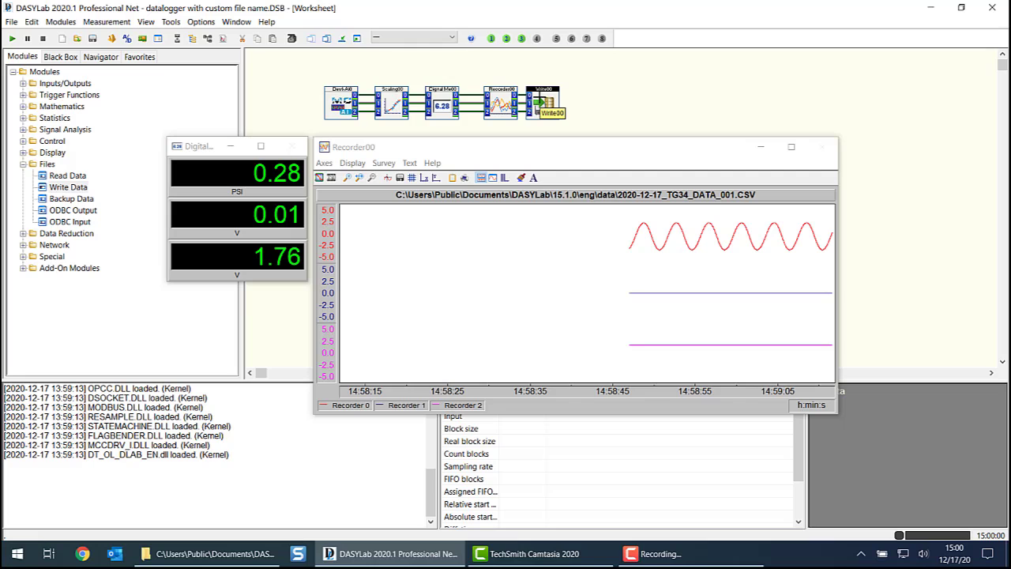
- Set the Write00 module's current configuration as the new default for Write Data modules
right_click(540, 101)
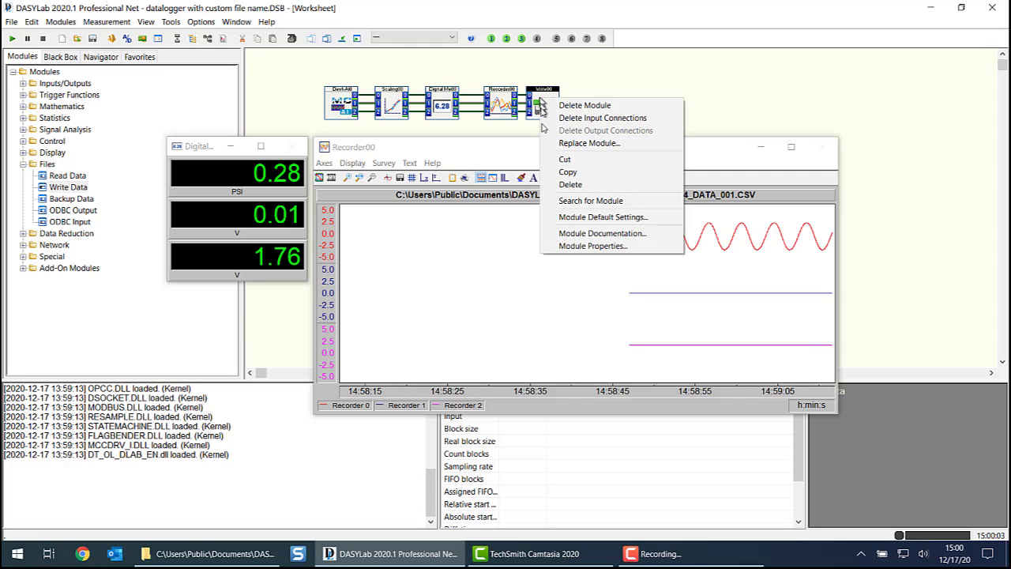
click(568, 219)
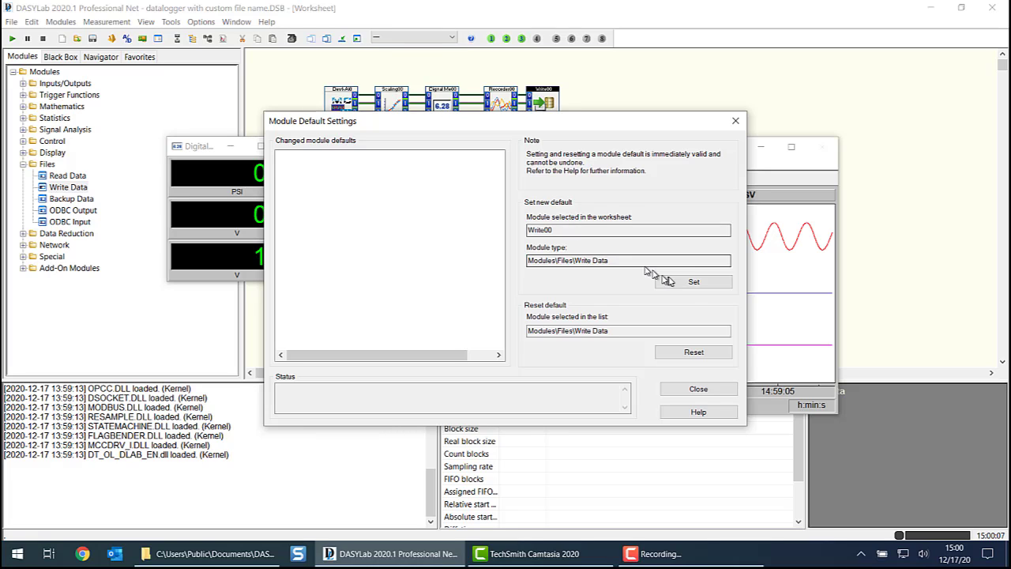
click(693, 284)
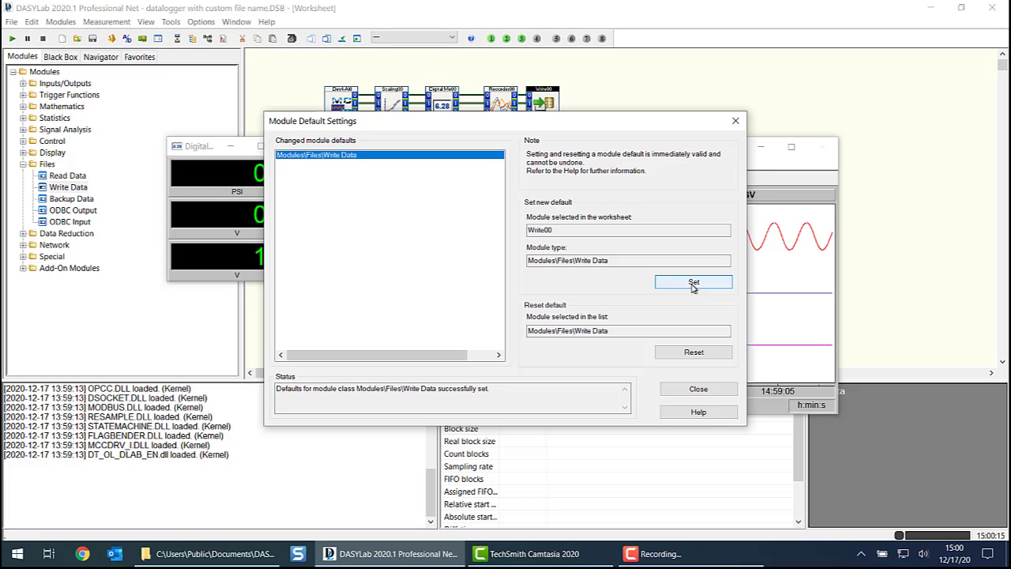
click(689, 388)
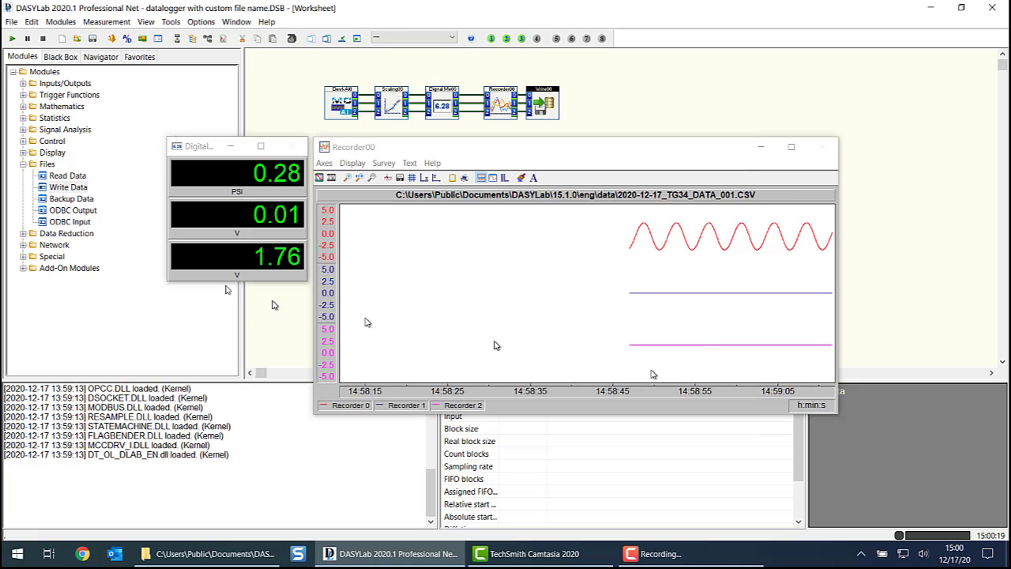
- Add a test Write Data module with the customized defaults to the worksheet, accept its settings, and delete it
drag(54, 189, 661, 85)
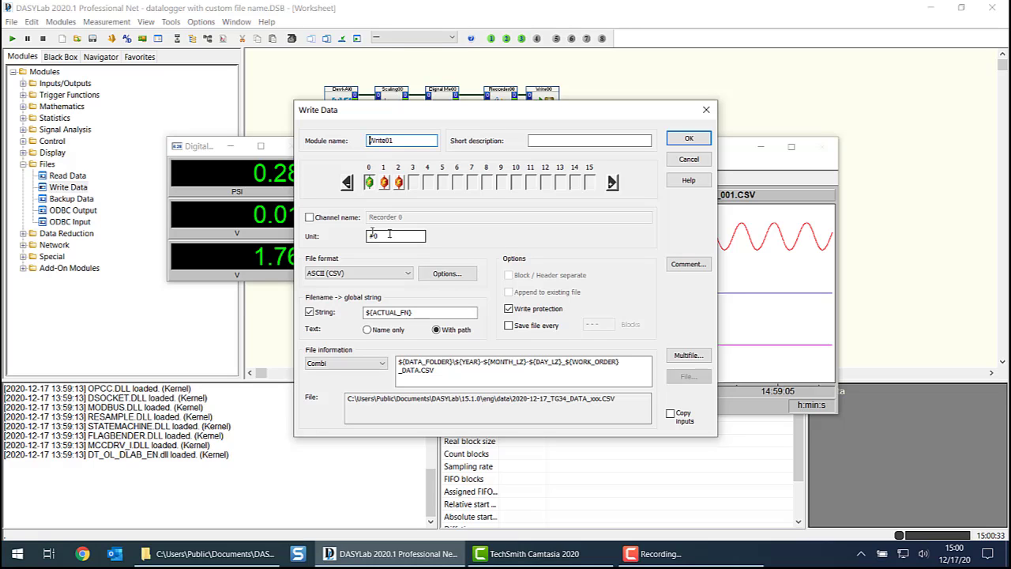
click(689, 138)
right_click(675, 92)
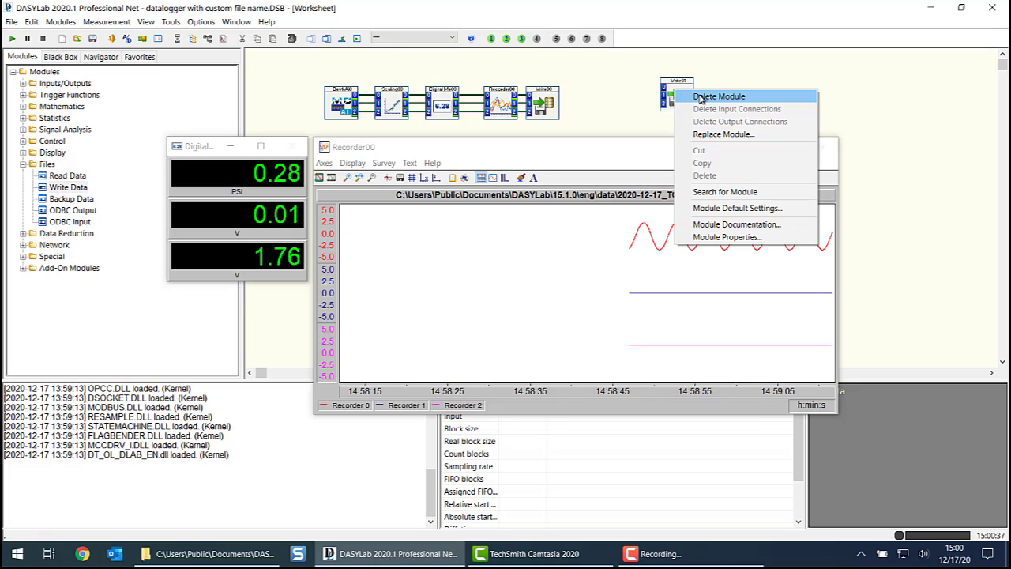
click(700, 96)
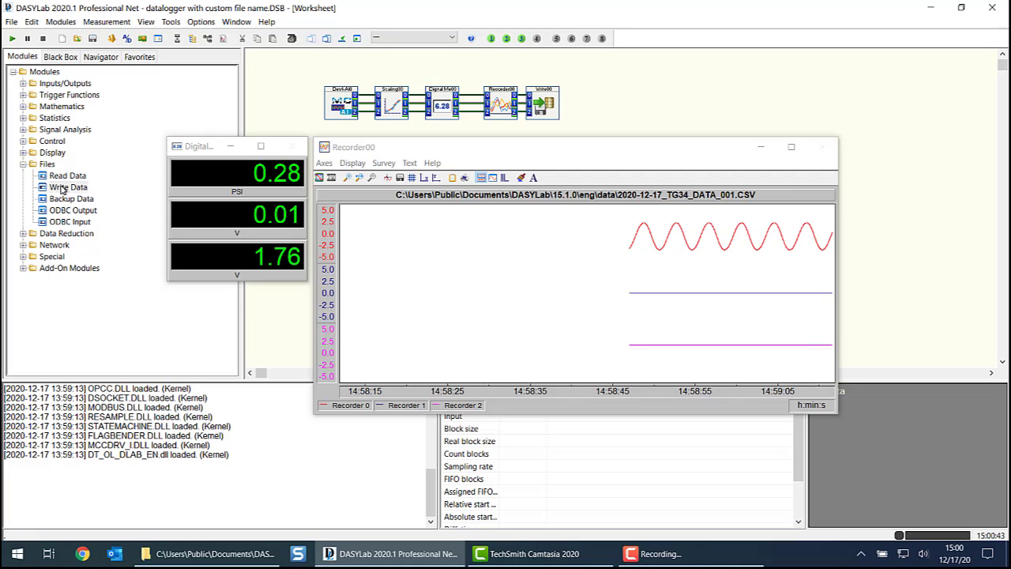
- Add a temporary Write Data module with the original DASYLab-format defaults, accept its settings, and delete it from the worksheet
drag(62, 188, 624, 95)
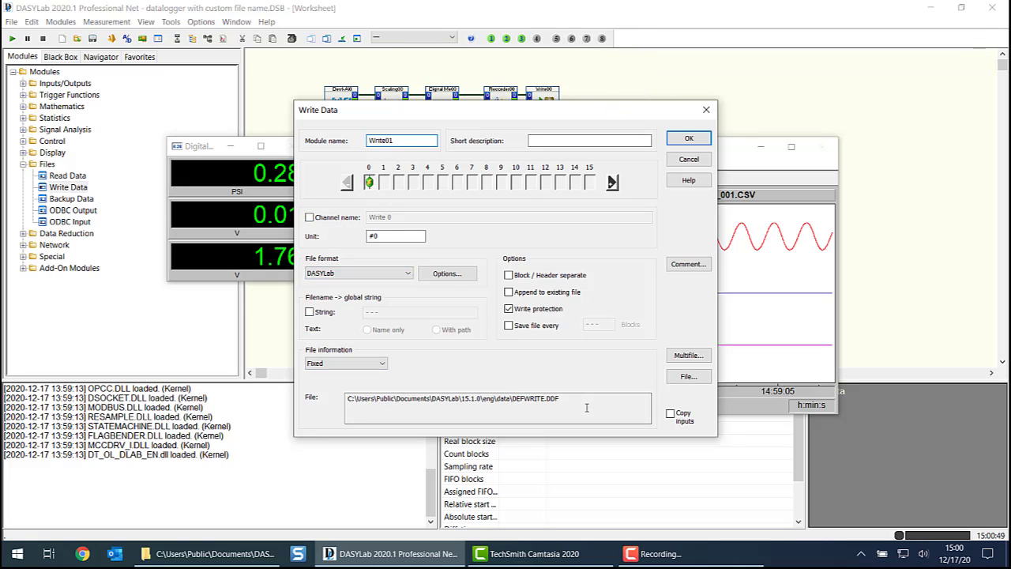
click(688, 138)
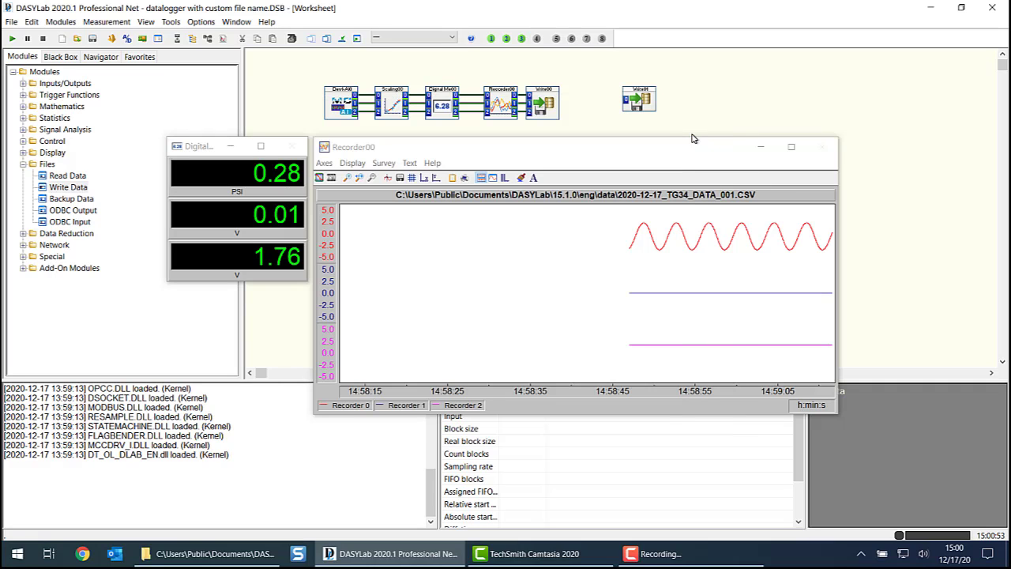
right_click(645, 99)
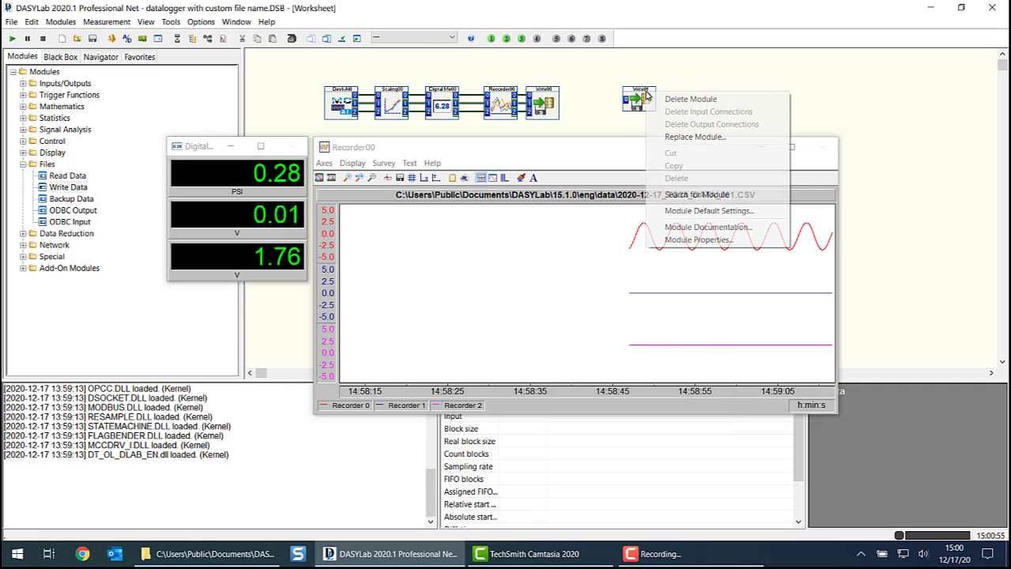
click(679, 97)
- Reset the Write Data module default, set it again from Write00's configuration, and close the default settings
right_click(544, 100)
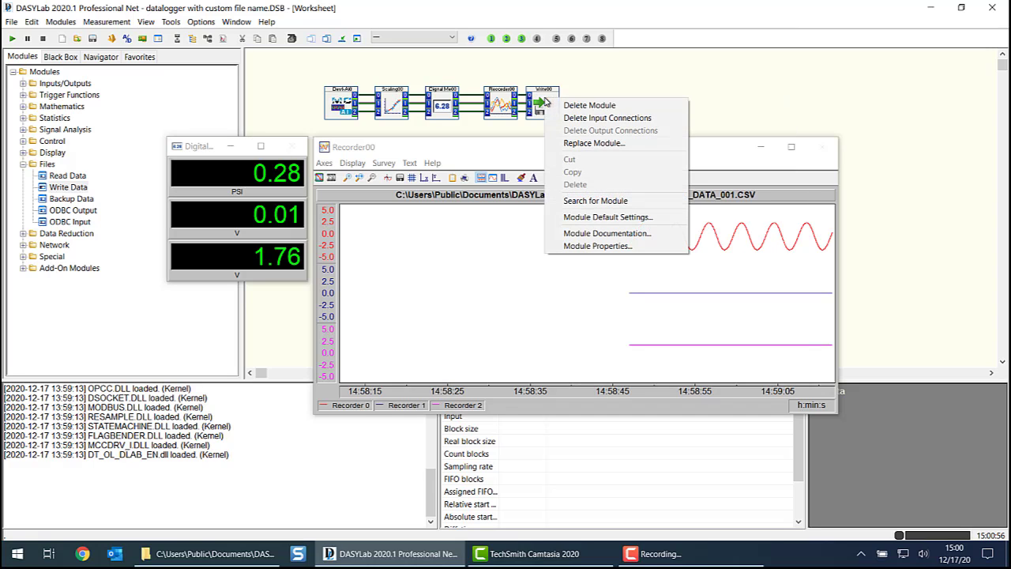
click(614, 217)
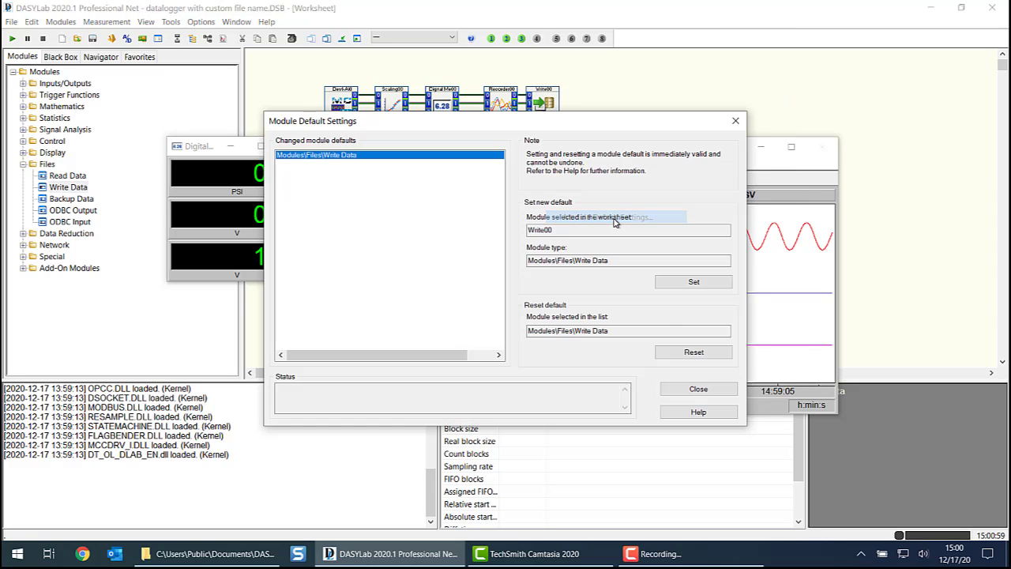
click(694, 355)
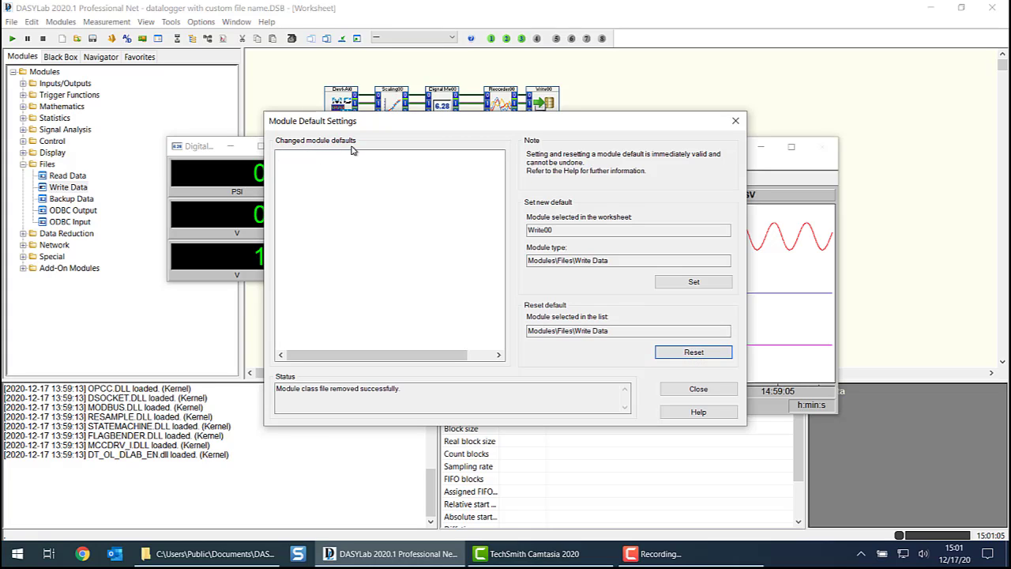
click(706, 282)
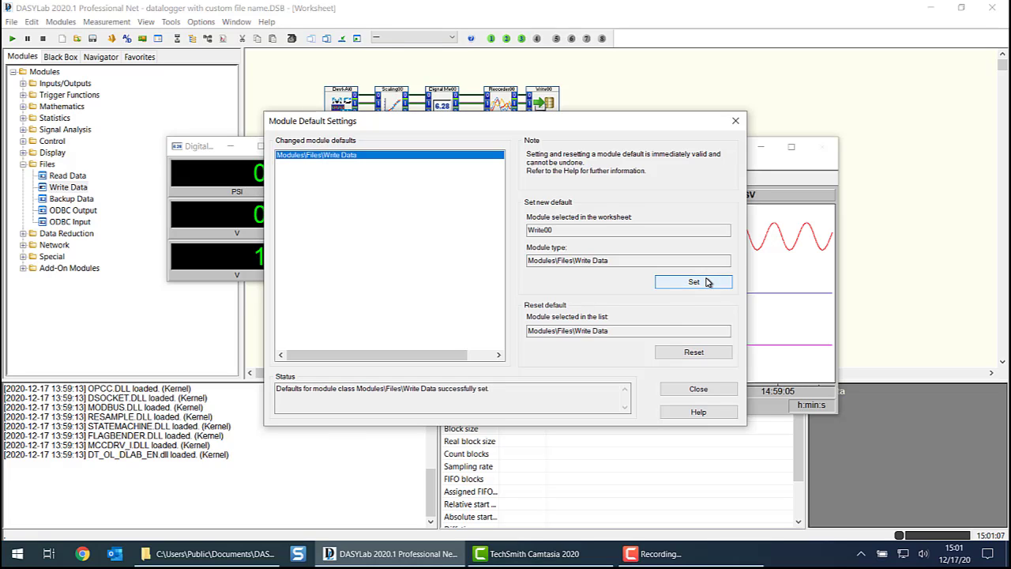
click(697, 390)
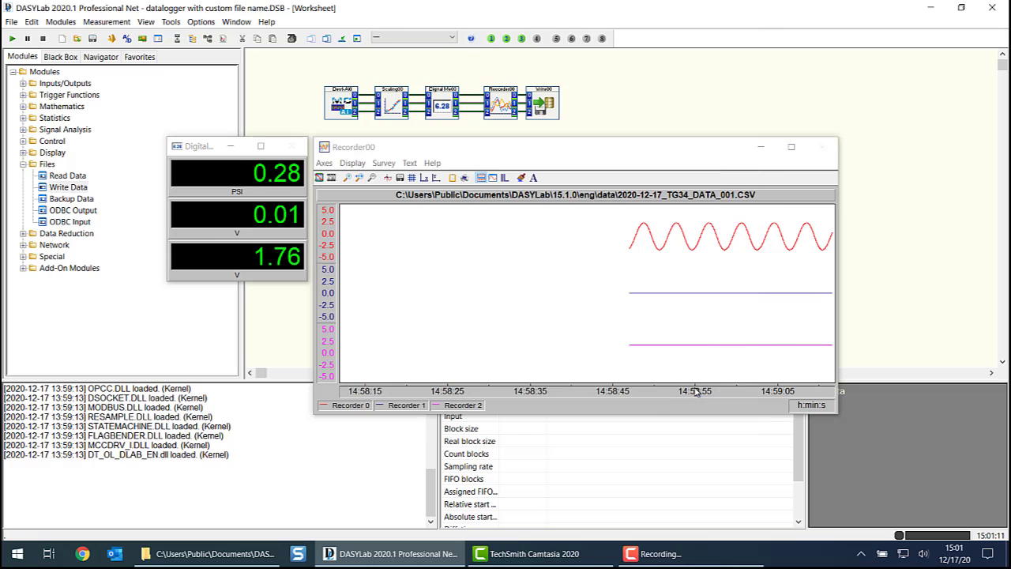
- Switch to File Explorer, open the moddef folder under DASYLab 15.1.0's eng\other folder, and select WRITE%5fDATA.dmd
click(207, 553)
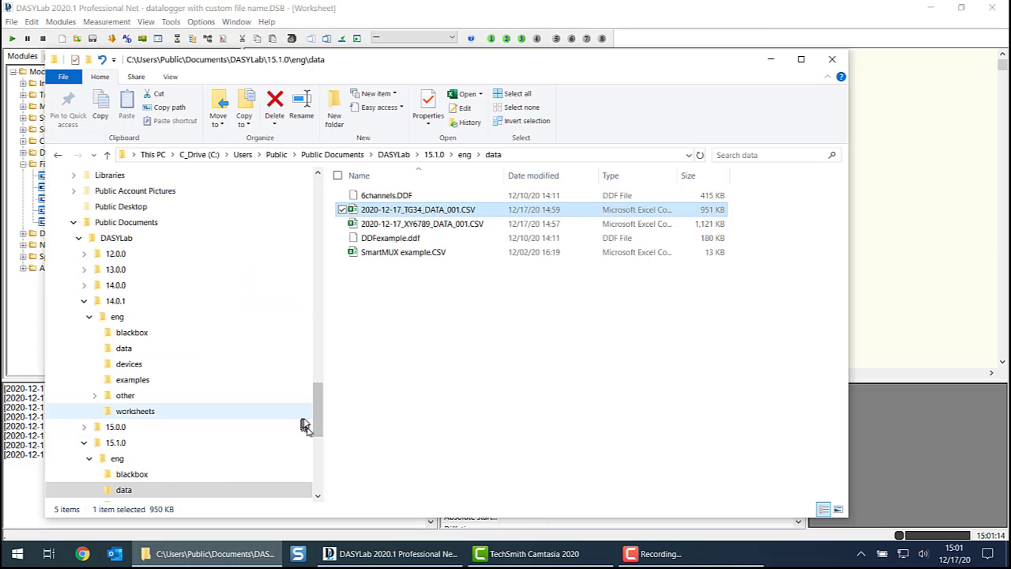
drag(316, 406, 314, 440)
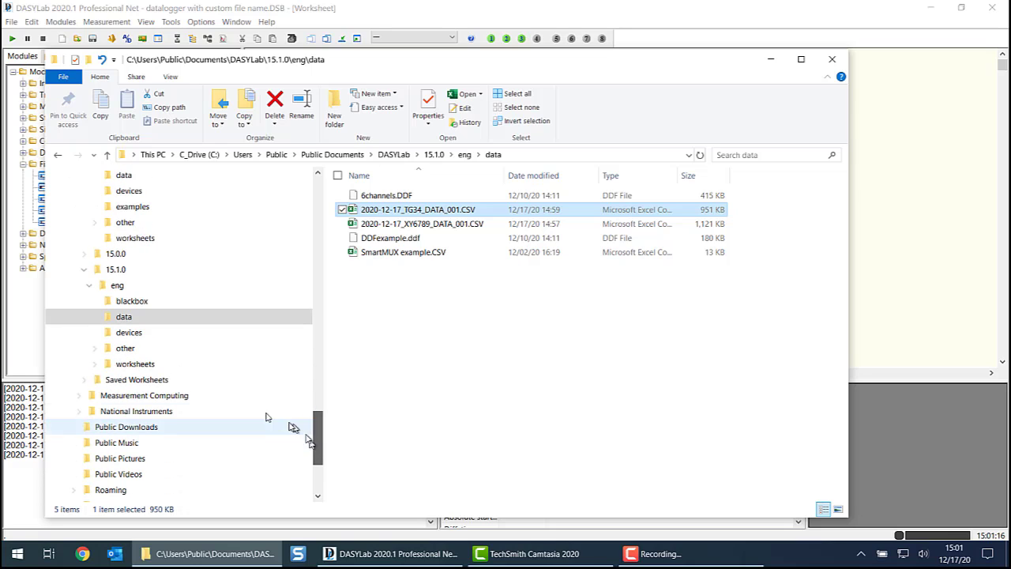
click(94, 348)
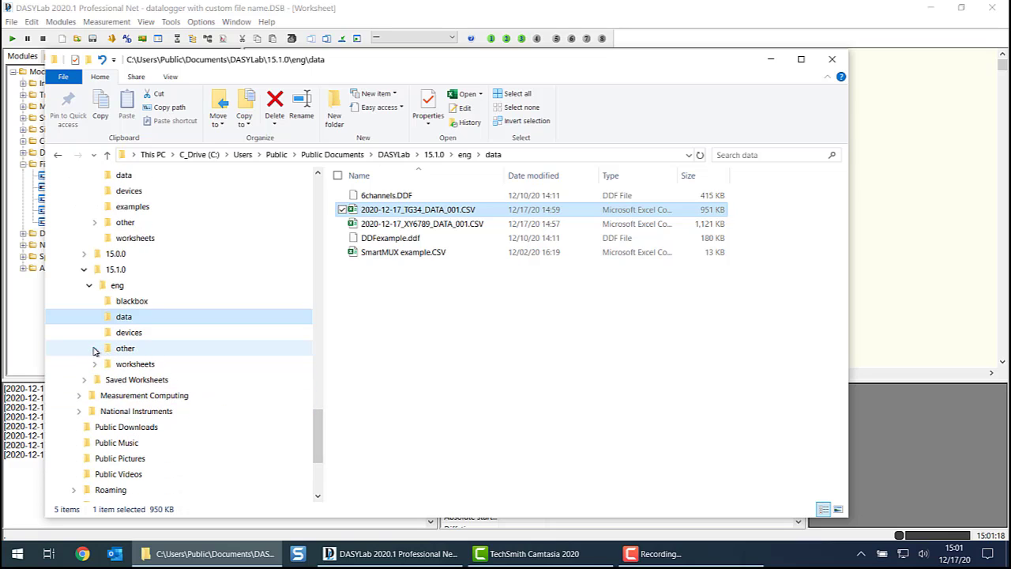
click(127, 349)
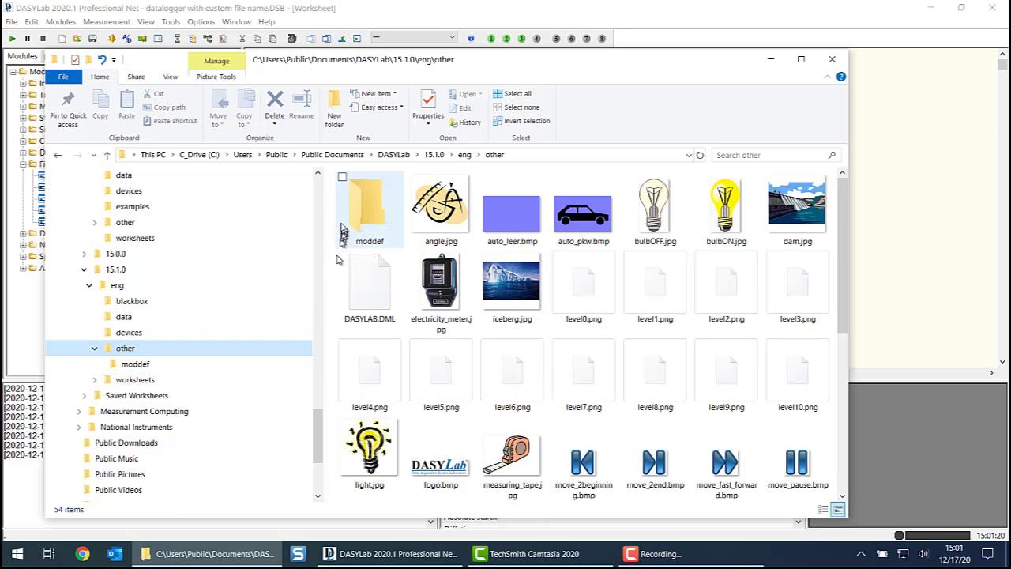
double_click(365, 207)
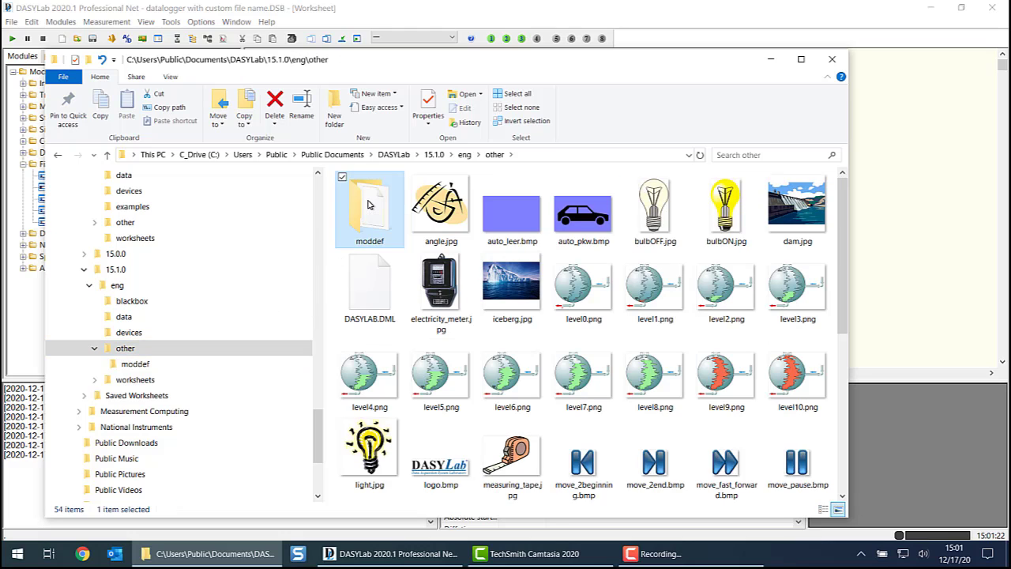
click(398, 199)
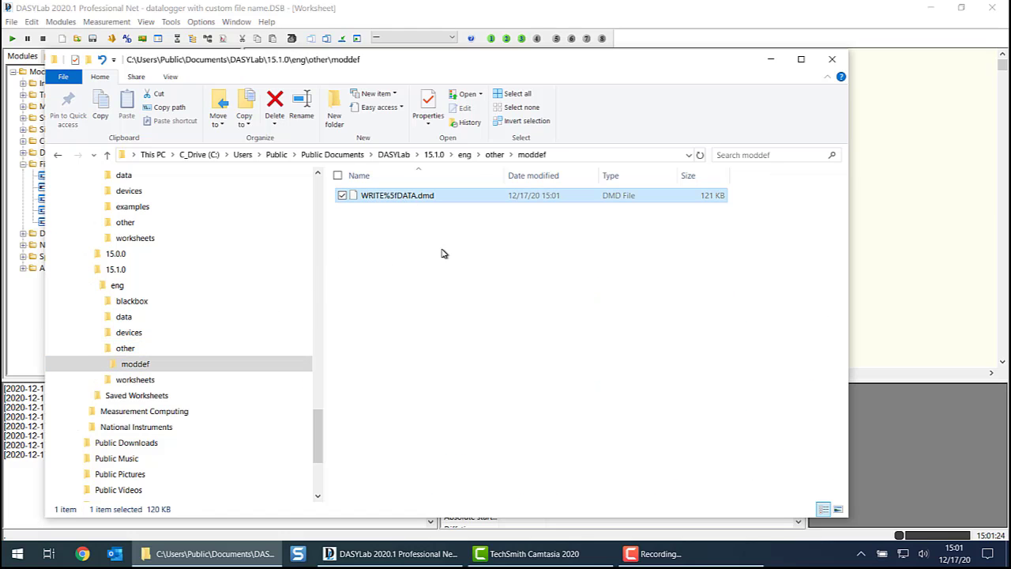